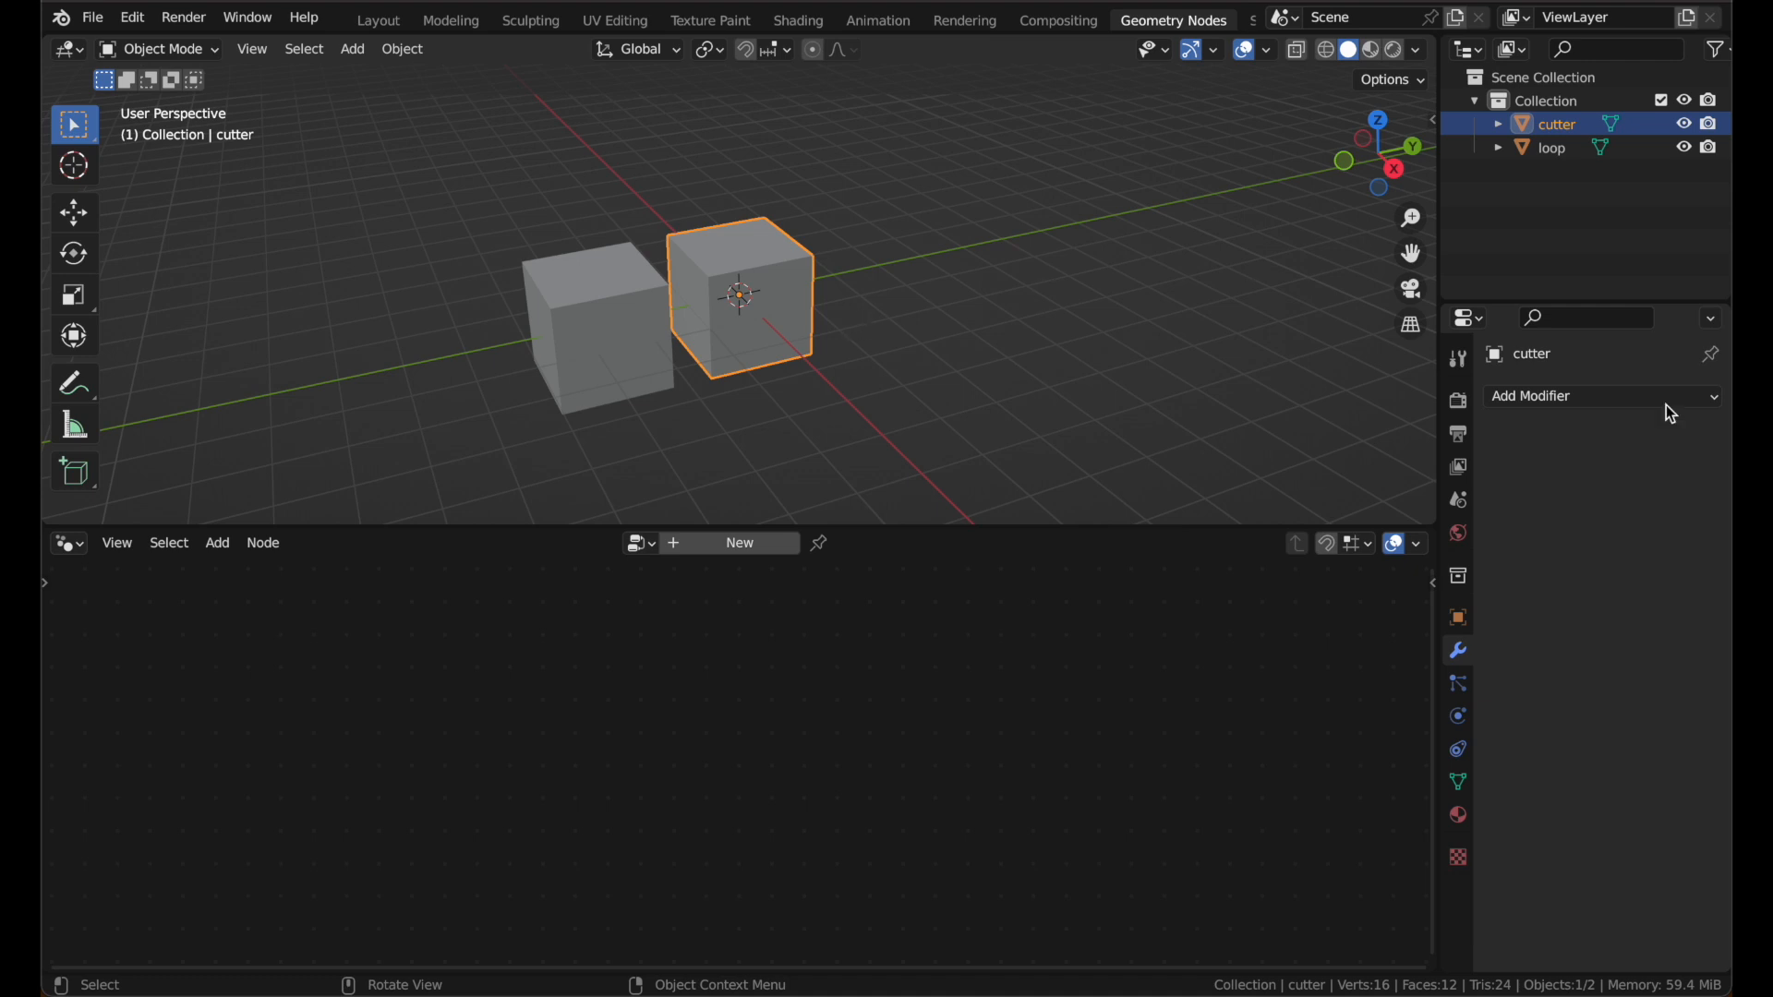
Step: Create a geometry node tree on the cutter cube and name it "cutter"
click(736, 543)
double_click(729, 543)
text(cu)
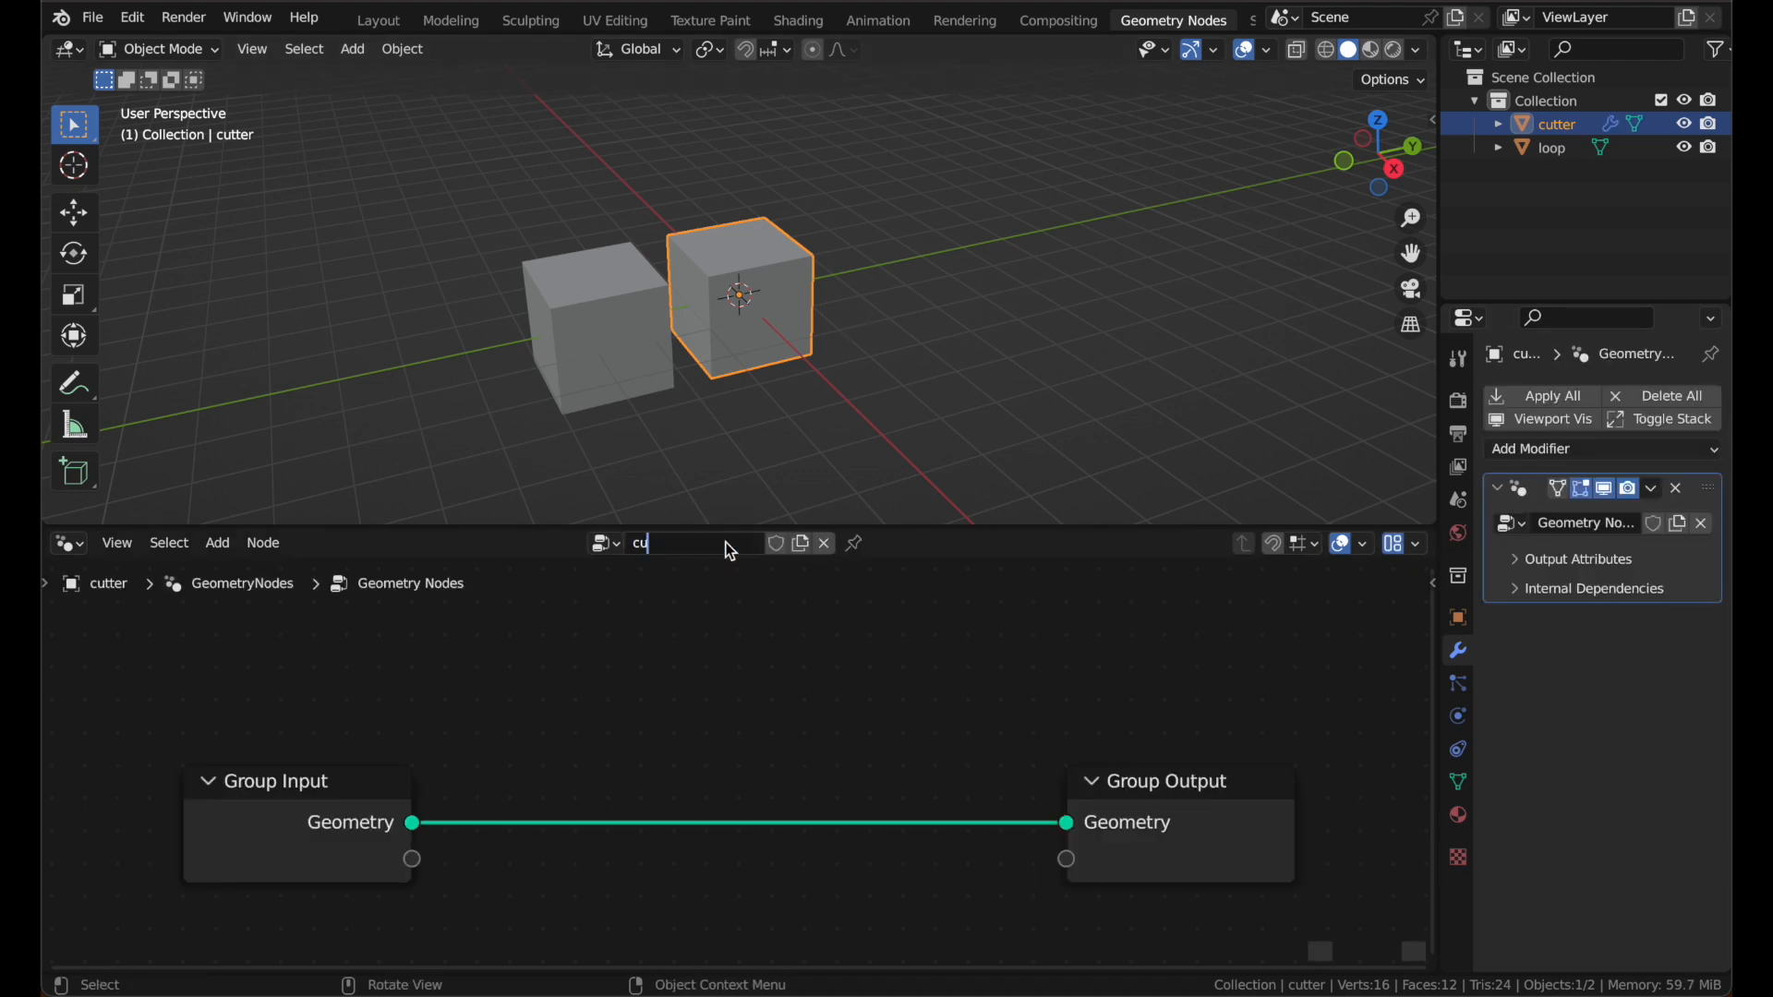
text(tter)
key(Return)
Step: Create a geometry node tree named "loop" on the loop cube and enlarge the node editor
click(600, 335)
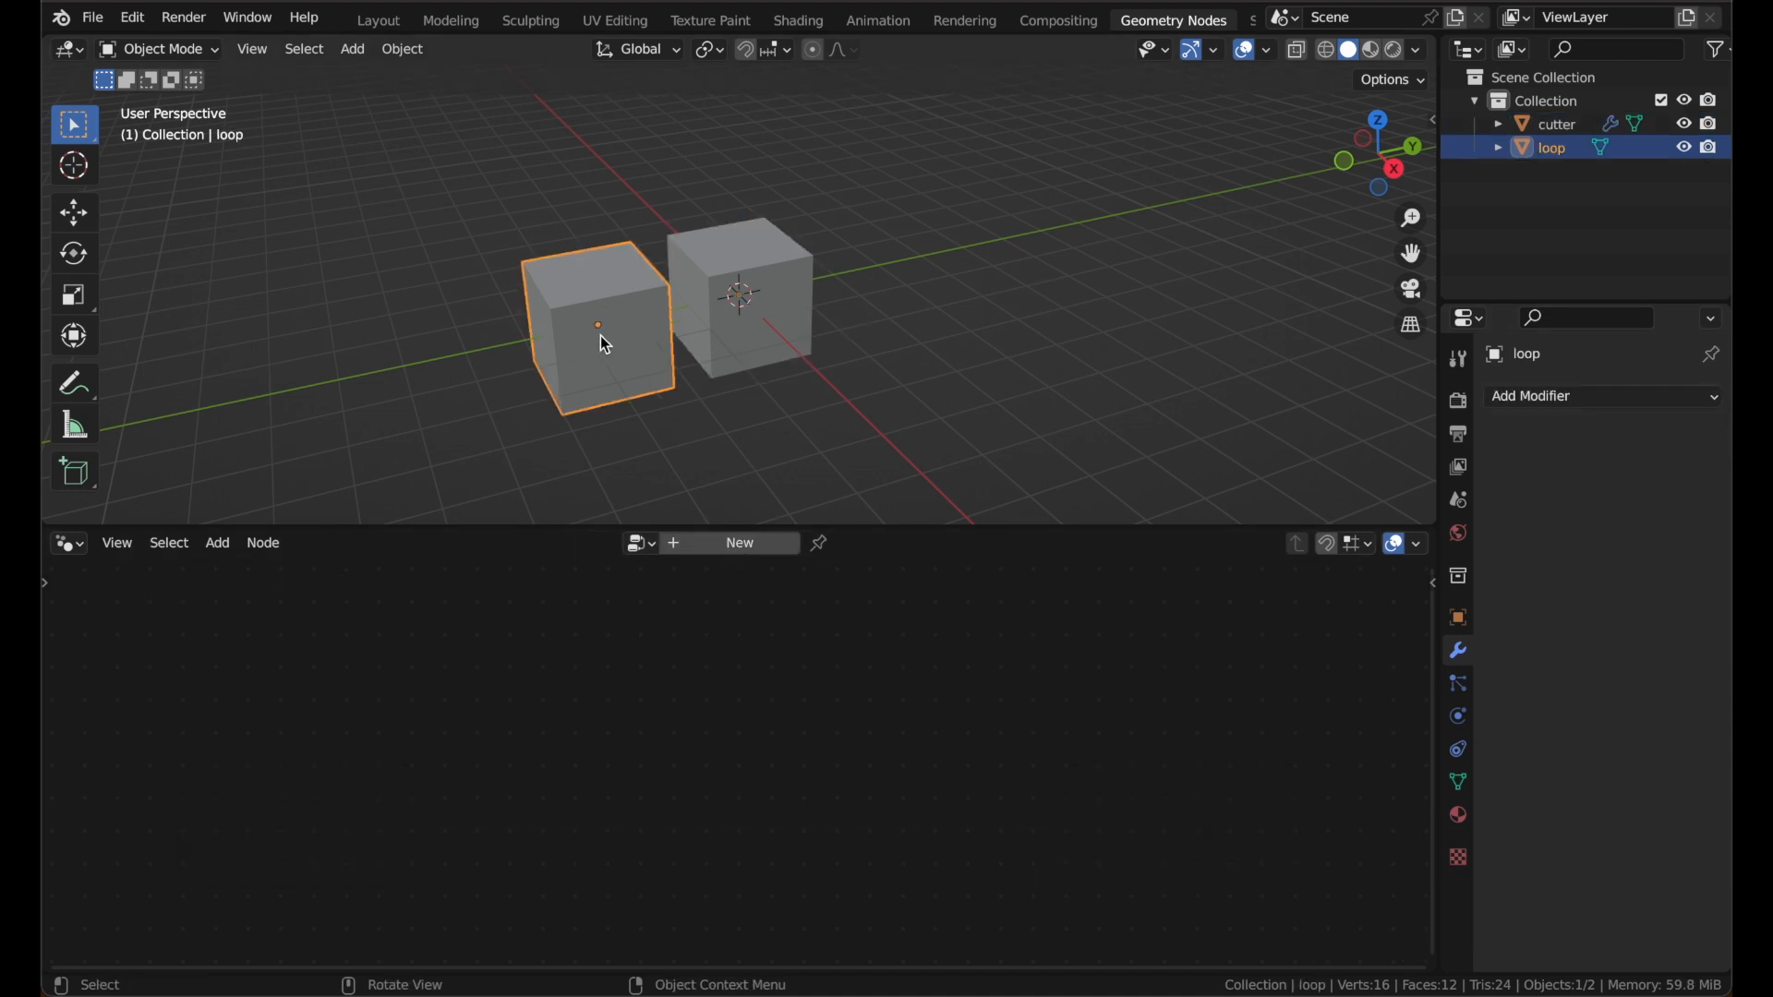
click(739, 543)
text(loop)
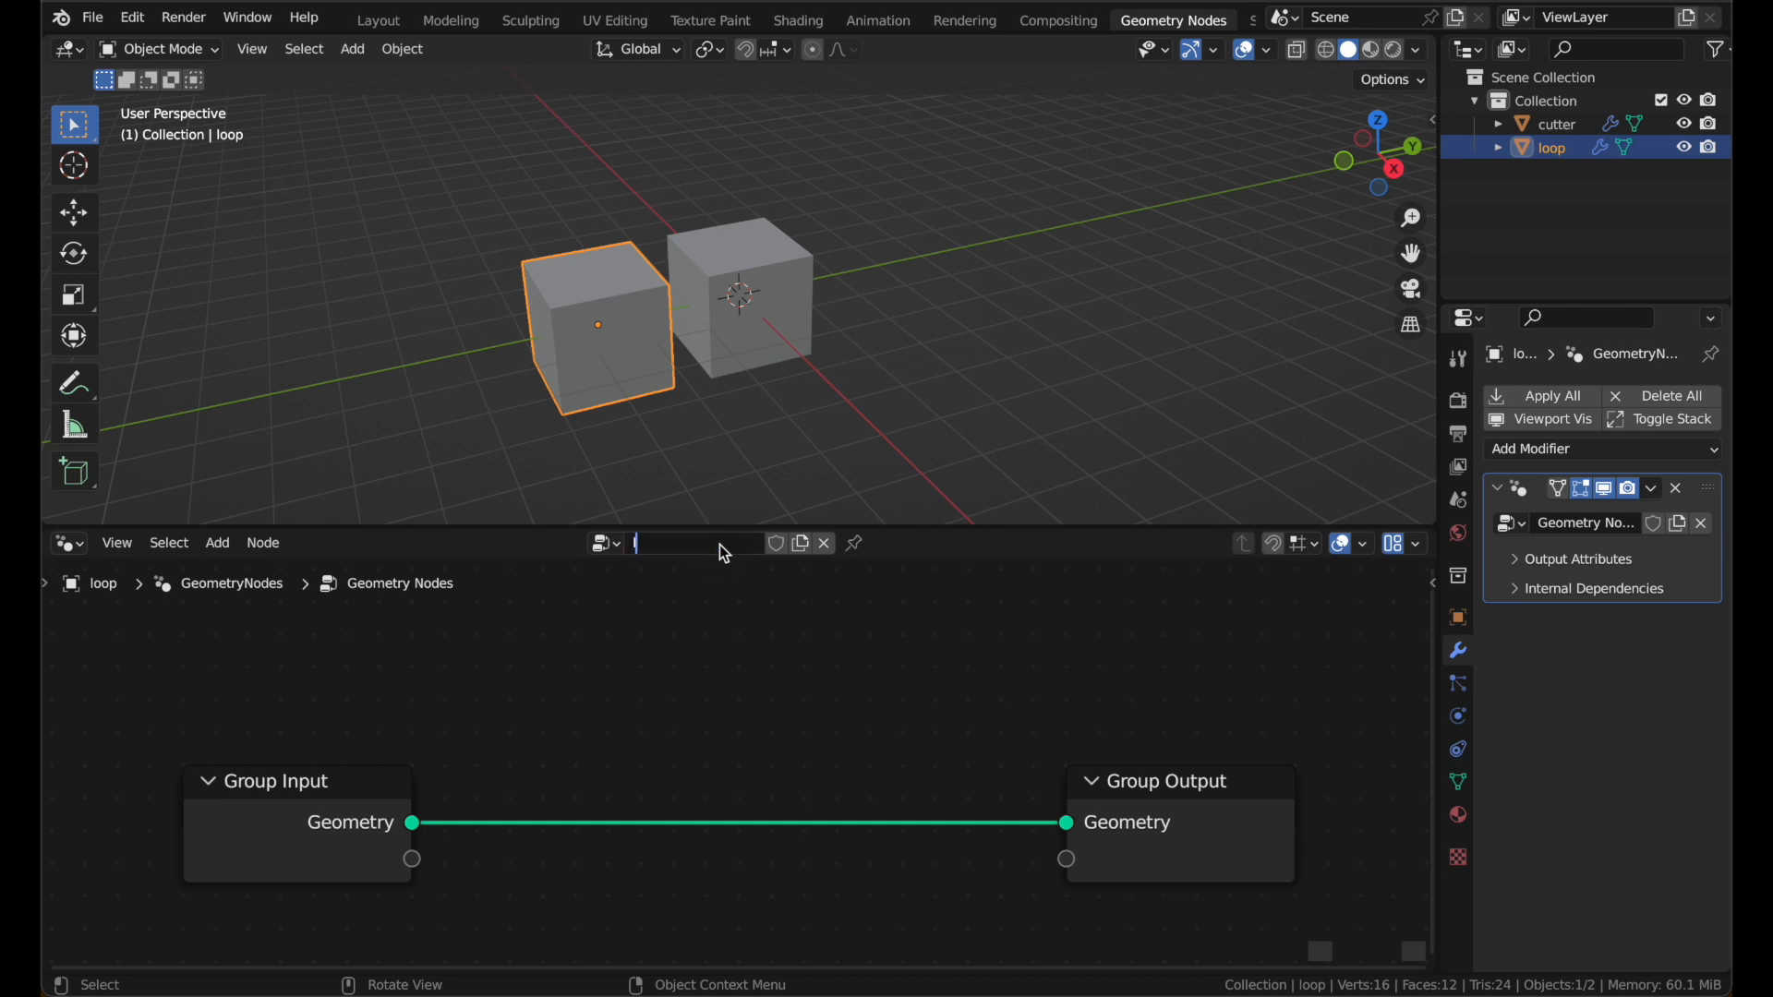
key(Return)
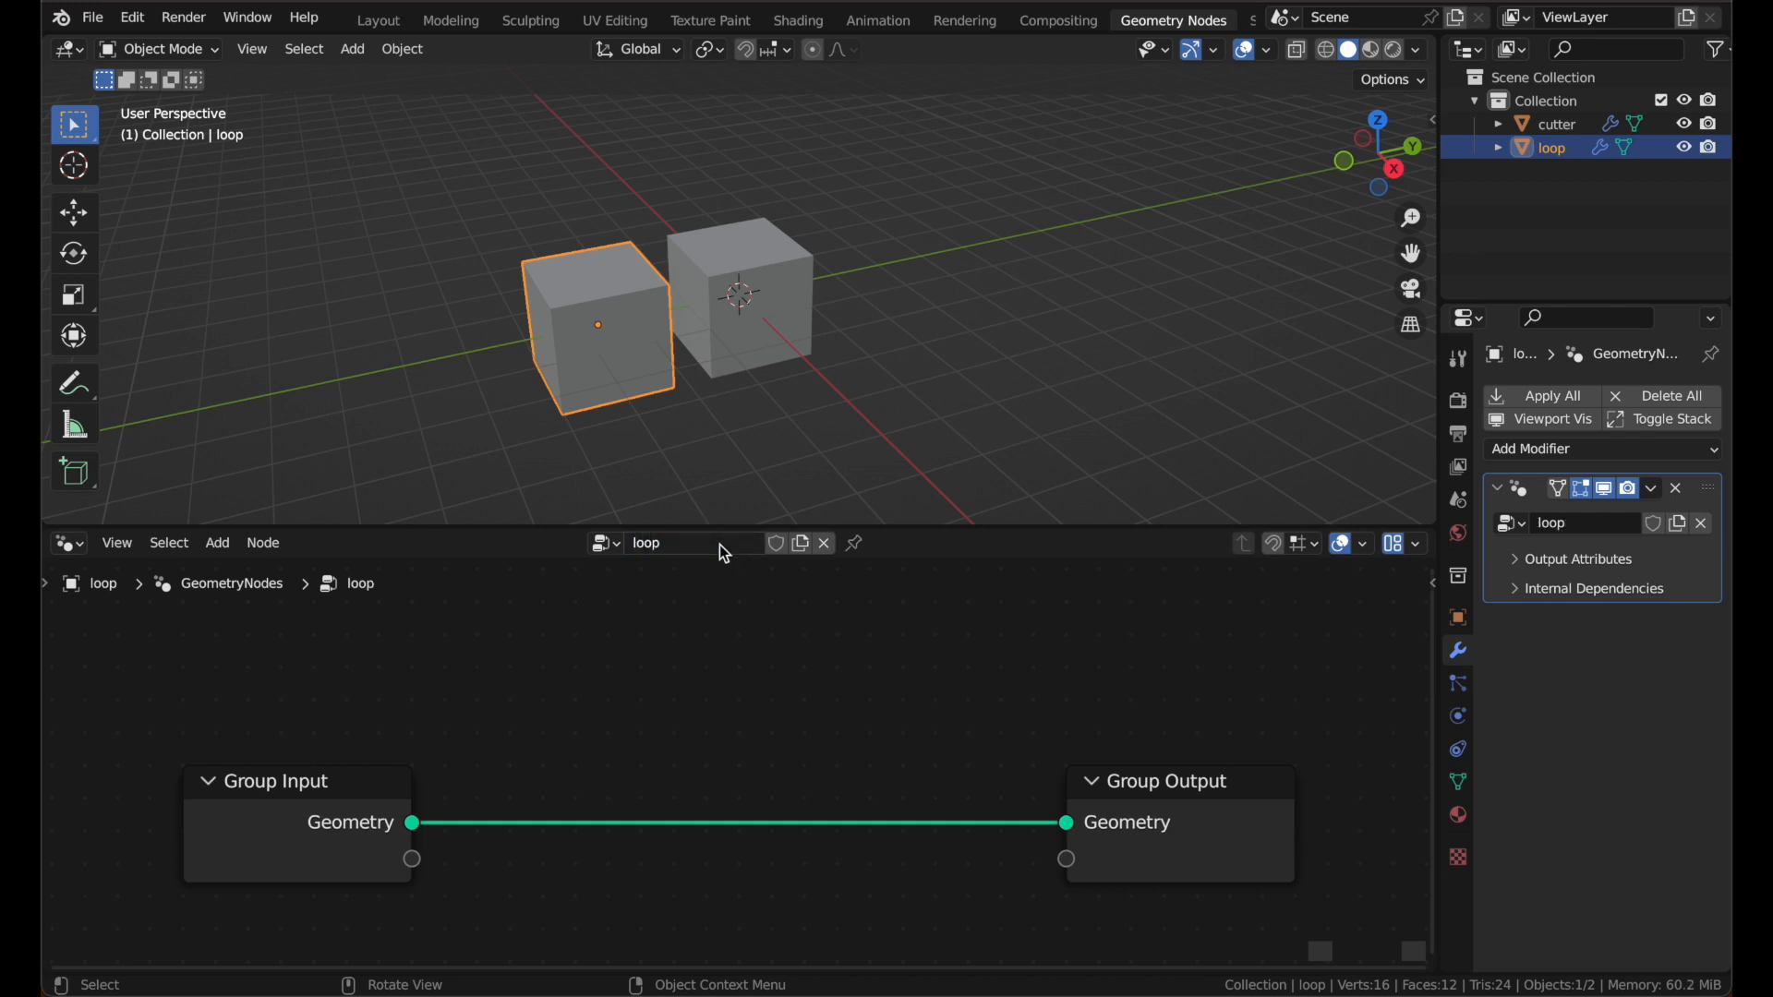
drag(720, 525, 723, 471)
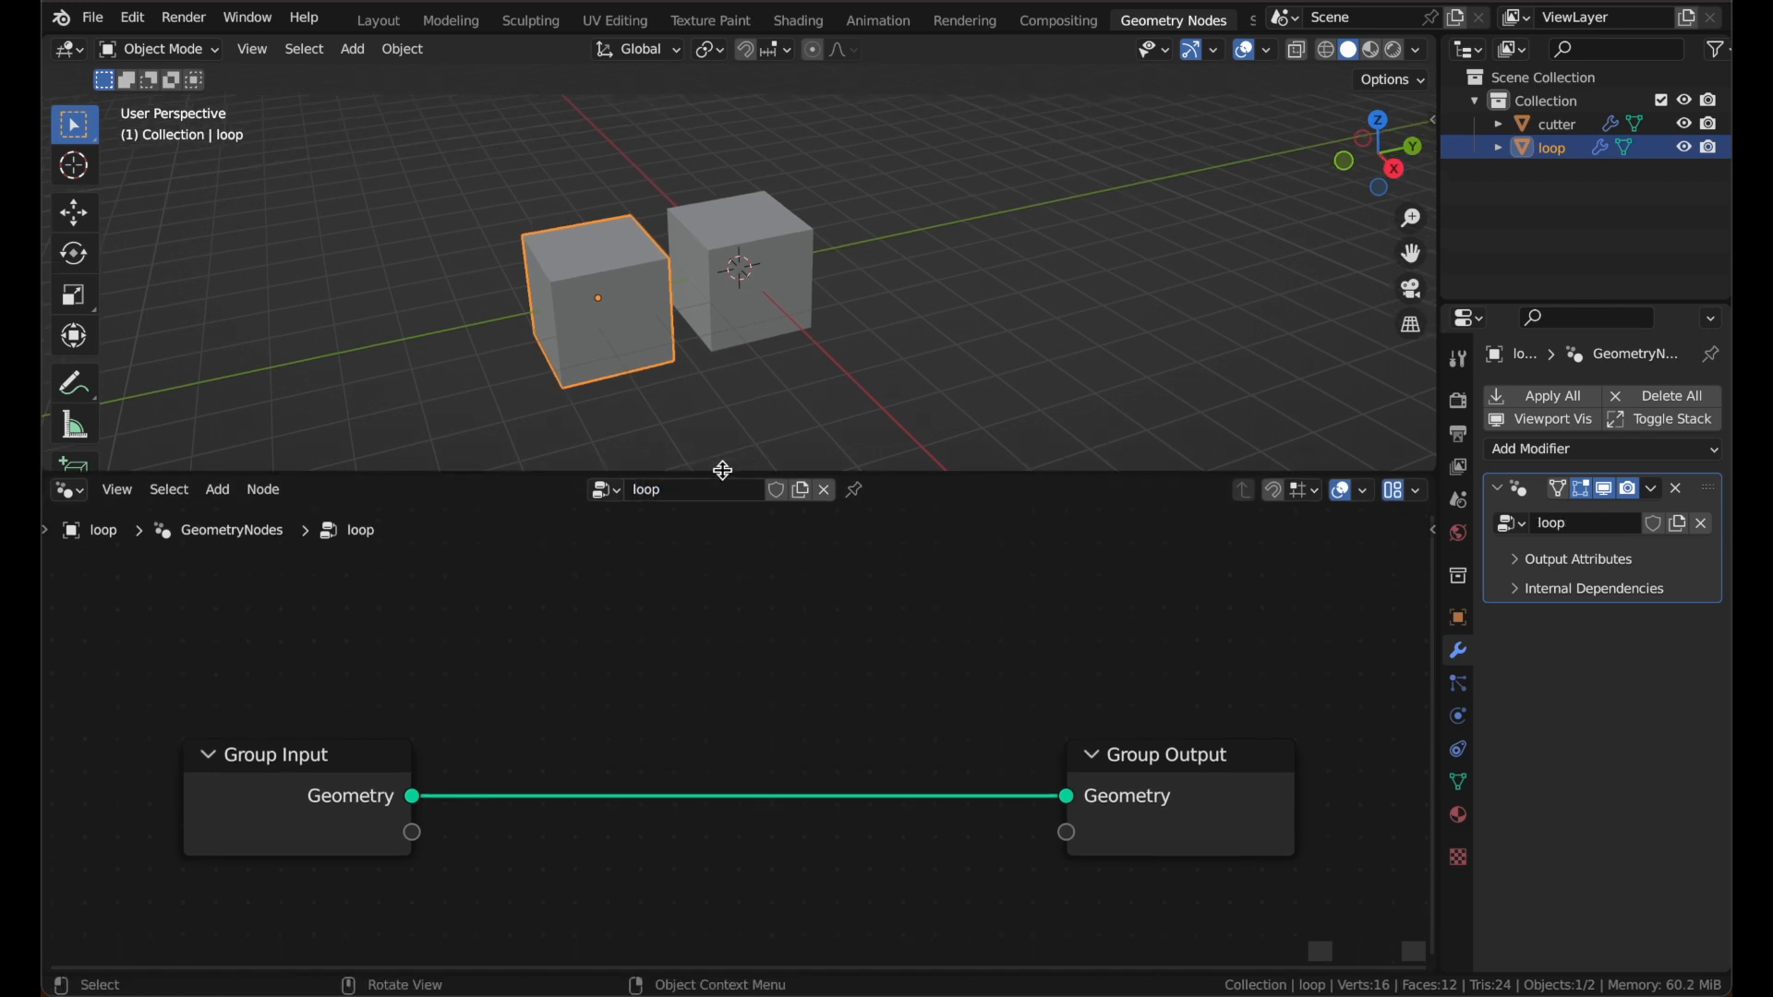
Step: Add an Object Info node for the cutter object to the loop object's node tree and place it below Group Input
scroll(932, 353, up, 5)
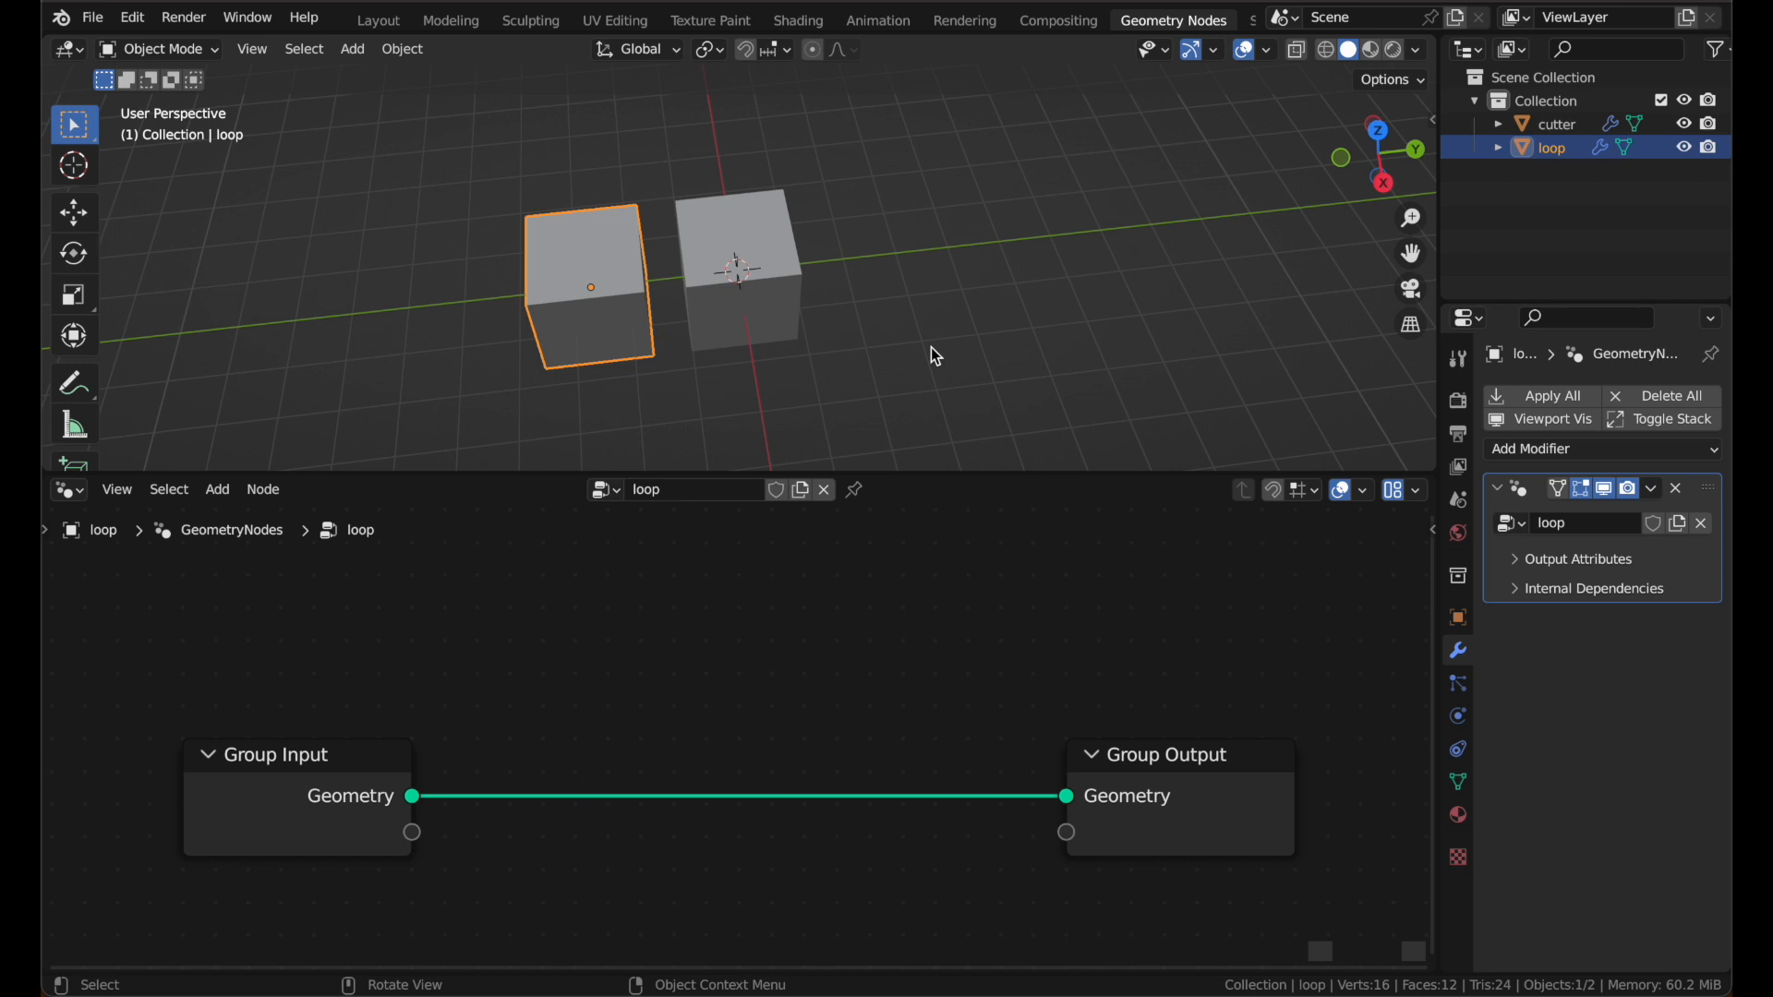
scroll(931, 347, right, 5)
scroll(931, 347, left, 6)
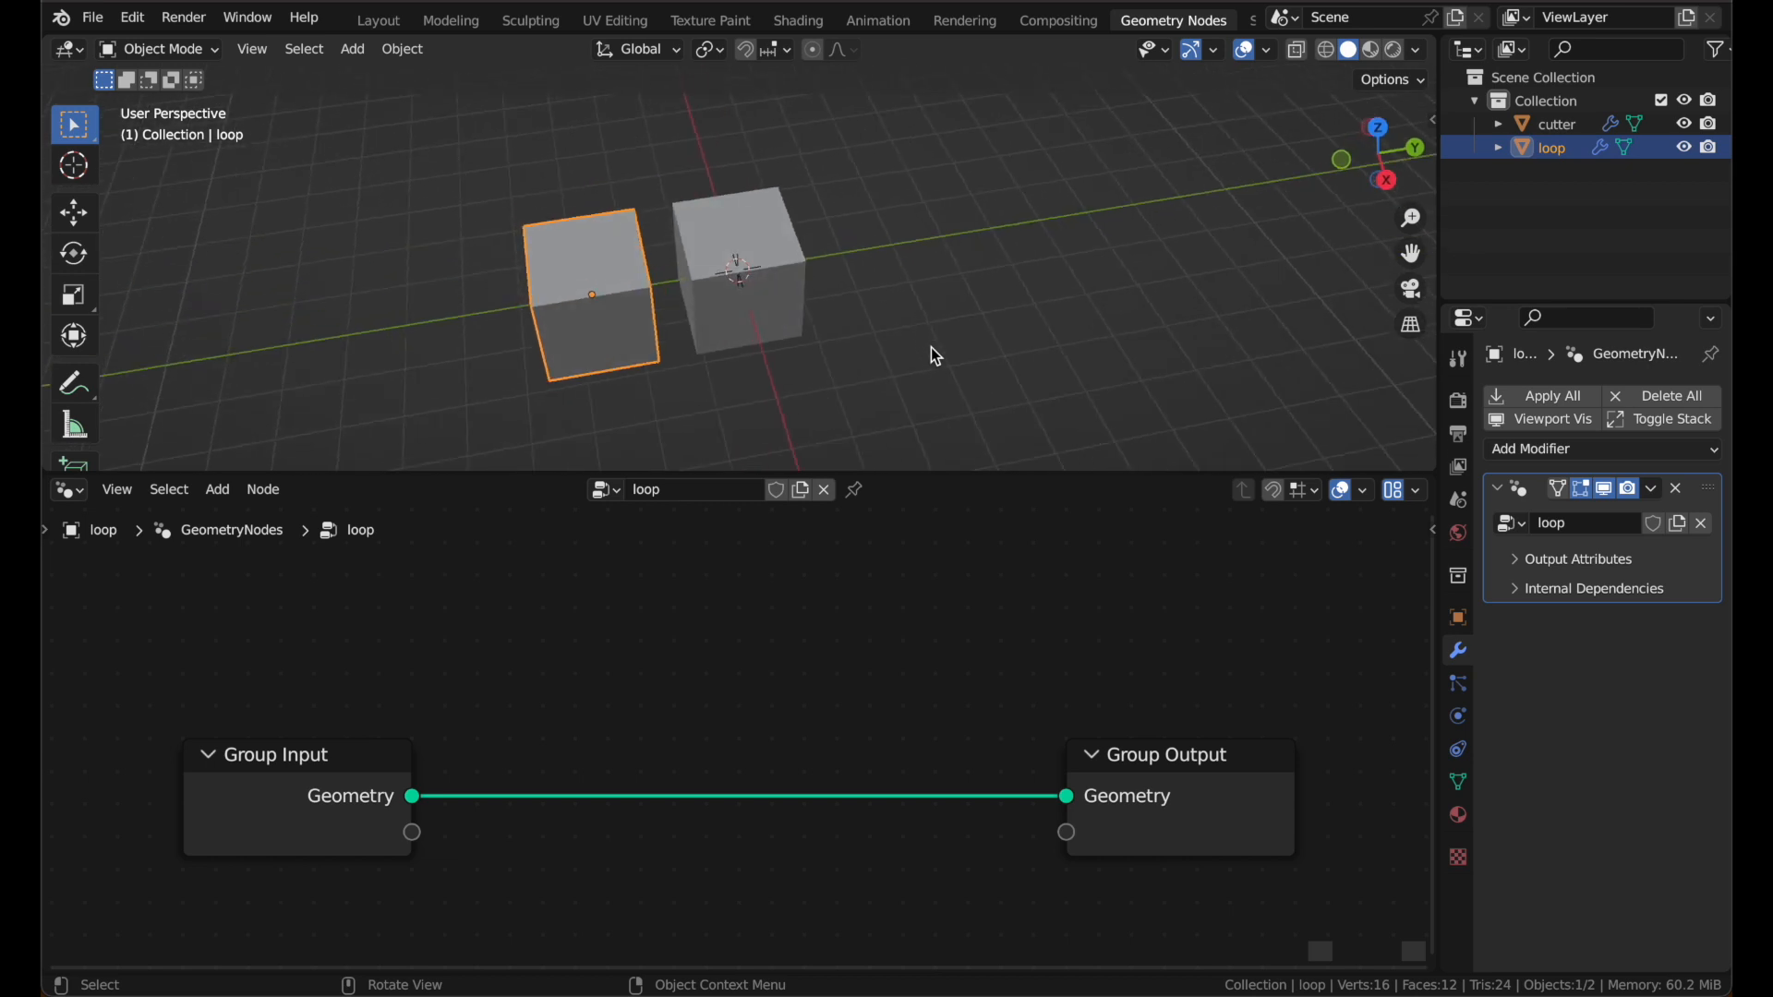
scroll(931, 347, down, 3)
click(738, 277)
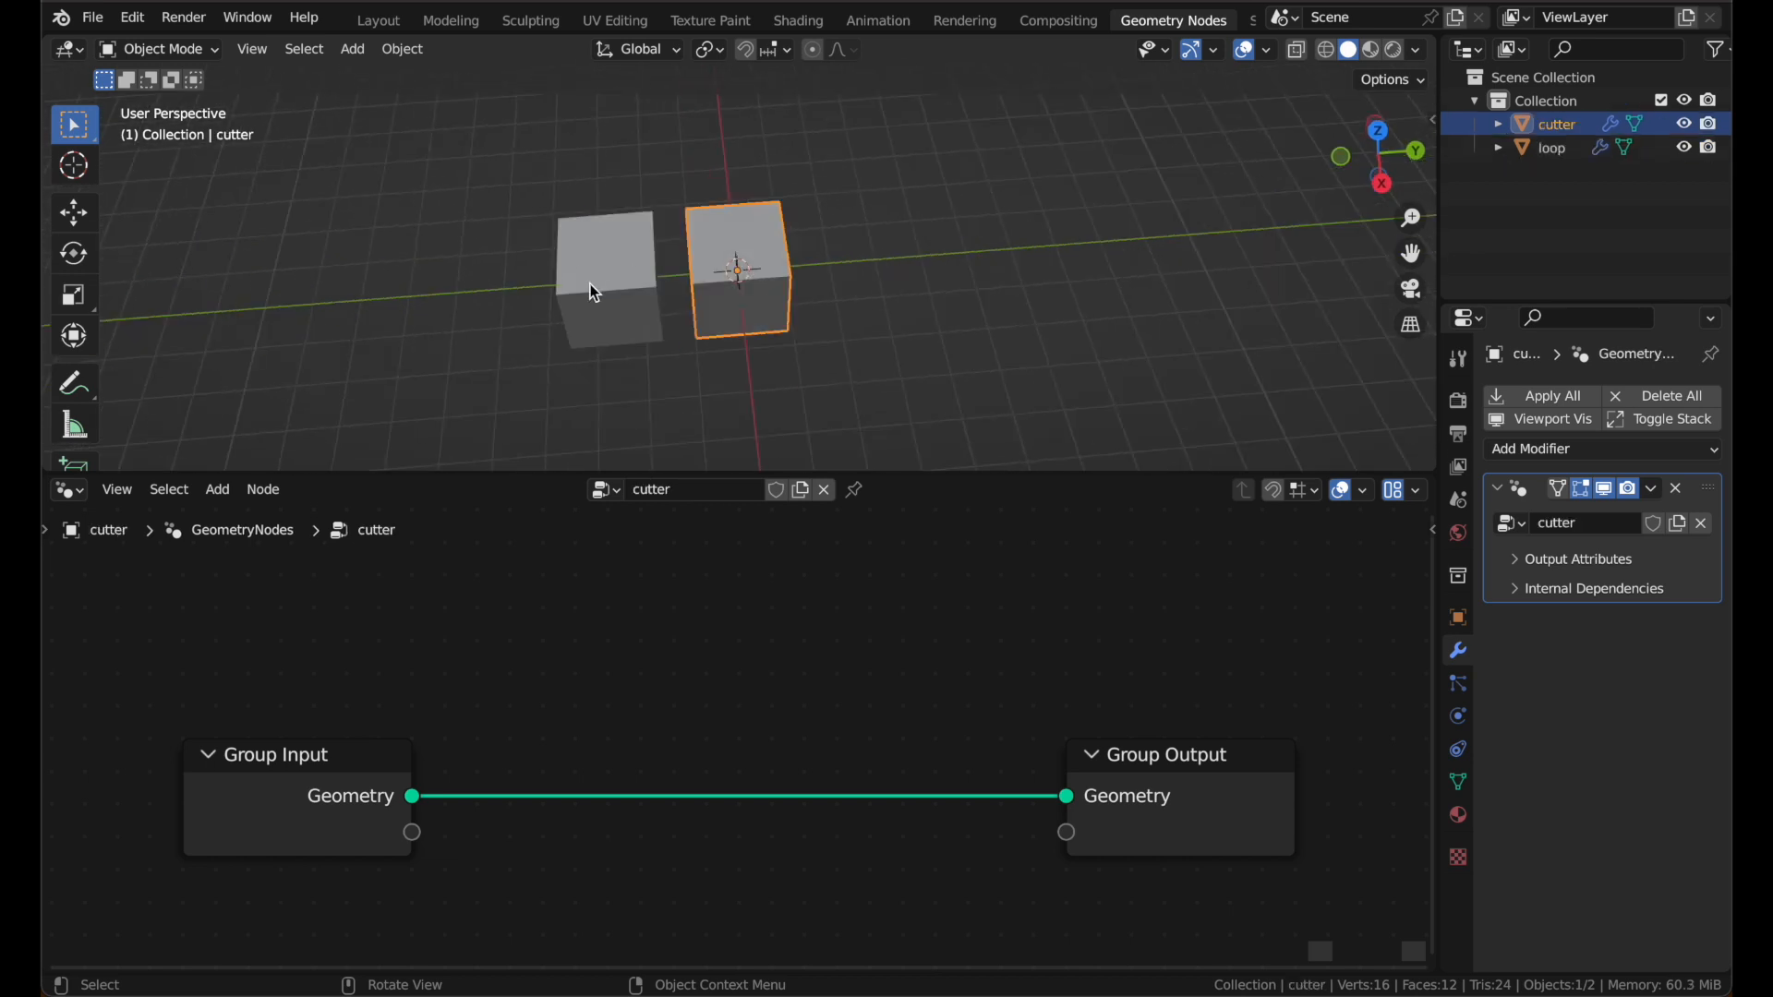
click(593, 293)
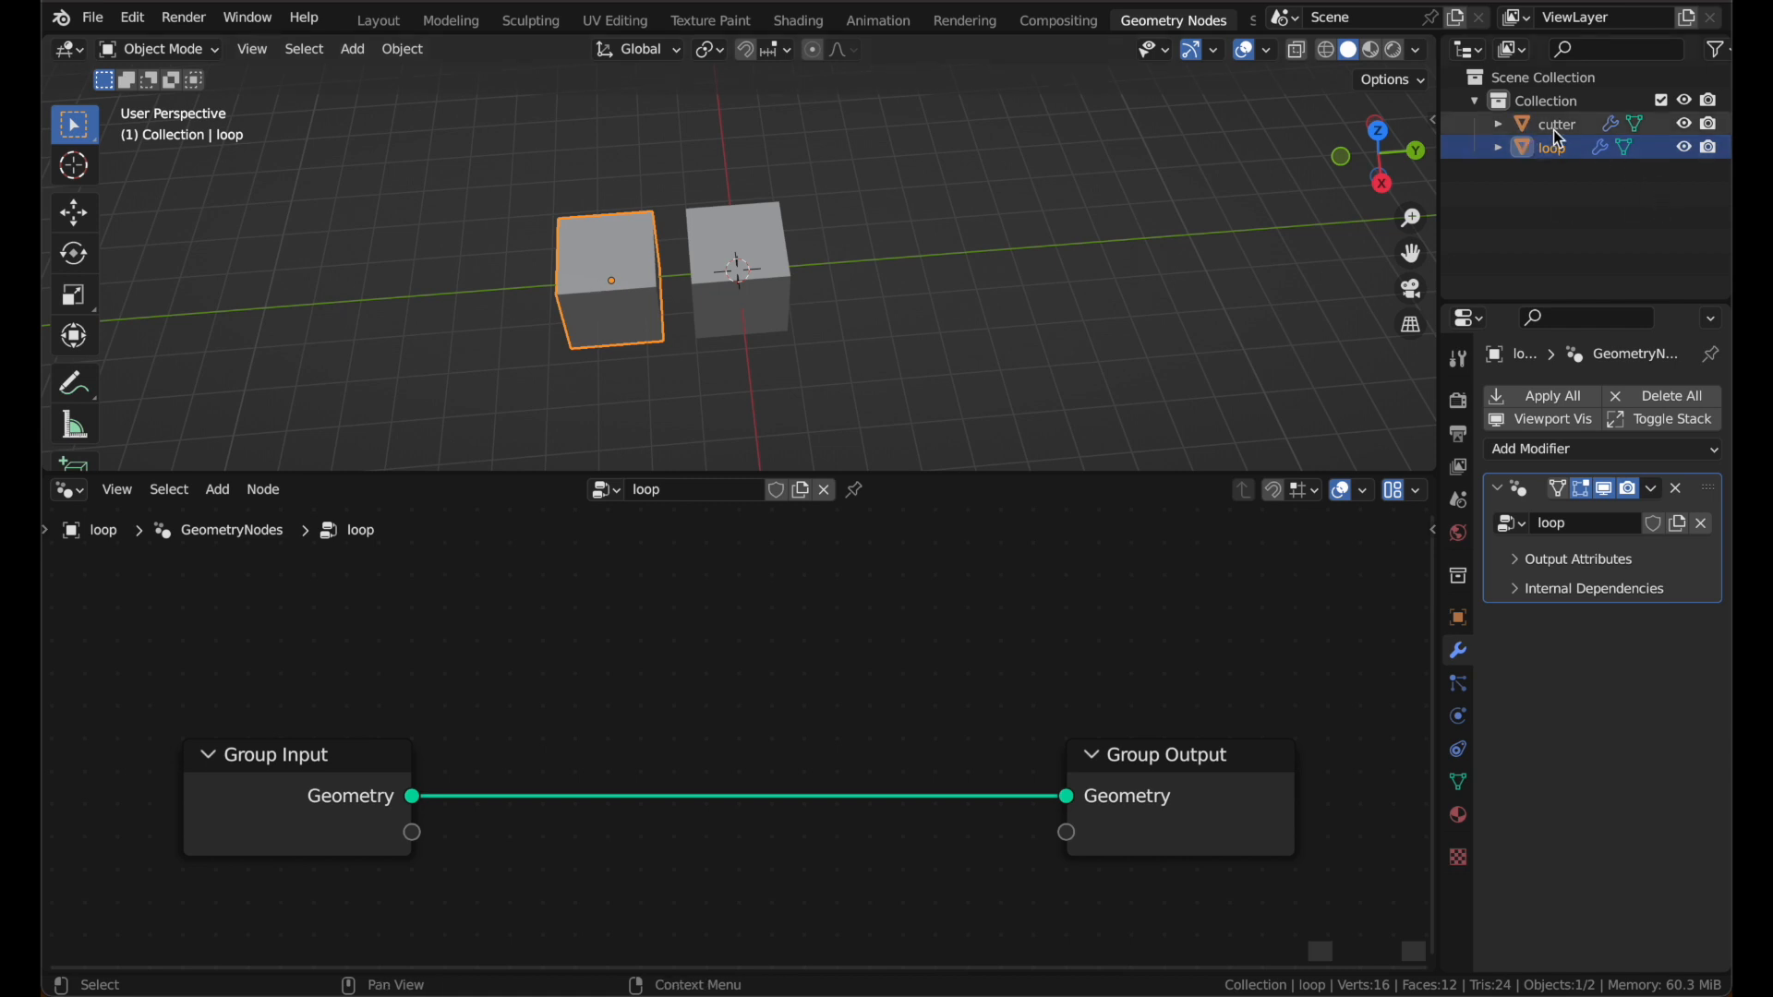
drag(1553, 127, 649, 717)
scroll(653, 715, down, 2)
scroll(652, 715, down, 3)
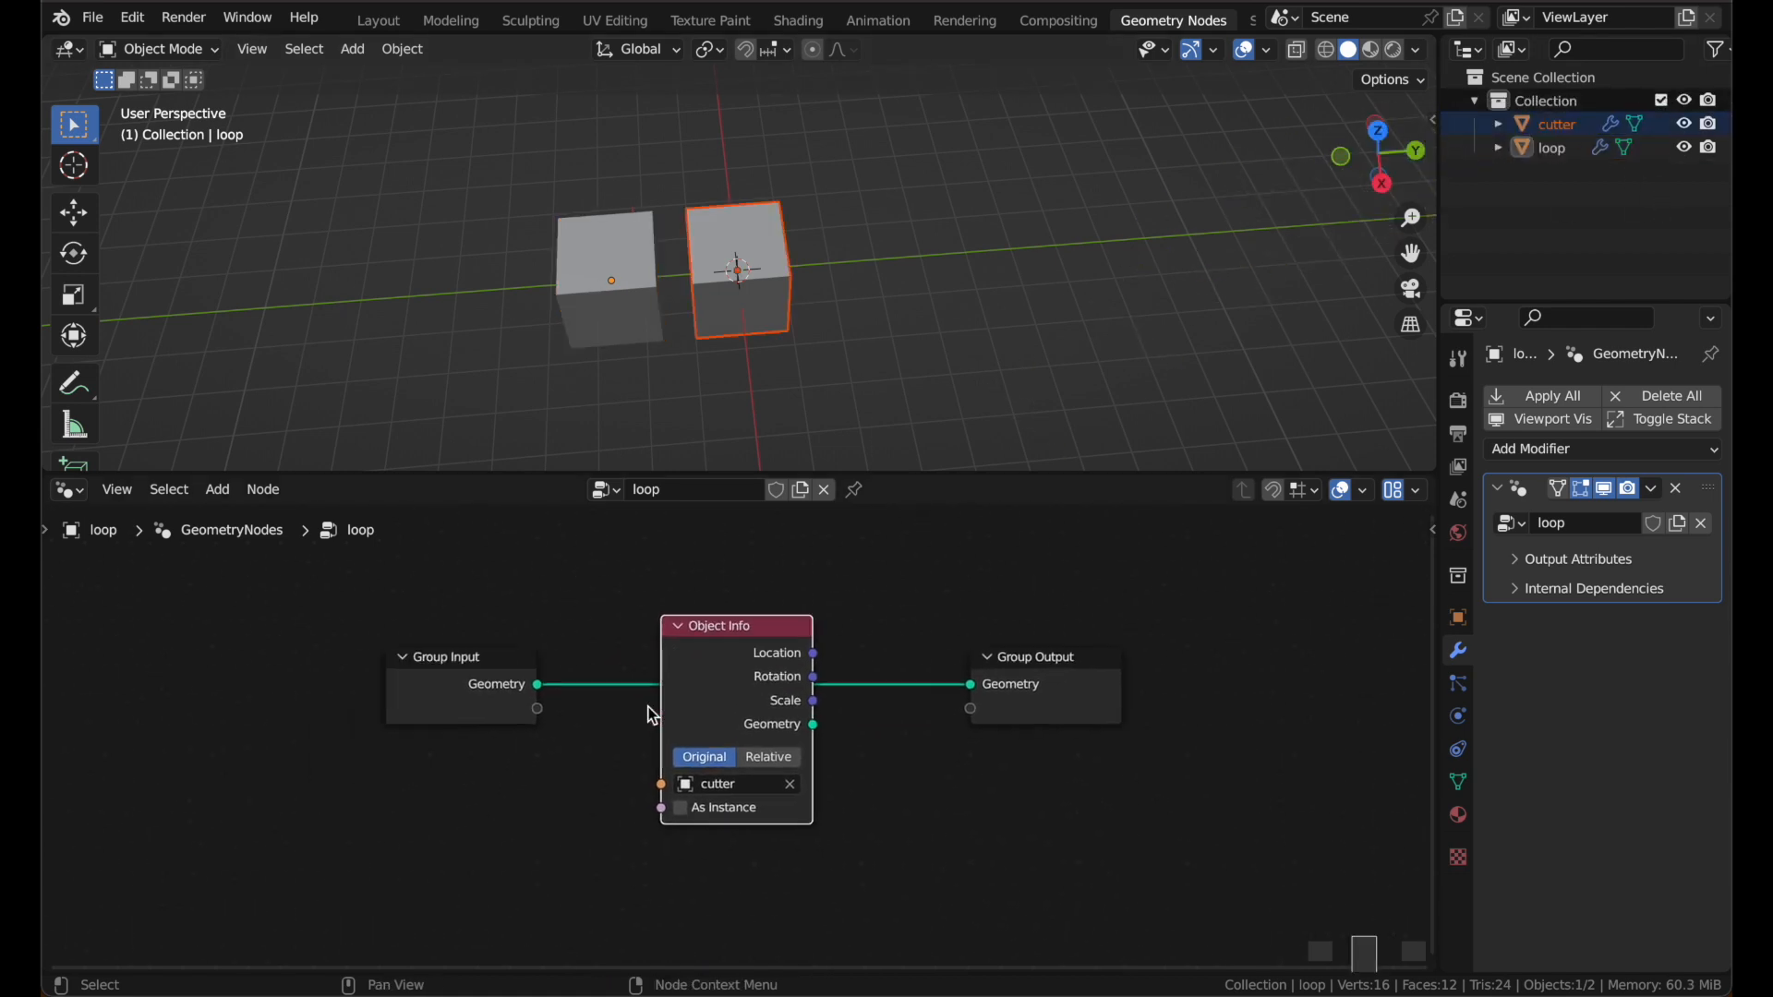
middle_drag(652, 716, 694, 683)
drag(759, 605, 468, 760)
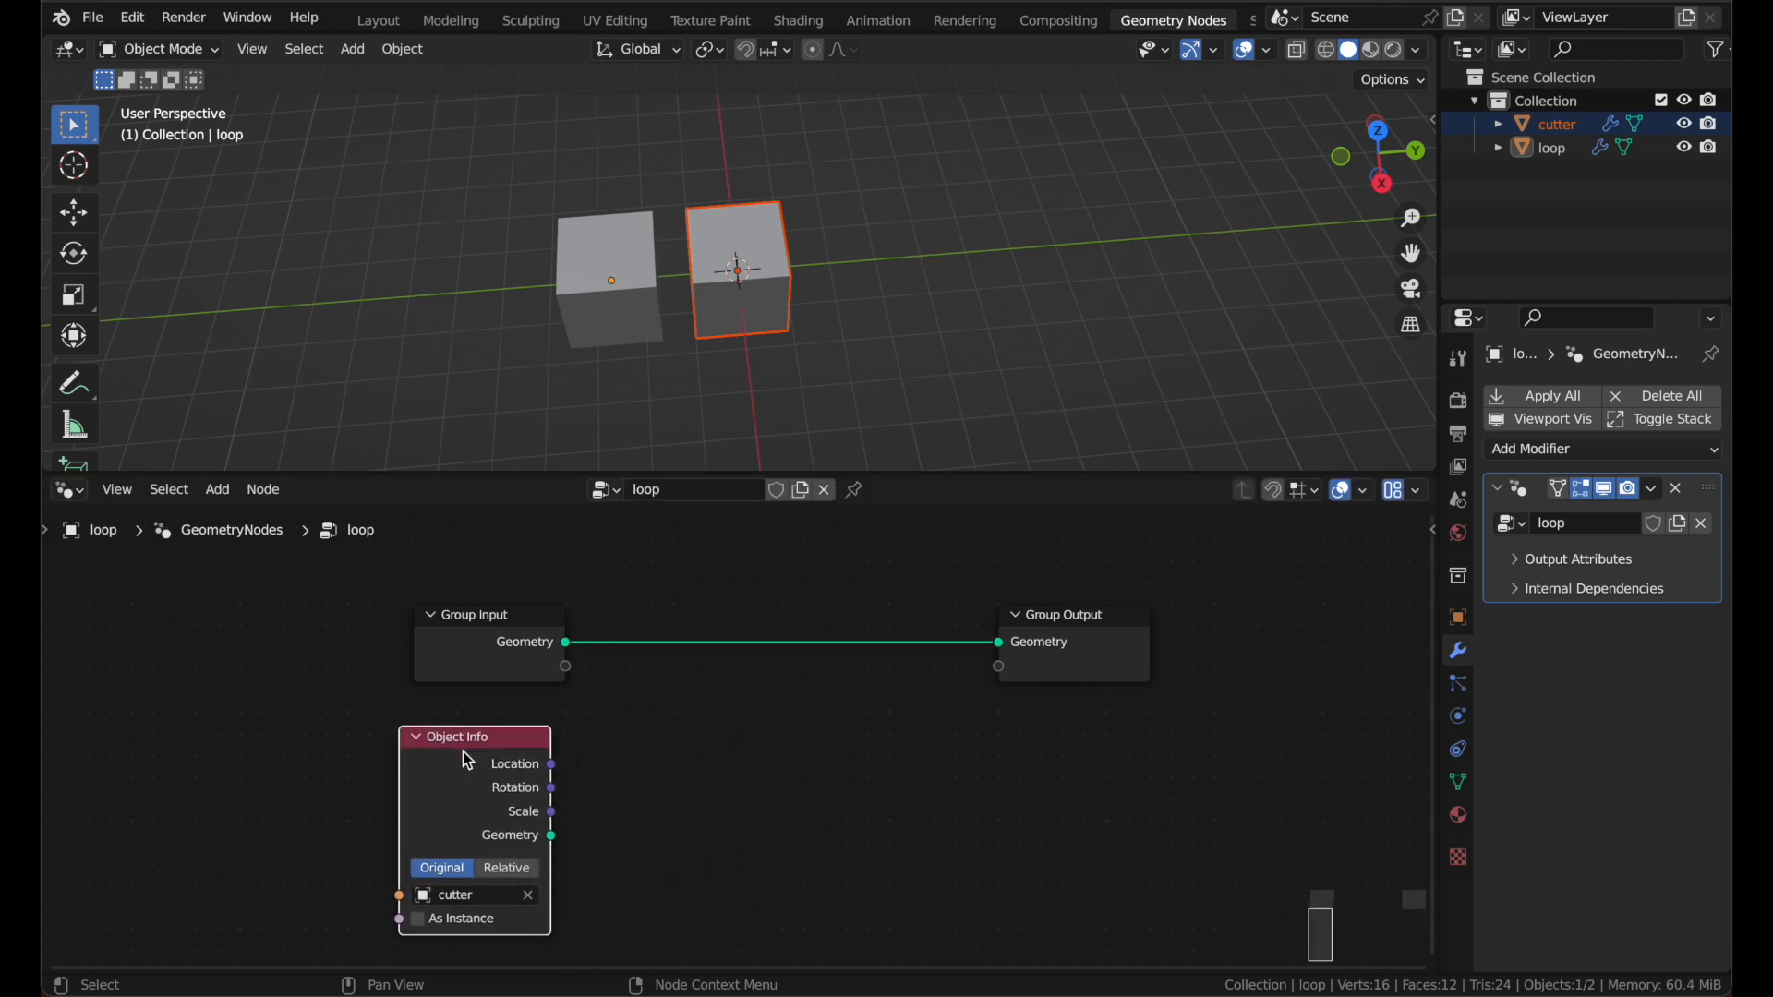
Step: Set the cutter's Object Info node to Relative, connect its Geometry to Group Output, and place it just before Group Output
click(522, 870)
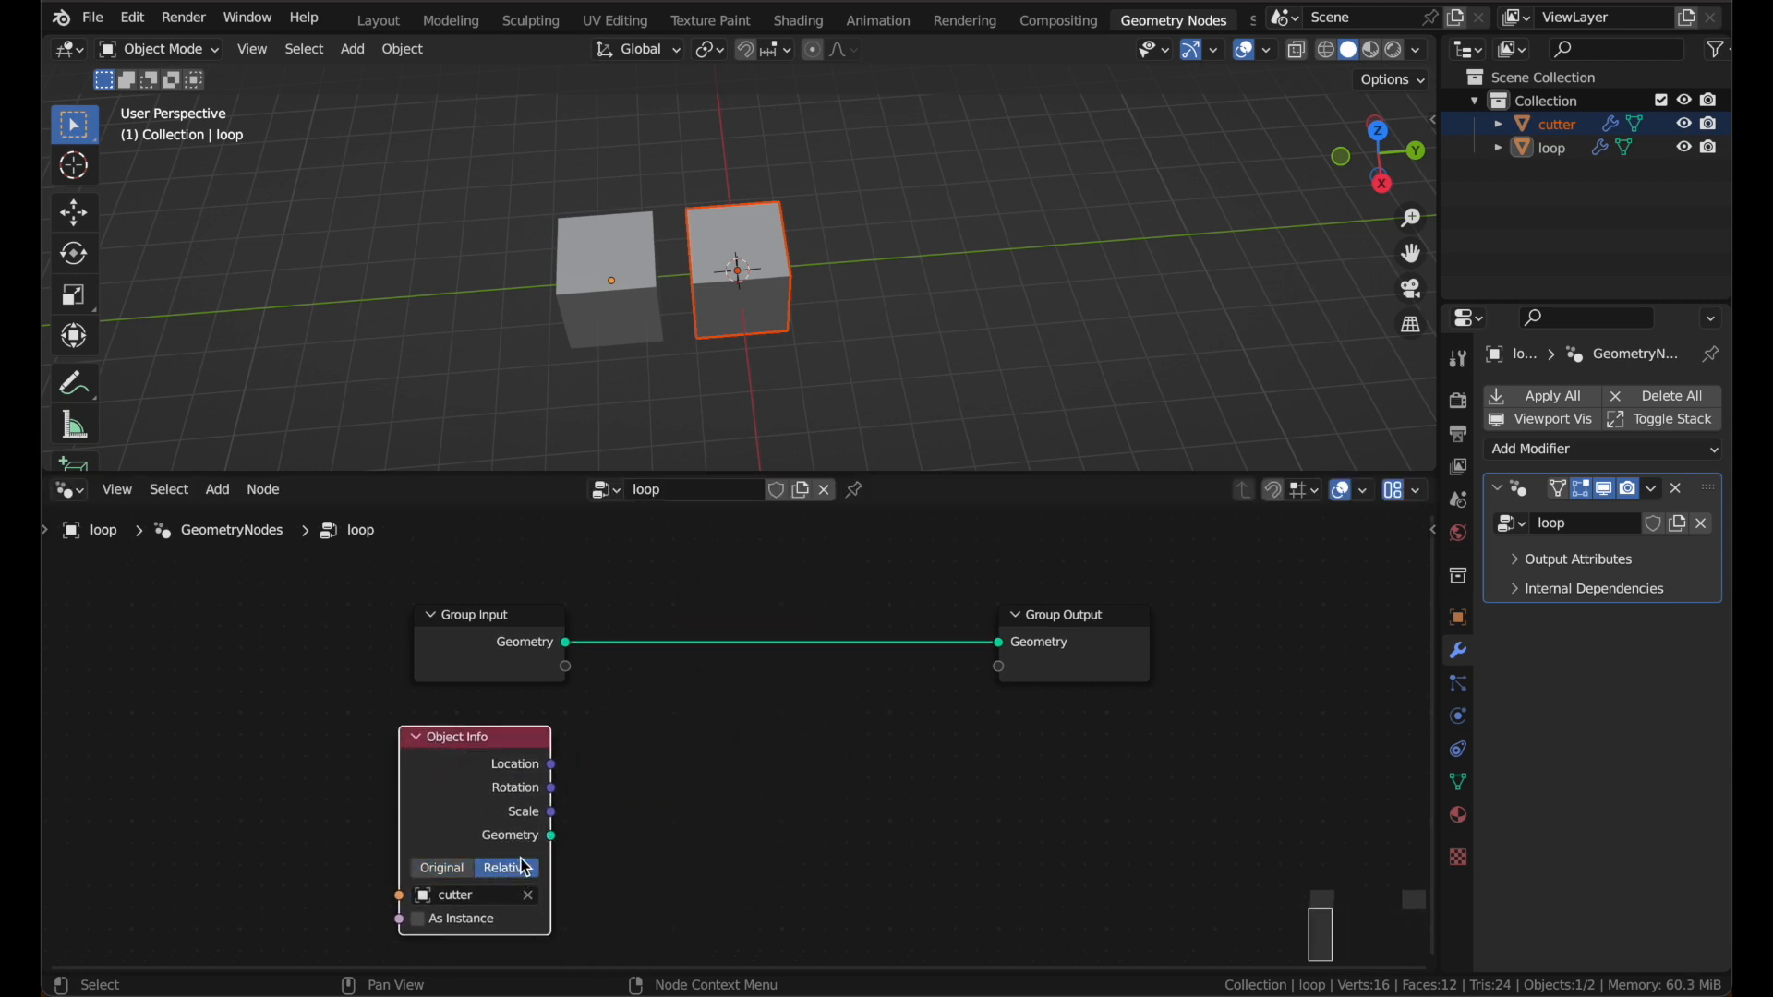
drag(553, 840, 1013, 652)
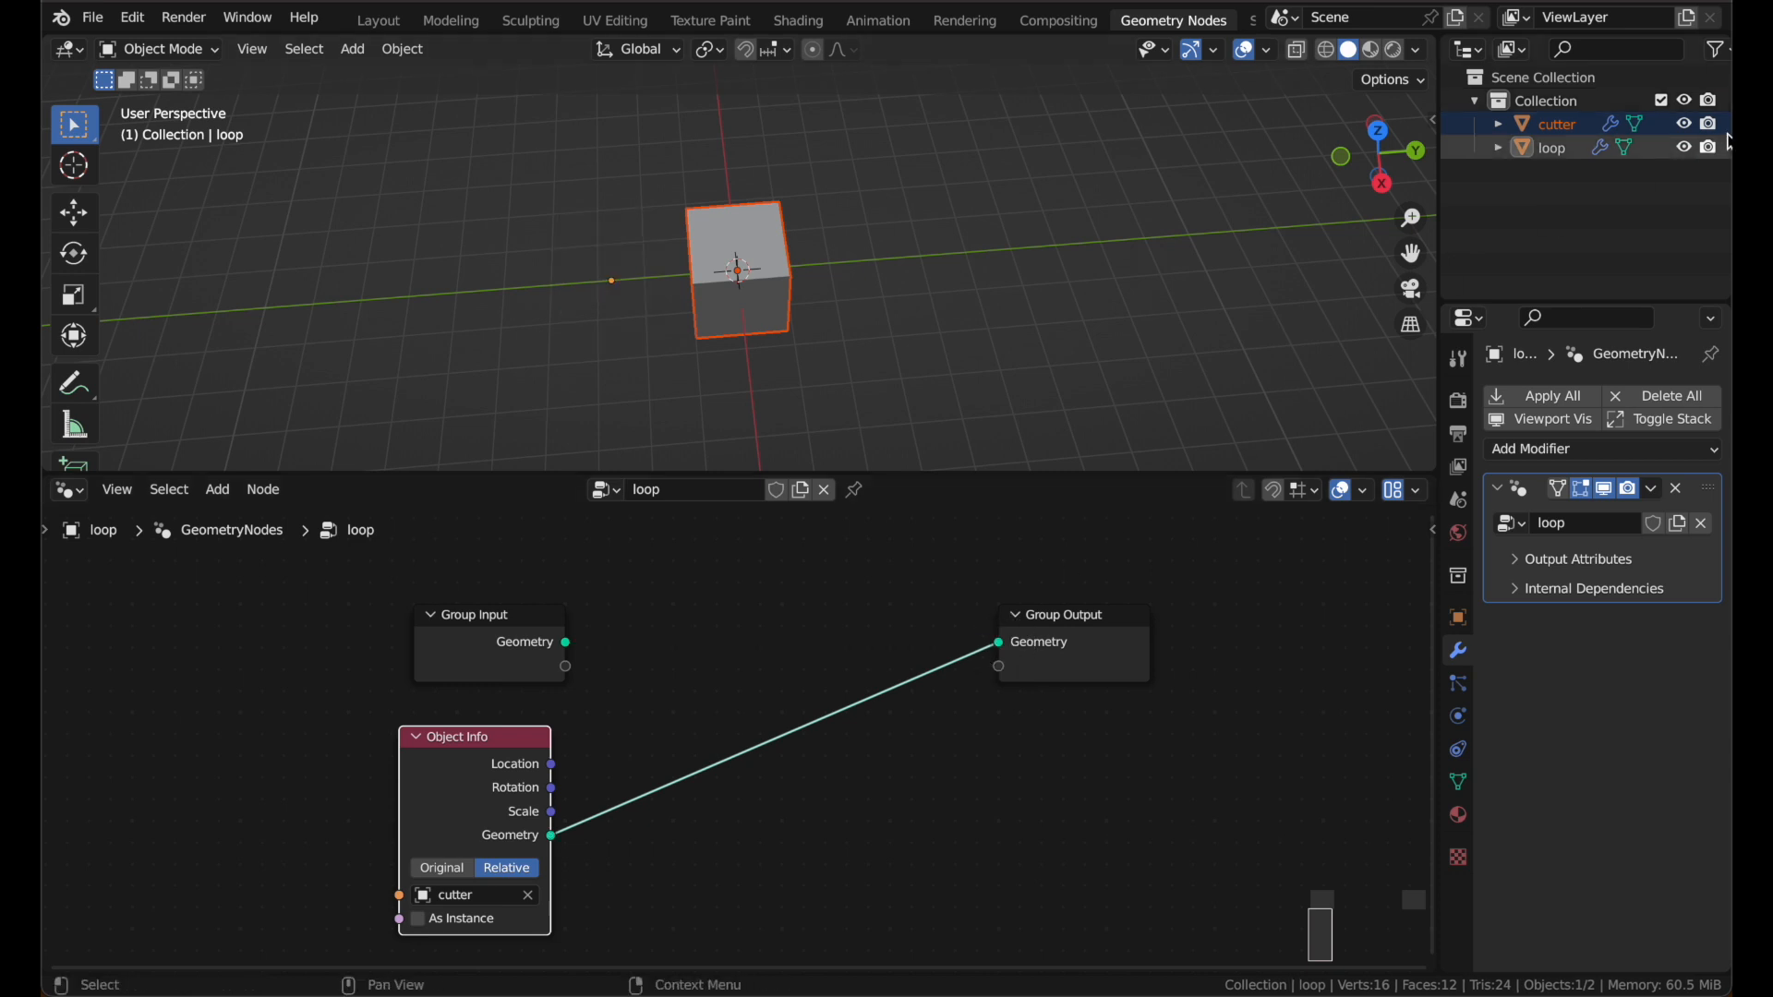
drag(517, 744, 892, 557)
scroll(1078, 578, up, 2)
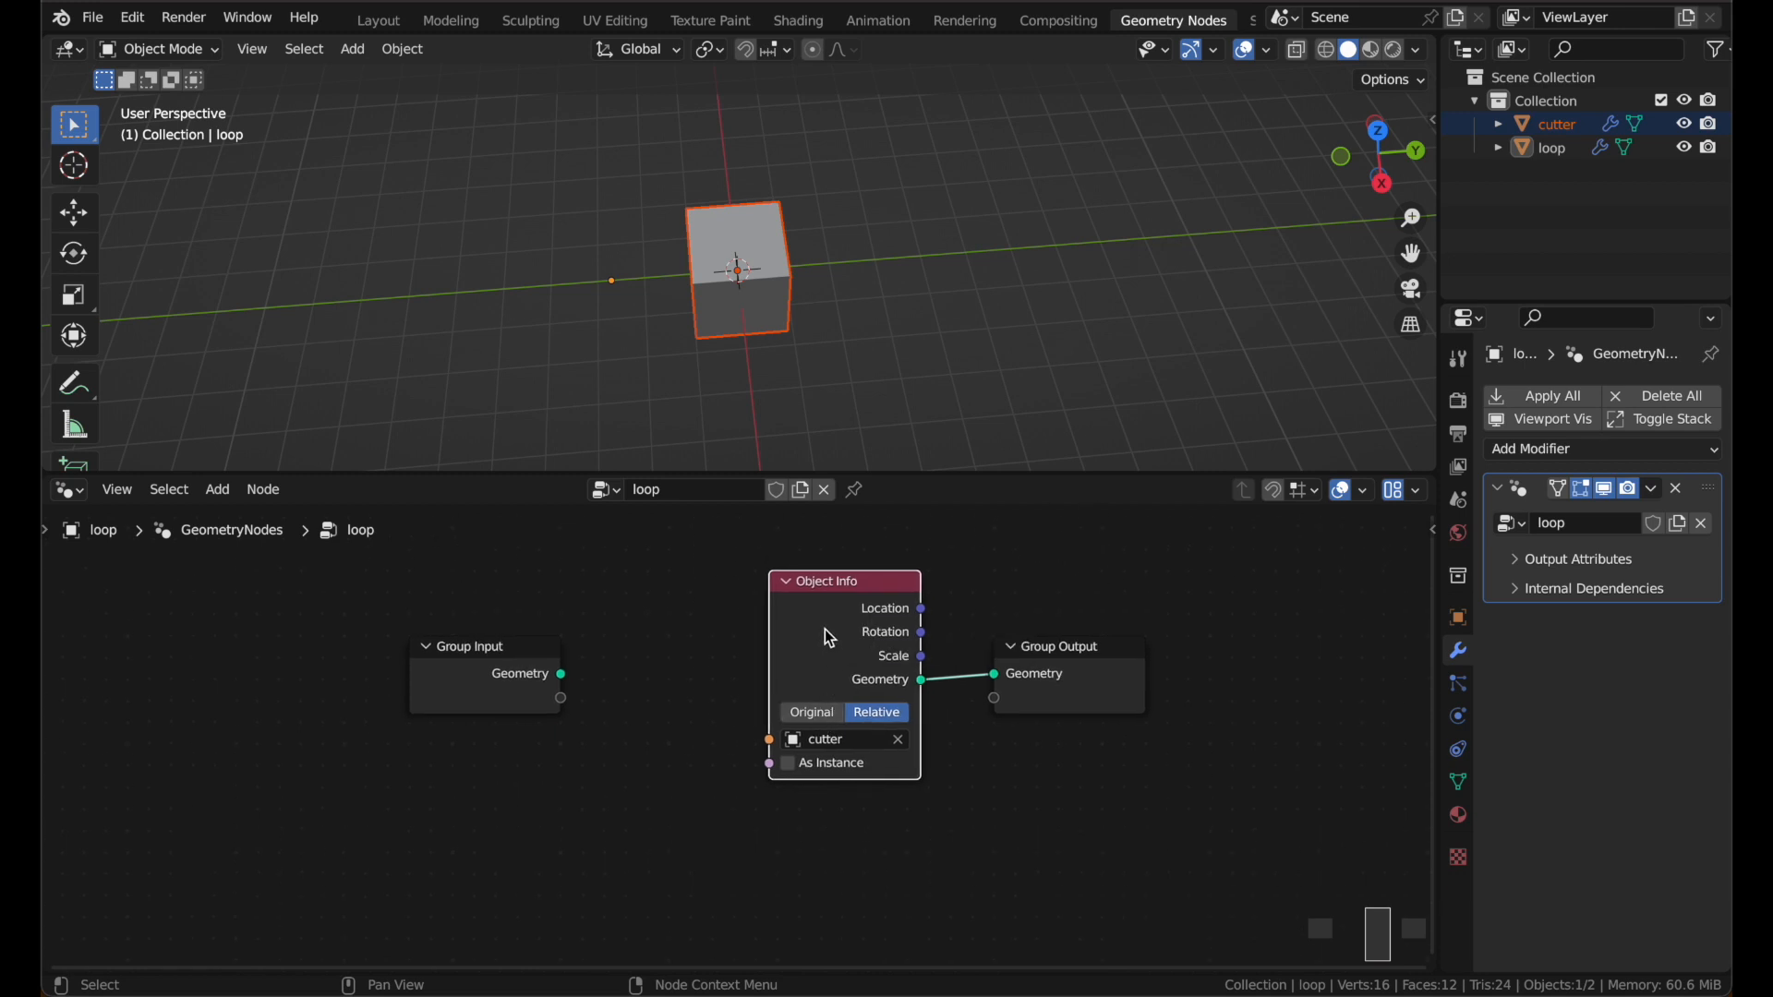
click(1060, 659)
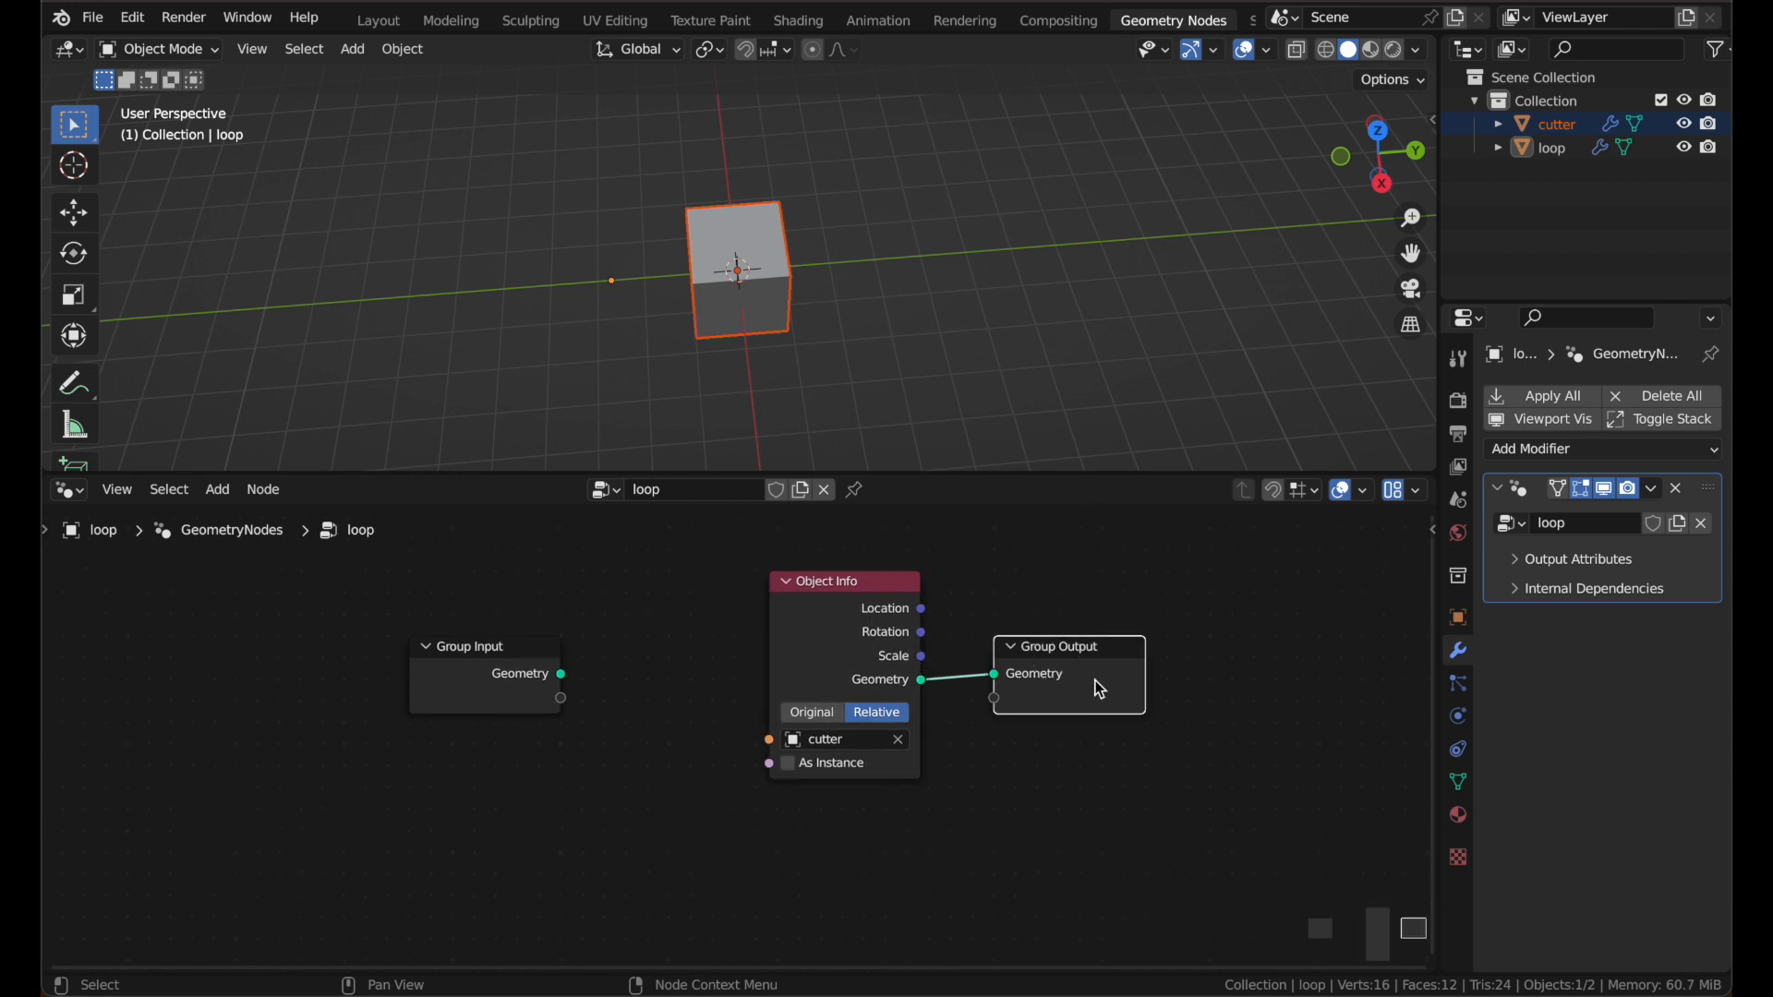
Step: Hide the loop object in the viewport and add an Object Info node for it, set to Relative, to the cutter's node tree
click(1683, 147)
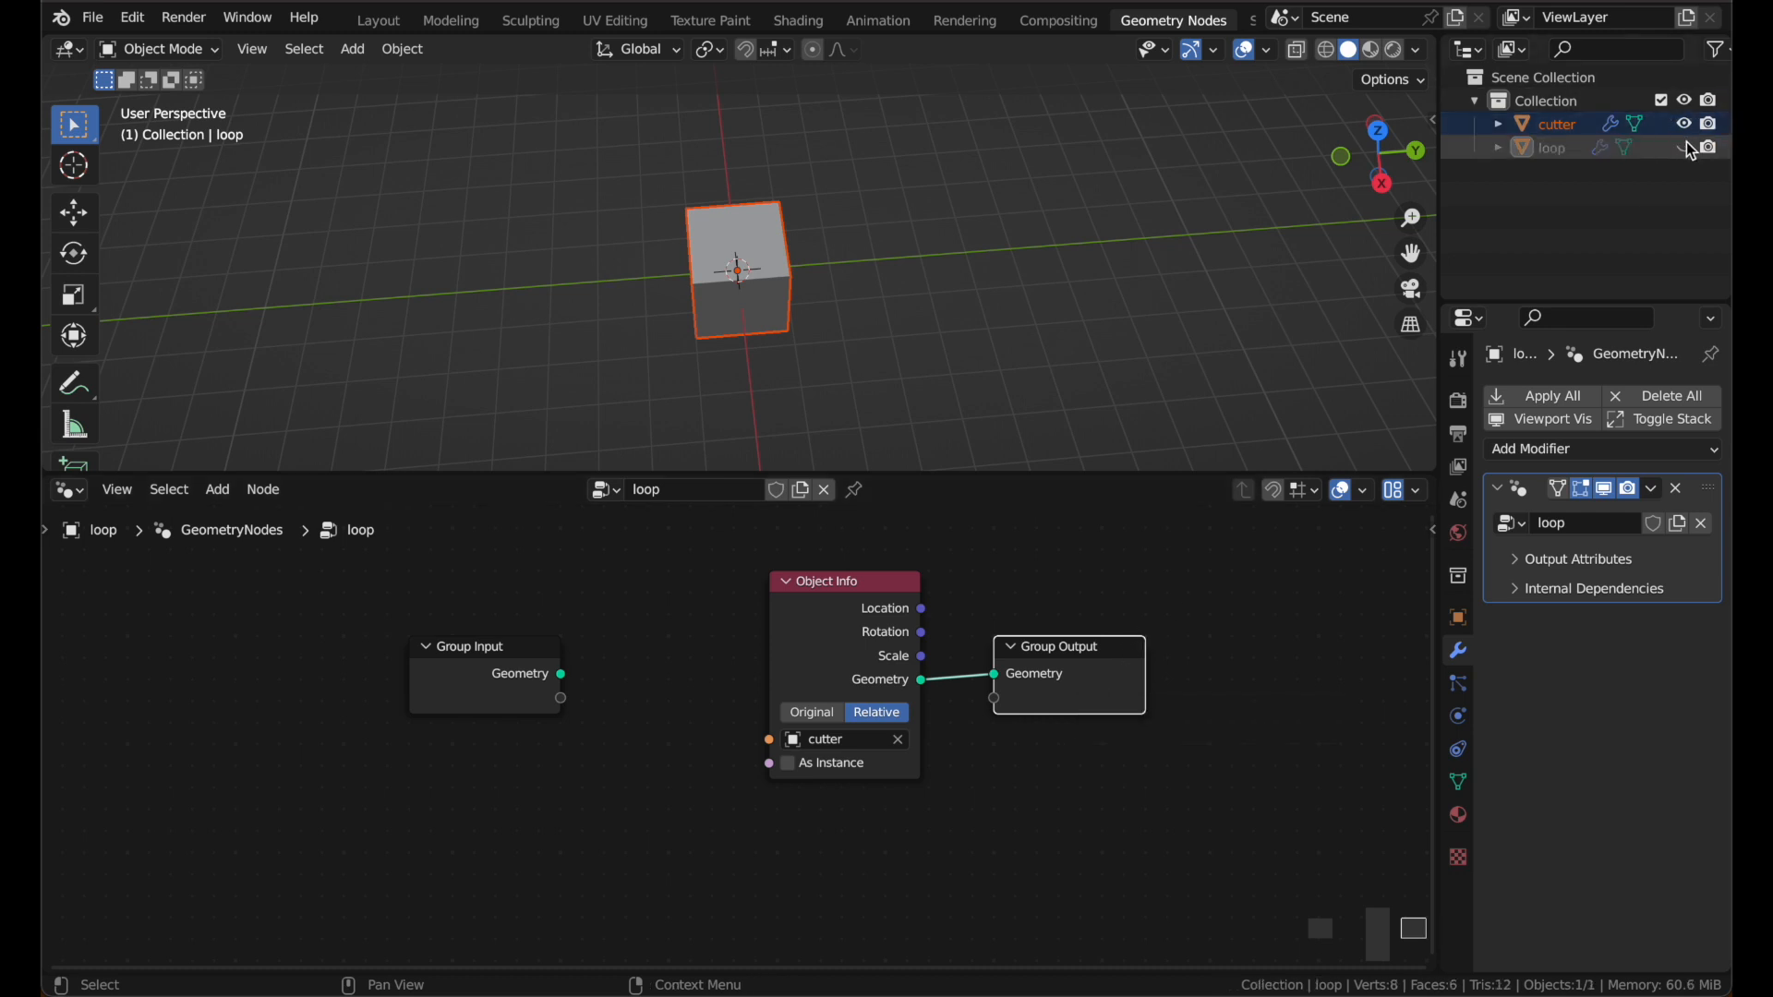
click(1566, 126)
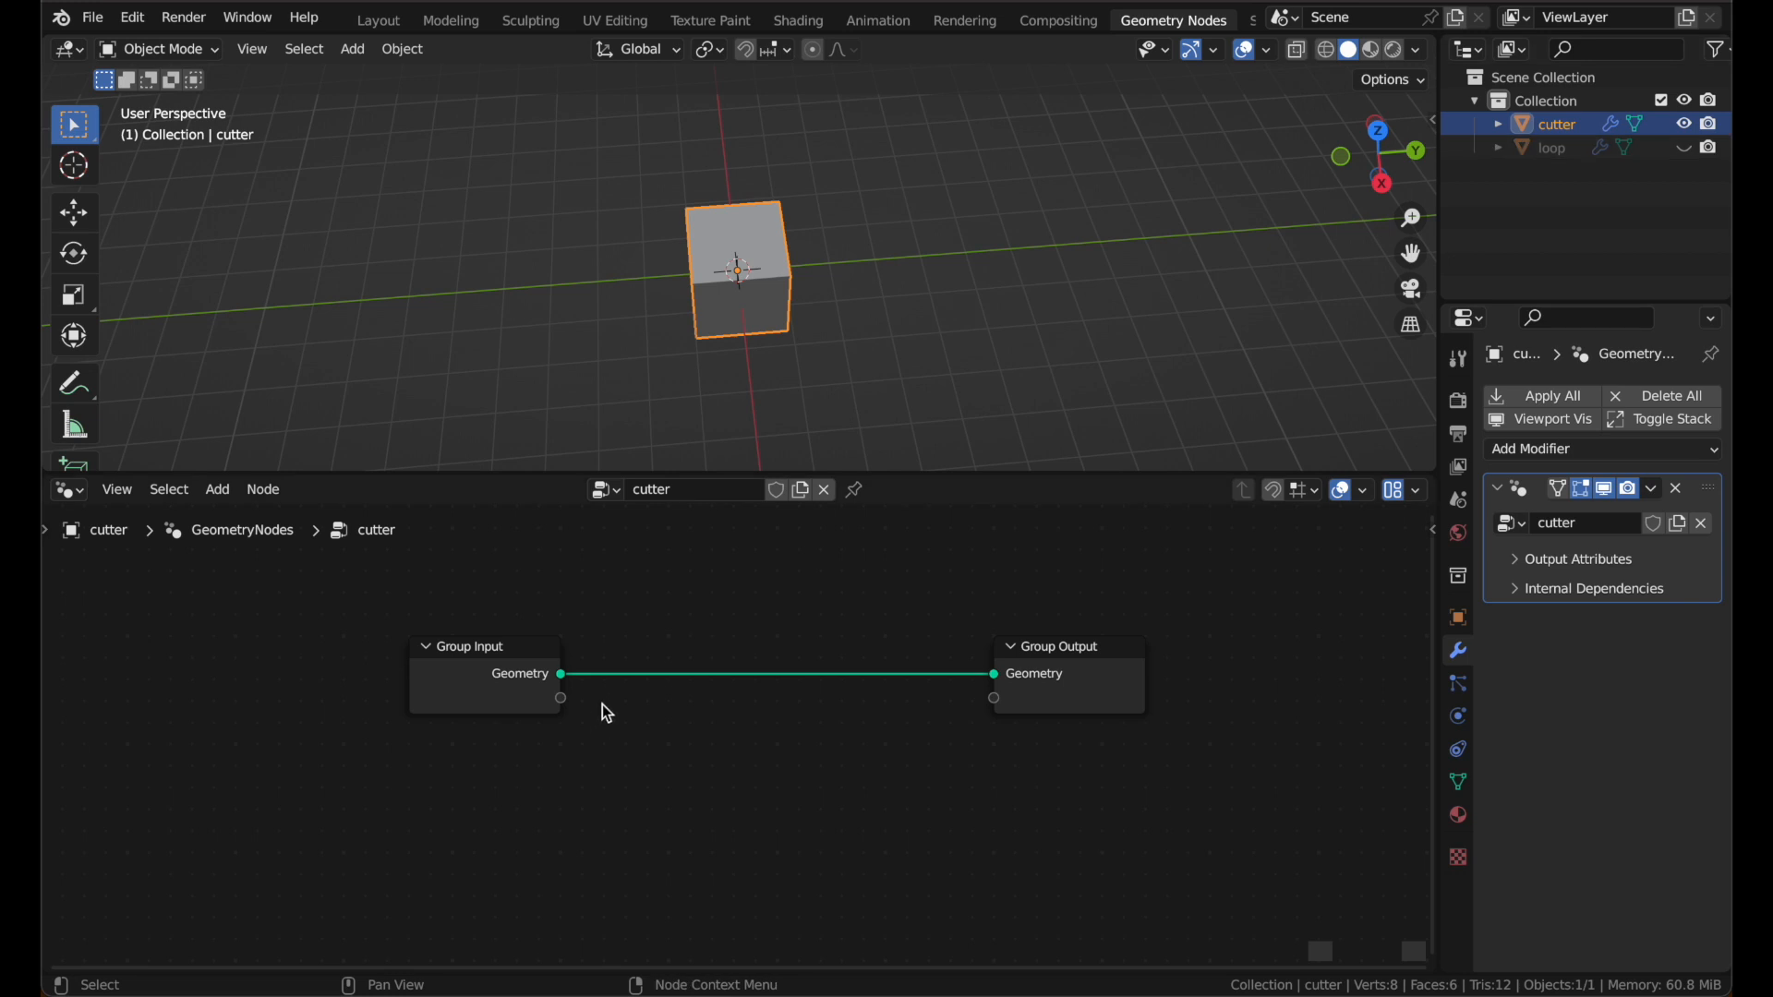
drag(1551, 148, 421, 817)
click(467, 868)
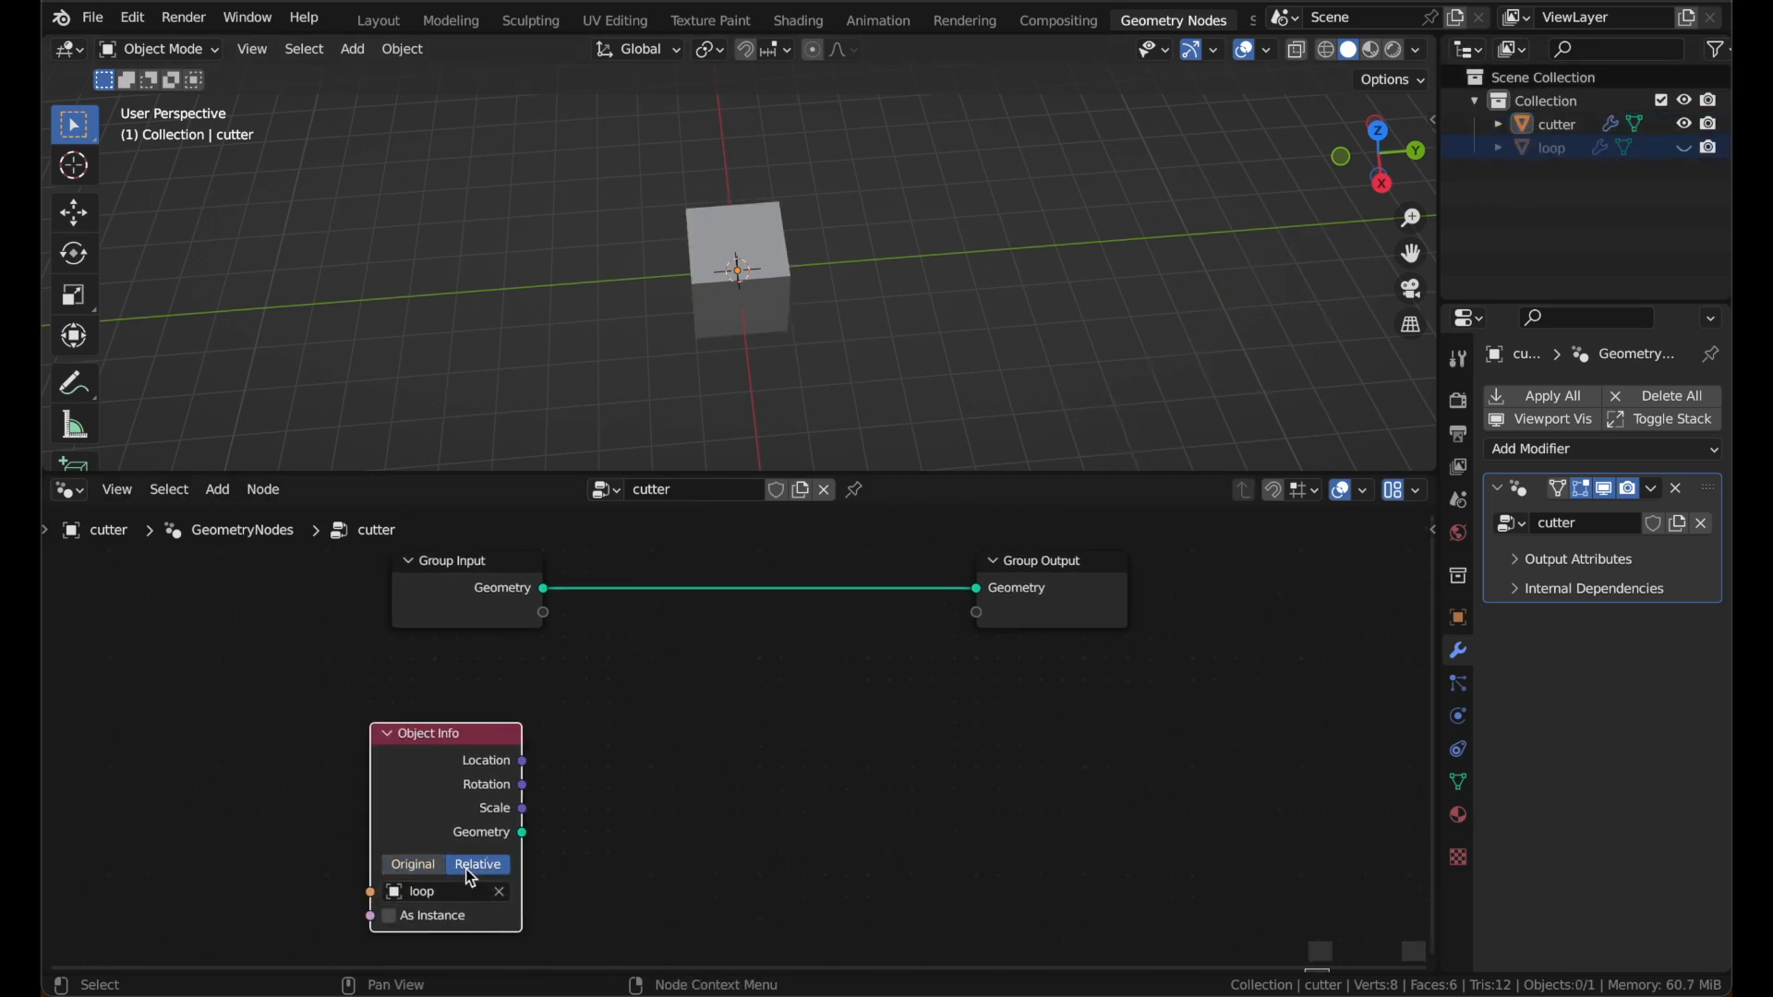
scroll(465, 868, up, 1)
Step: Insert a Join Geometry node between Group Input and Group Output, and connect the loop's Object Info Geometry to its input
key(shift+a)
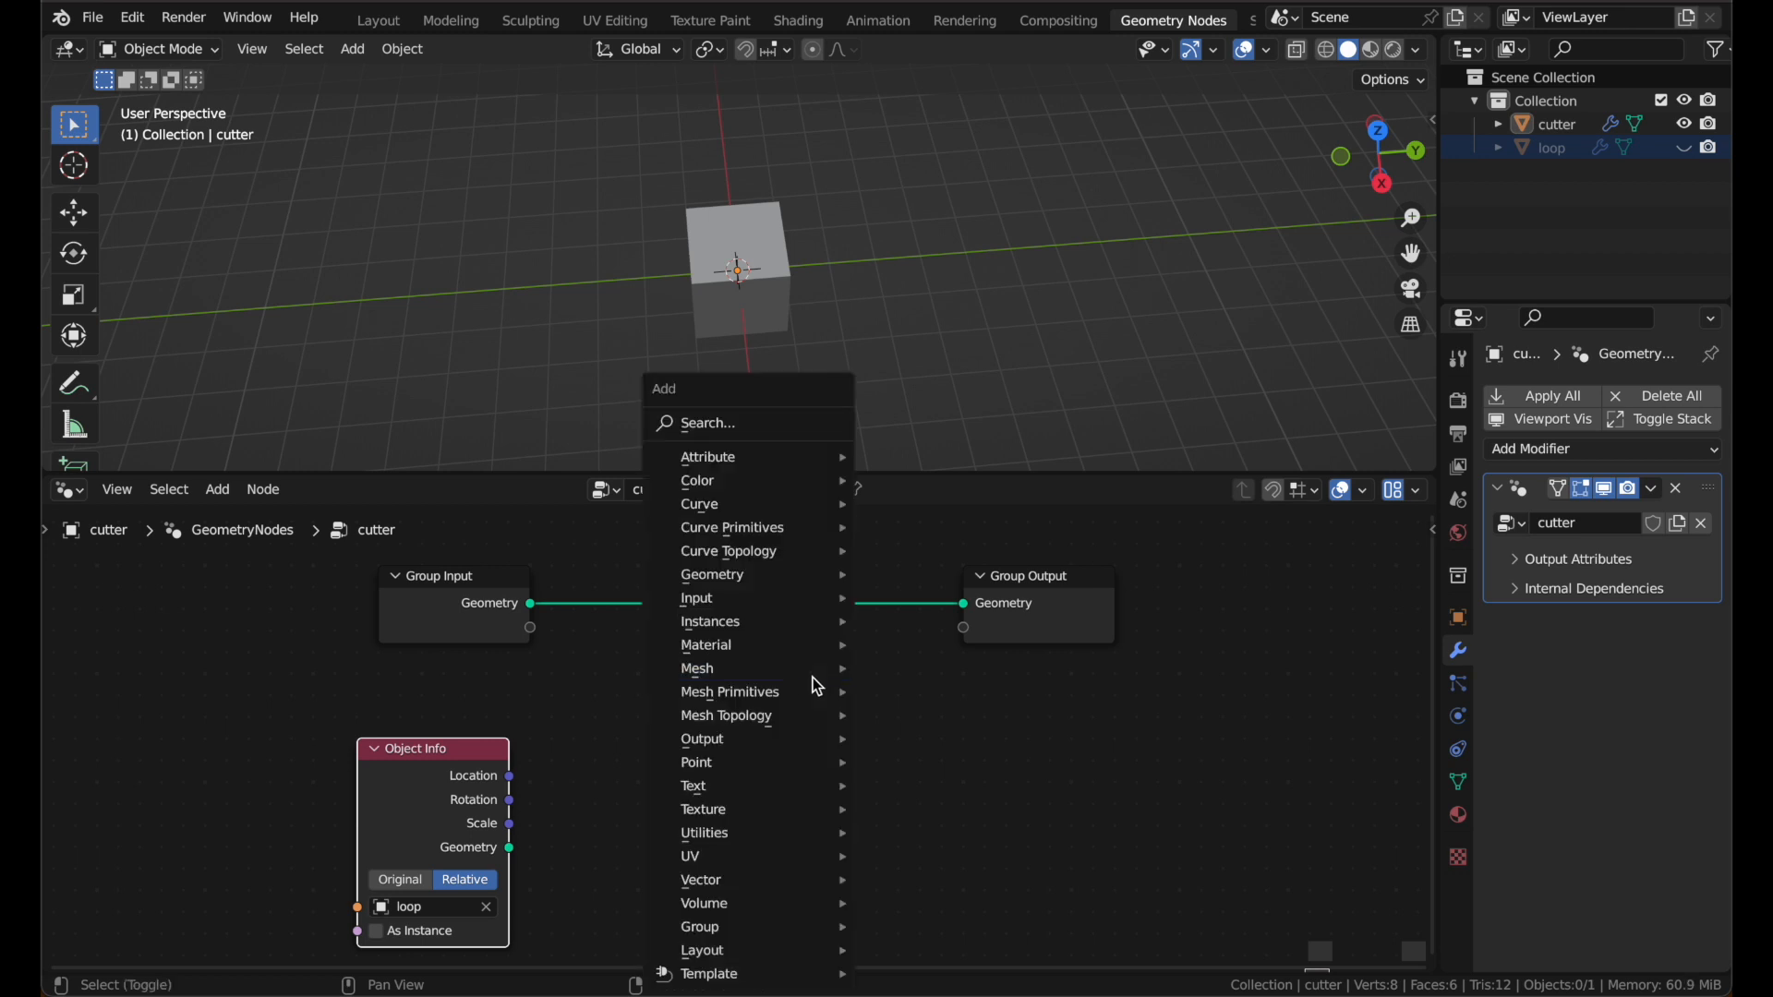
mouse_move(816, 681)
text(joi)
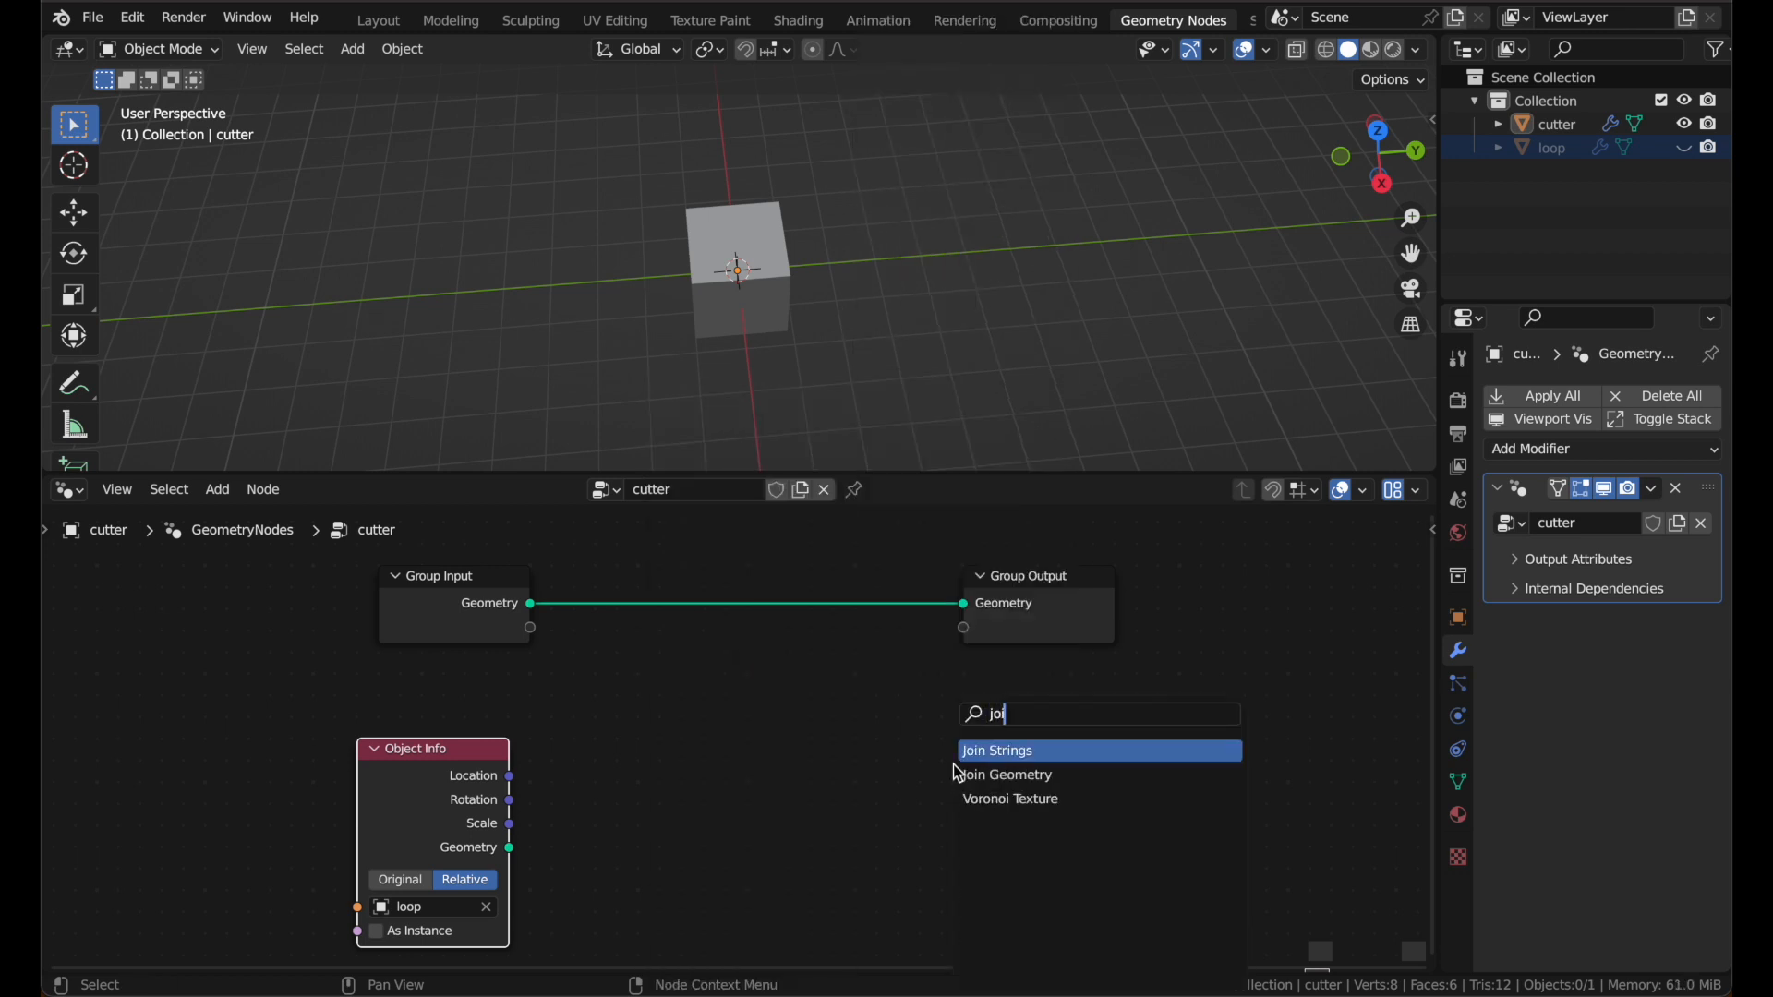
click(956, 774)
click(1011, 628)
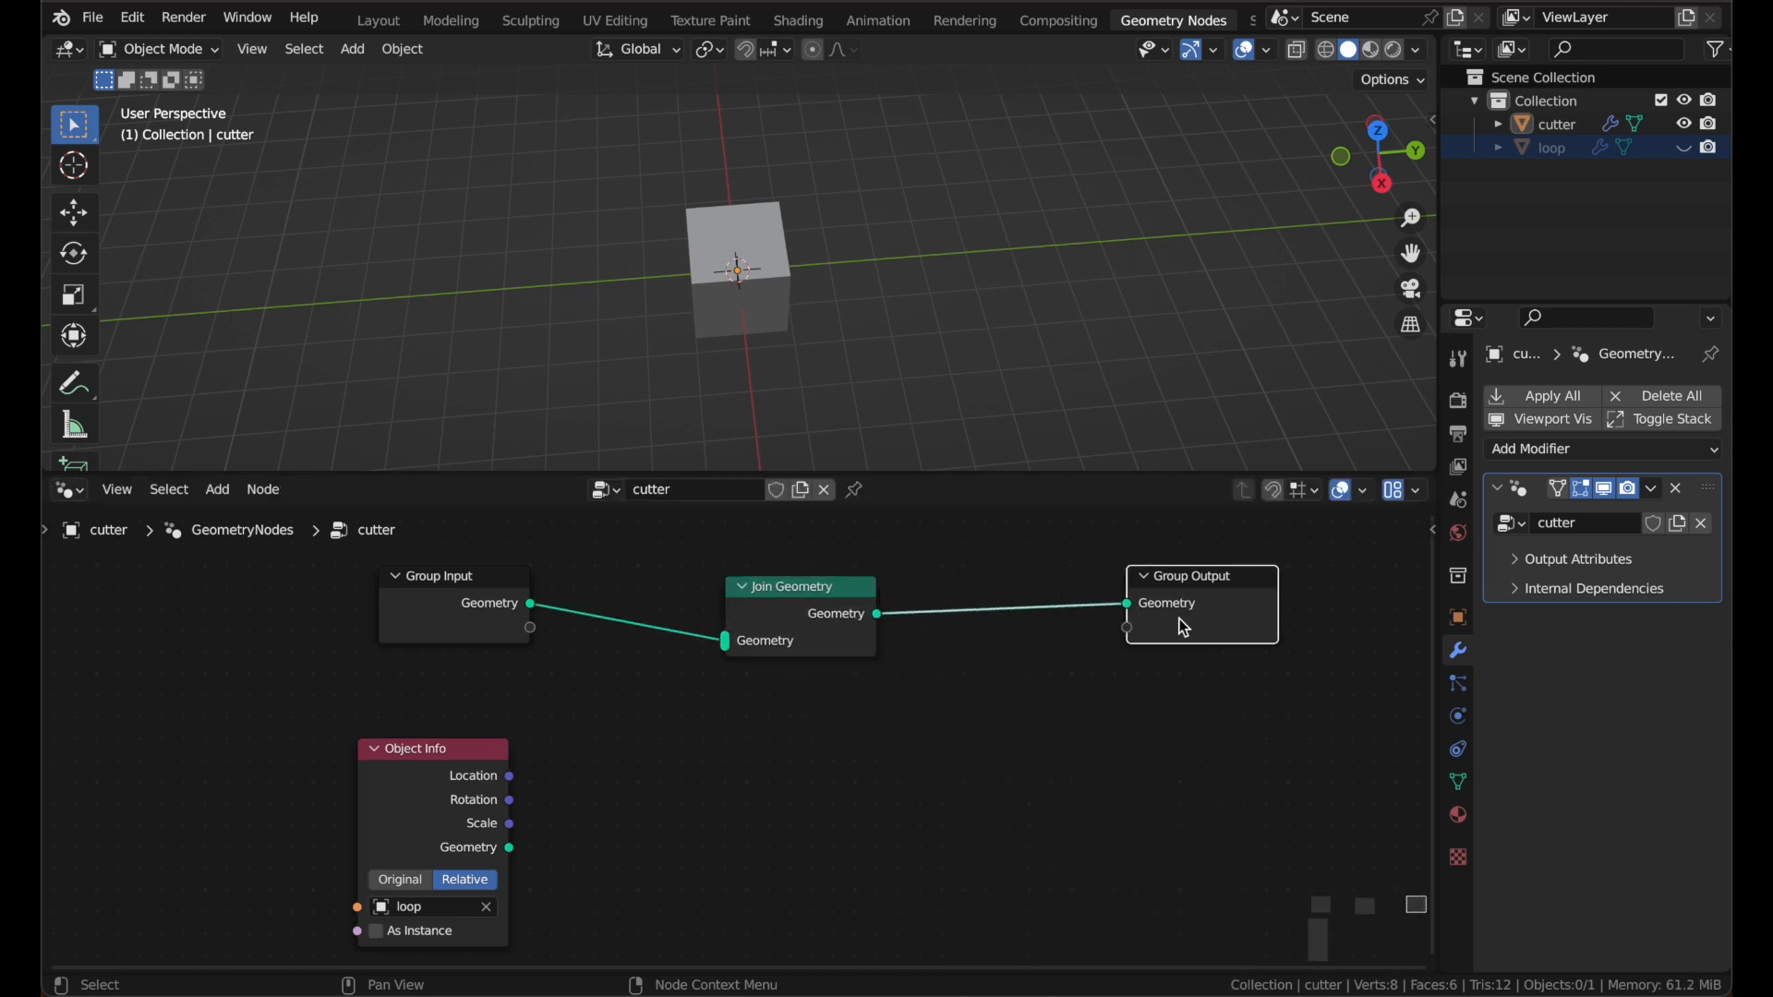
drag(783, 639, 986, 628)
drag(511, 847, 929, 645)
scroll(929, 645, up, 5)
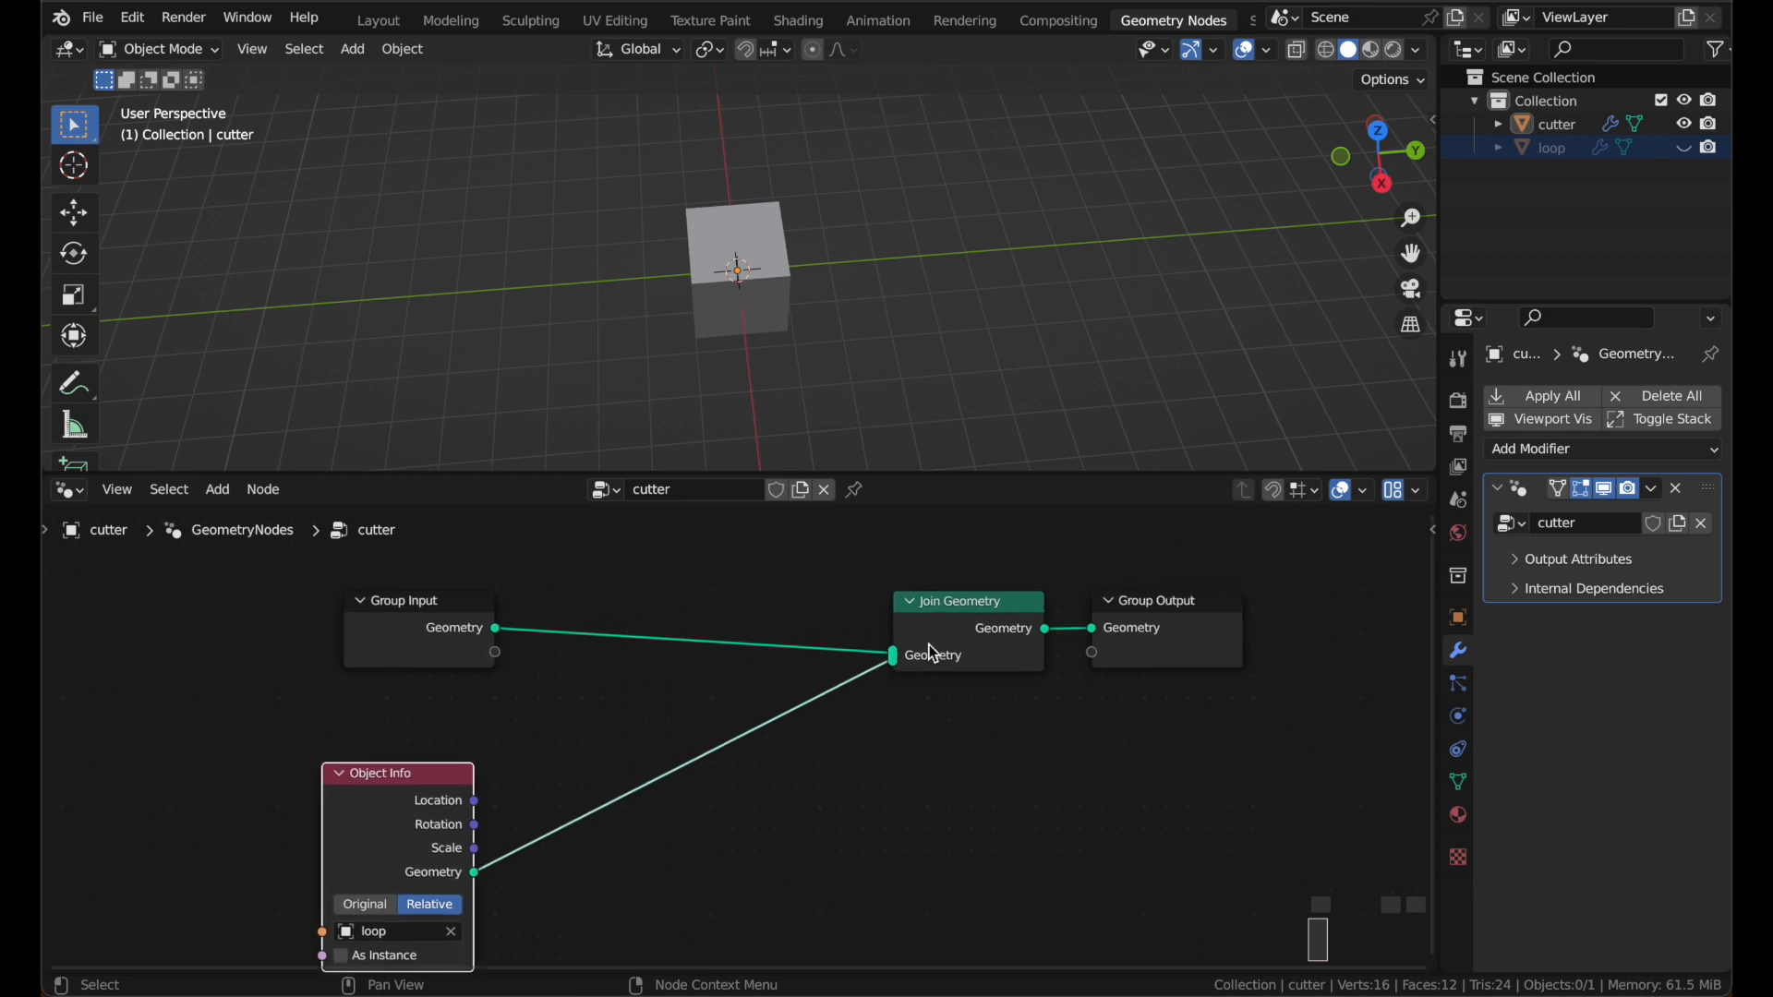
scroll(778, 725, up, 1)
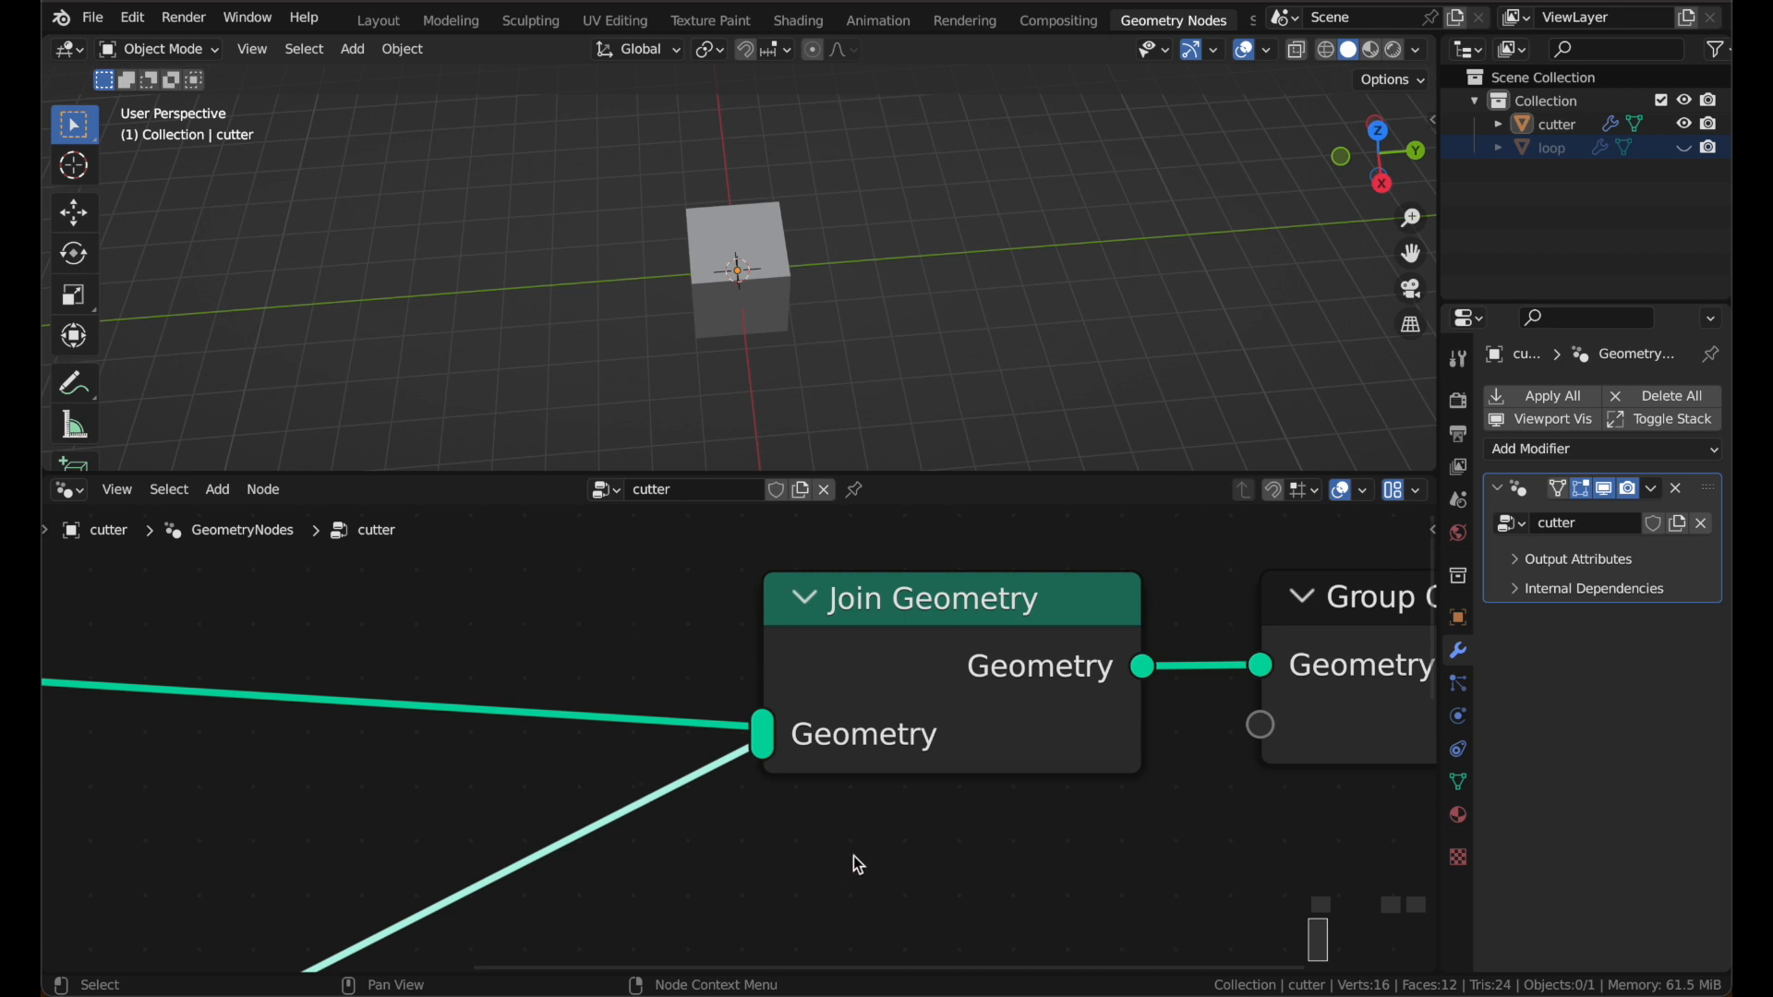
scroll(711, 720, down, 5)
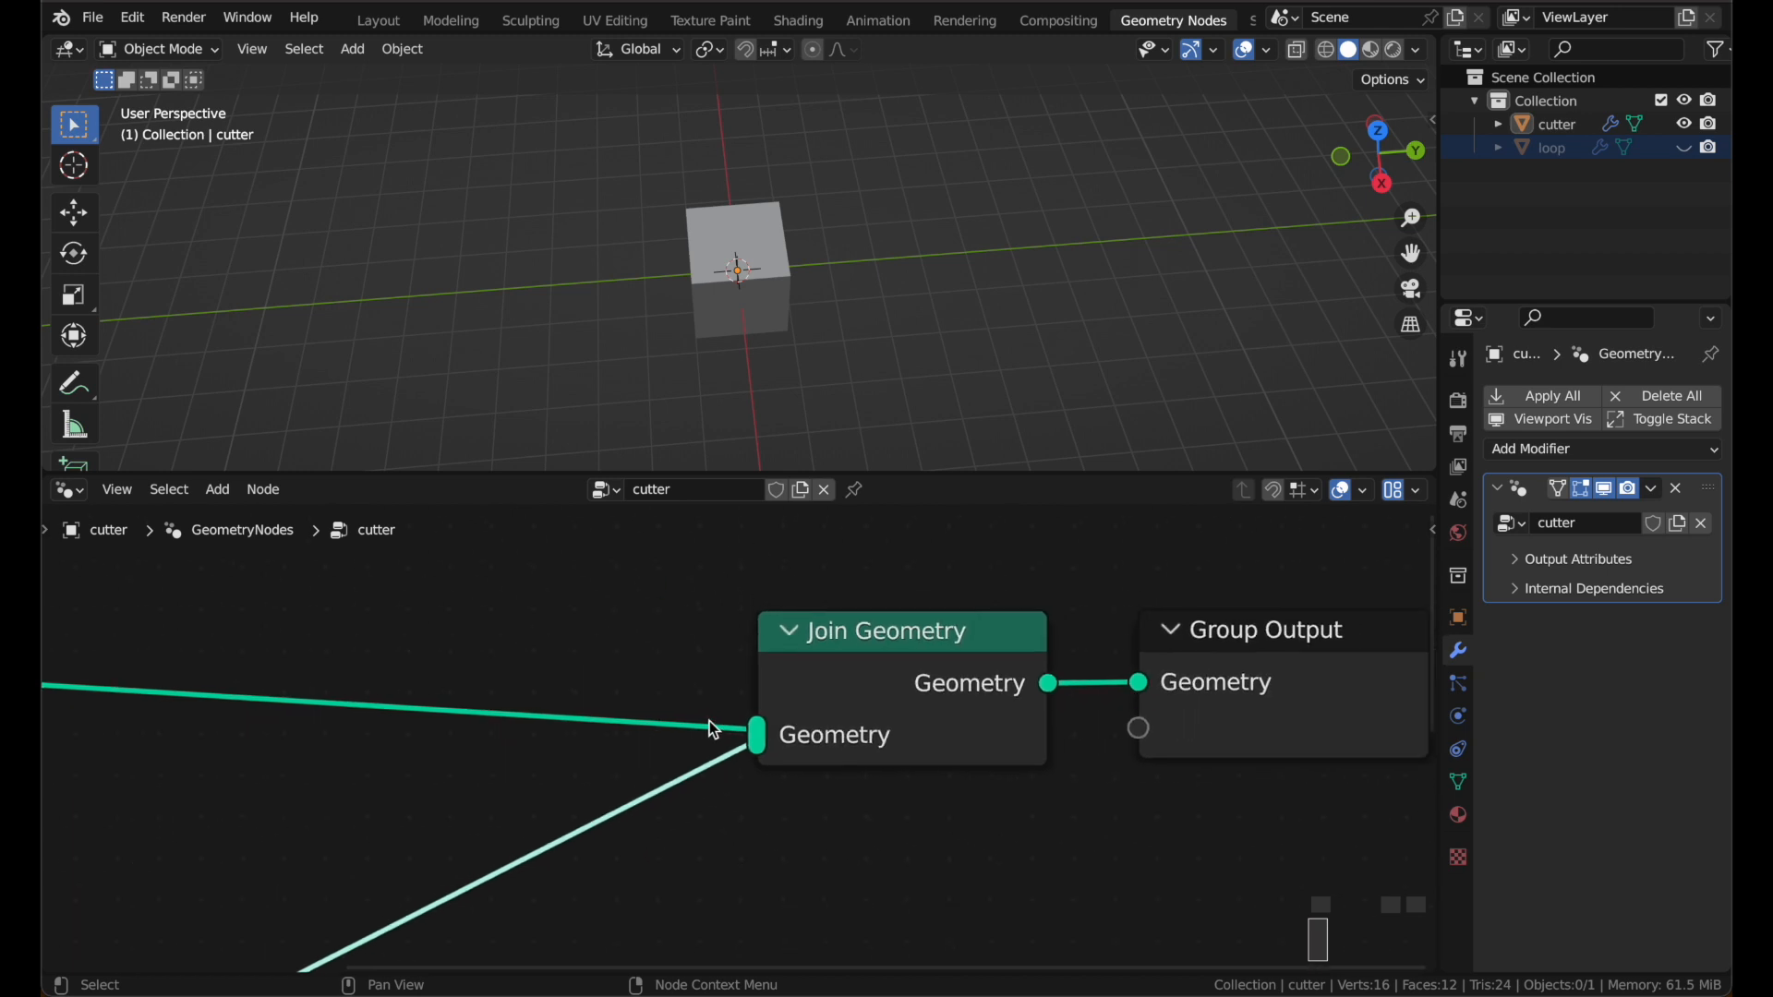
Step: Move the Object Info node up beneath Group Input and bring the Join Geometry node closer to them
drag(364, 794, 394, 709)
drag(940, 585, 689, 586)
scroll(688, 587, right, 5)
scroll(688, 586, down, 1)
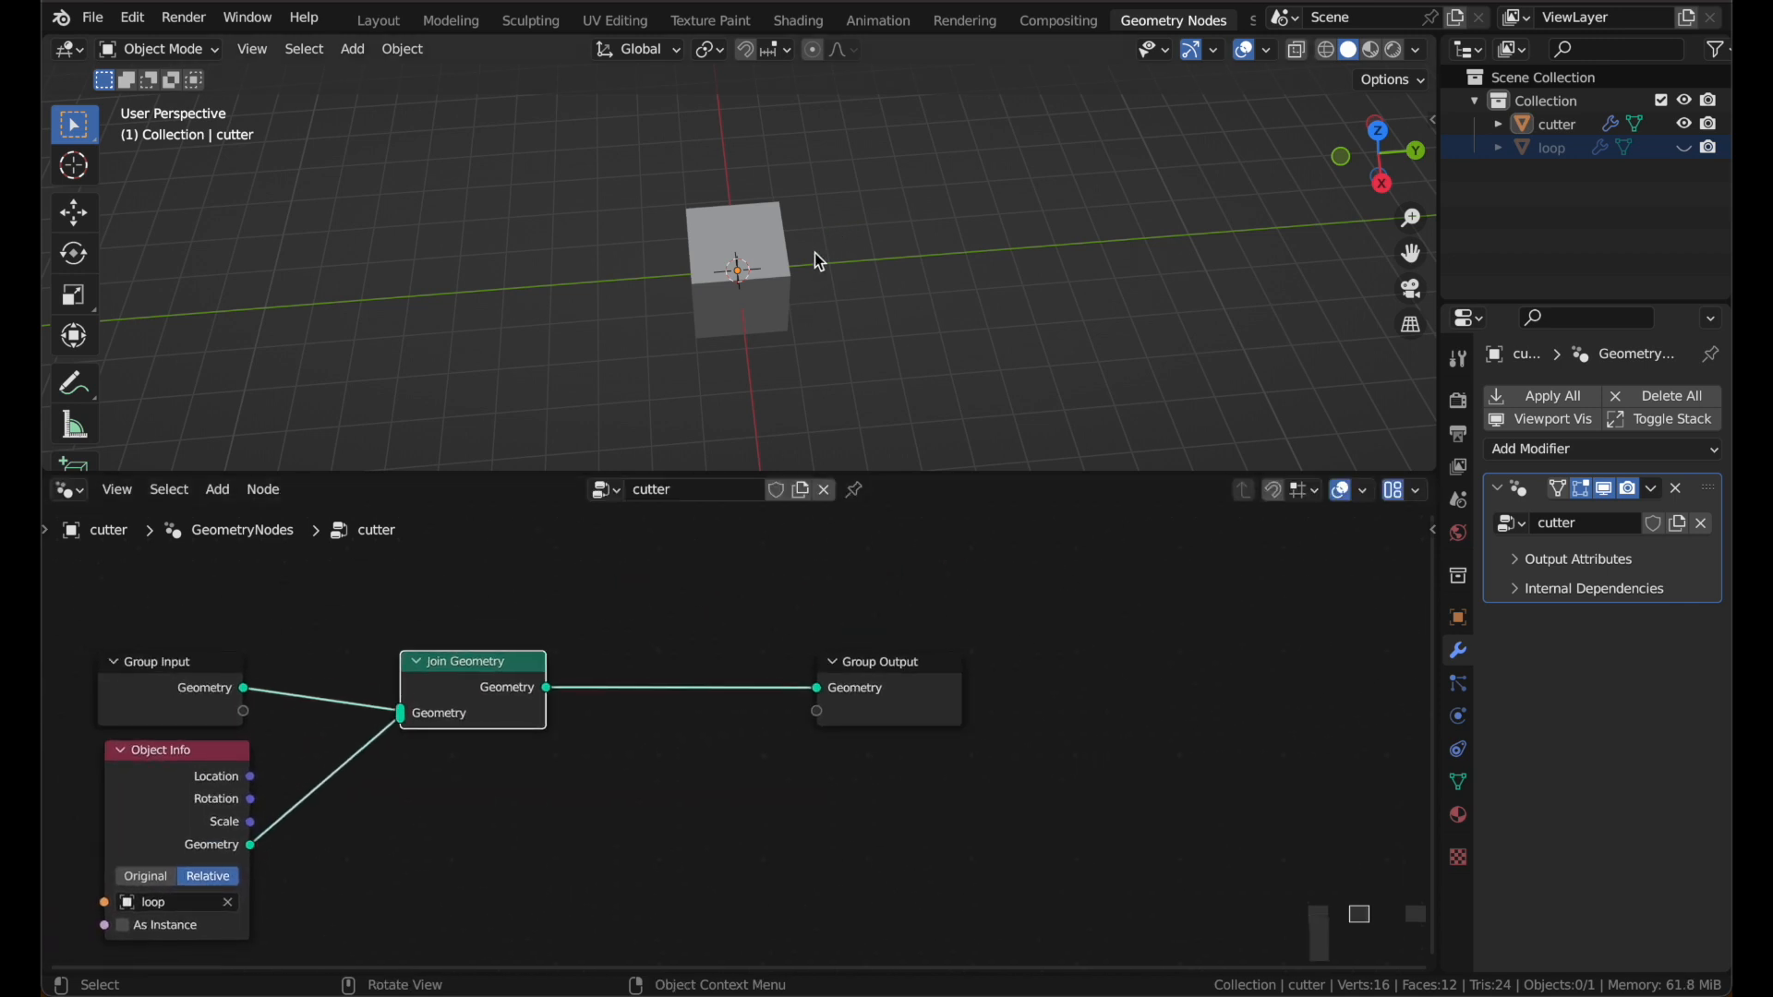
Step: Move the cutter cube around in the viewport to test the feedback loop, and undo the move
click(768, 255)
key(g)
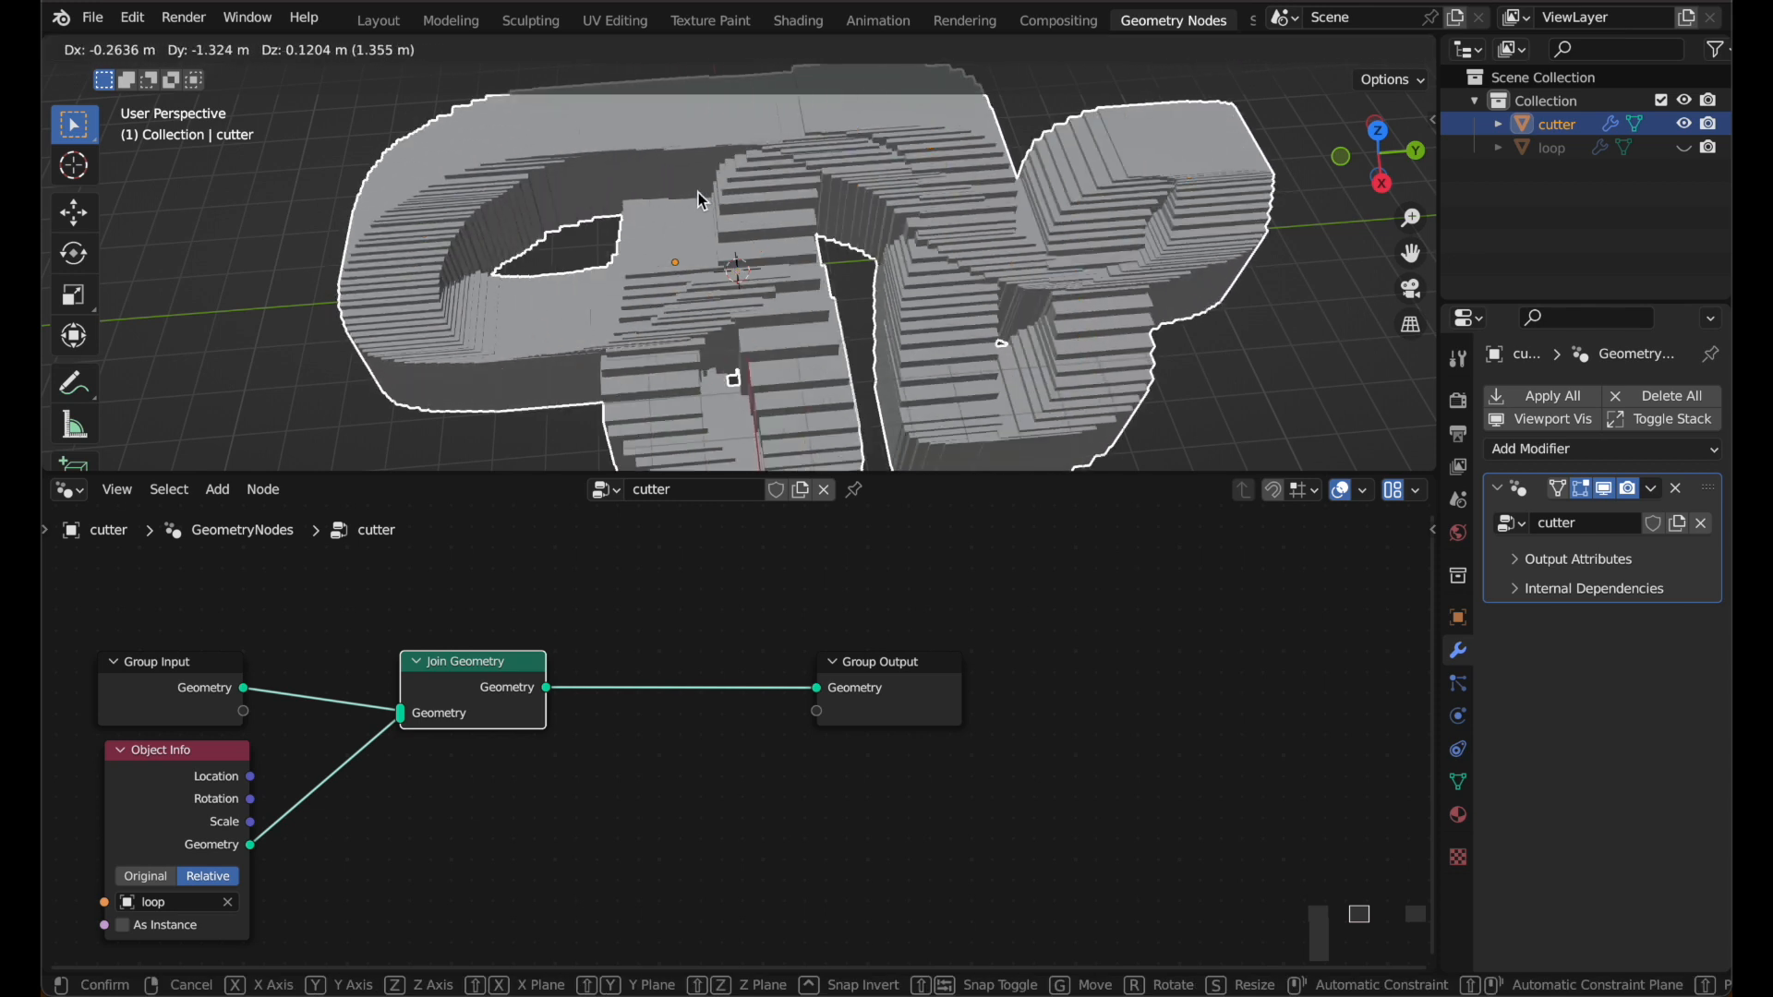
click(951, 272)
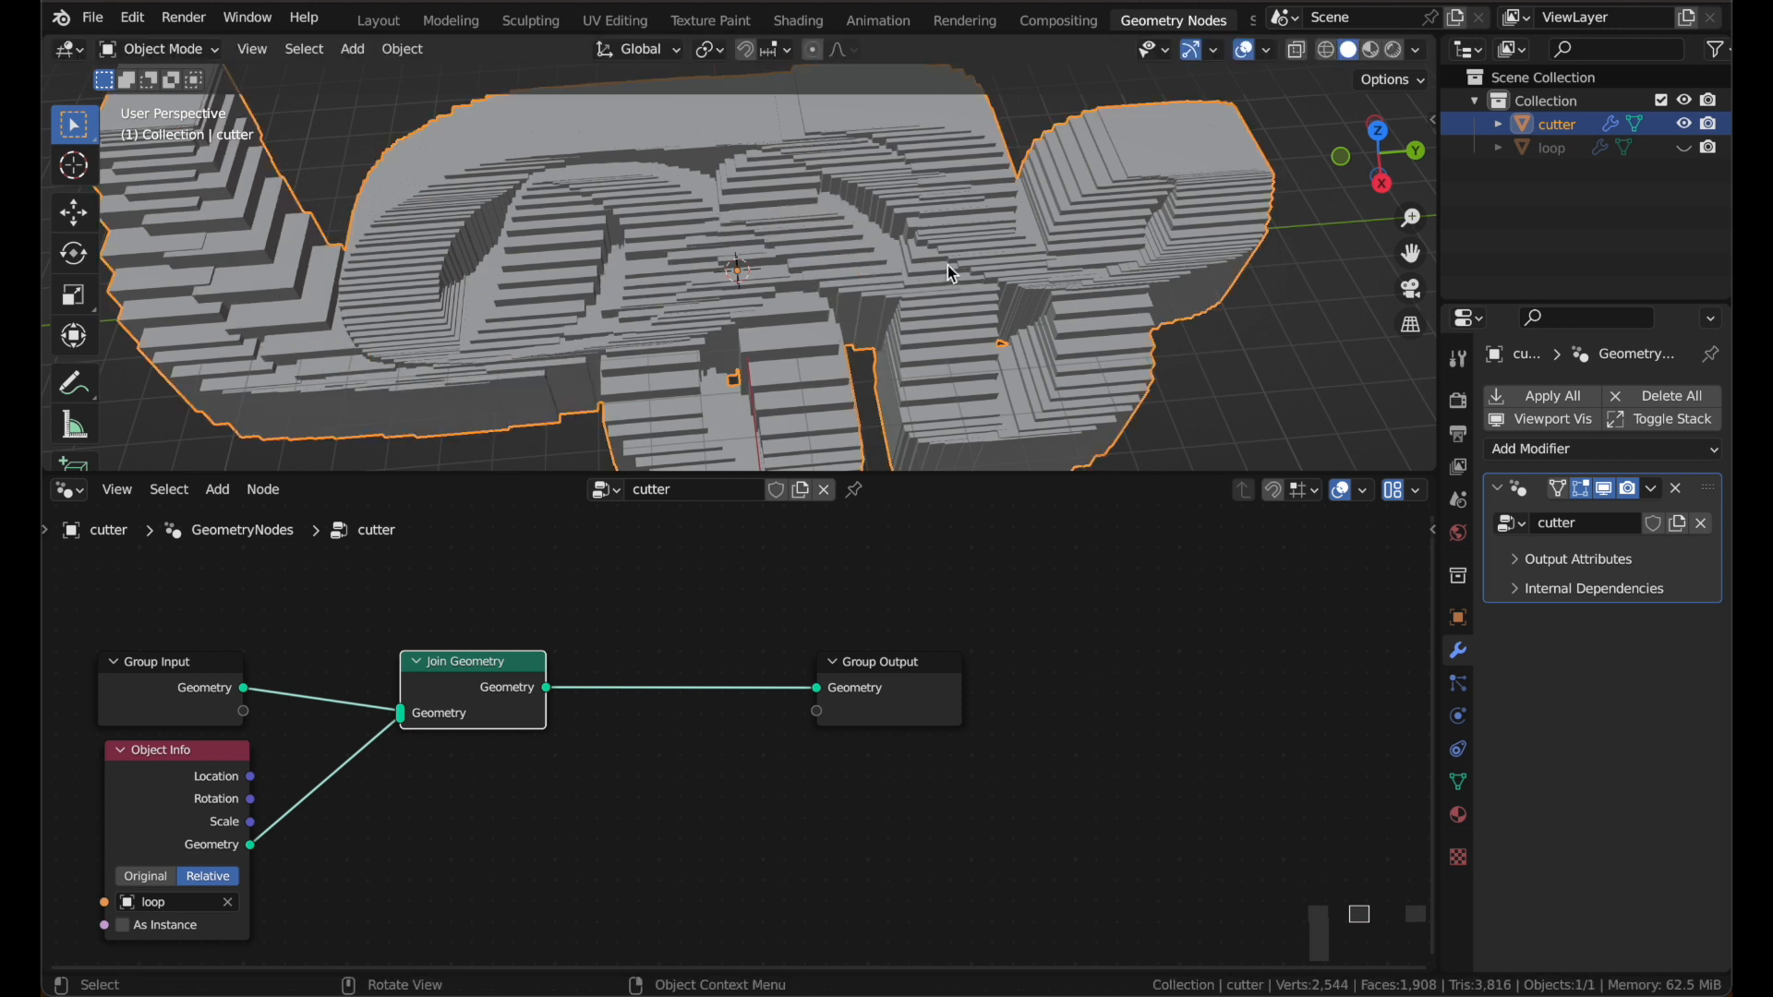
key(ctrl+z)
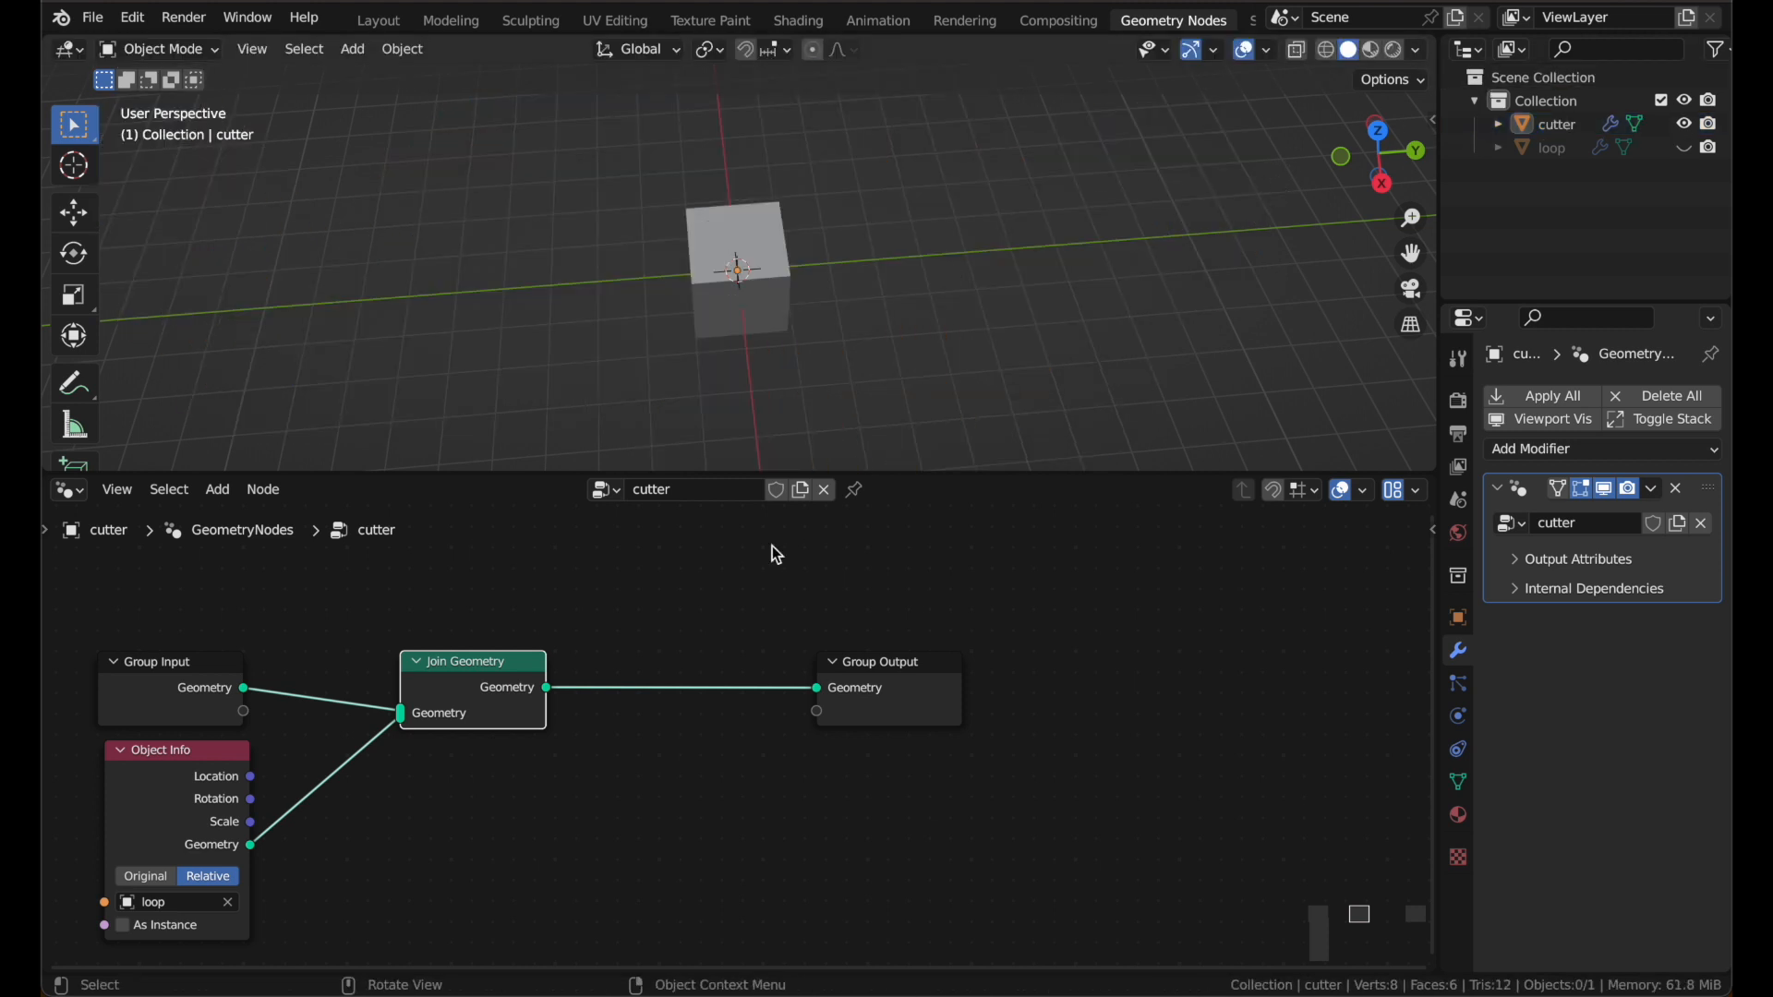
Step: Move the Group Output node farther away from Join Geometry to make room for more nodes
scroll(733, 602, left, 3)
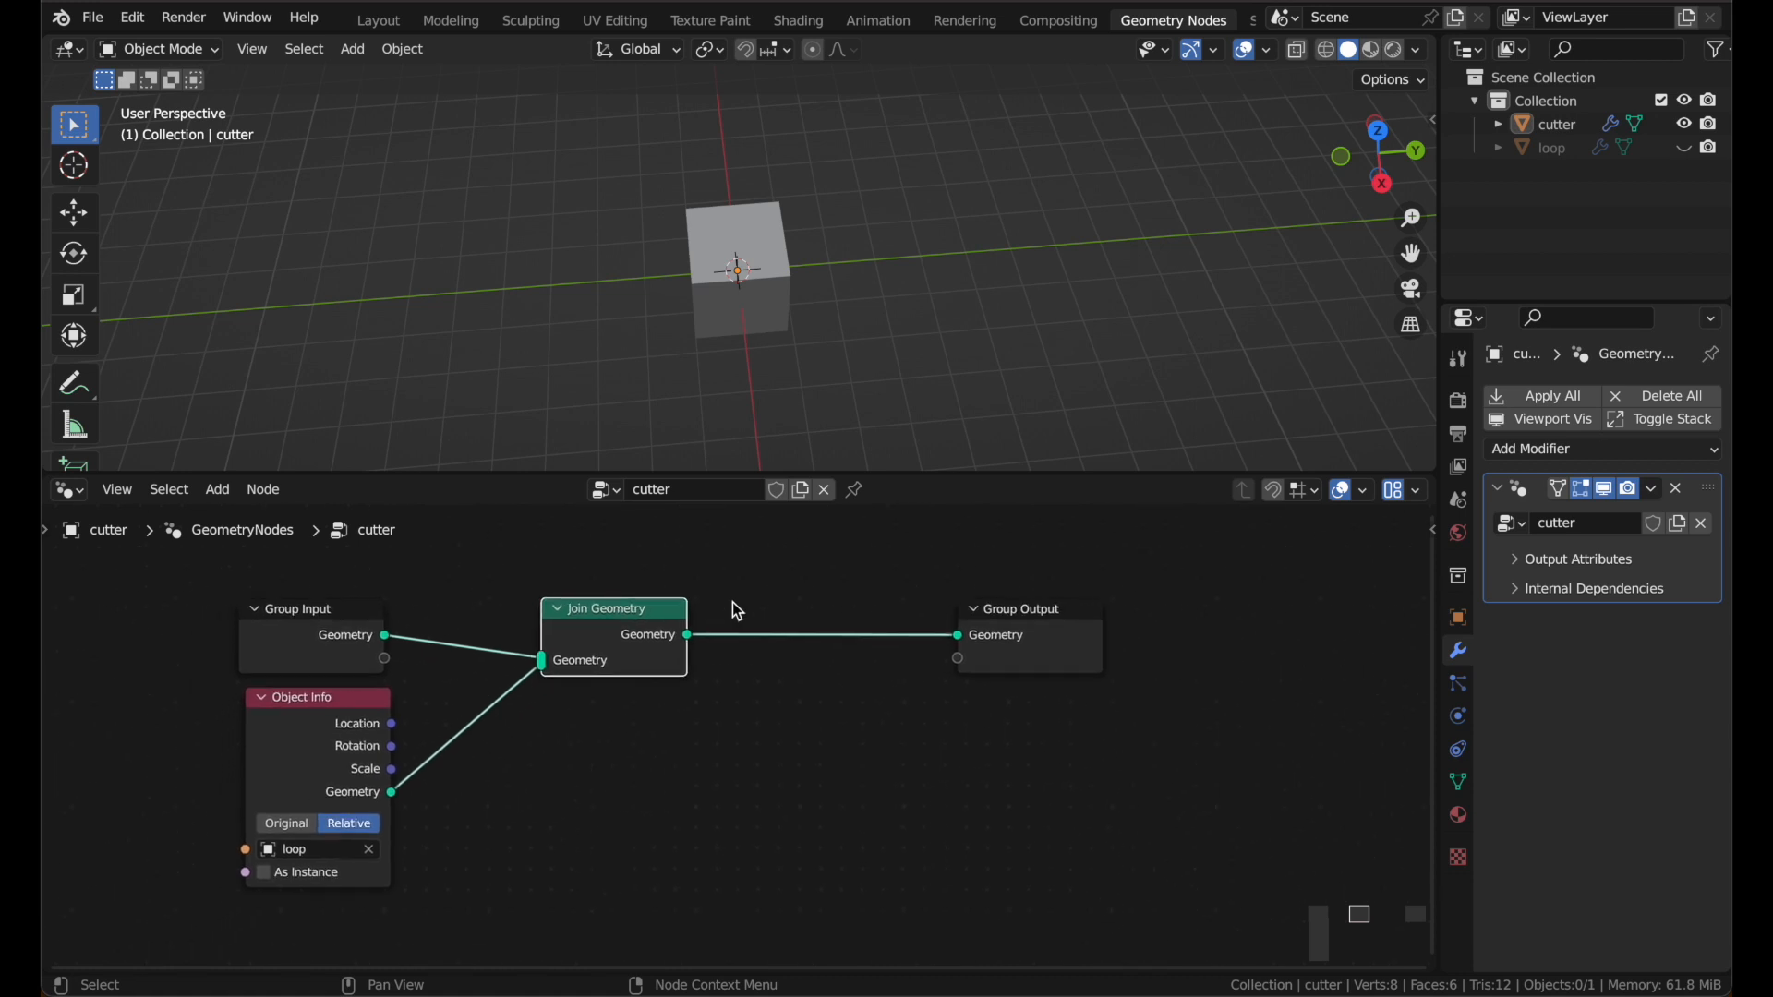
drag(1034, 658, 1263, 661)
scroll(1265, 661, right, 4)
drag(1117, 720, 1230, 674)
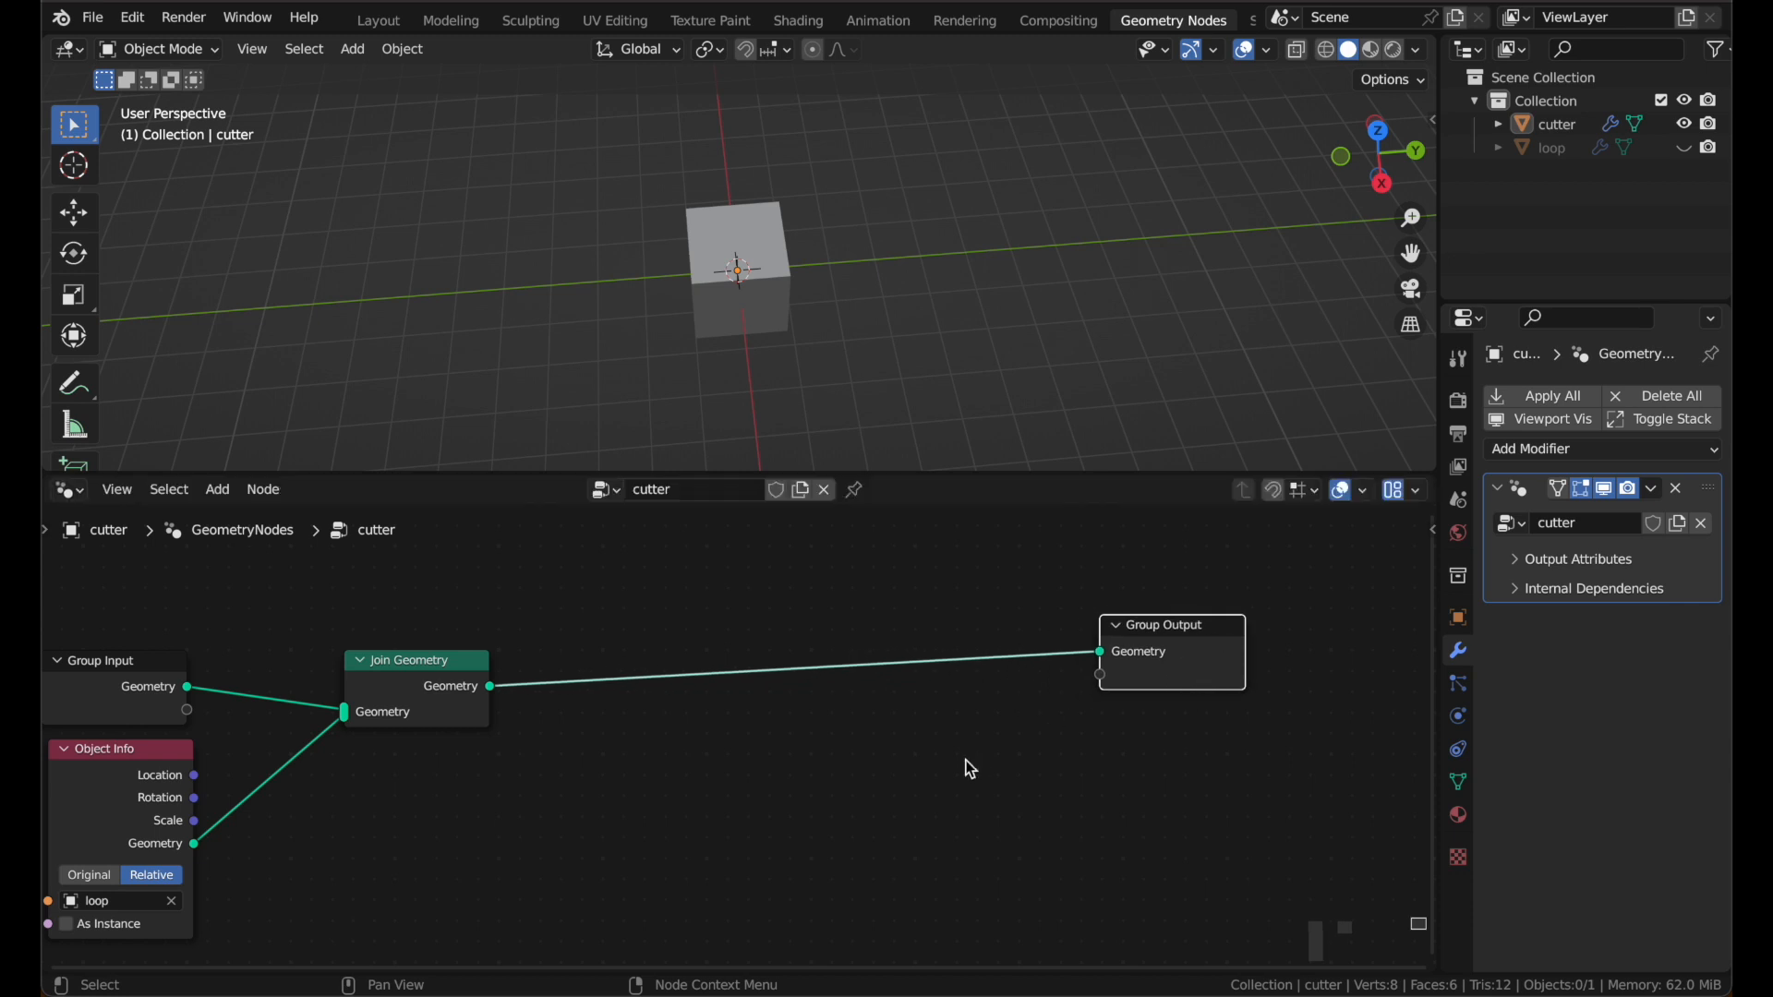
scroll(966, 765, right, 1)
Step: Insert a Switch node between Join Geometry and Group Output, and connect Group Input's Geometry to its True input
key(shift+a)
mouse_move(971, 768)
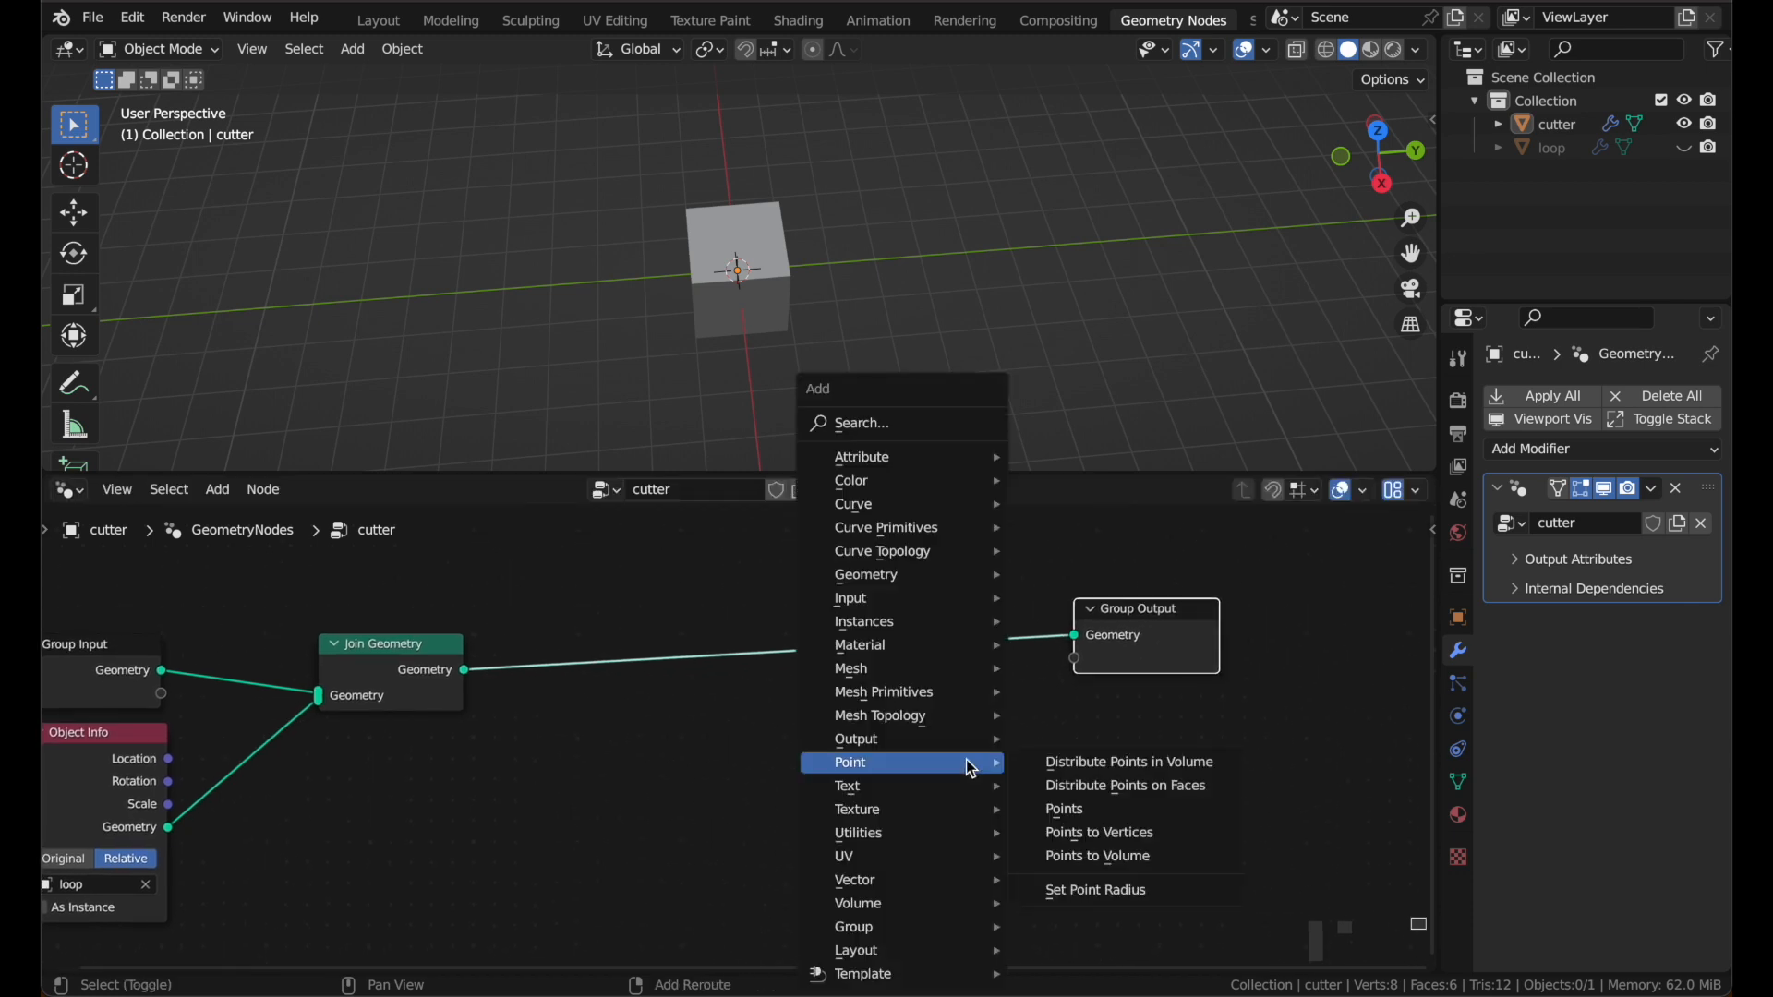
key(shift+a)
text(sswi)
key(Return)
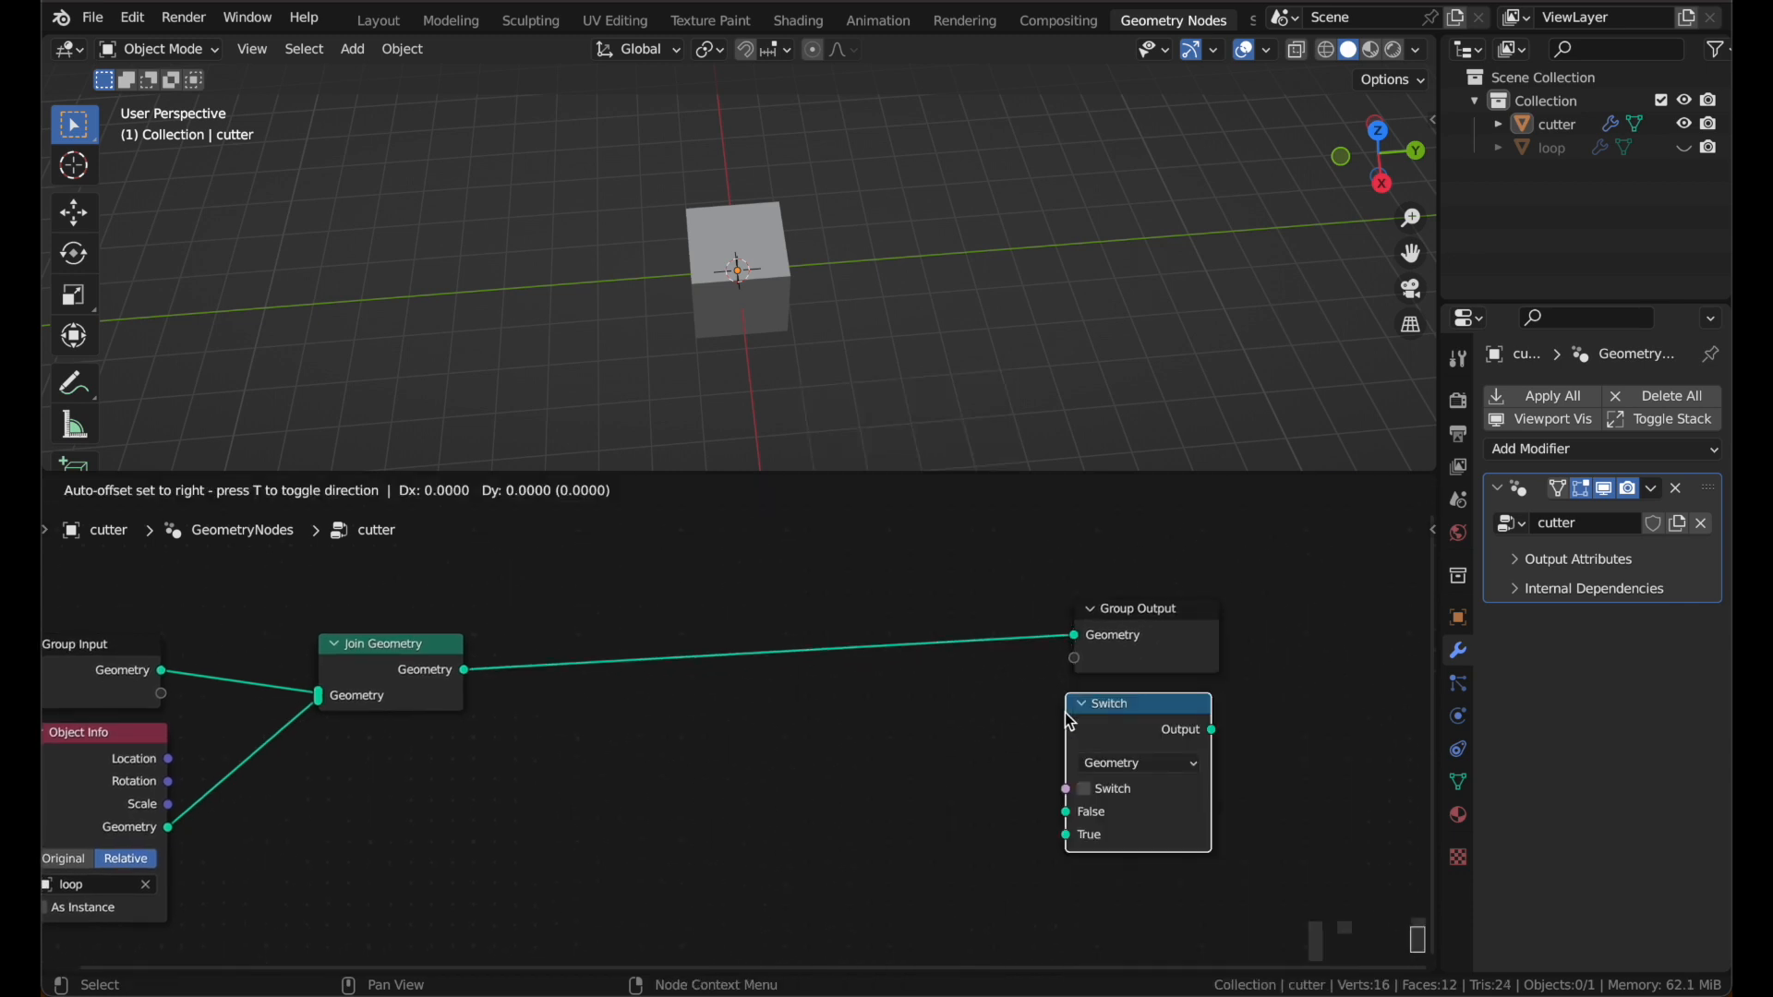
click(851, 611)
scroll(859, 683, left, 3)
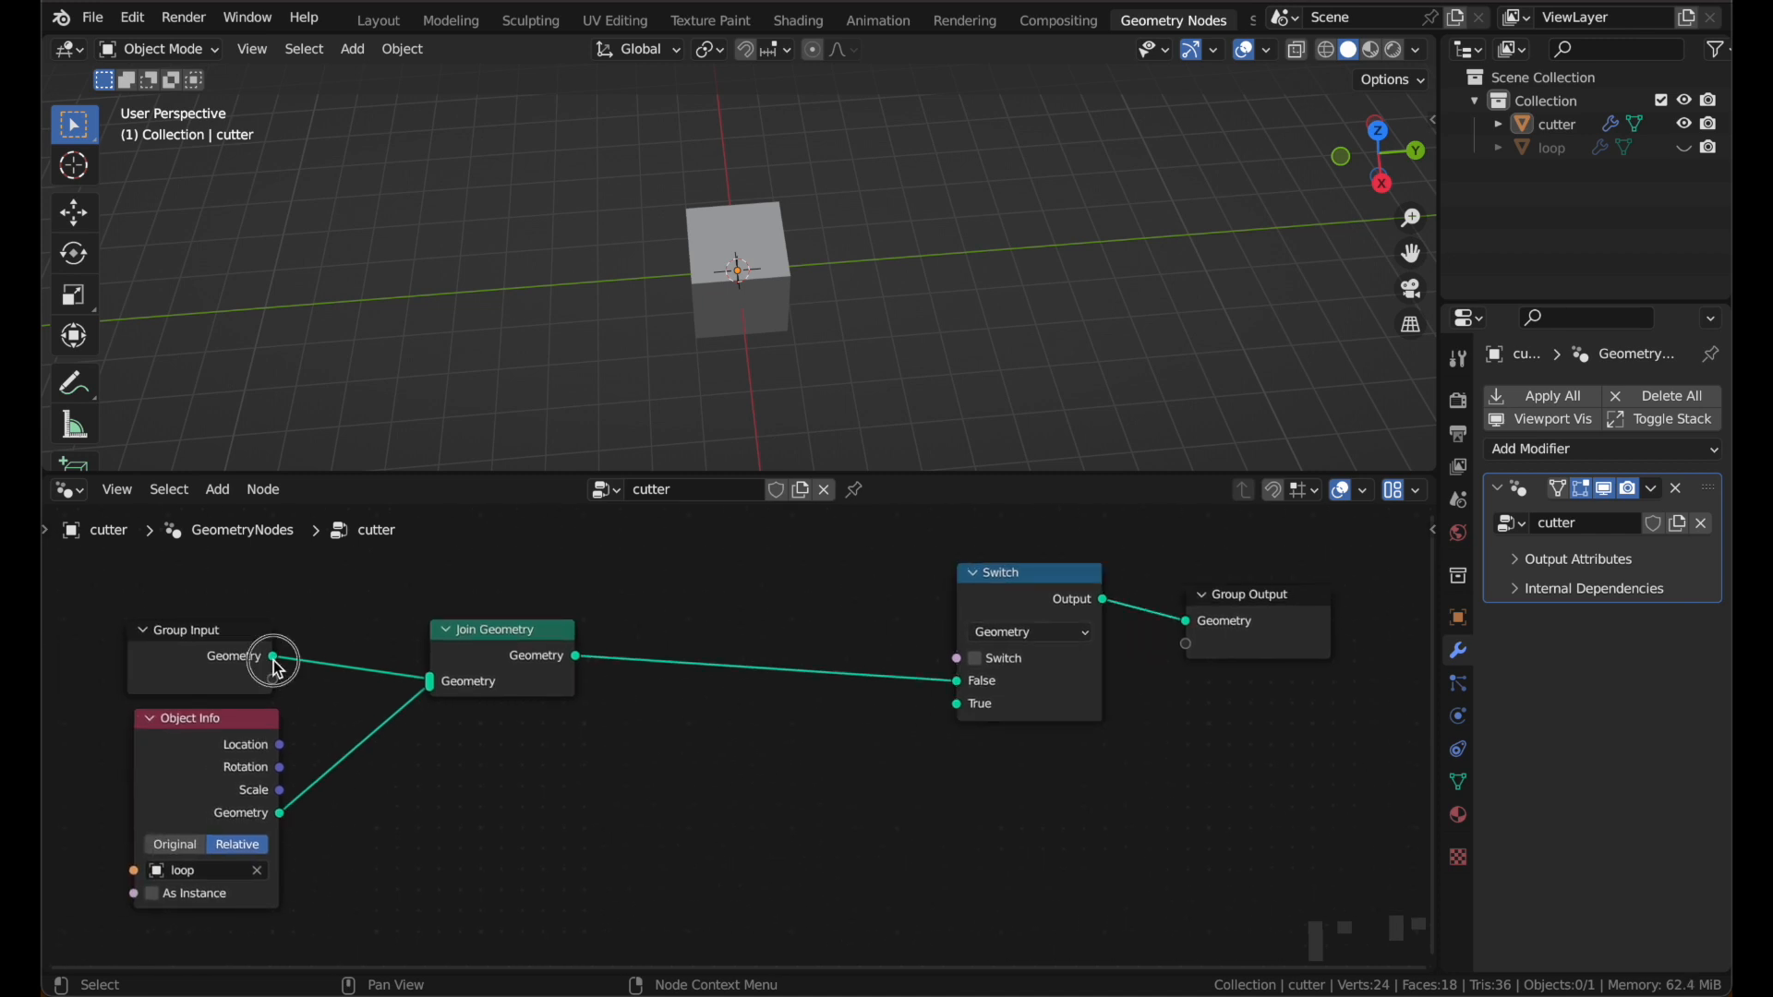
drag(273, 657, 953, 716)
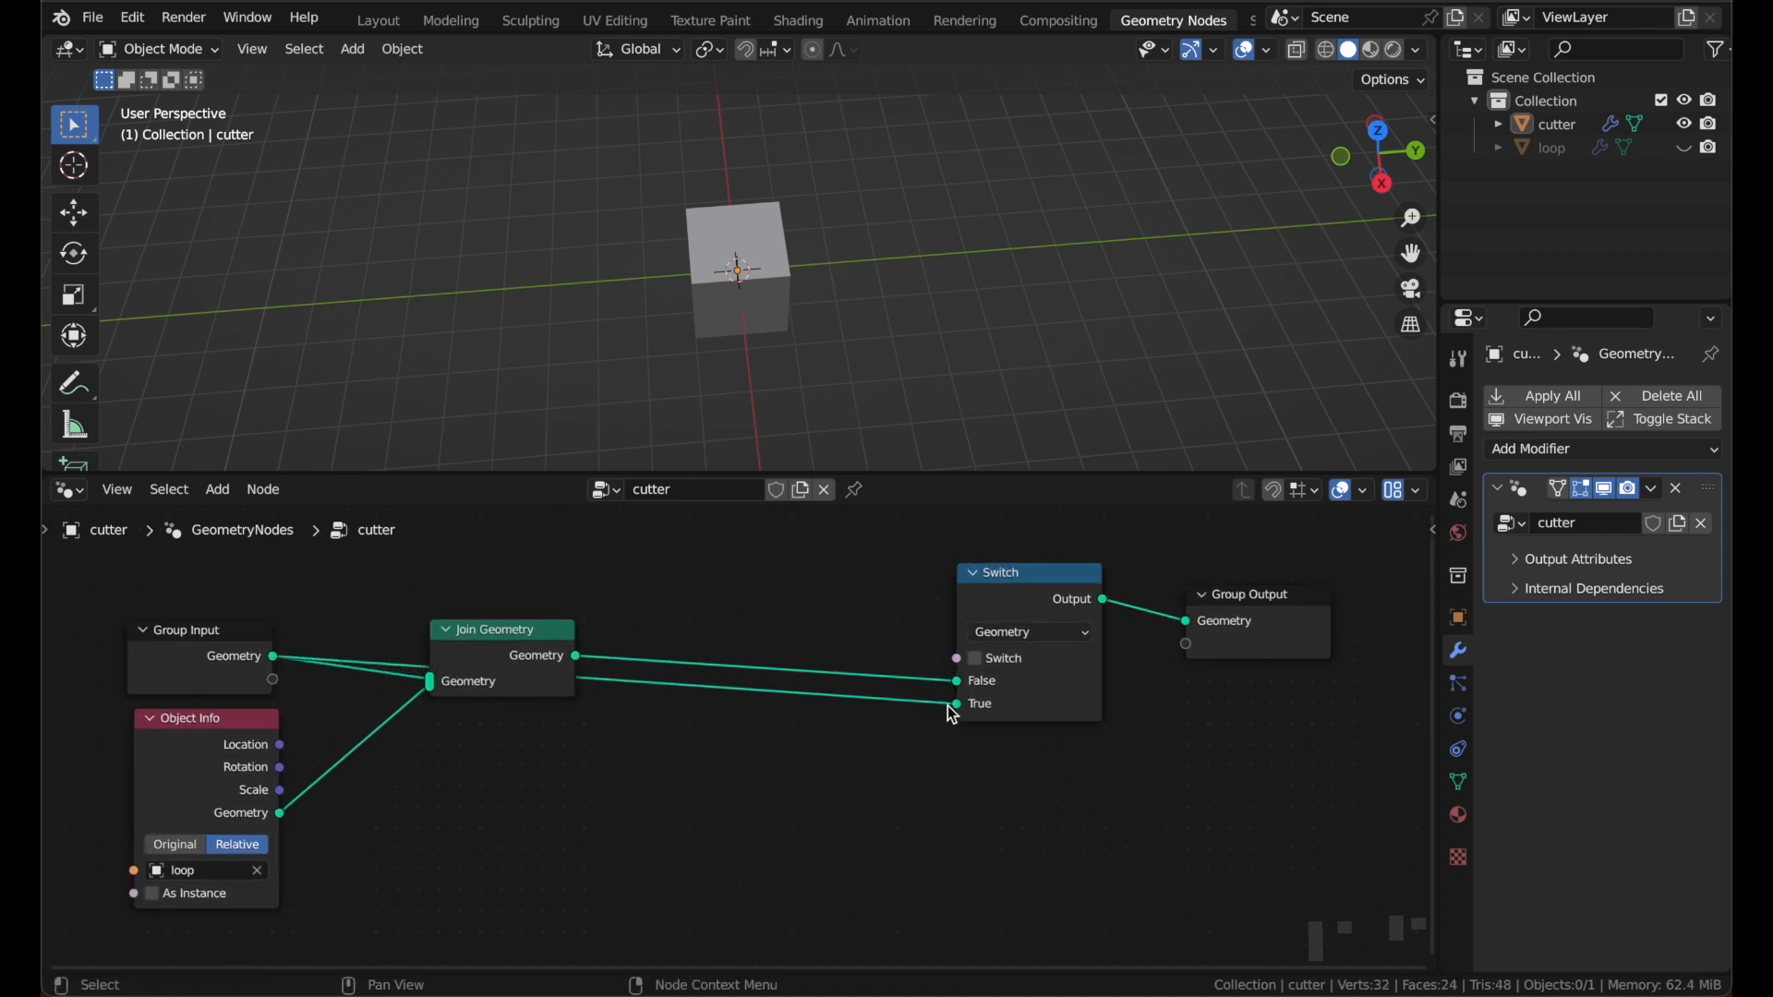
Step: Add a Scene Time node beneath the Join Geometry node
key(shift+a)
text(scene)
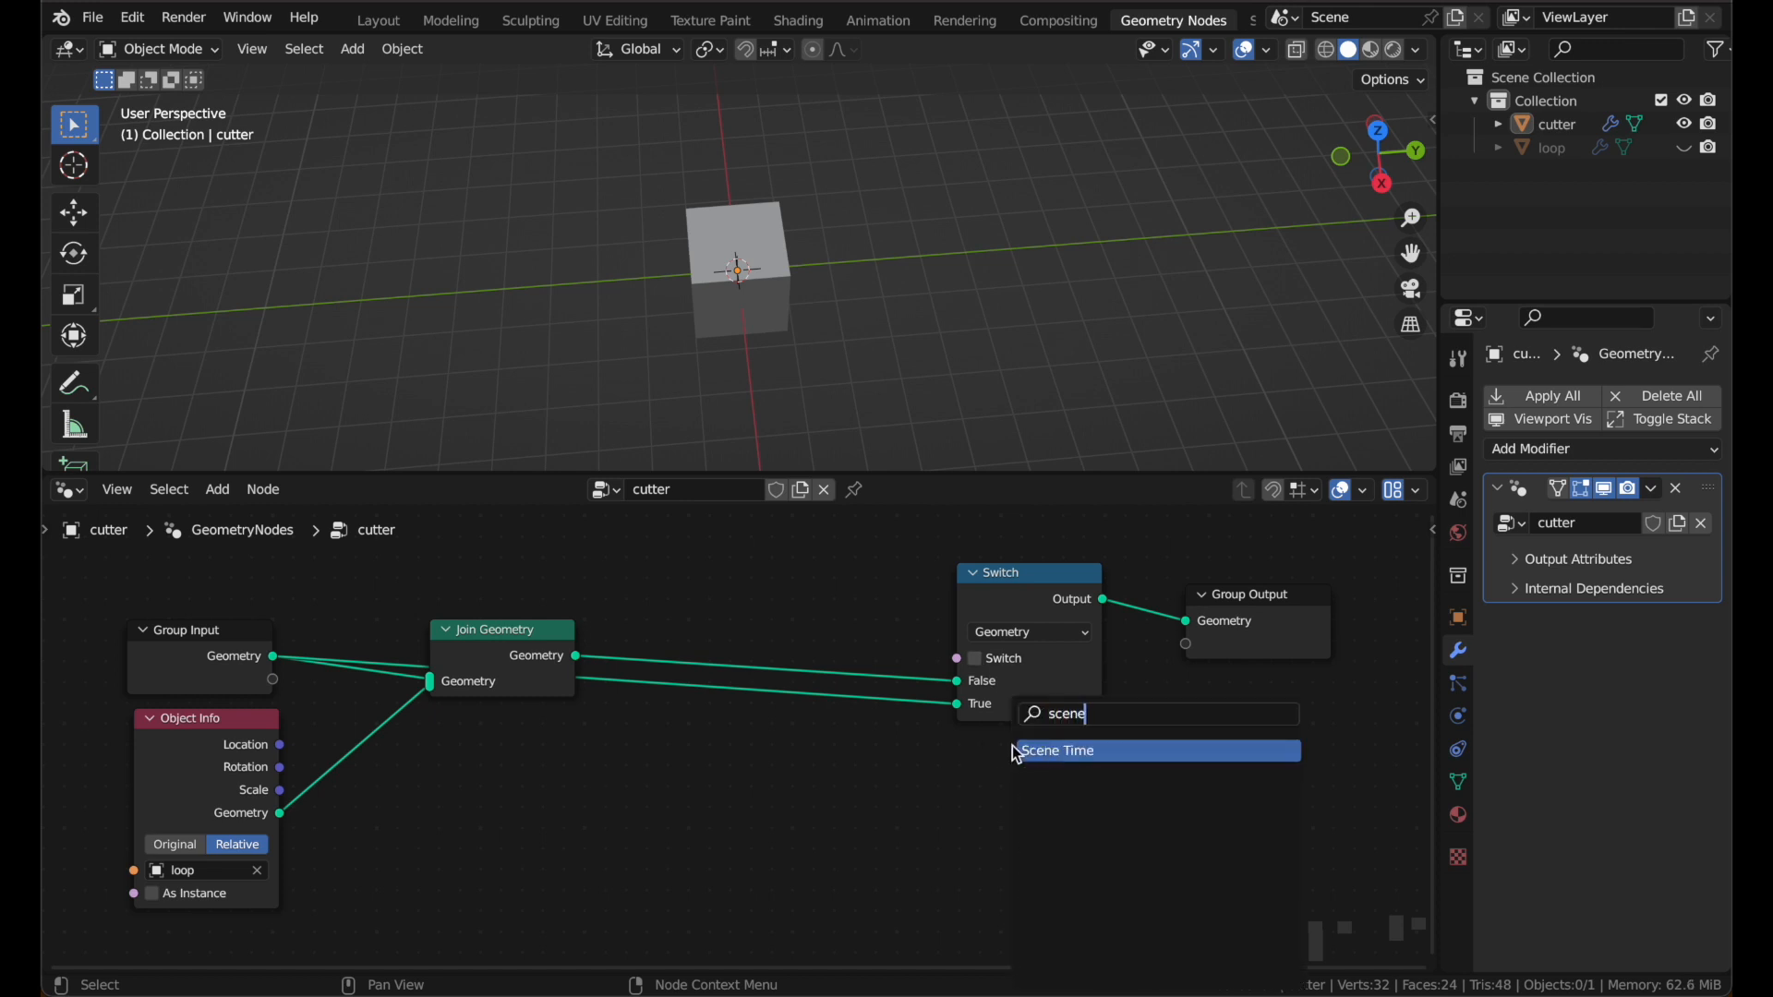
key(Return)
click(488, 786)
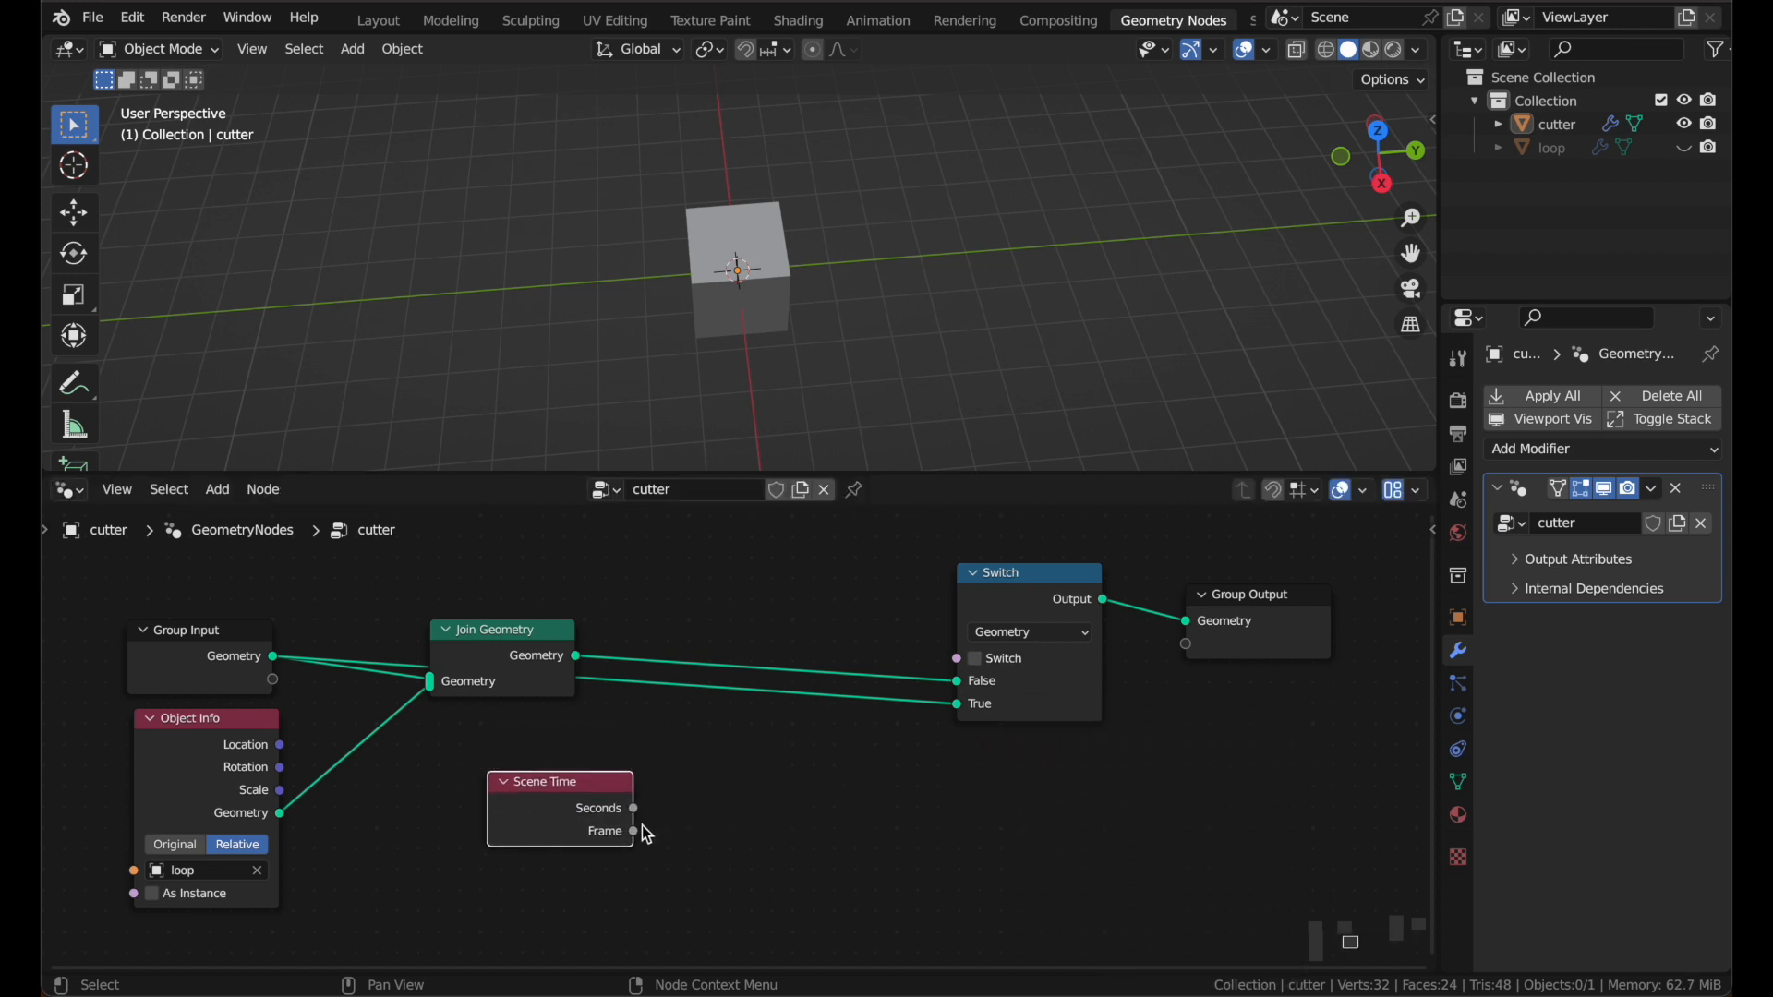
Step: Add an Equal Compare node fed by Scene Time's Frame output and place it beside the Scene Time node
drag(635, 832, 756, 779)
text(comp)
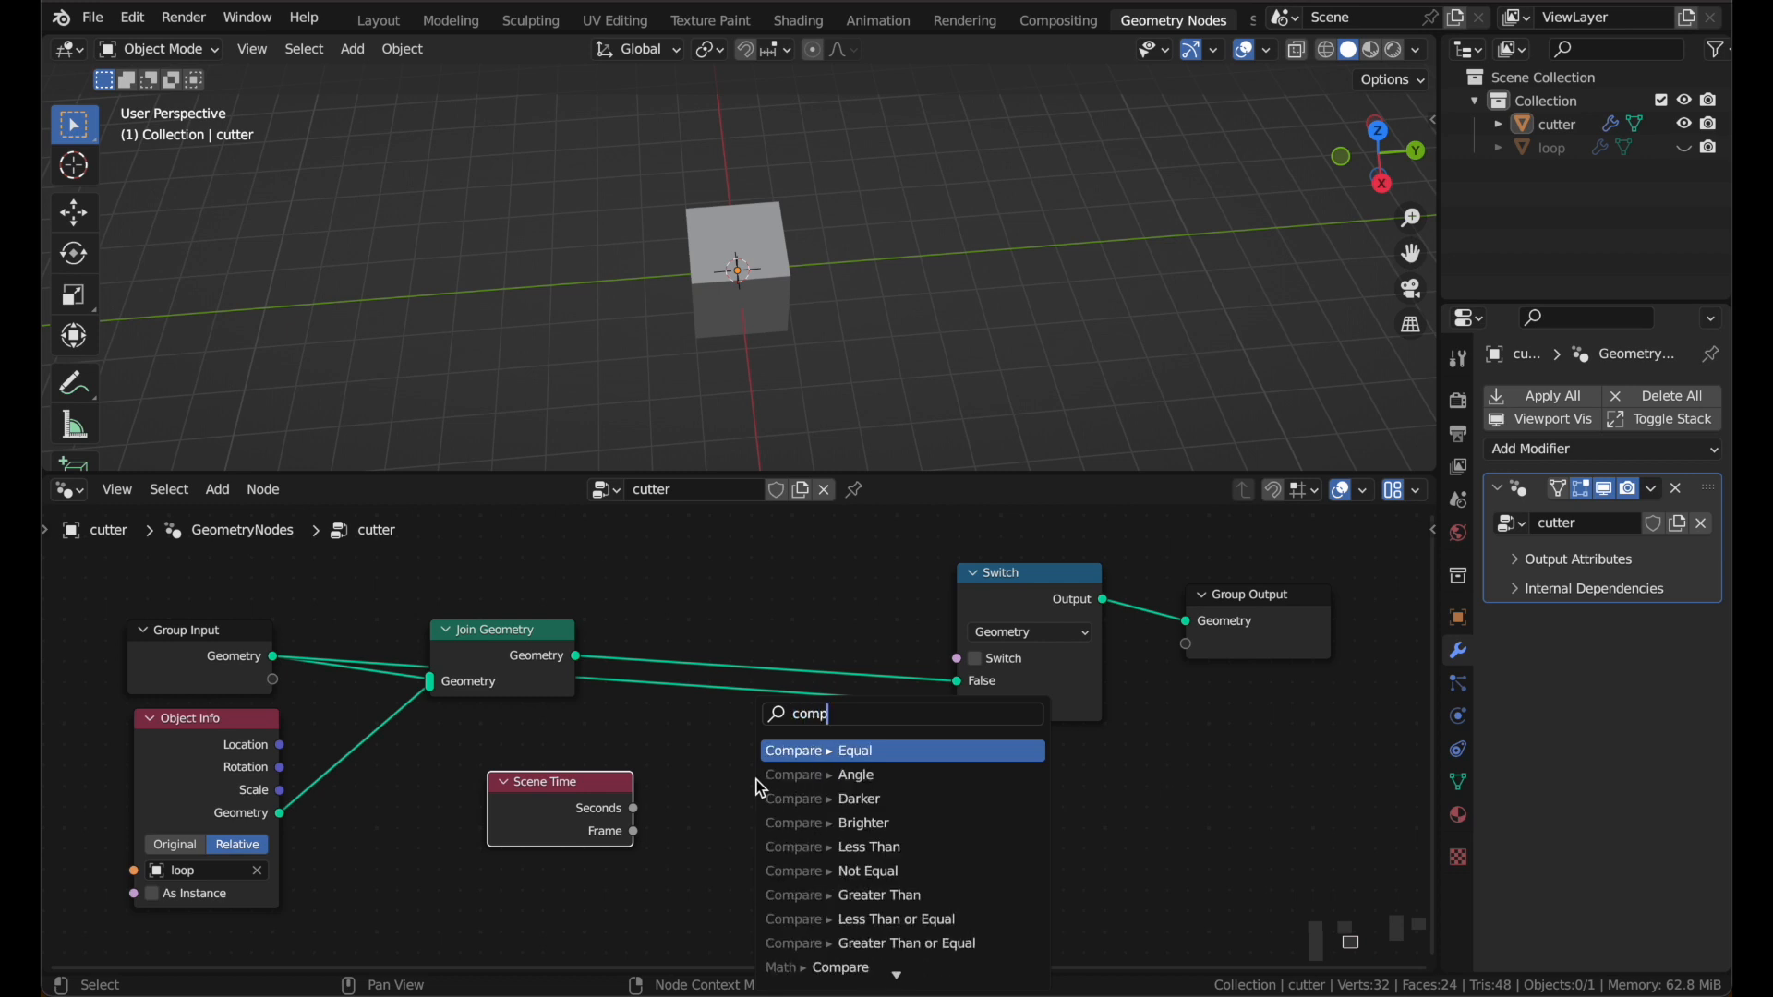
key(Return)
click(734, 792)
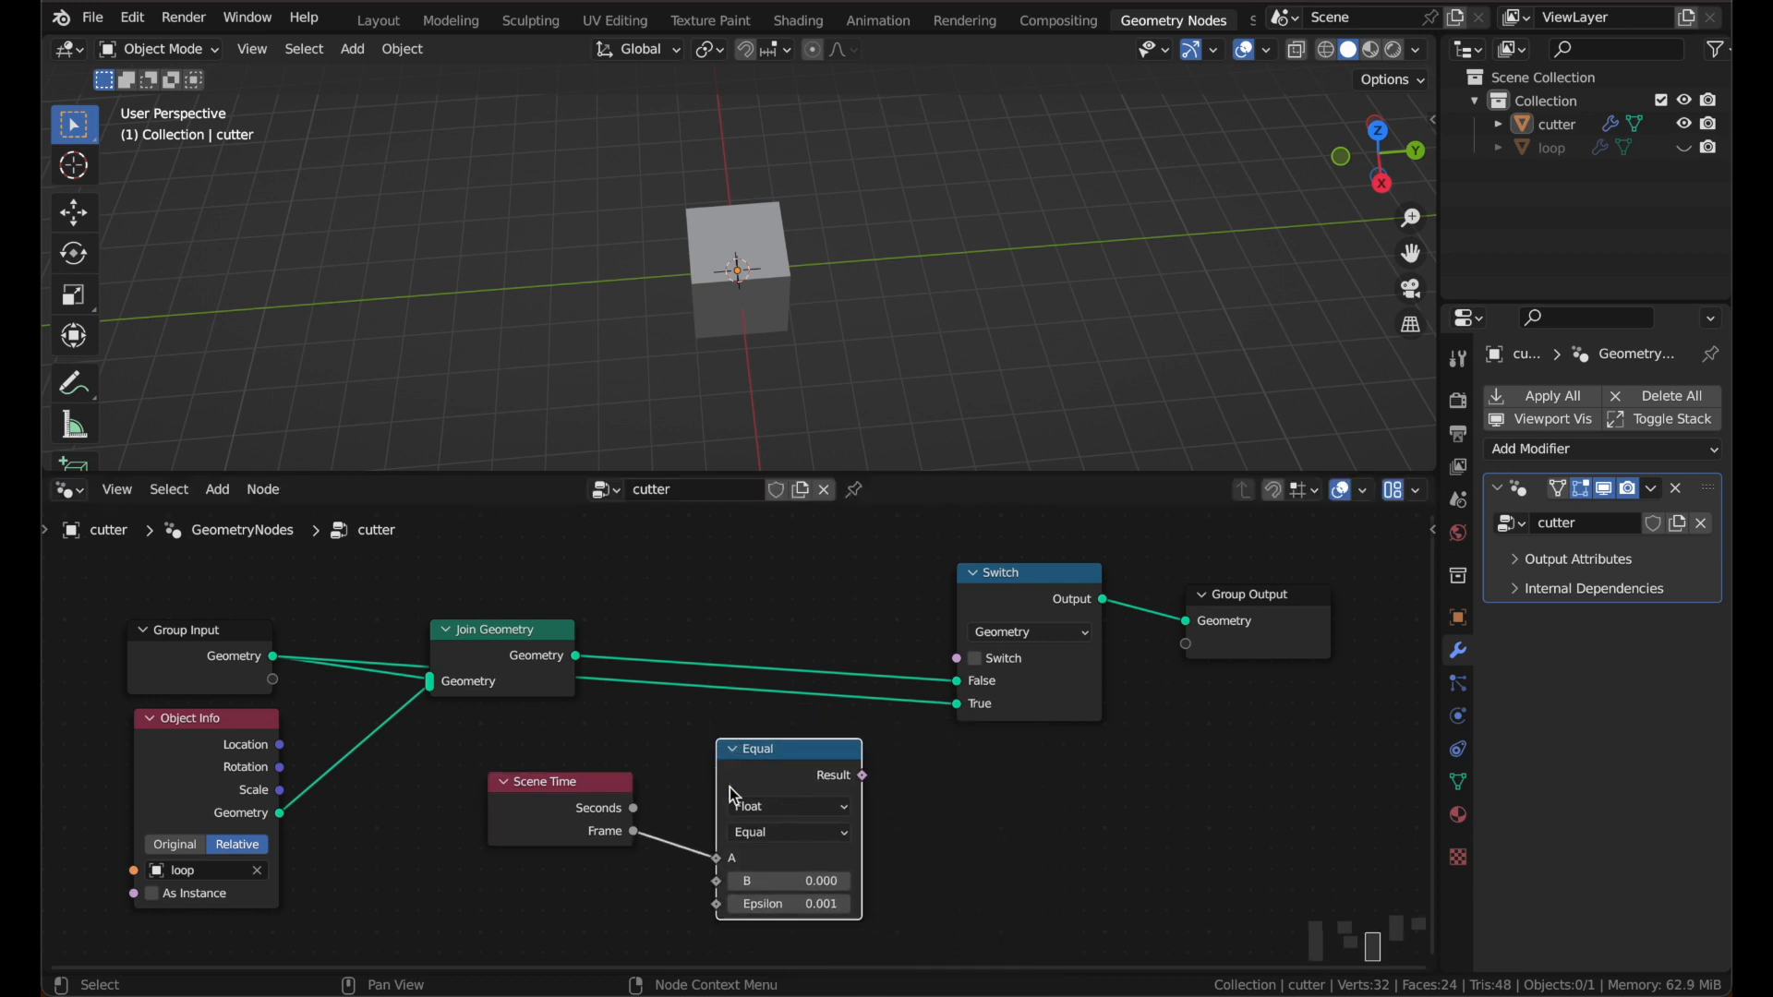
Step: Switch the Compare node to Integer, reconnect Scene Time's Frame to input A, and set B to 1
click(776, 836)
click(770, 833)
click(799, 810)
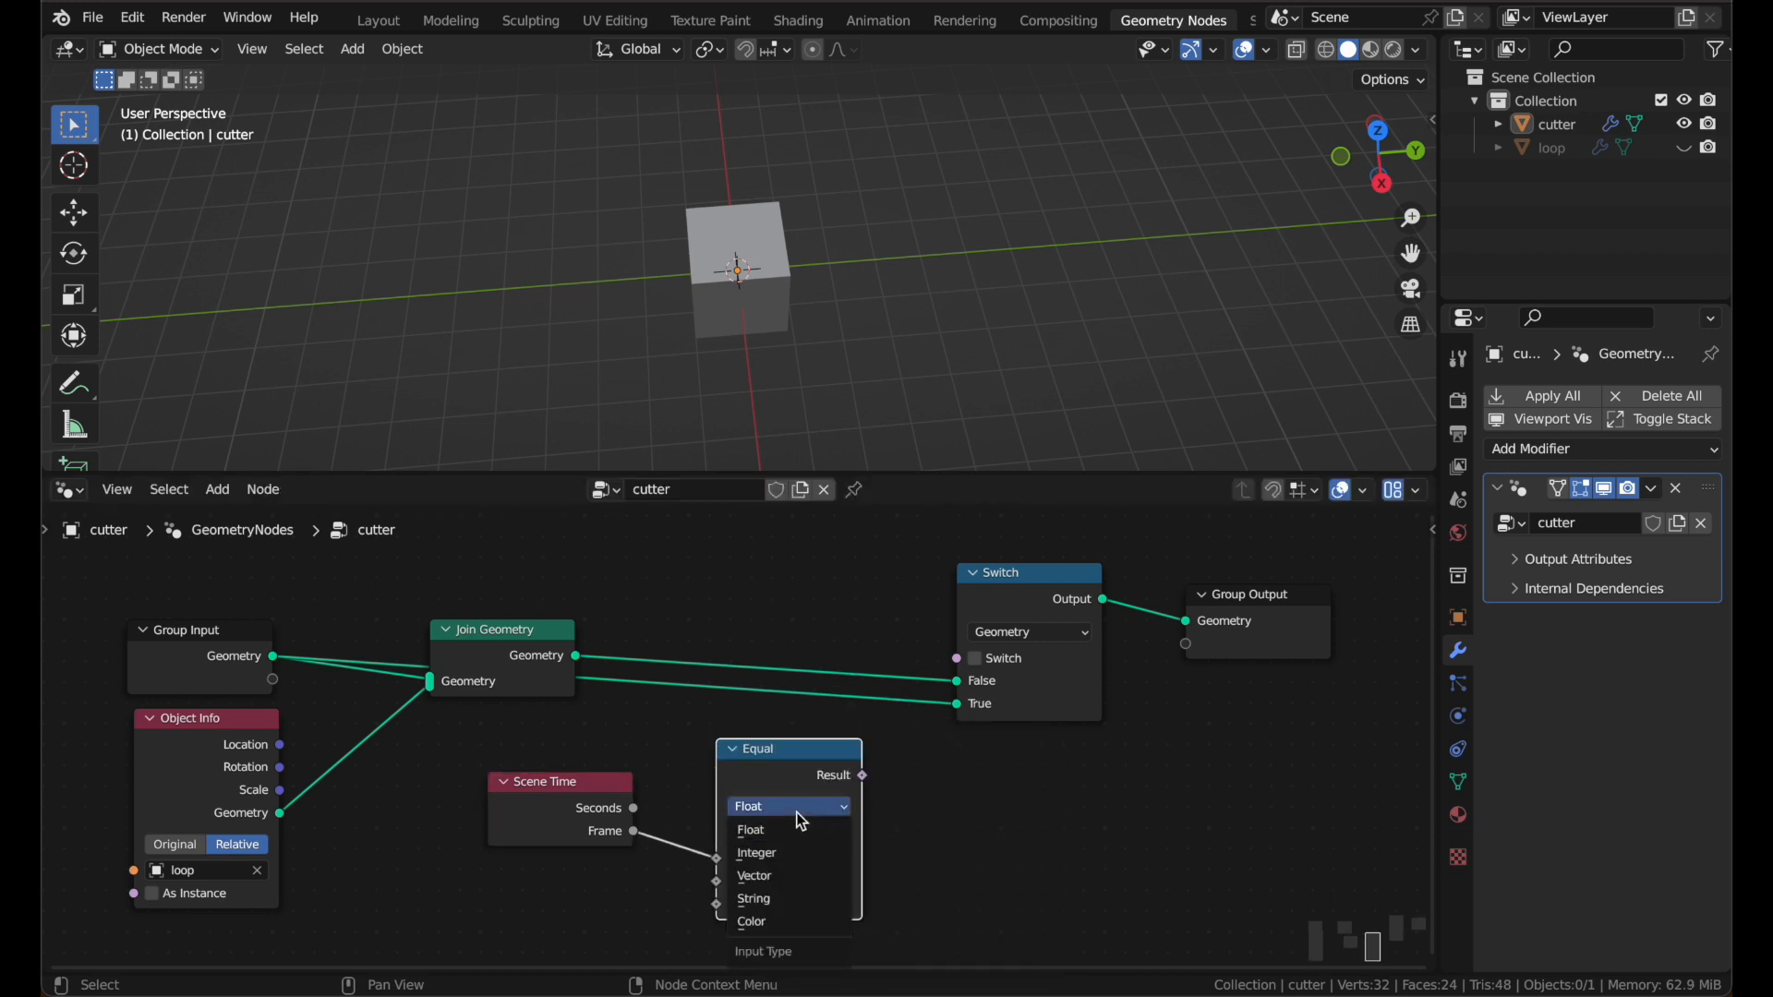
click(790, 847)
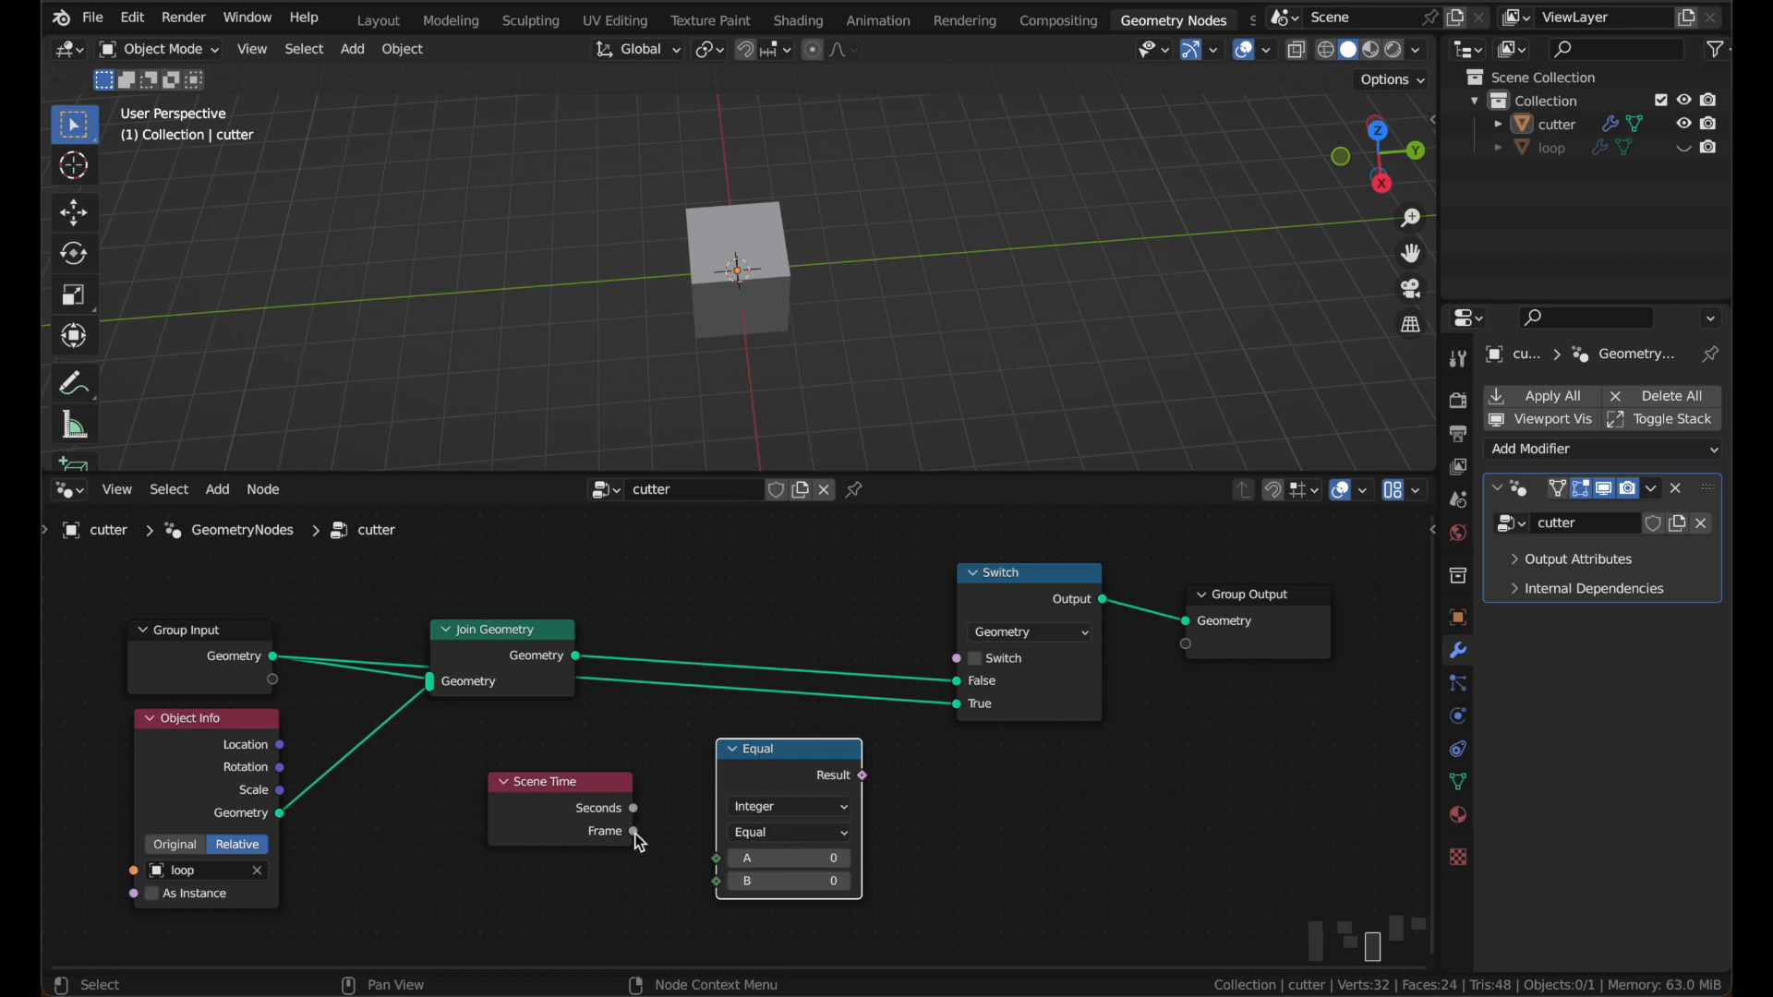
drag(639, 840, 724, 865)
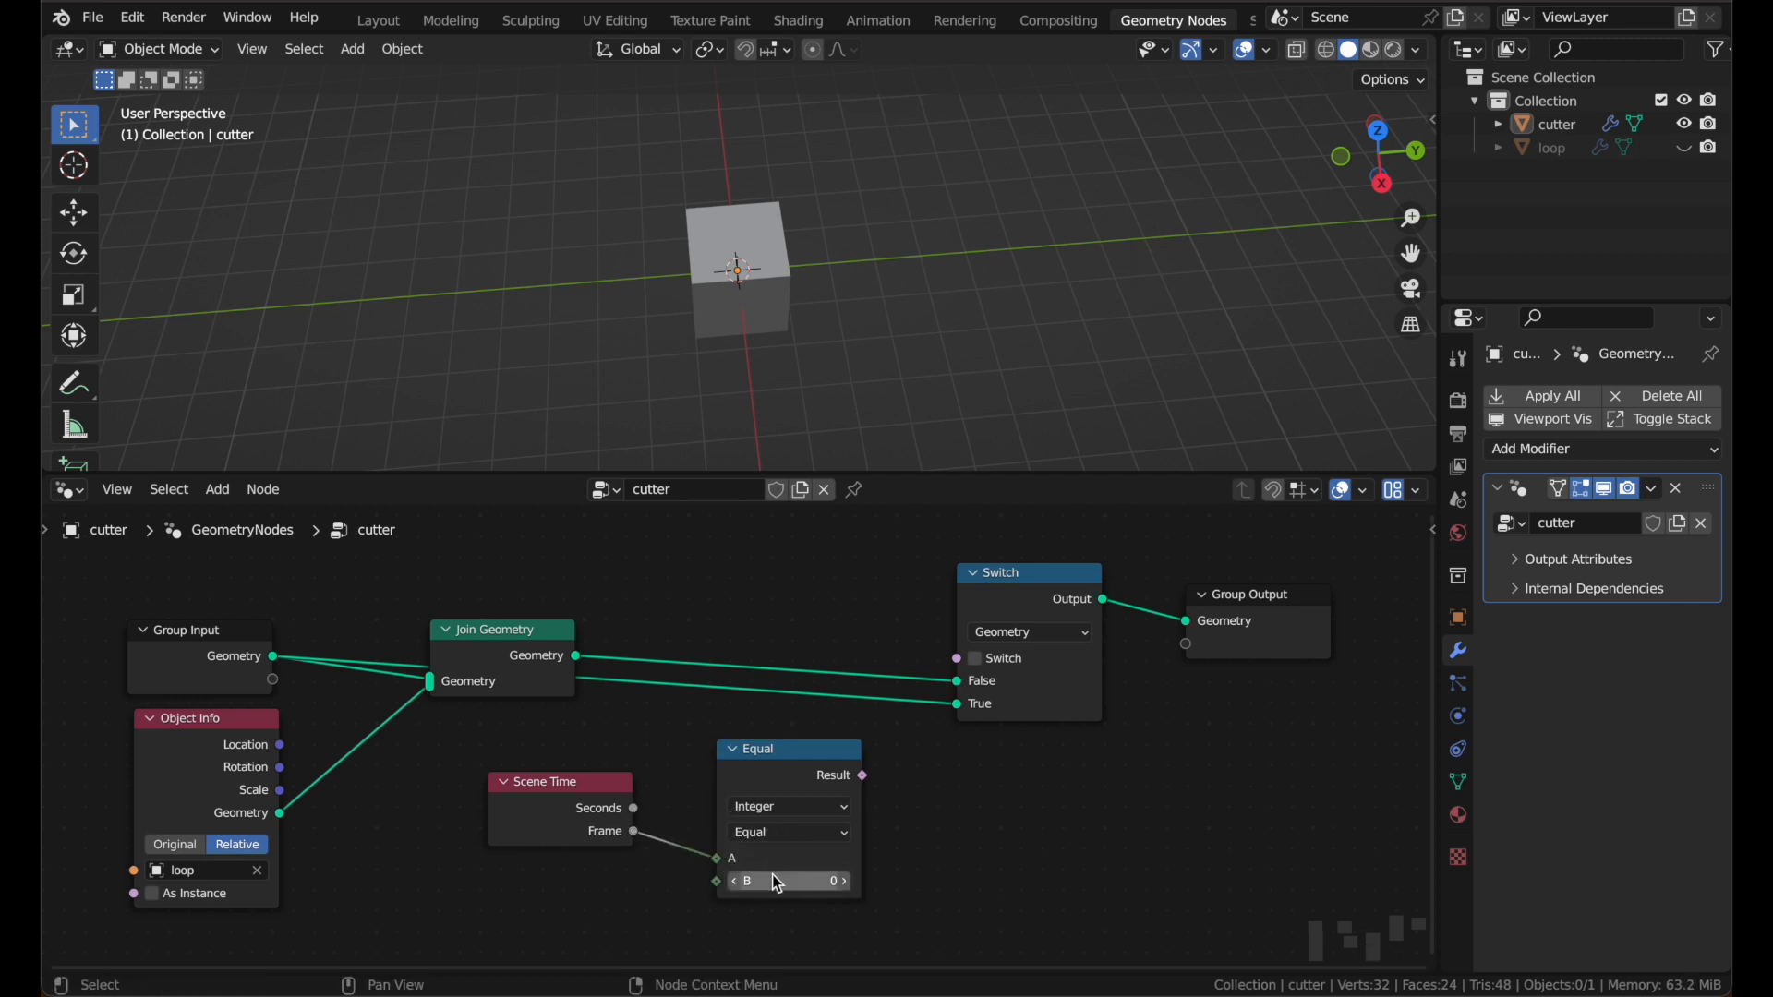
click(772, 882)
text(1)
key(Return)
Step: Reposition the Scene Time and Equal nodes, and connect Equal's Result to the Switch node's Switch input
click(531, 818)
drag(531, 818, 494, 839)
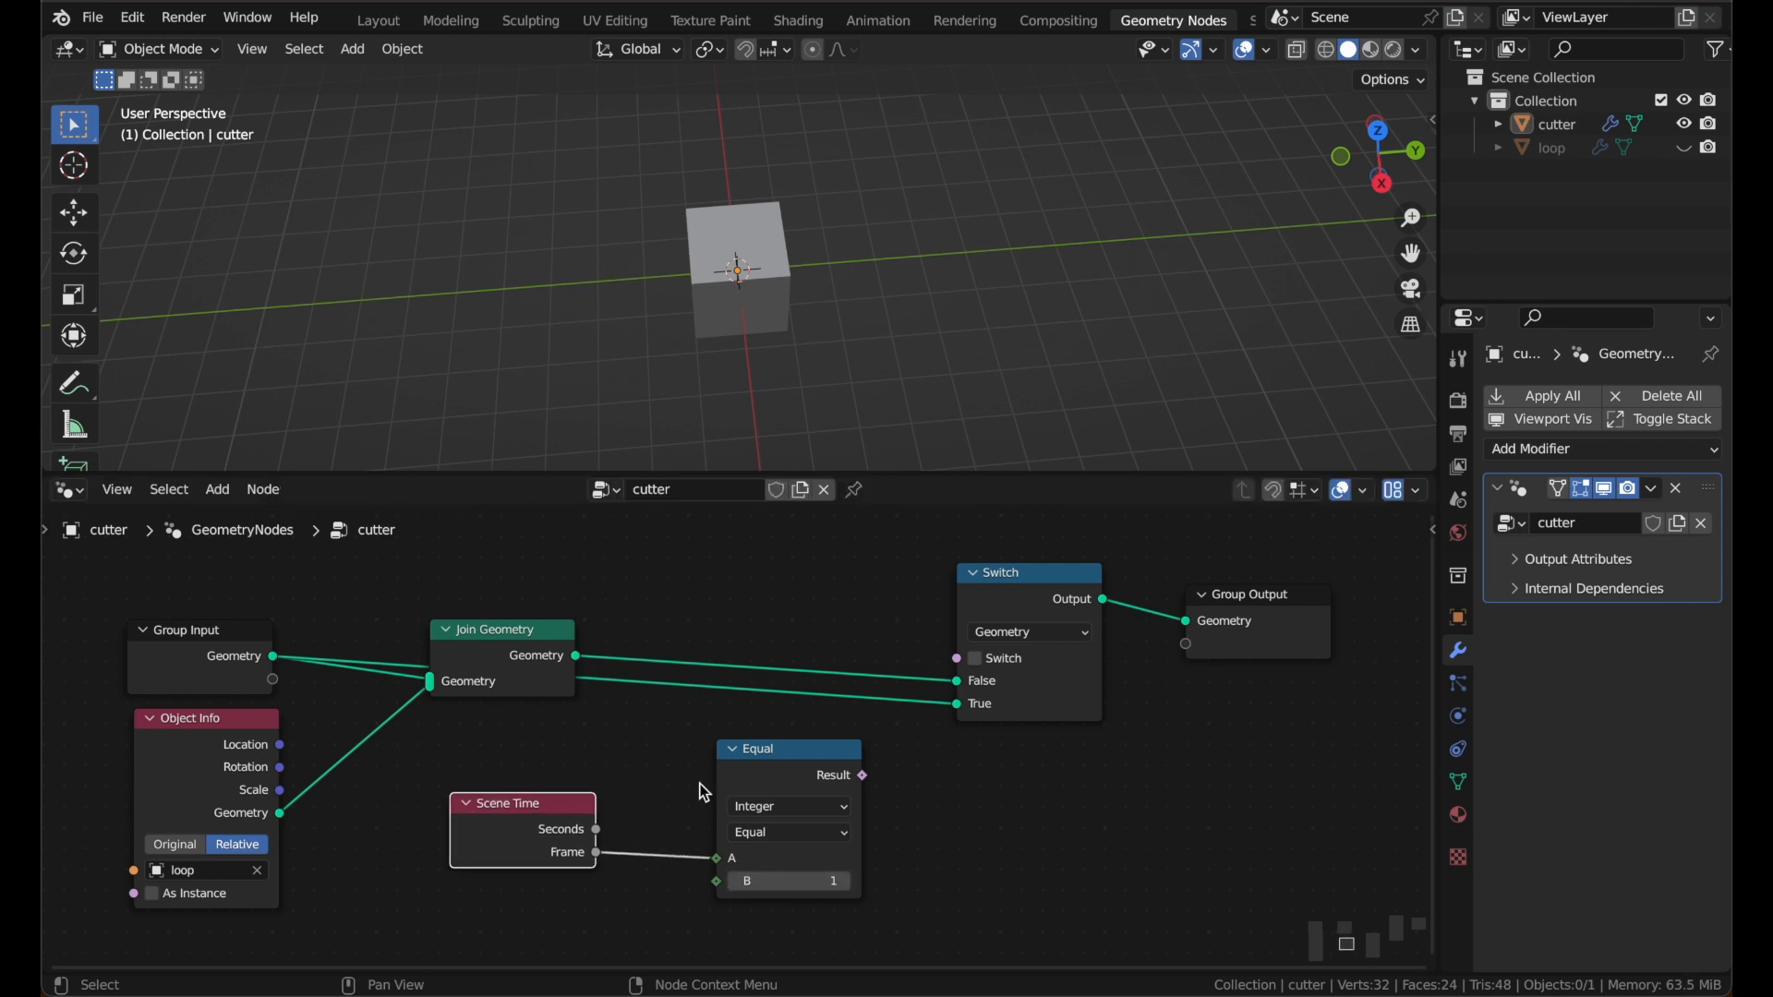
drag(756, 770, 688, 755)
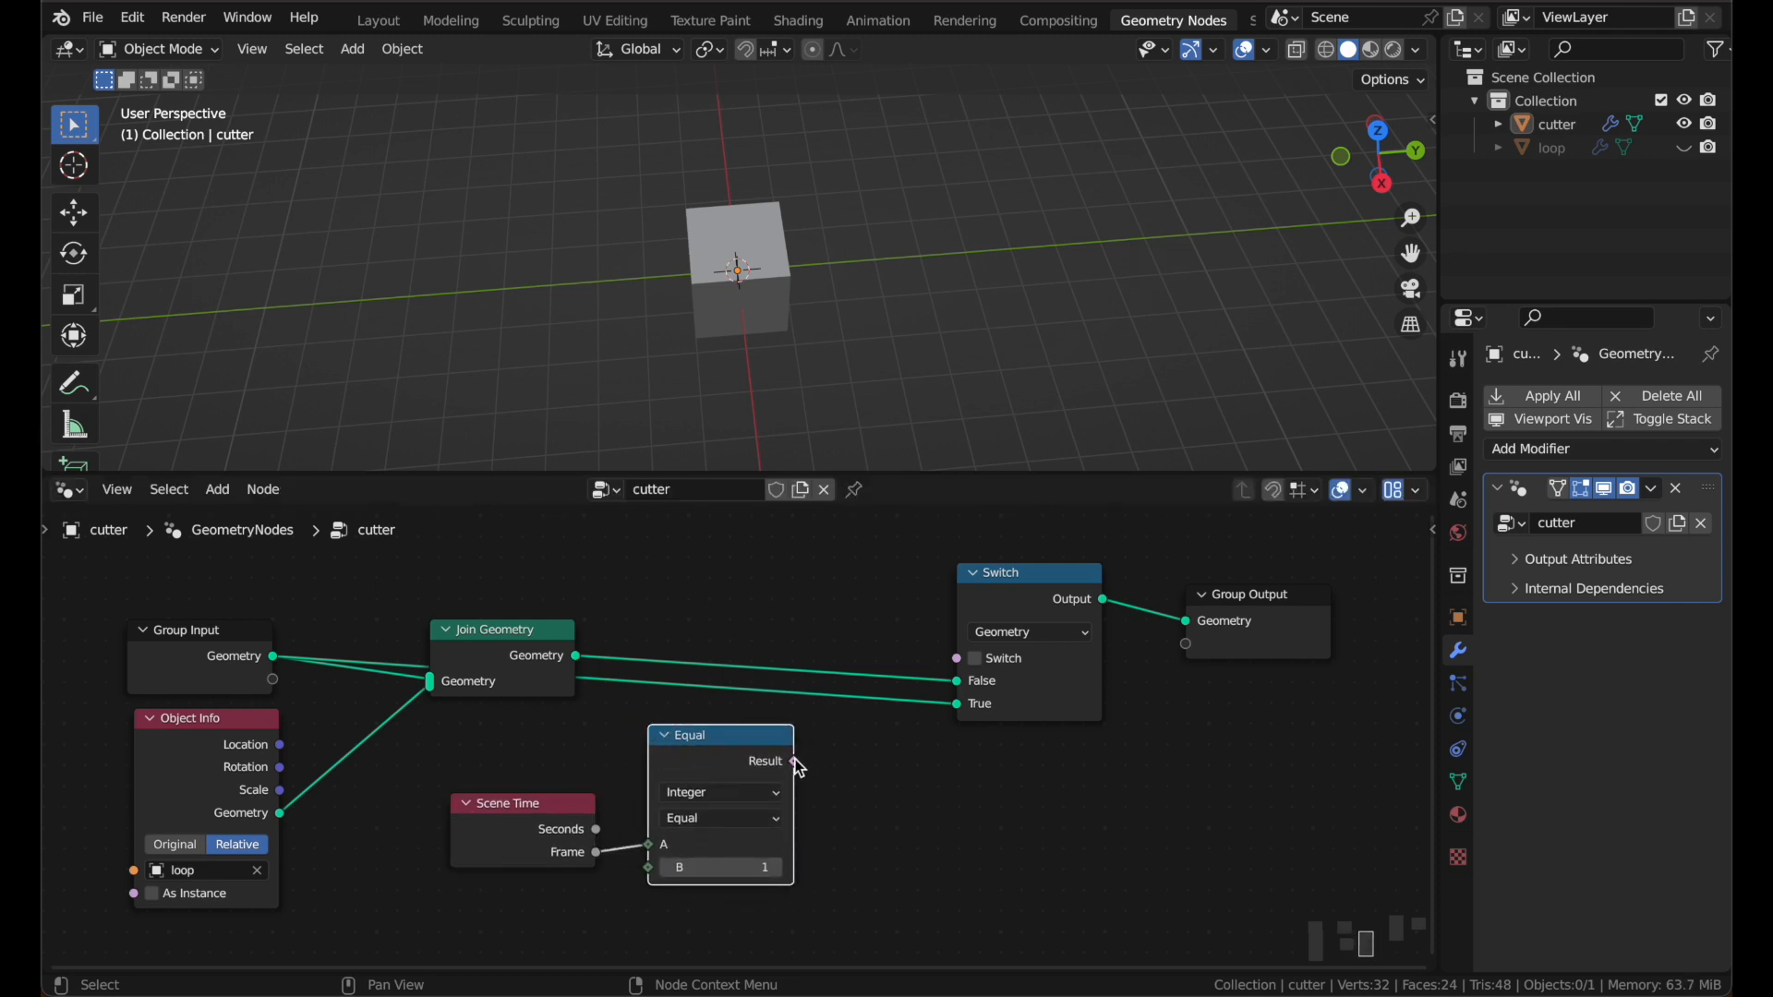
drag(799, 767, 957, 658)
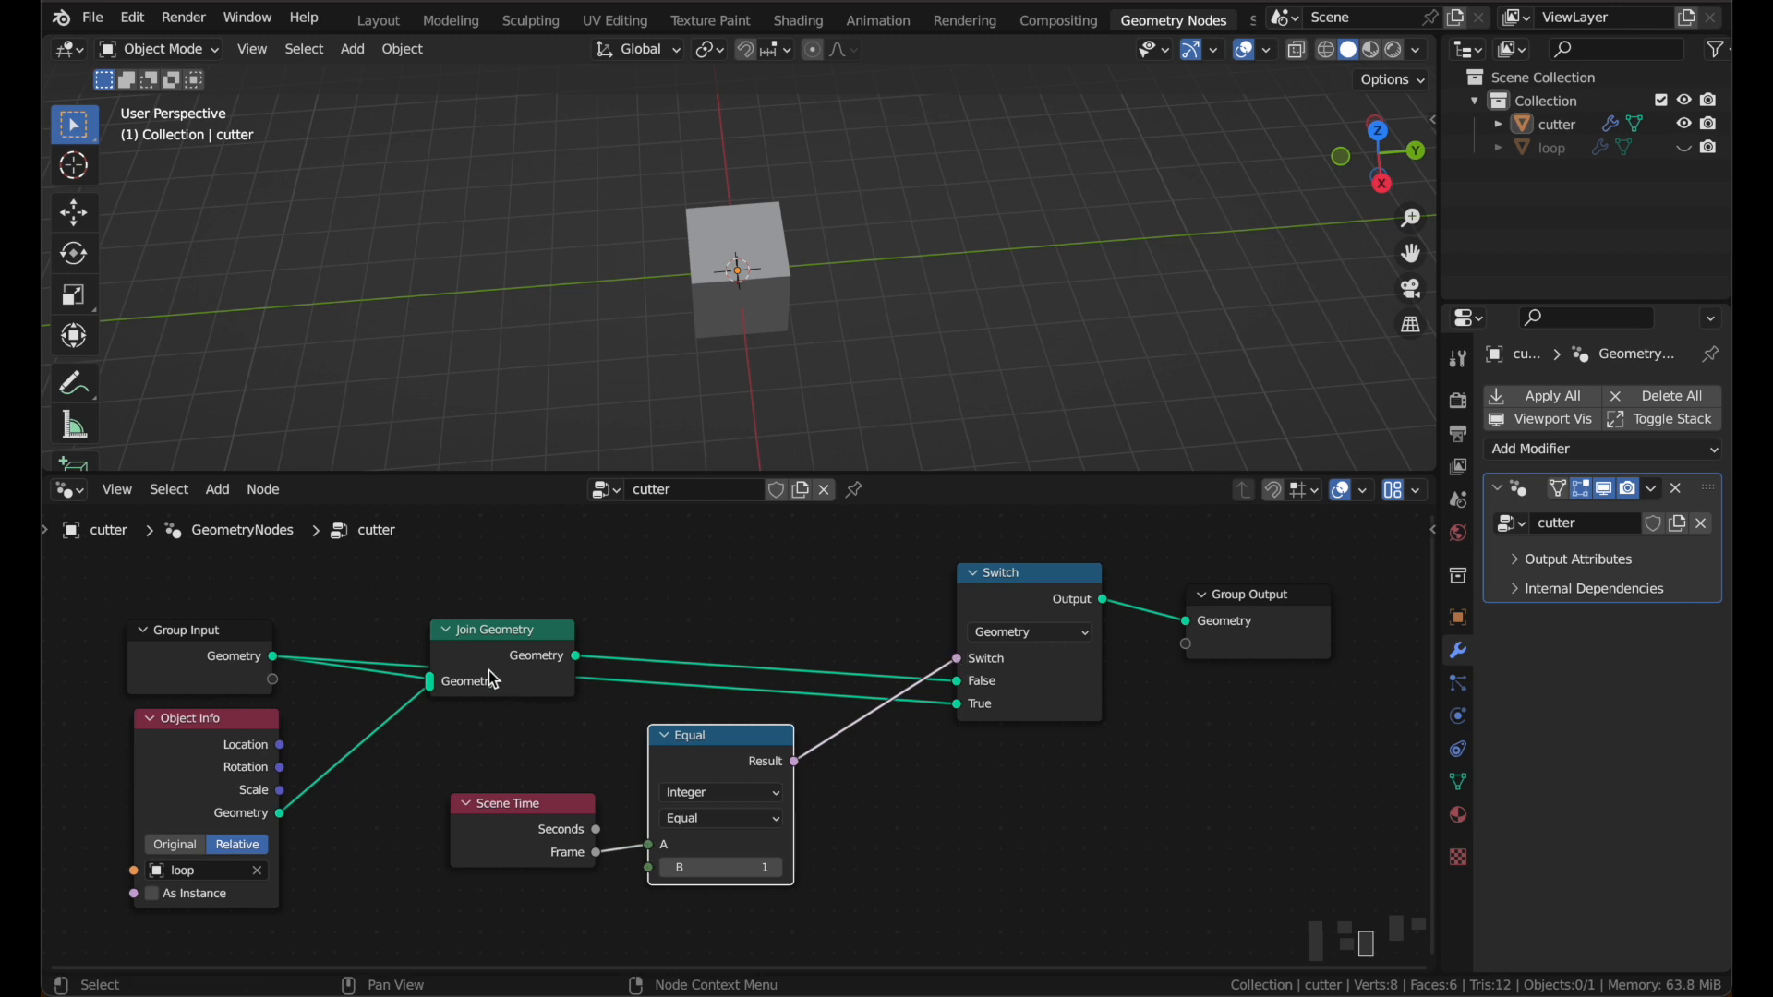
Step: Move the Join Geometry node above the other links and nudge Group Input to tidy the node layout
drag(496, 680, 515, 604)
click(215, 653)
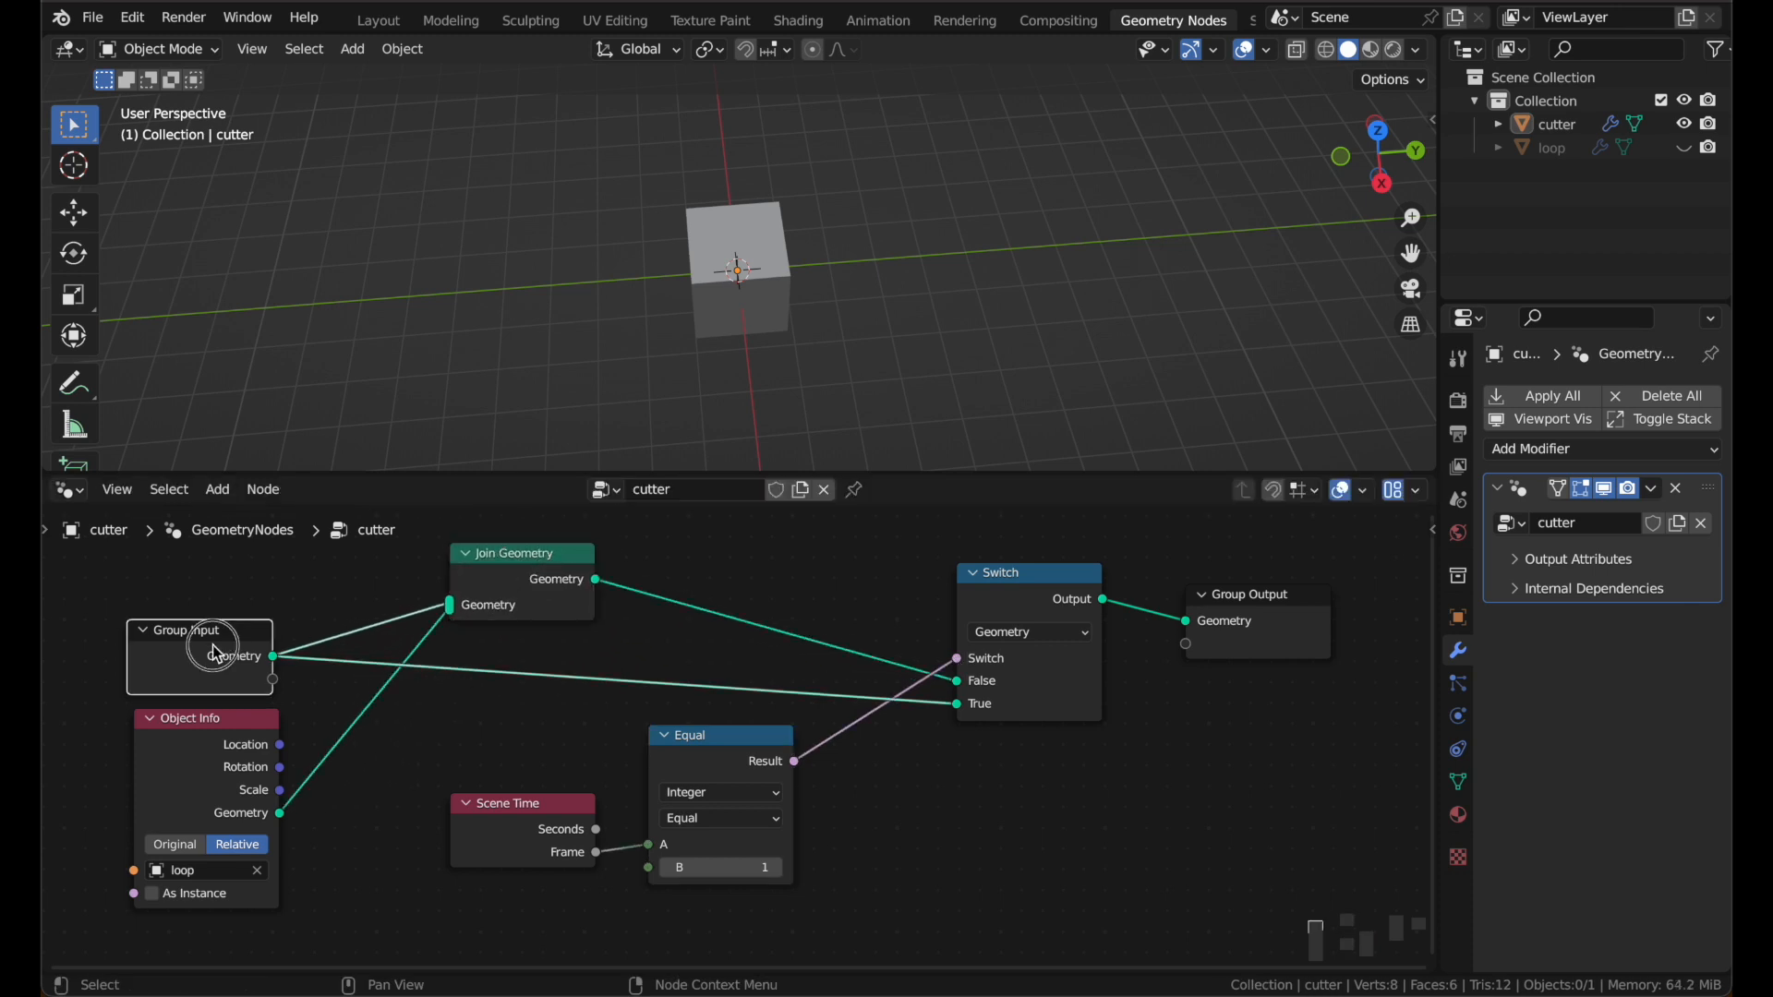
drag(215, 654, 235, 657)
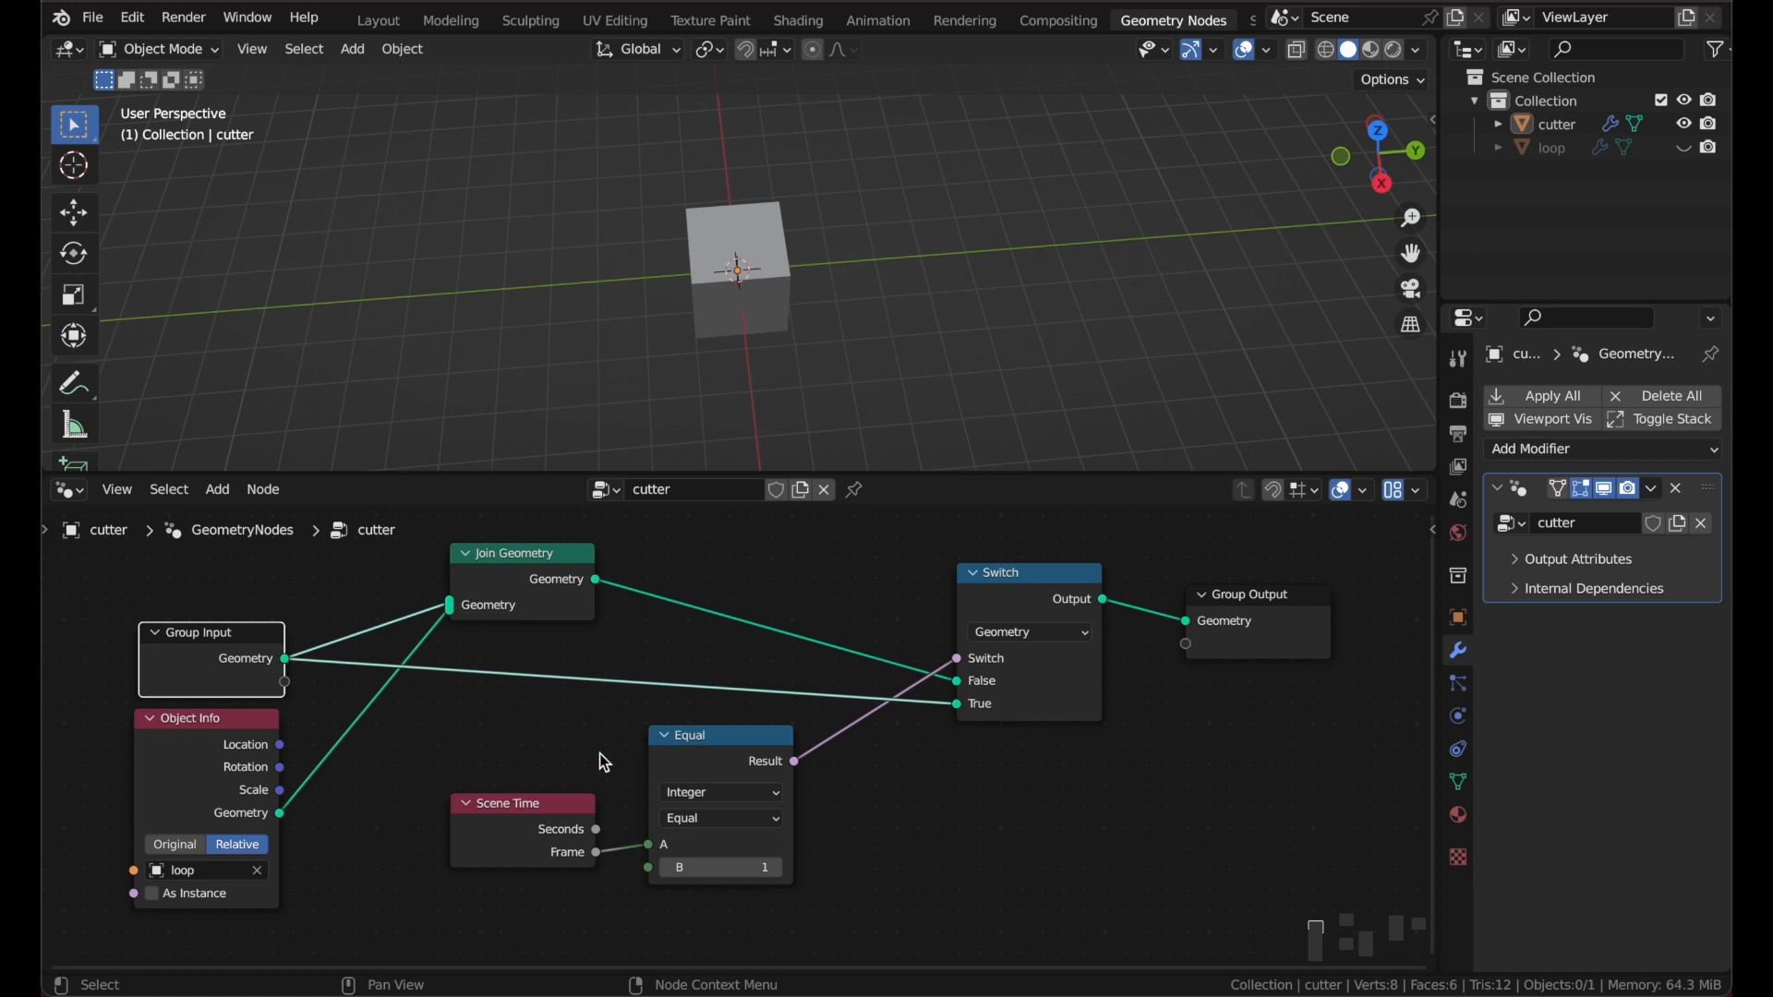
scroll(600, 751, up, 1)
scroll(600, 750, left, 1)
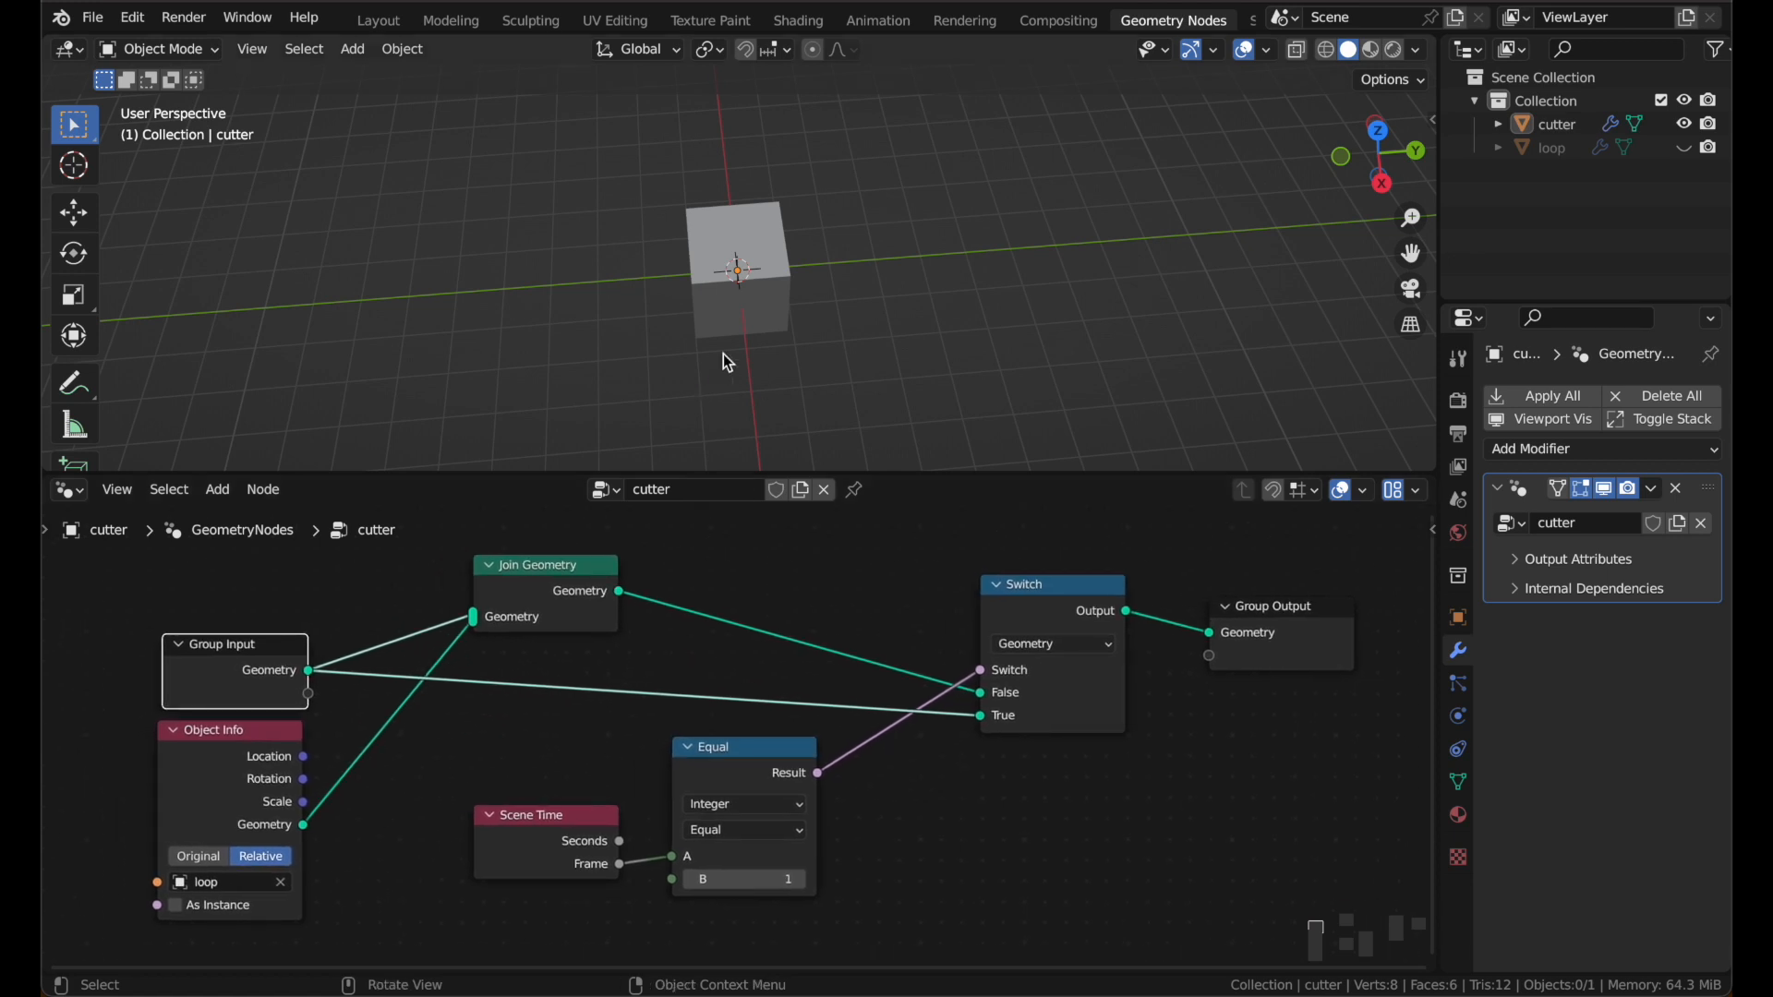
Step: Move the cutter cube around the viewport to test the frame-based reset, return to frame 1, and clear the cutter's location
click(1560, 124)
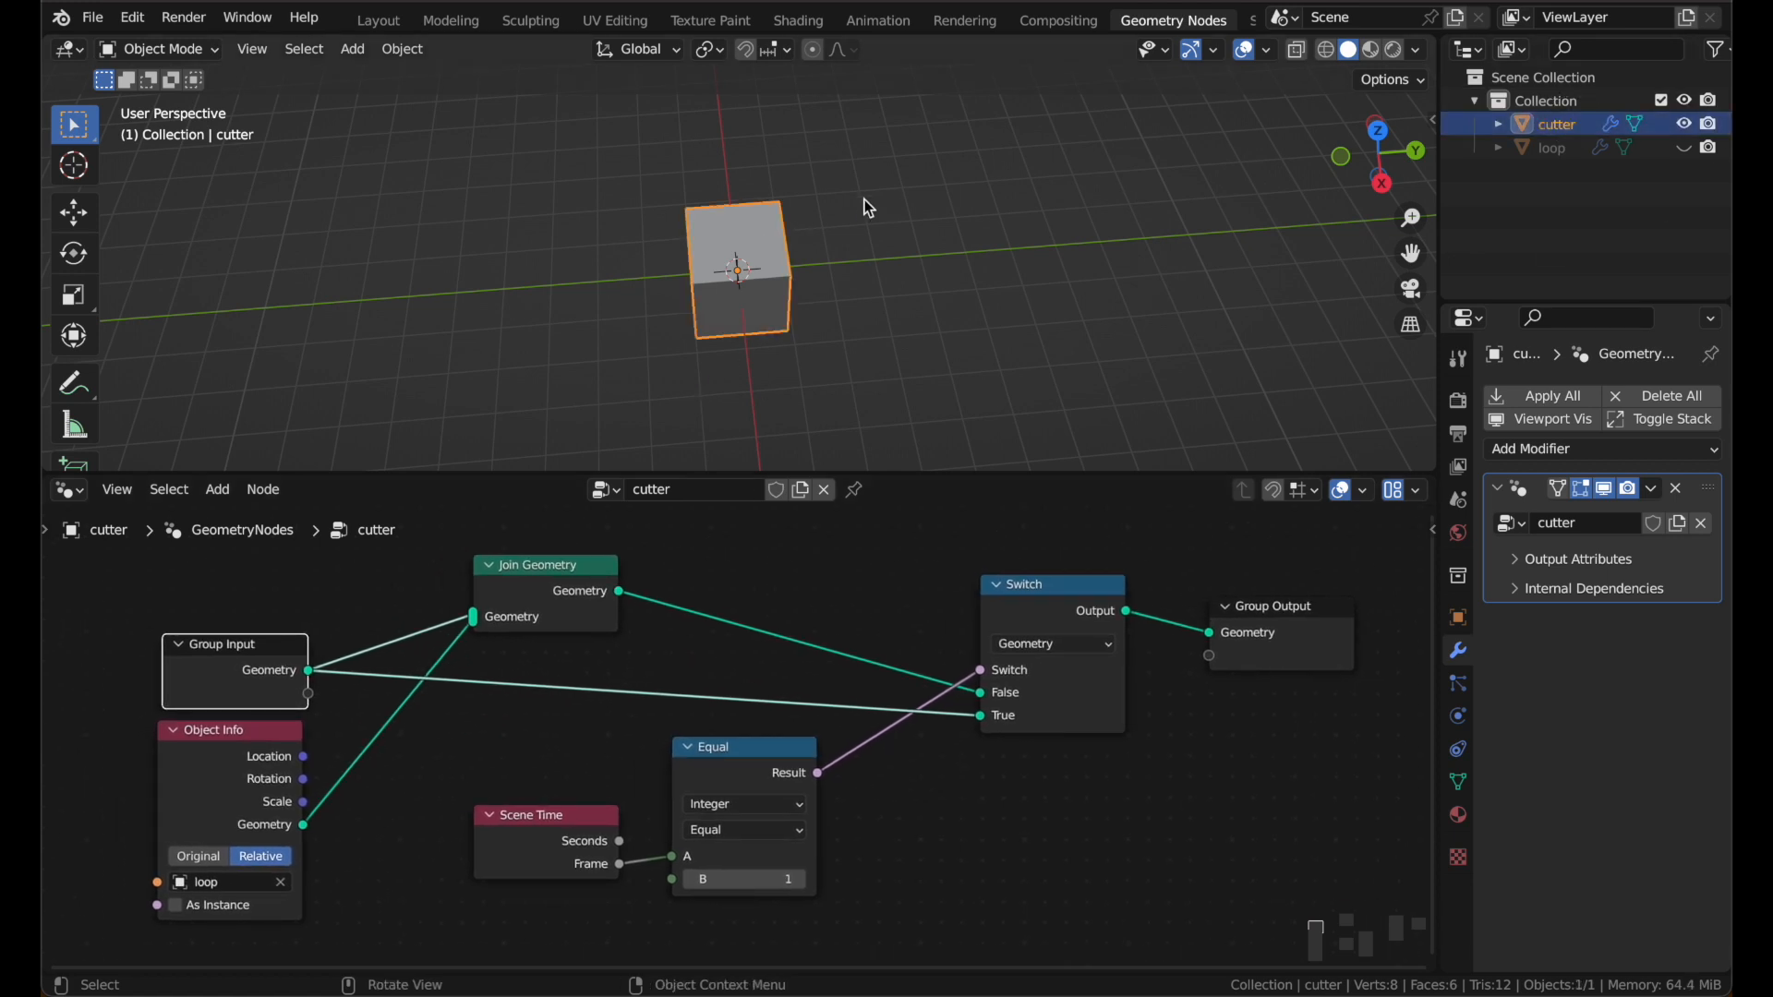
key(g)
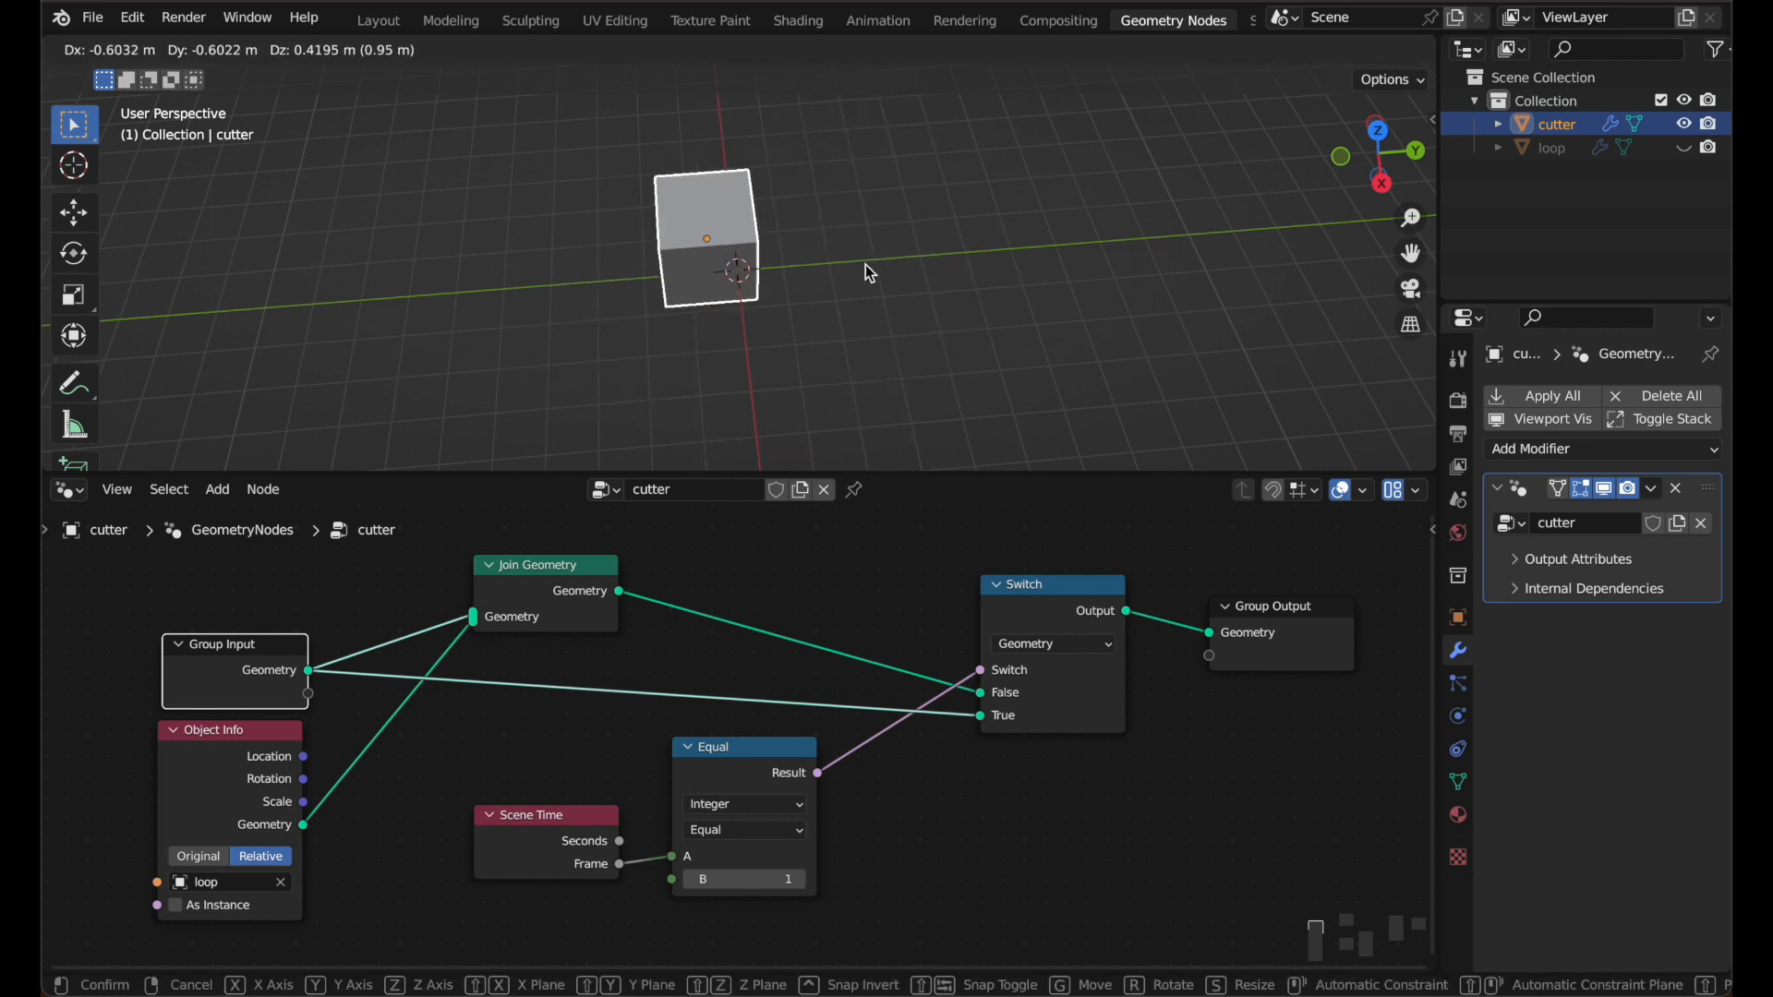
right_click(999, 228)
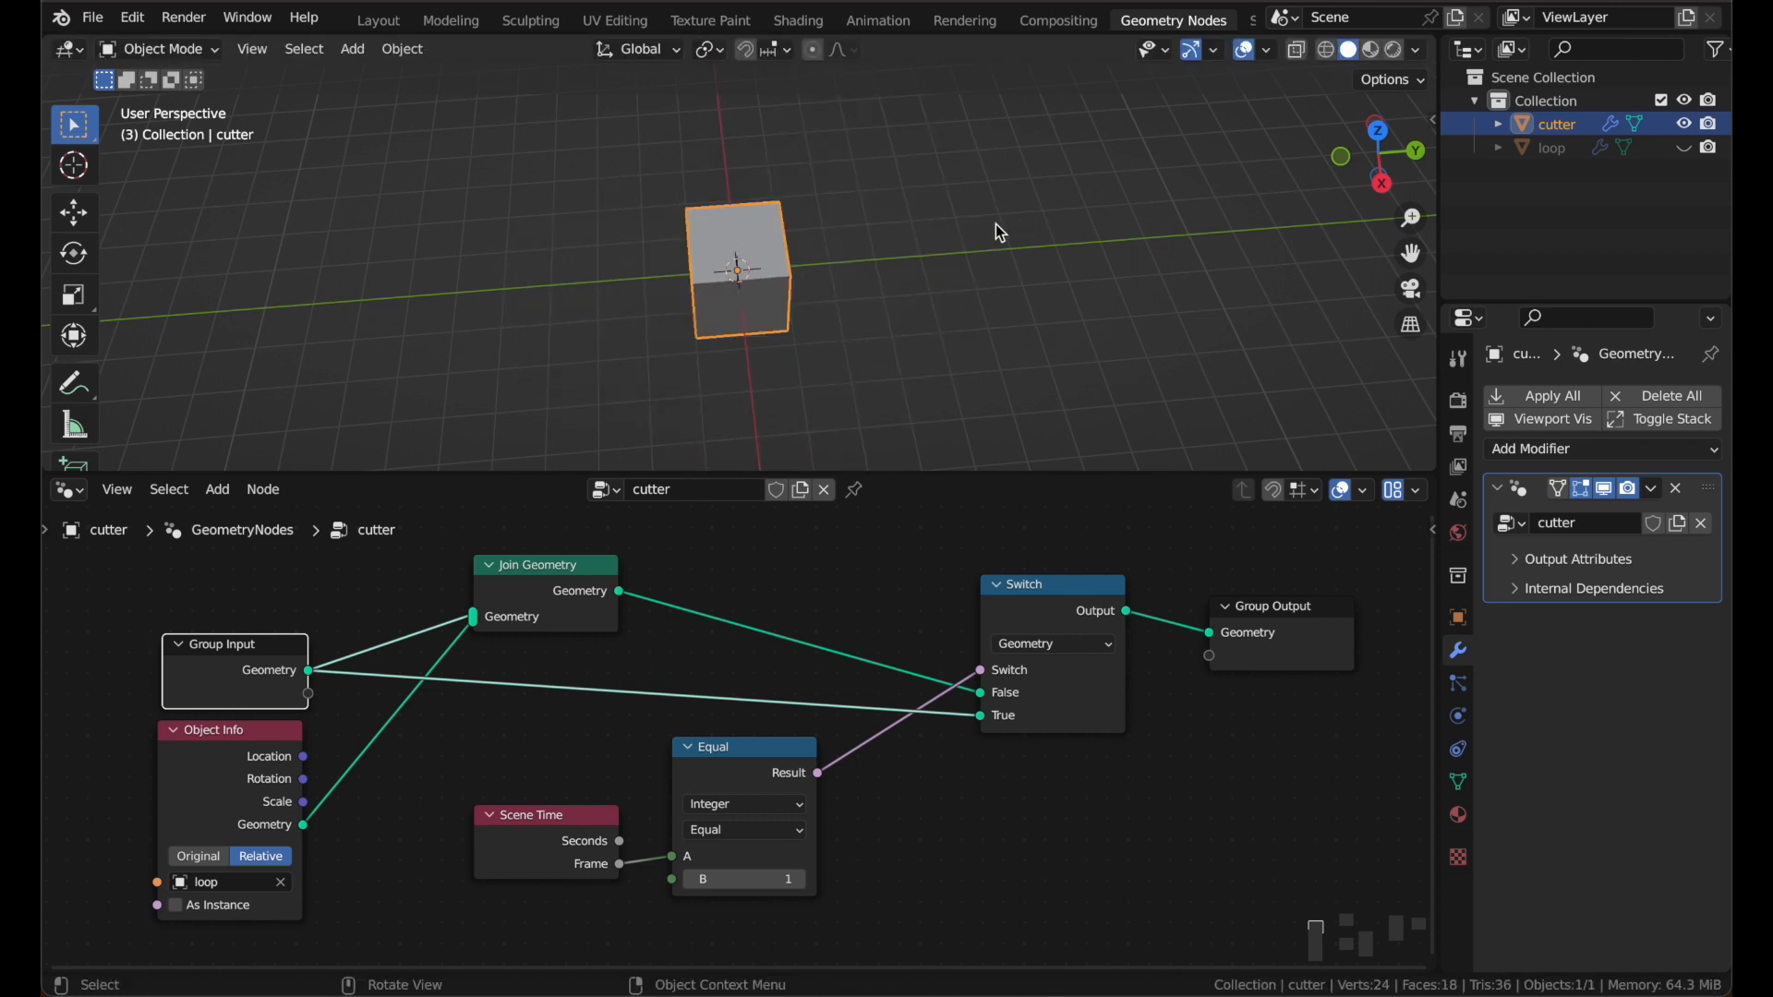
key(g)
click(1144, 252)
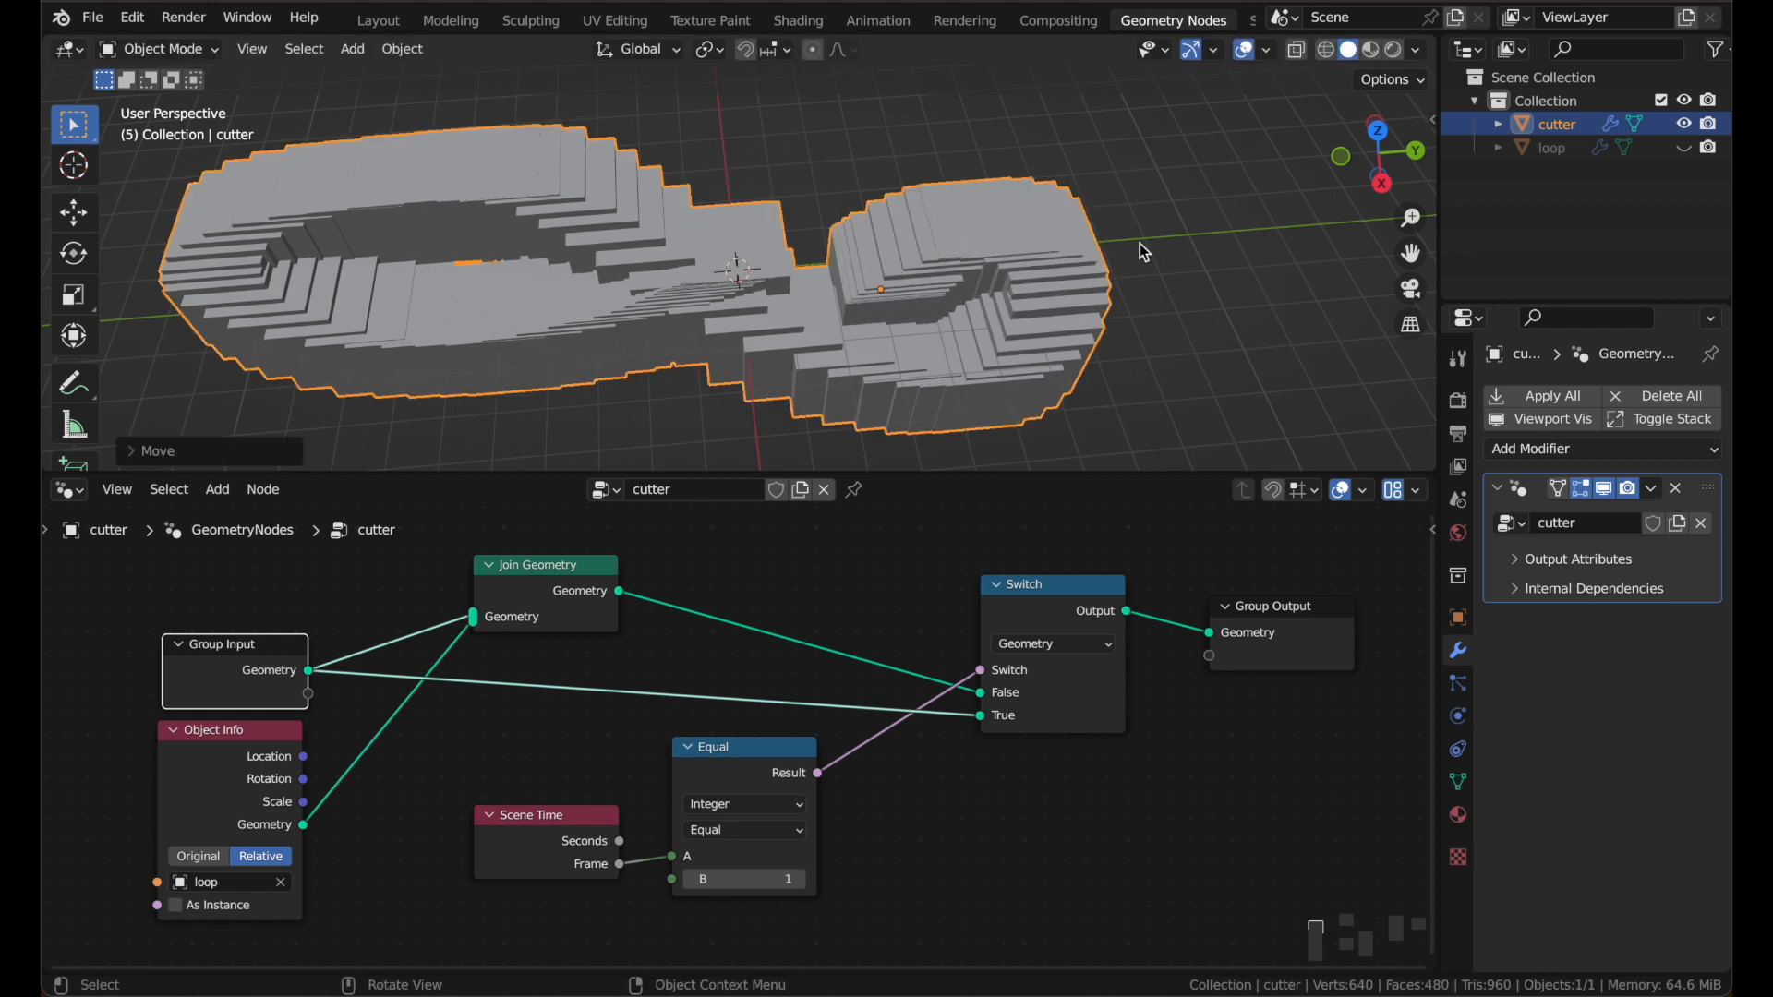
key(shift+Left)
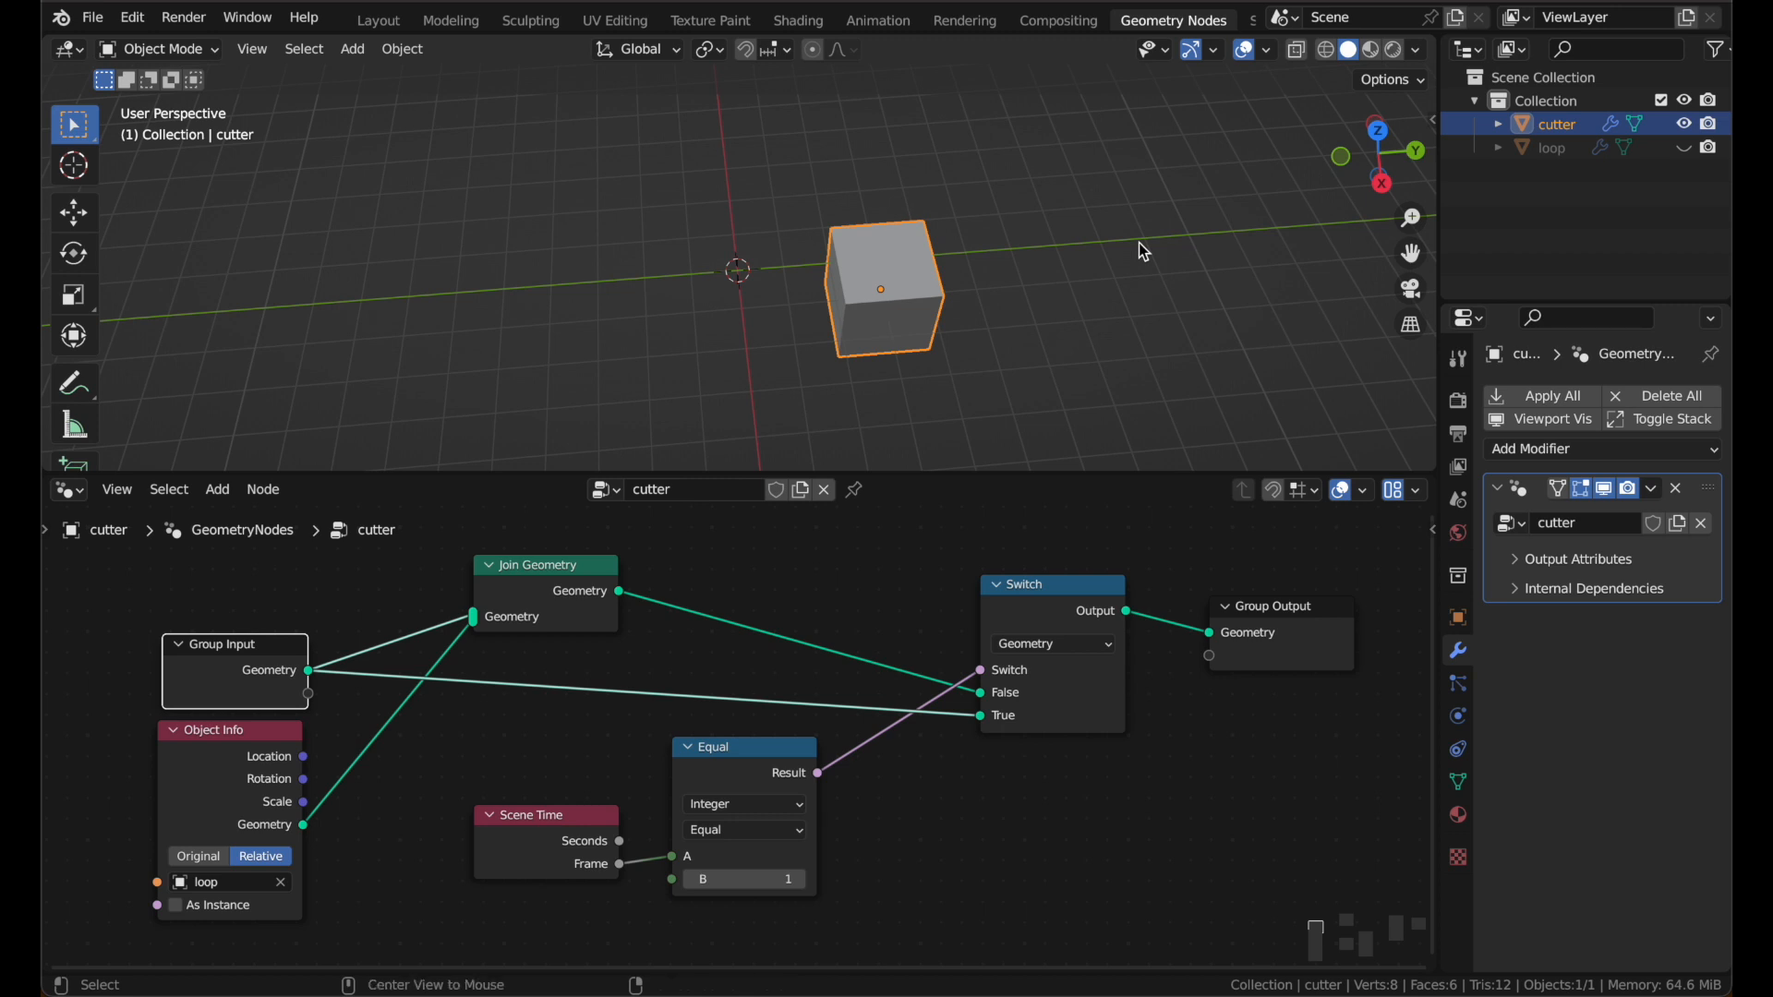
key(alt+g)
Step: In Edit Mode, scale the cutter's cube down and stretch it along X into a long bar, and return to Object Mode
scroll(1138, 242, left, 5)
scroll(1138, 242, left, 3)
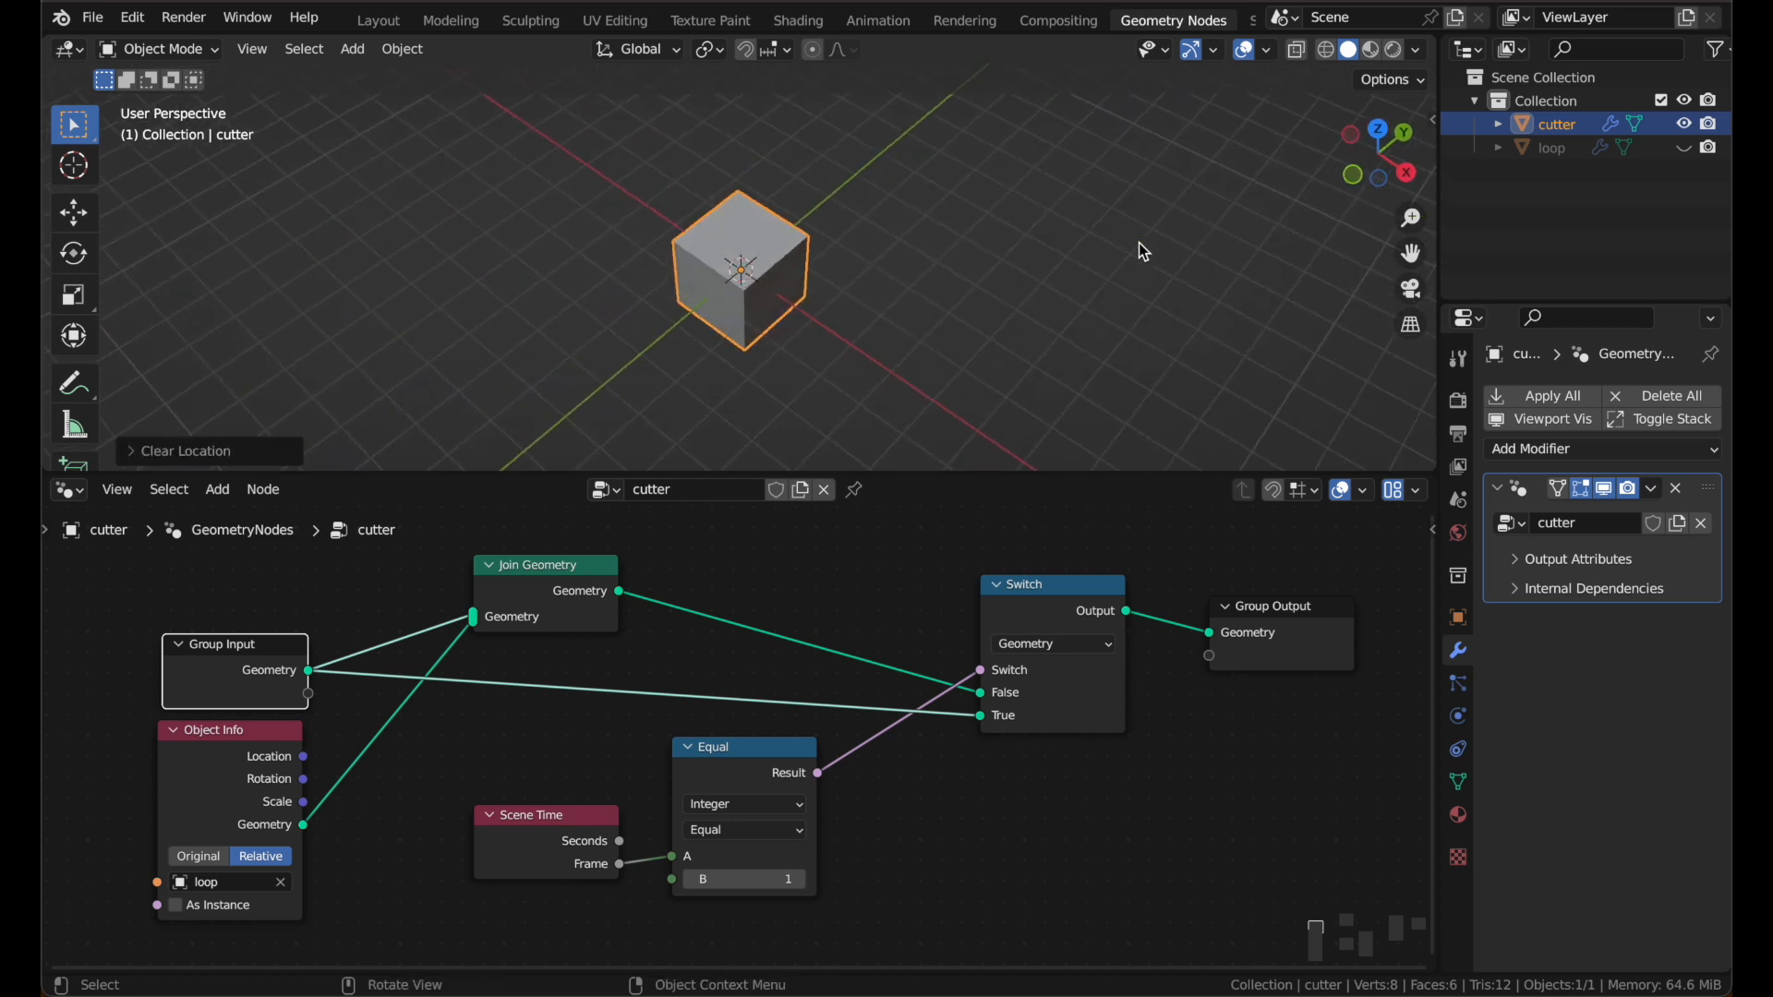
key(Tab)
scroll(1138, 242, left, 3)
key(s)
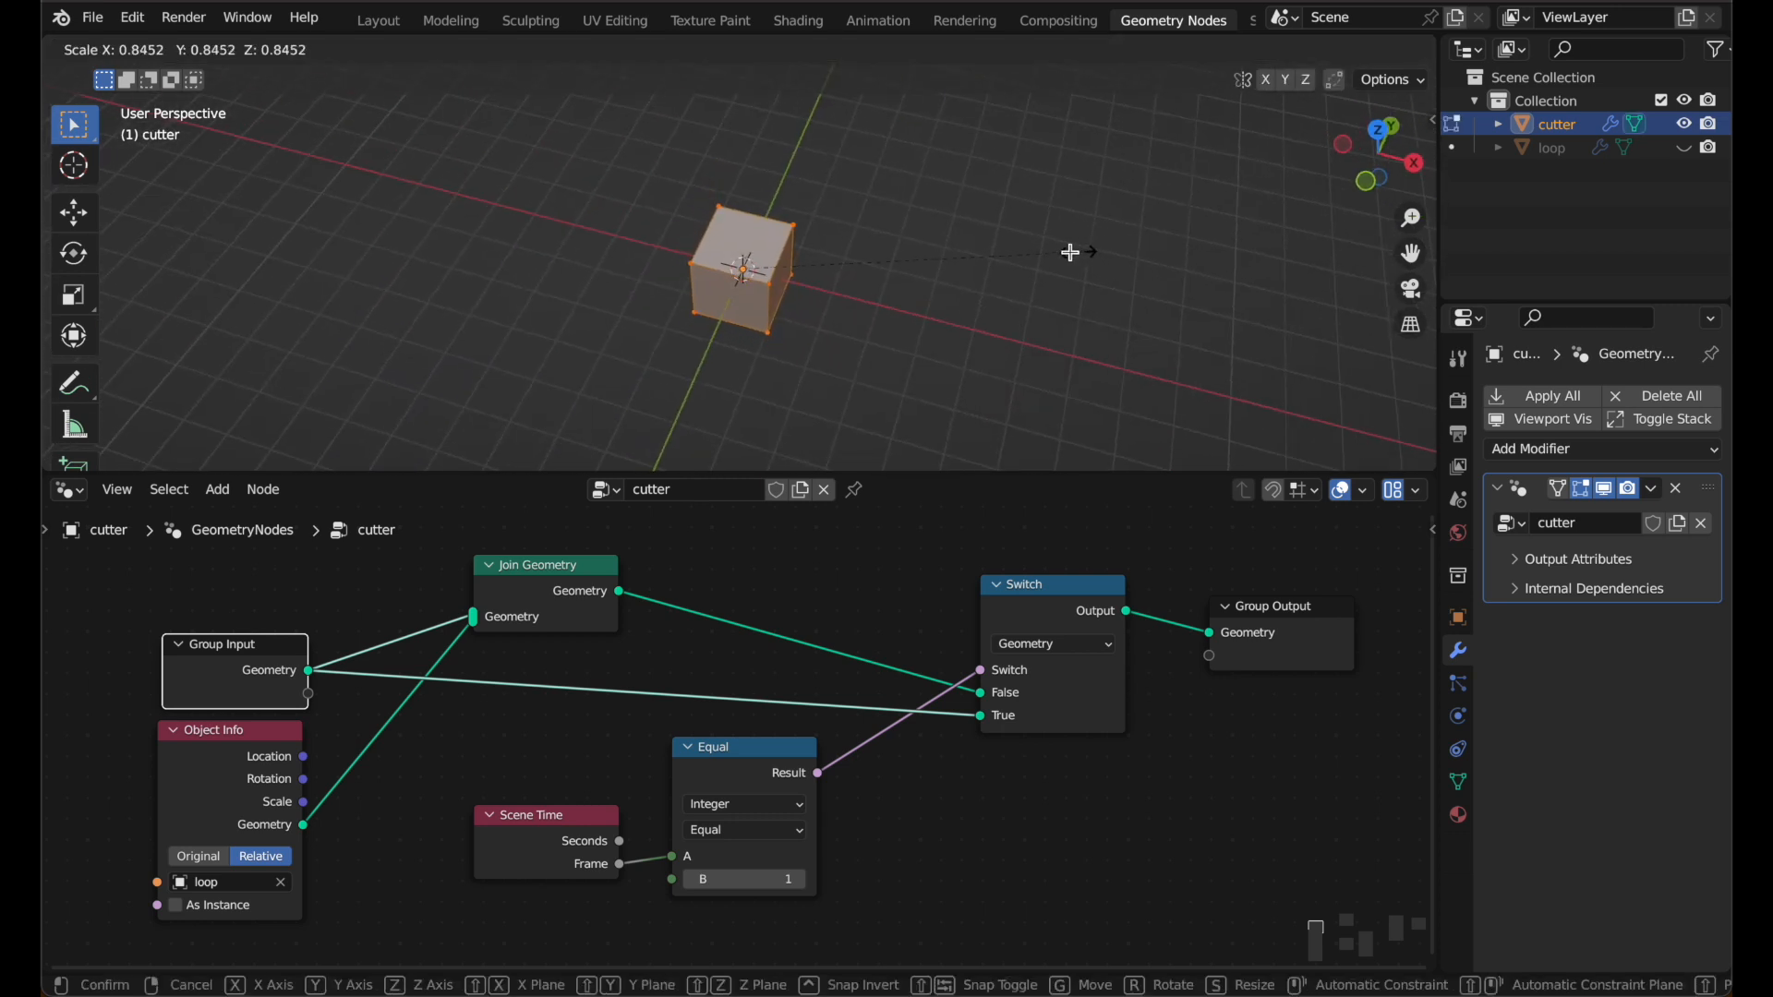
click(934, 251)
key(s)
key(x)
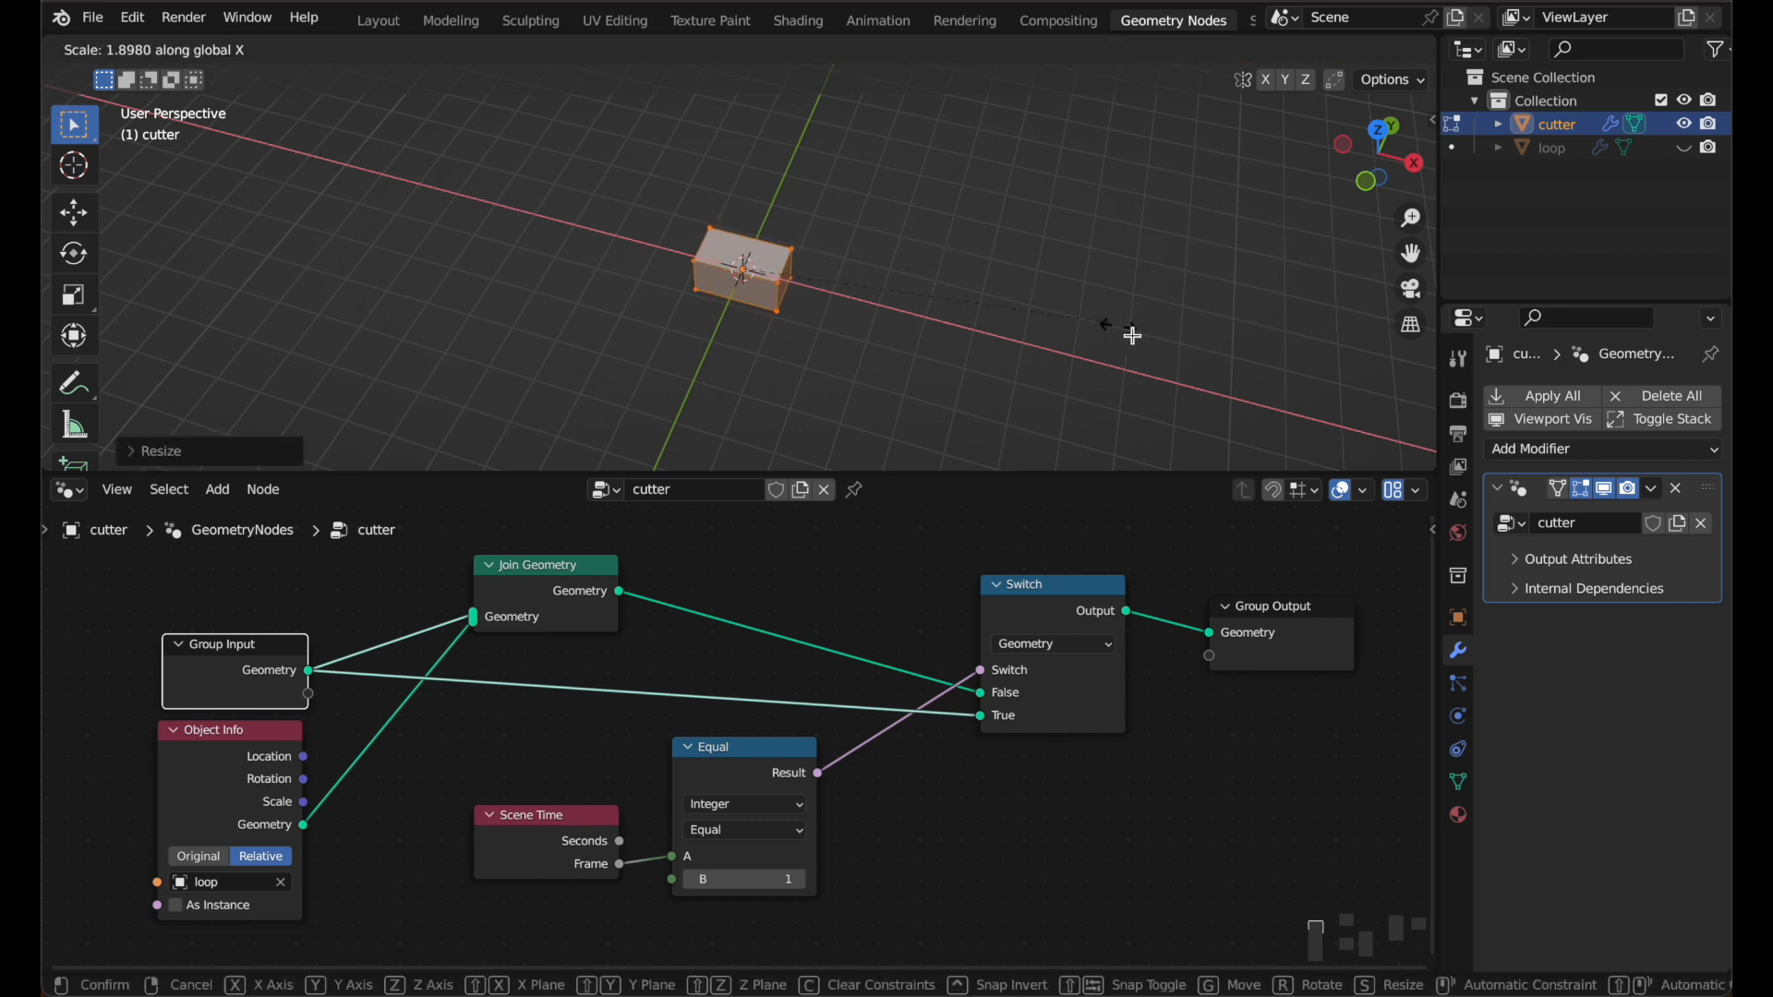
click(635, 179)
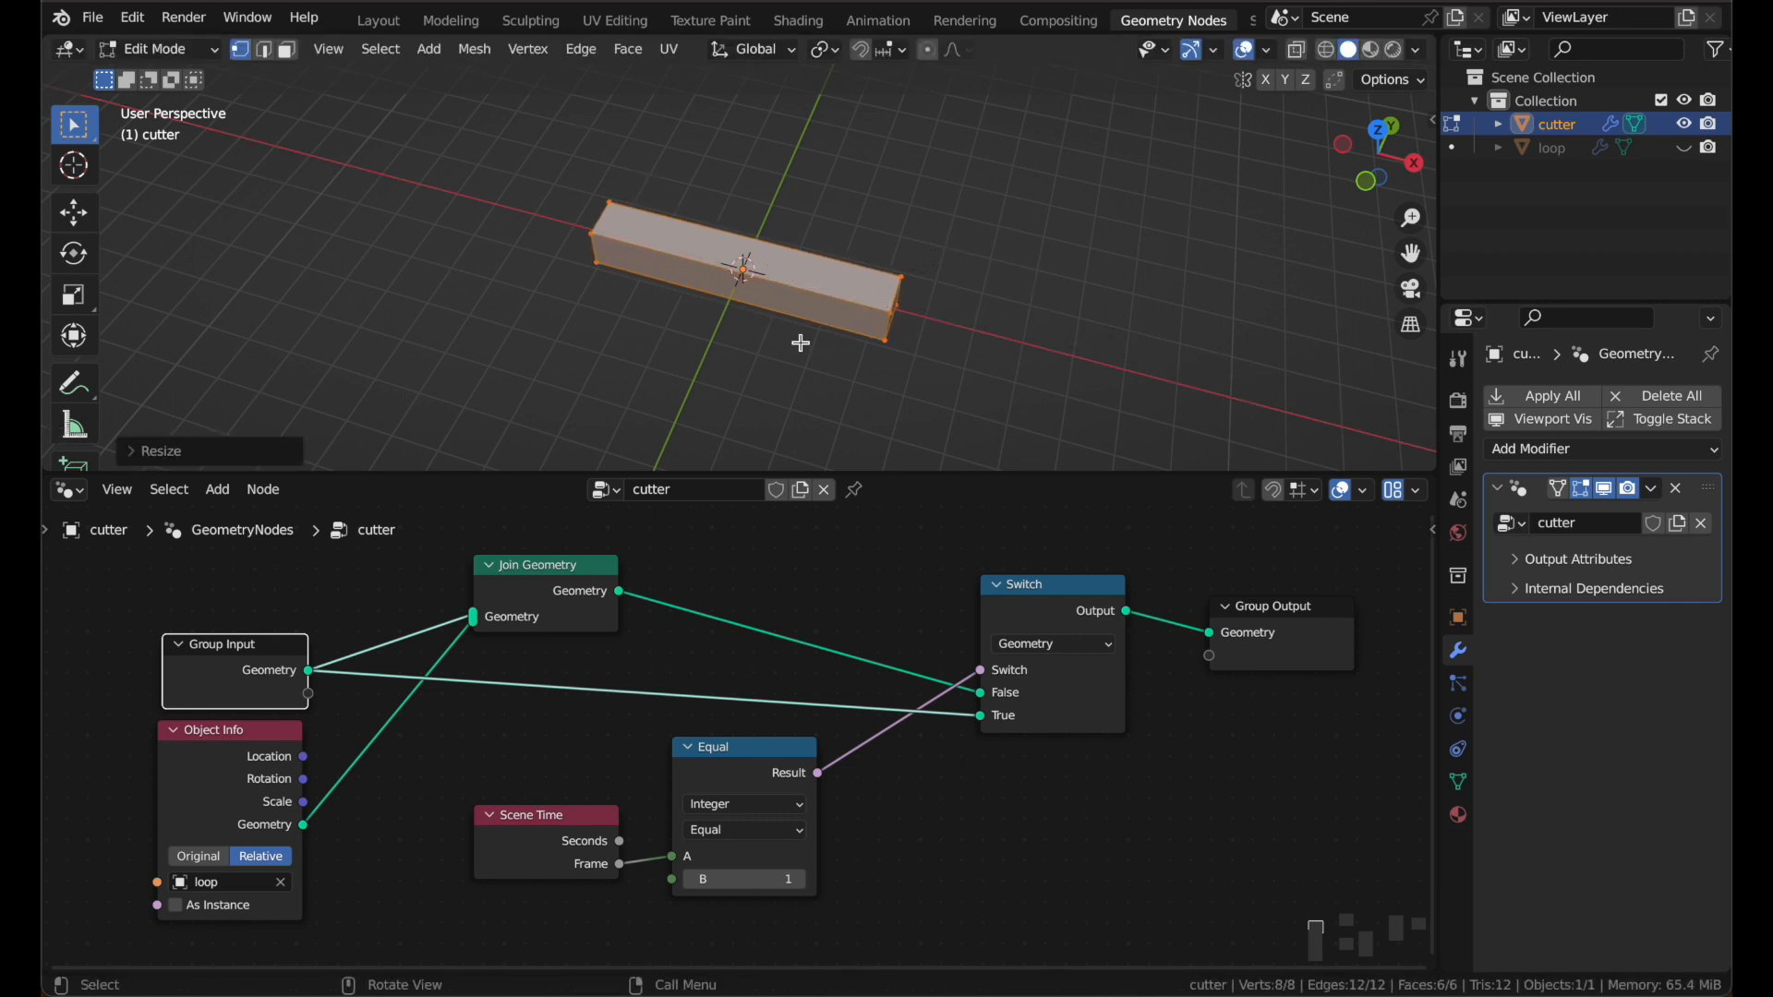
key(Tab)
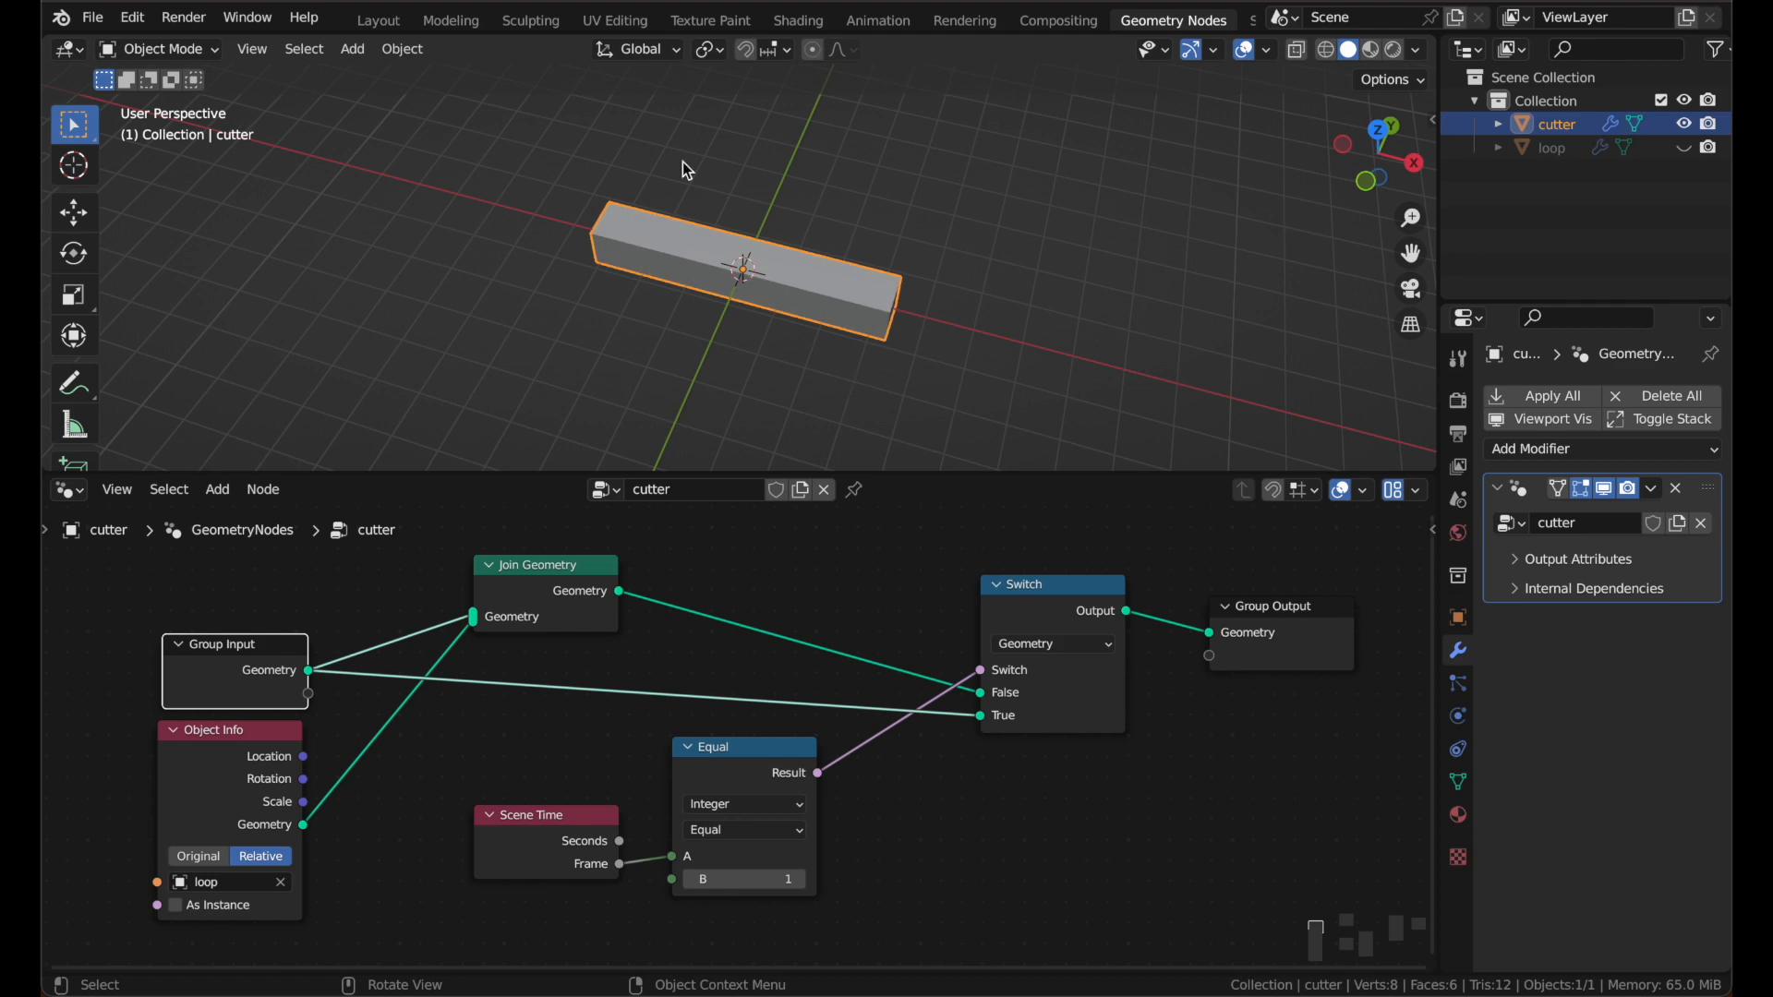
Step: In the Layout workspace's top view, move the cutter about 4.75 m along the X axis
click(379, 21)
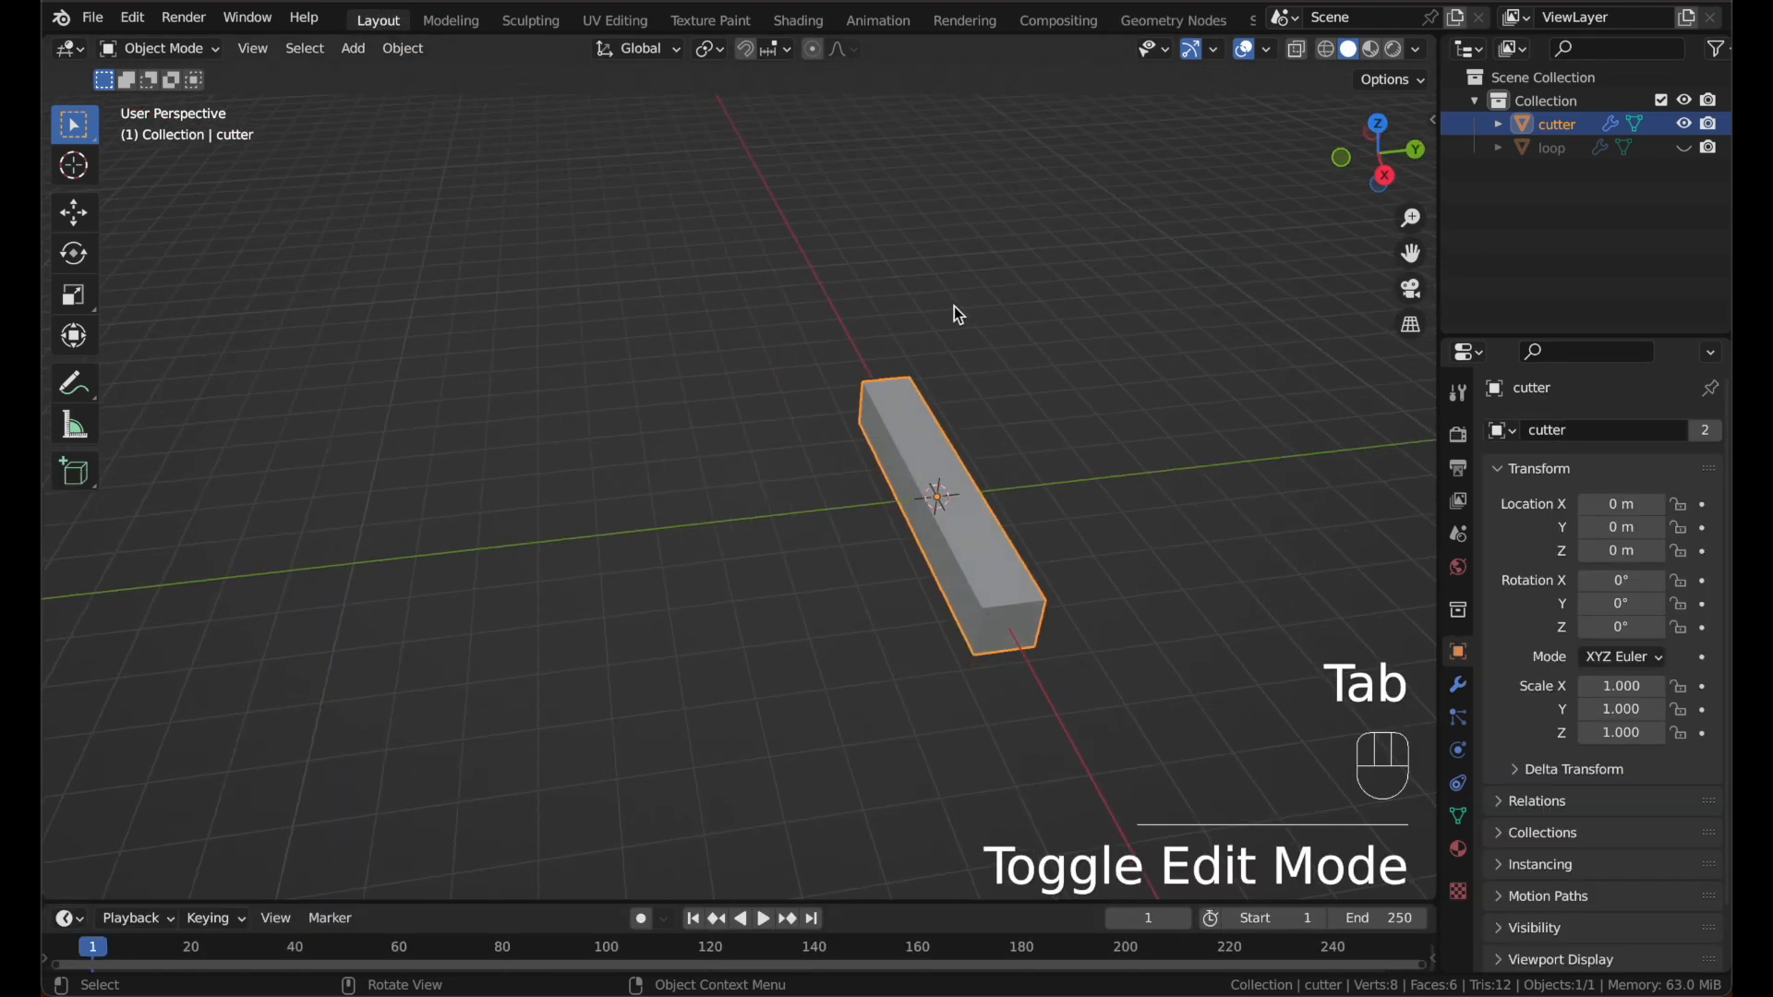
key(KP_7)
shift+middle_drag(958, 314, 897, 363)
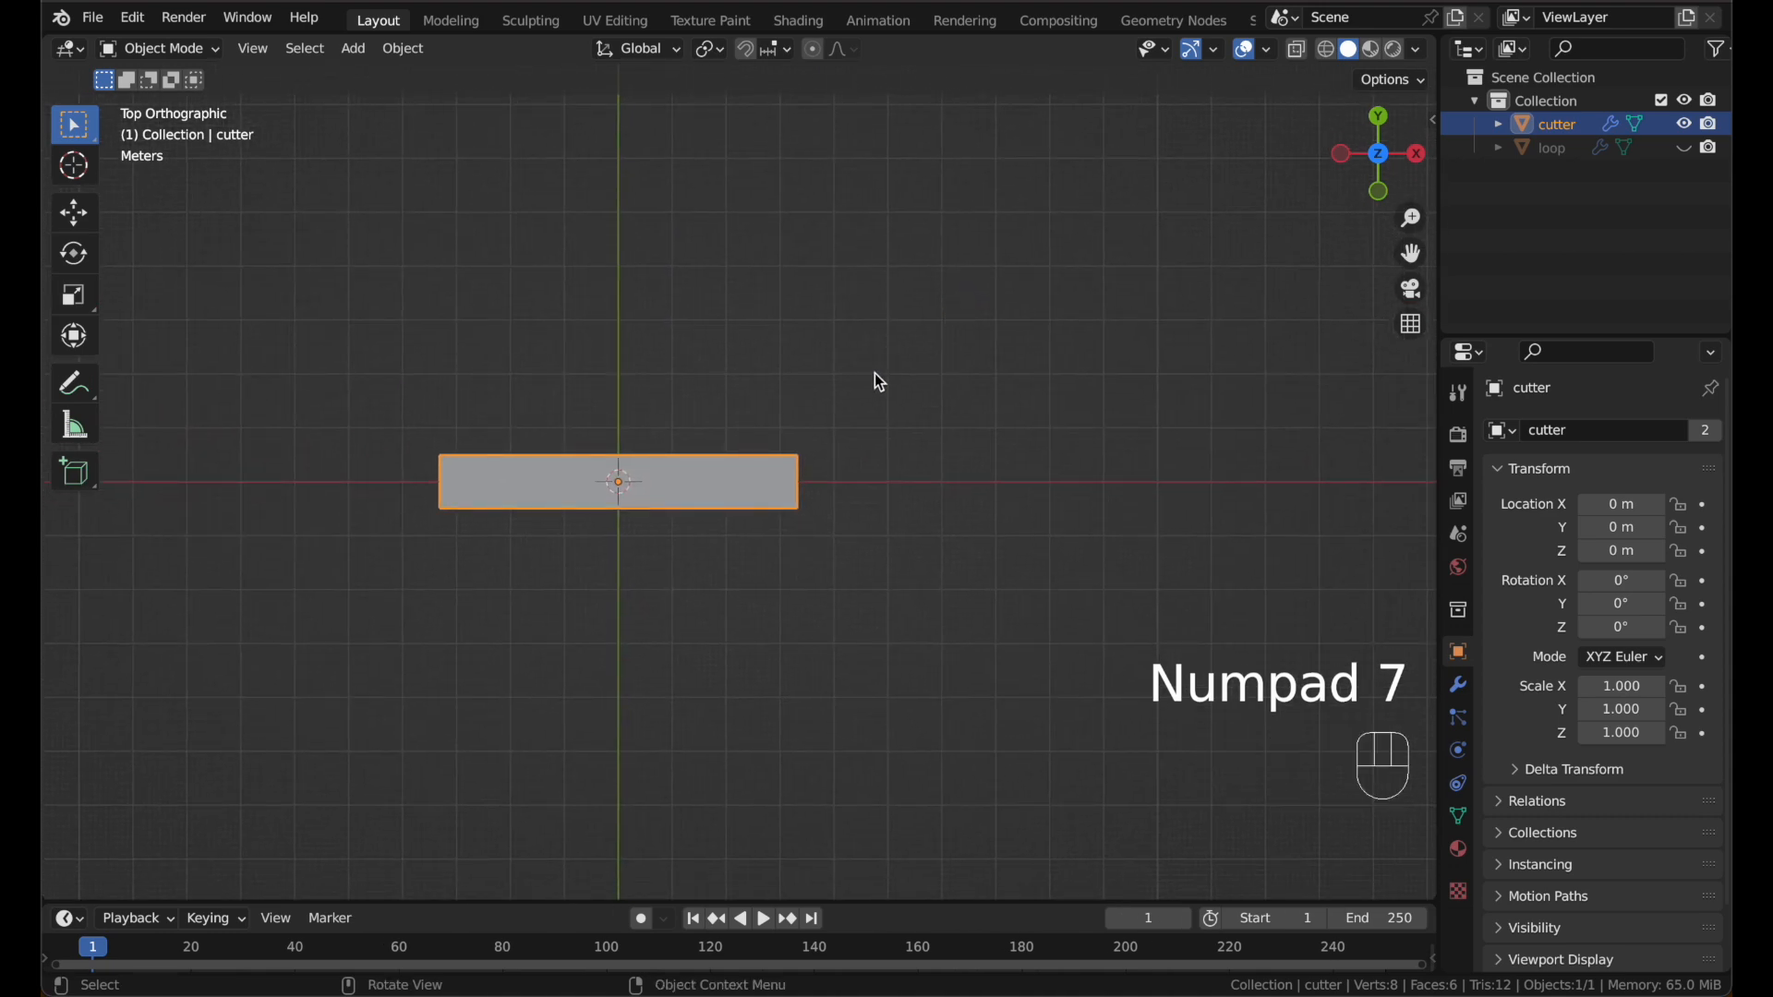
key(g)
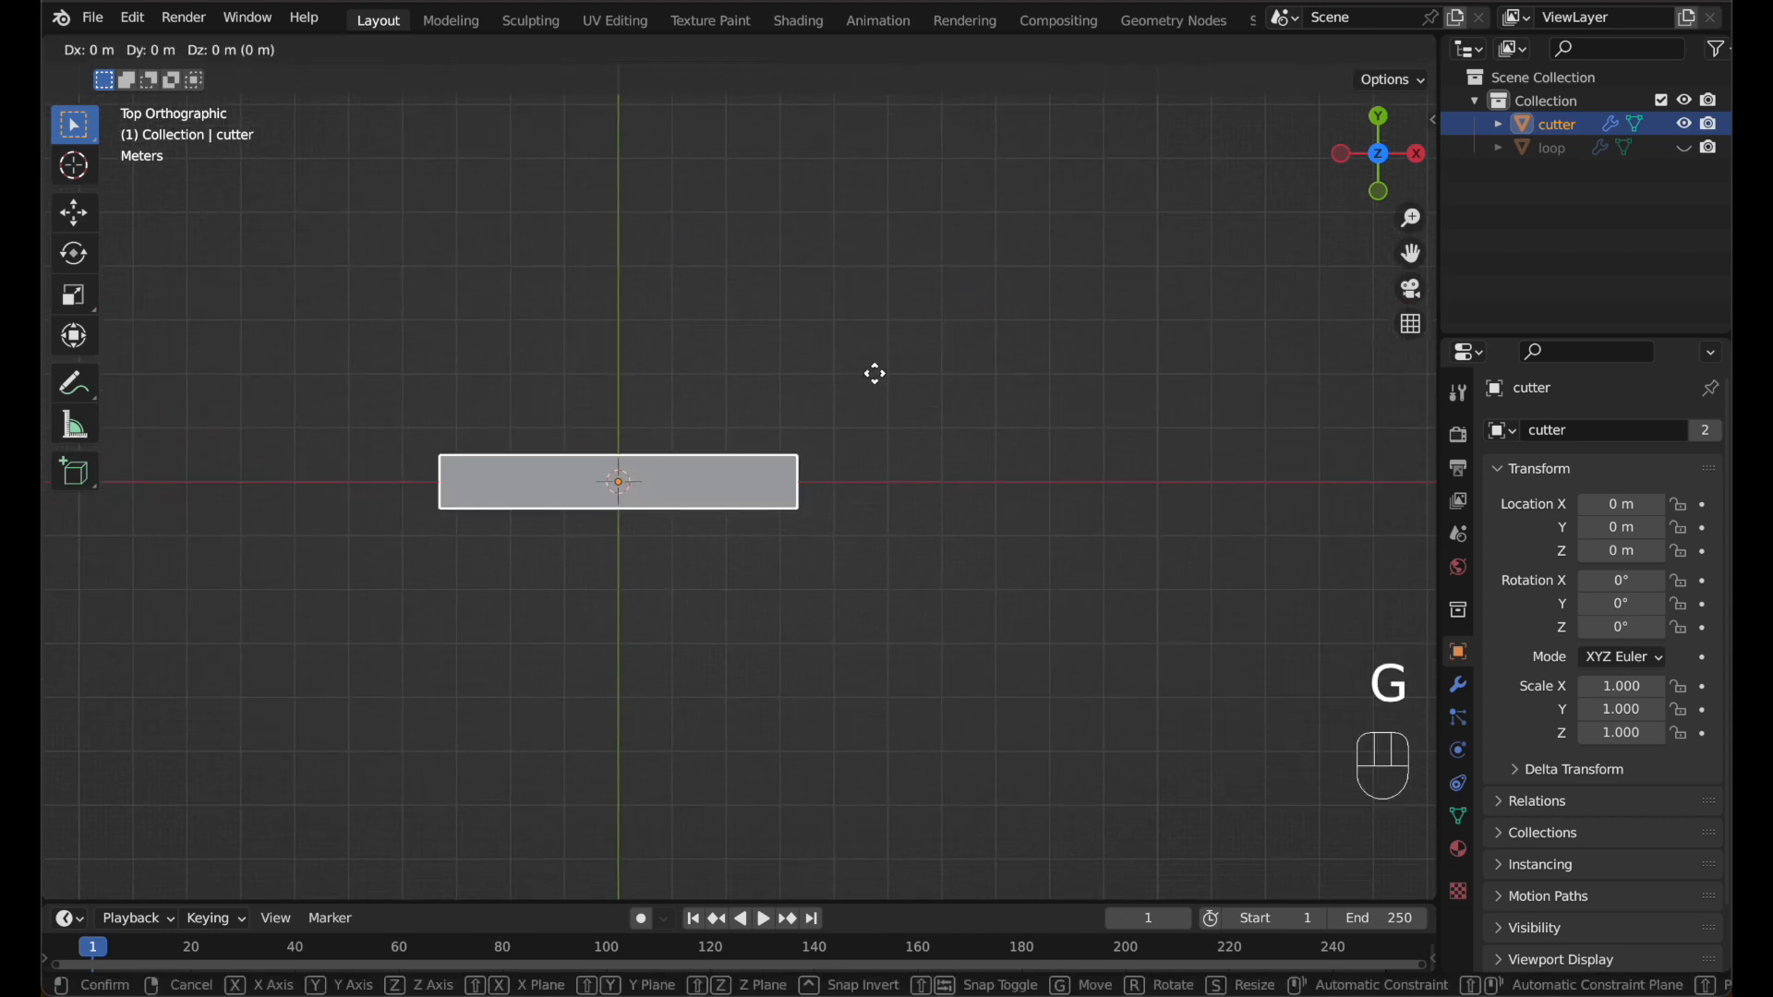
key(x)
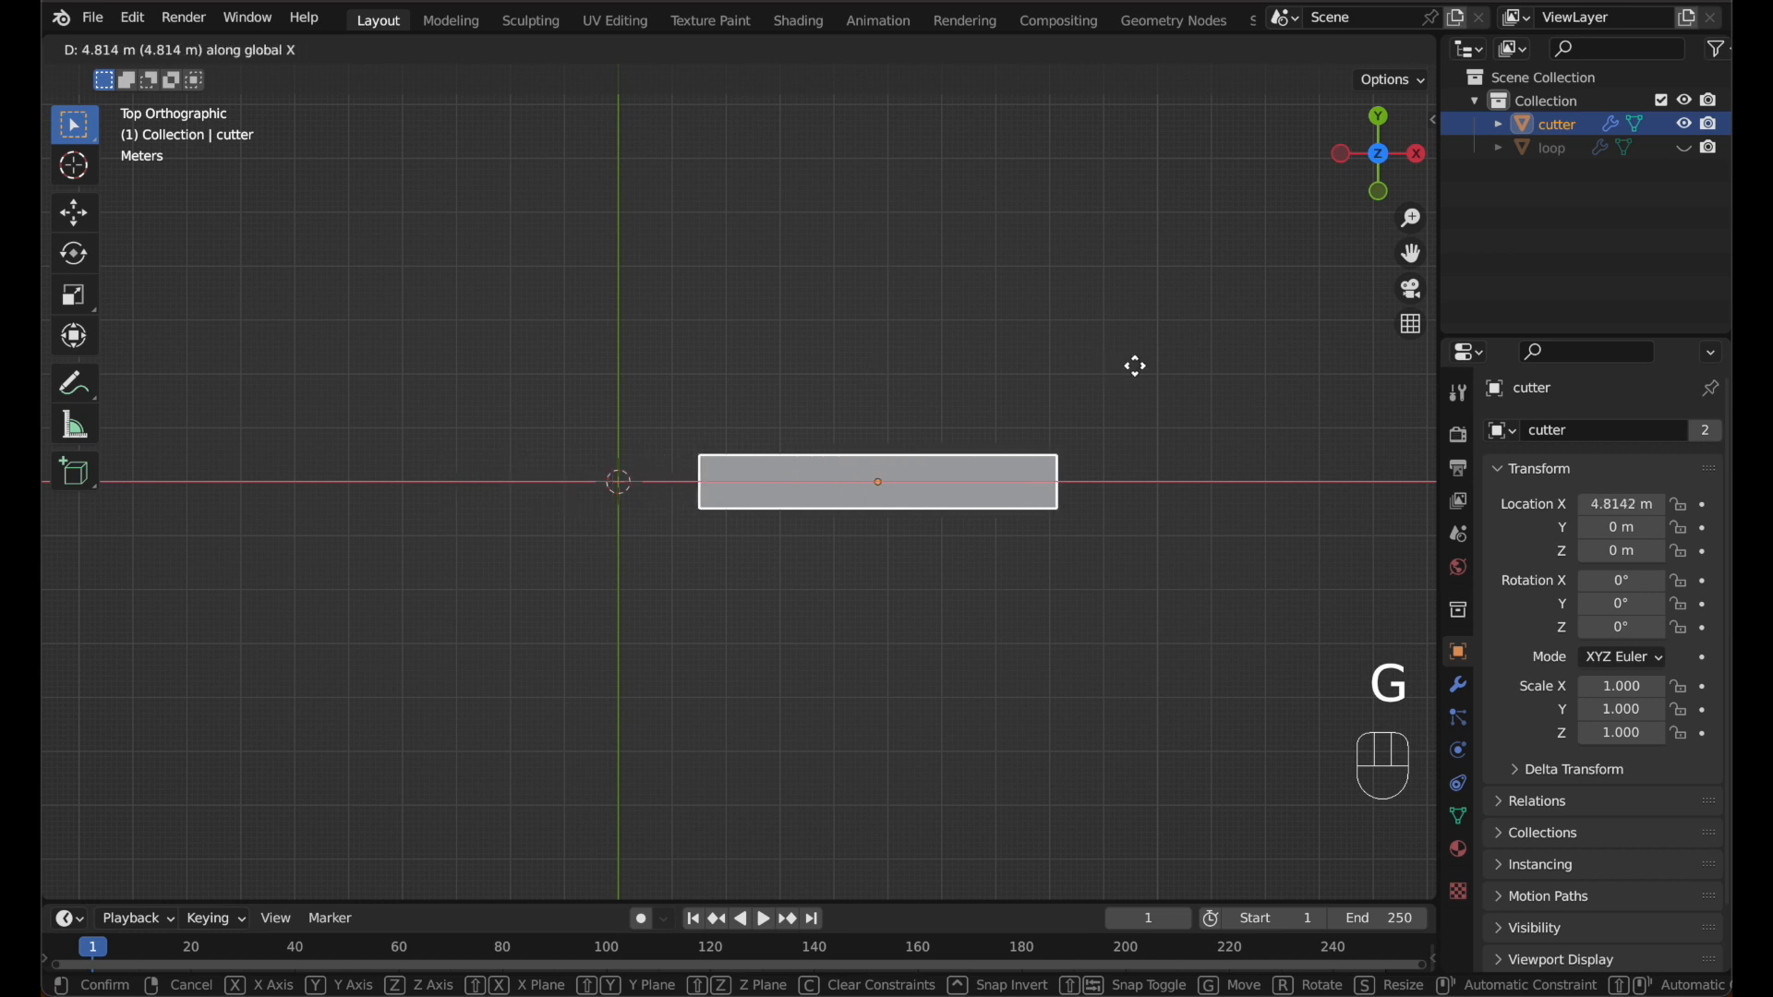
click(1128, 369)
Step: Add a plane at the origin and stretch its mesh to about three times its length along Y in Edit Mode
key(shift+a)
mouse_move(878, 332)
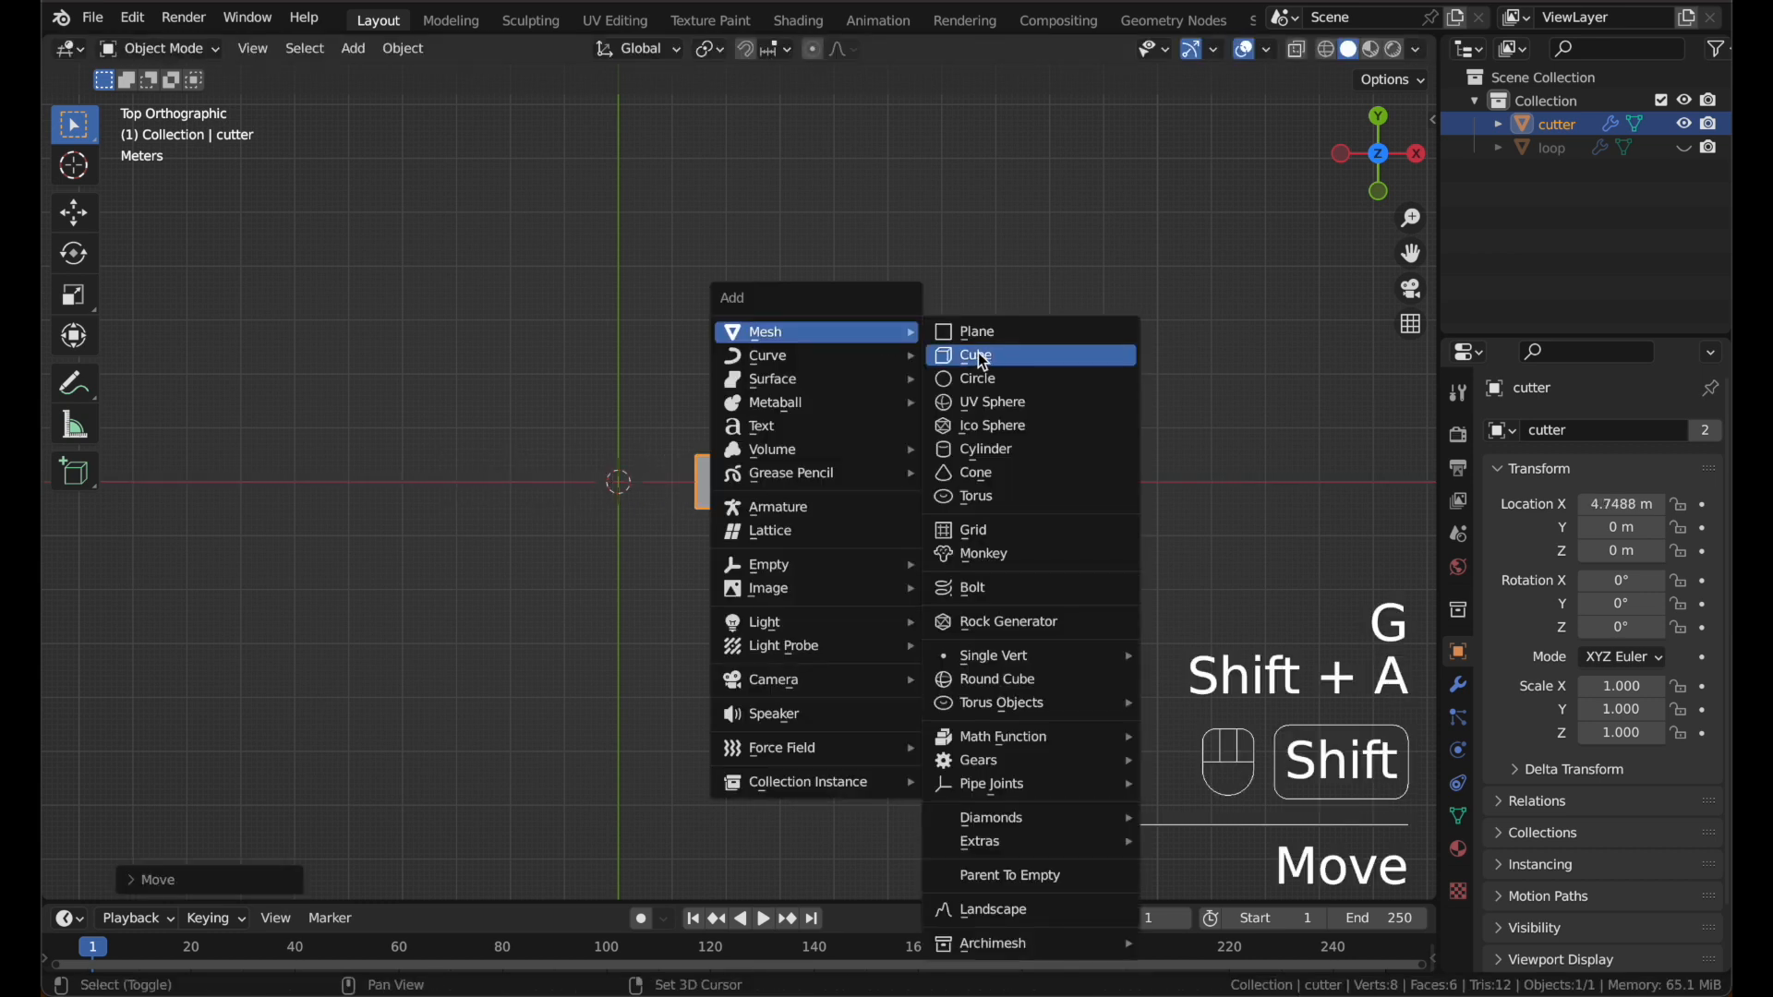
click(985, 336)
key(Tab)
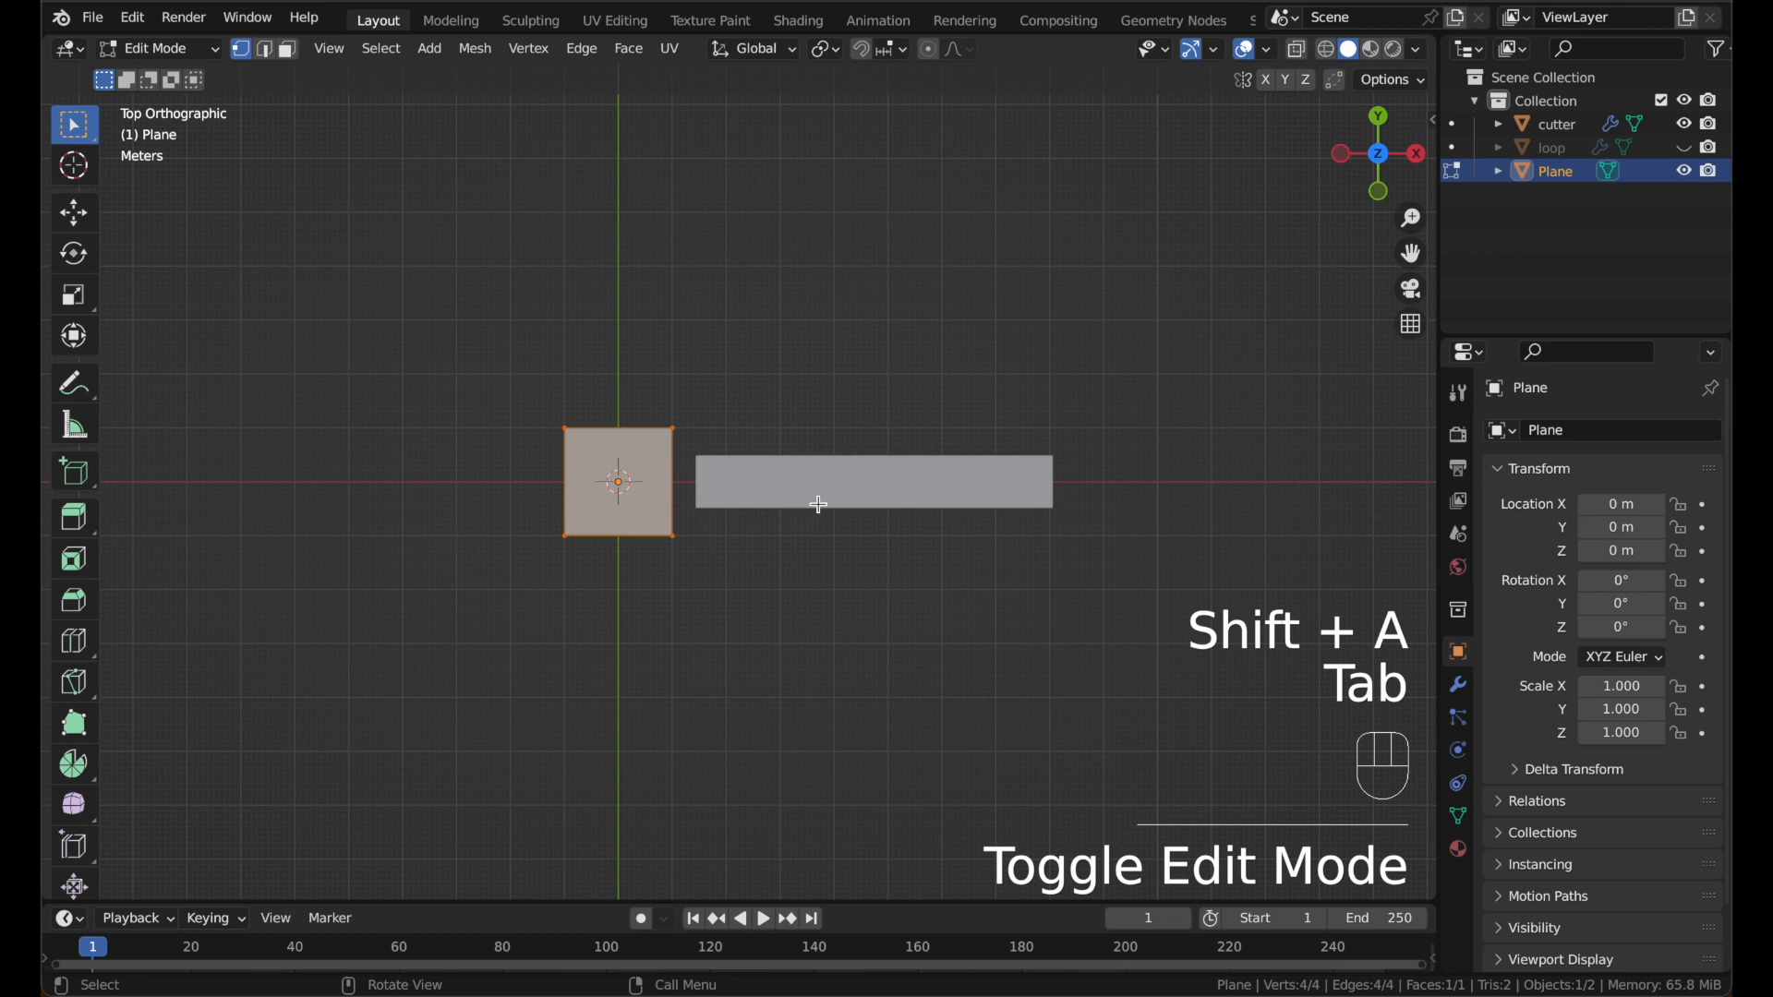
key(s)
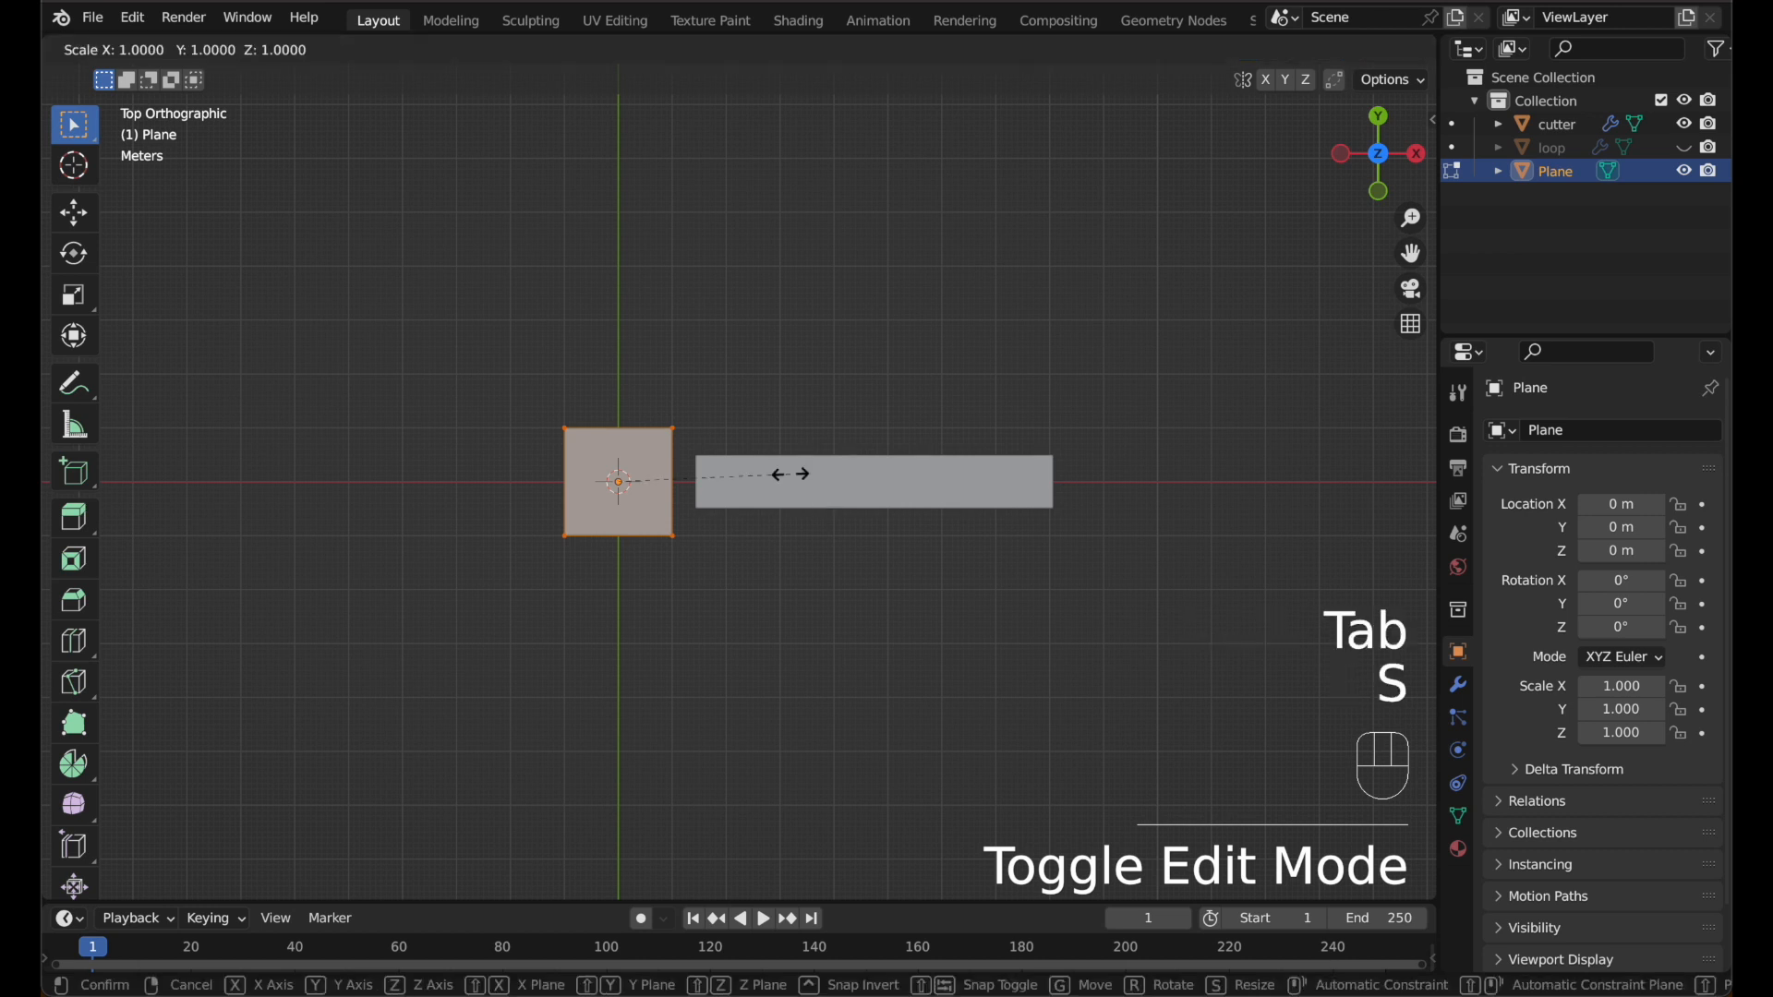
key(y)
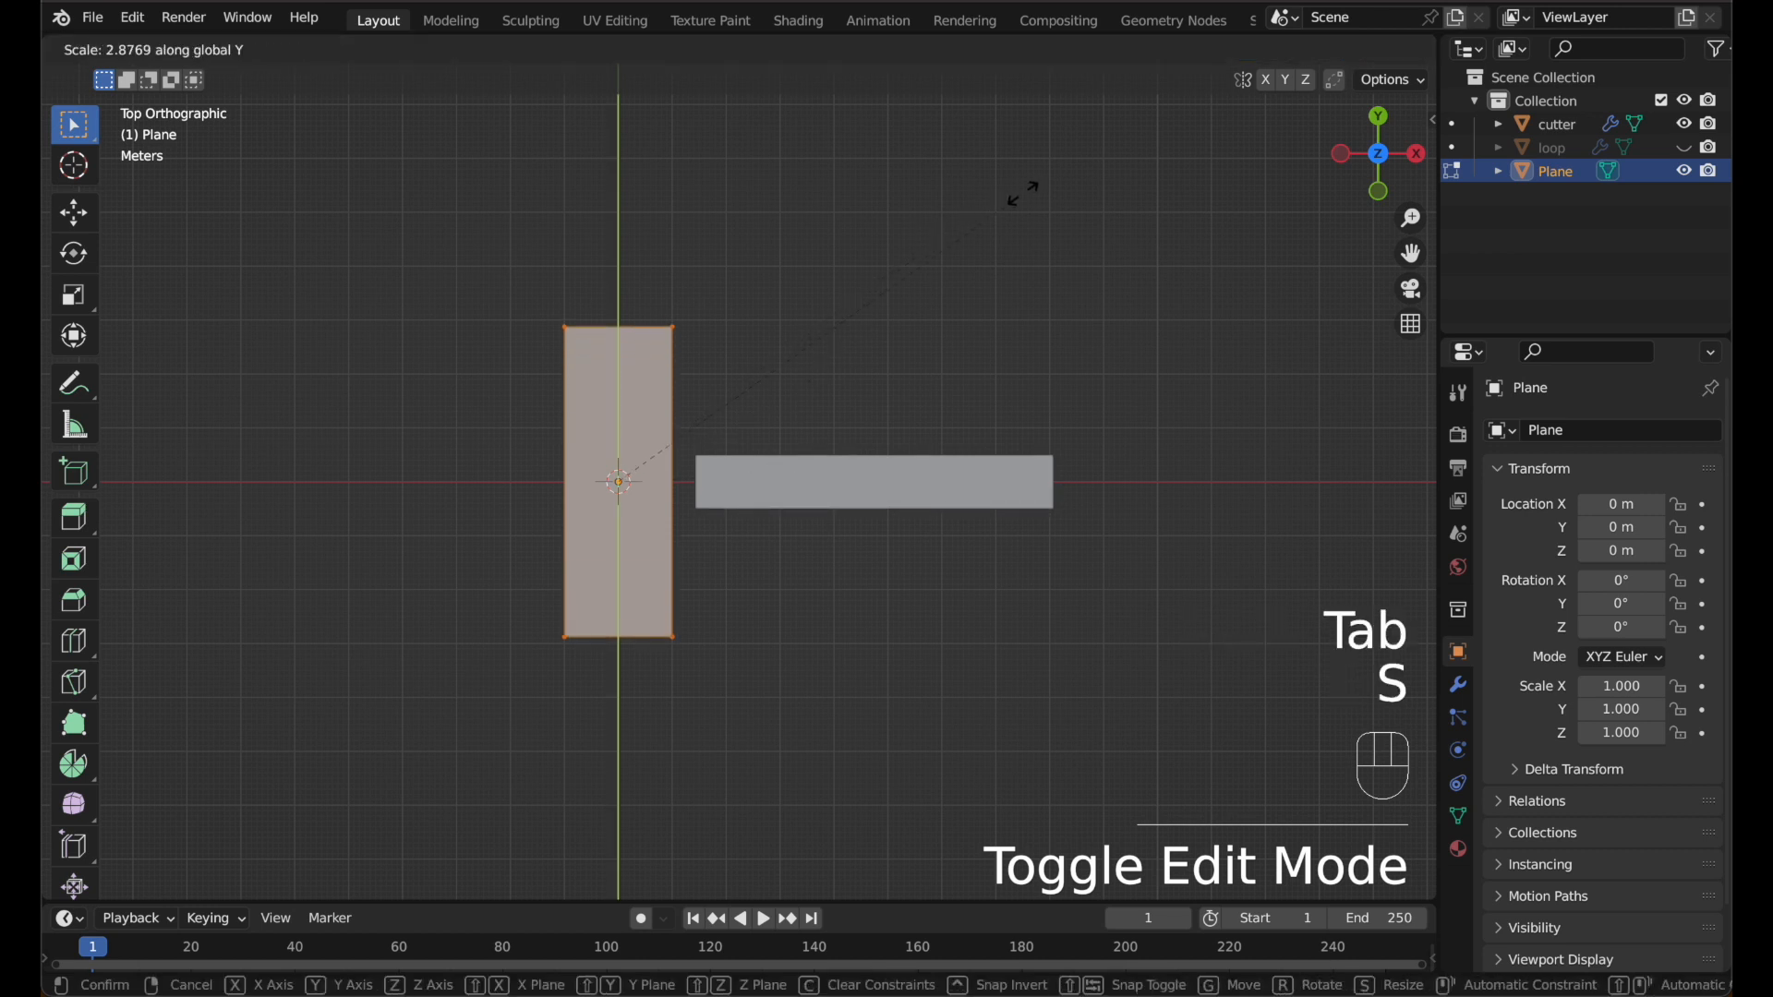
click(1040, 190)
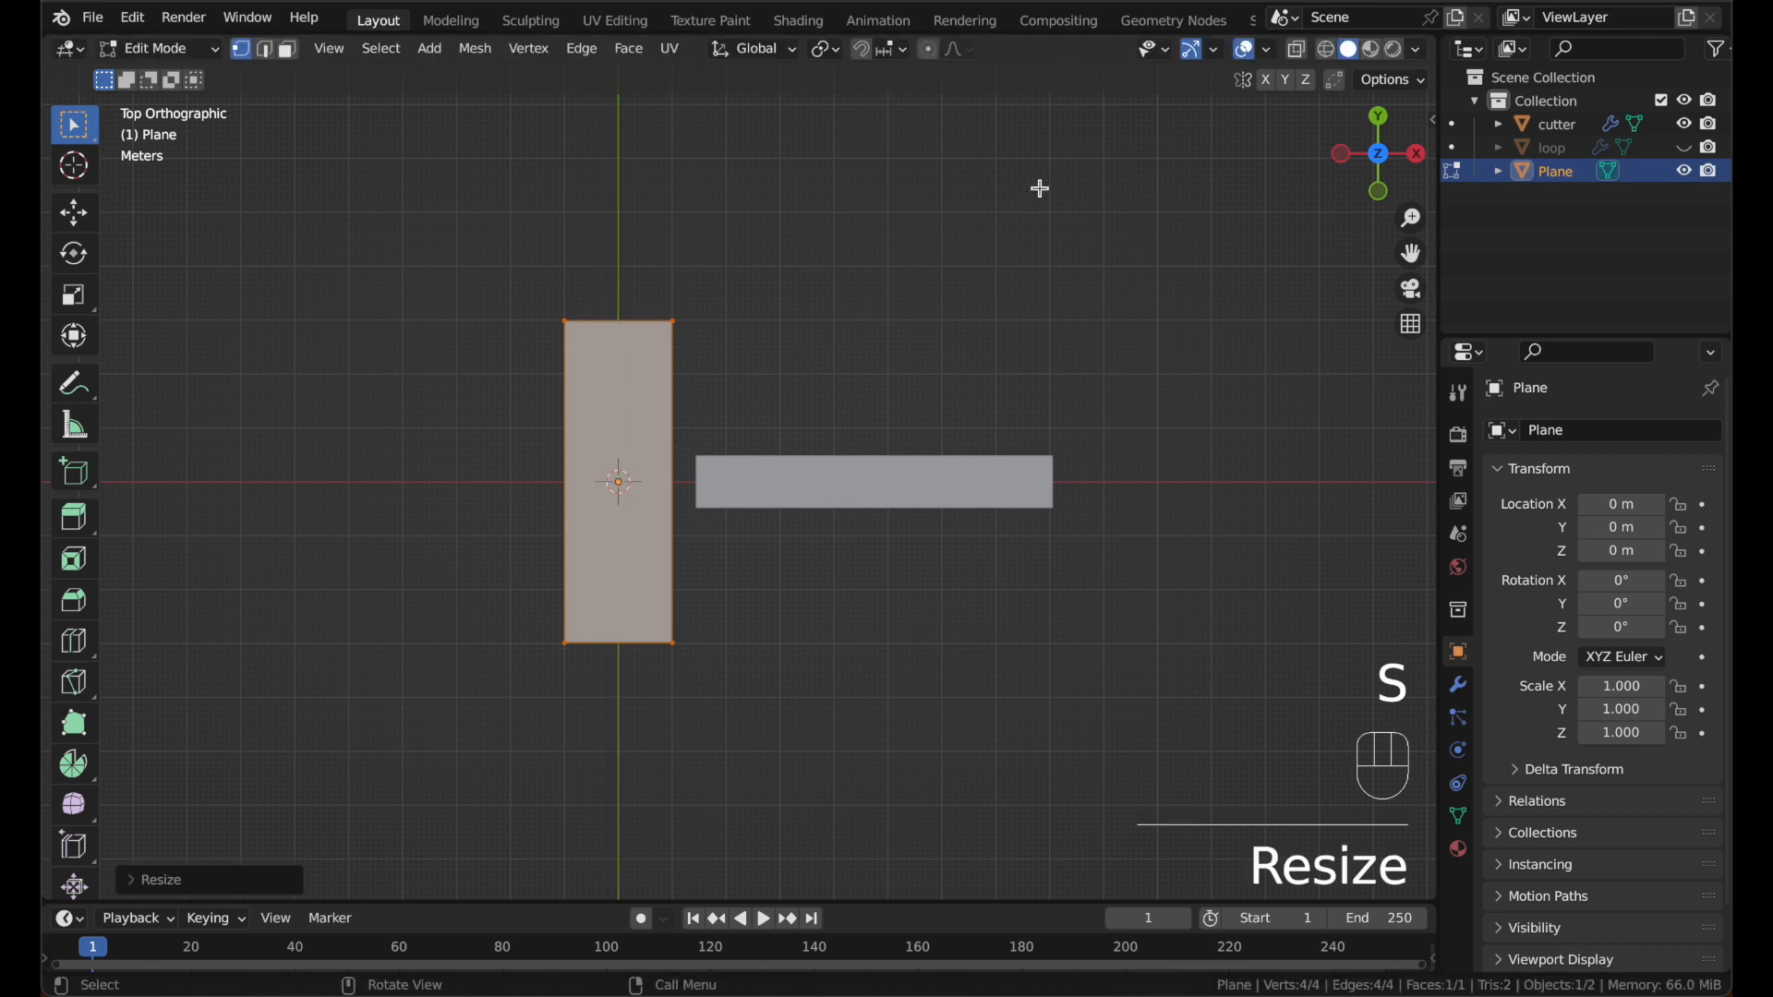
Step: Add a centred lengthwise loop cut to the plane and delete the vertices on its negative X side
key(ctrl+r)
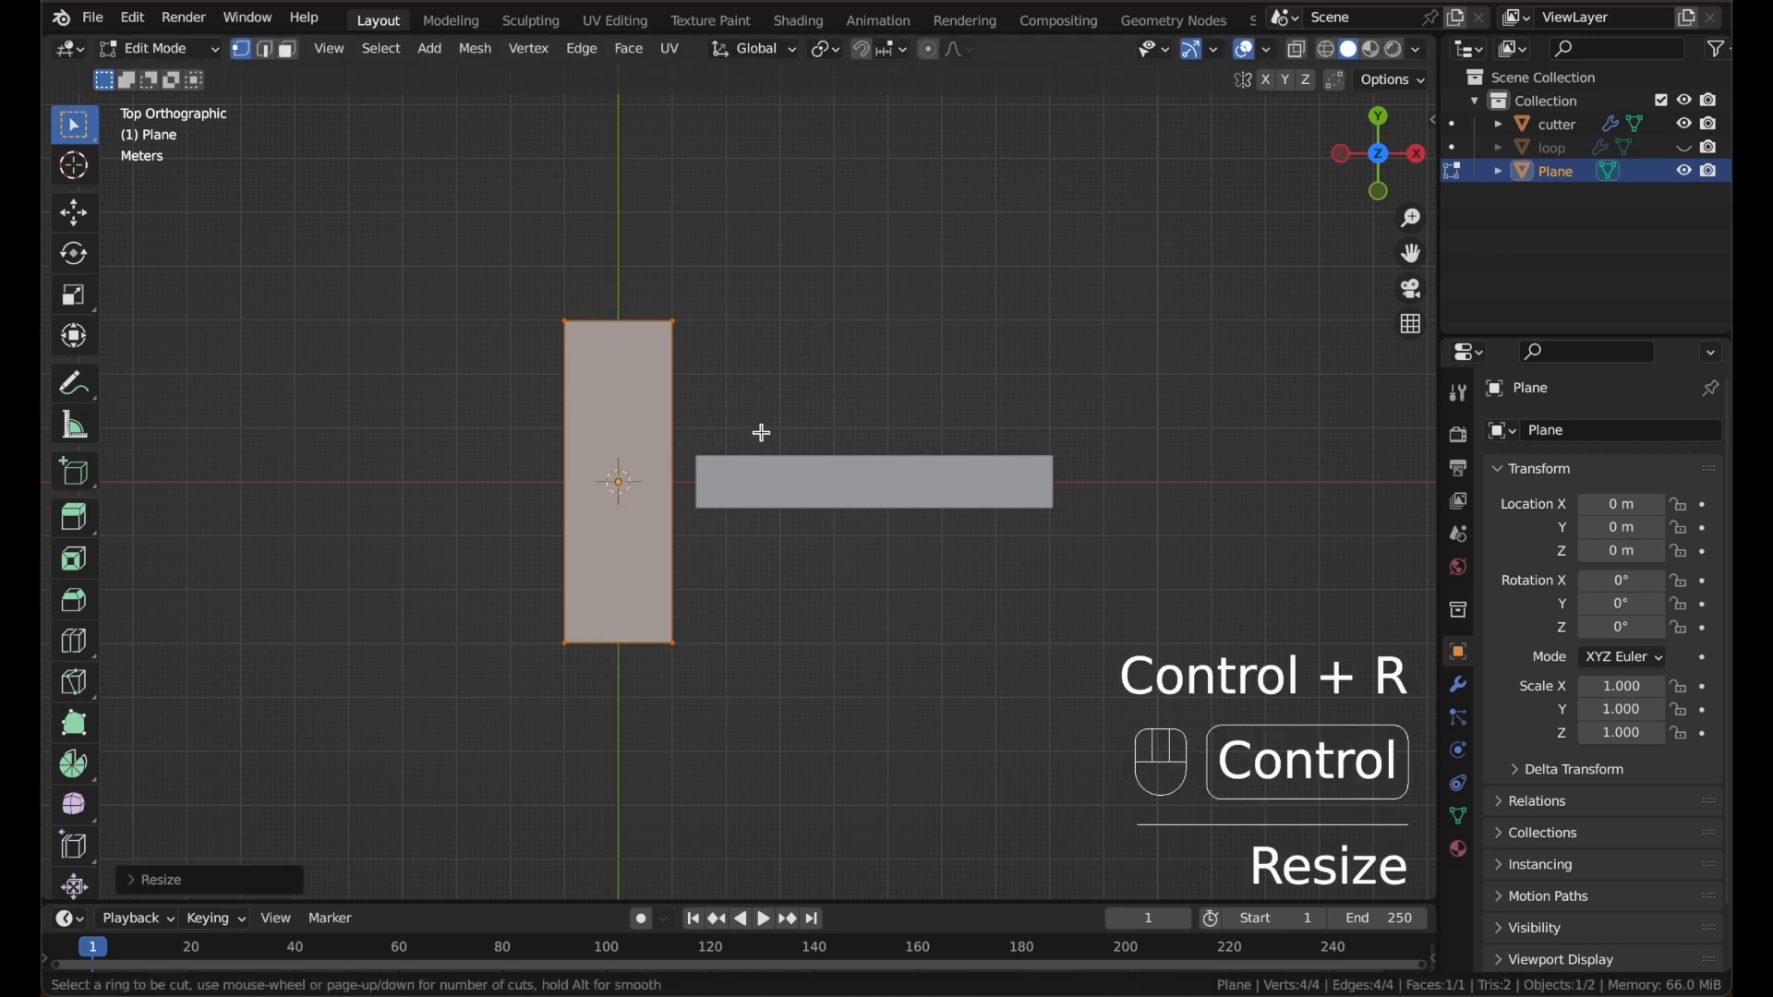
click(640, 319)
right_click(636, 323)
drag(535, 269, 591, 757)
key(x)
click(573, 703)
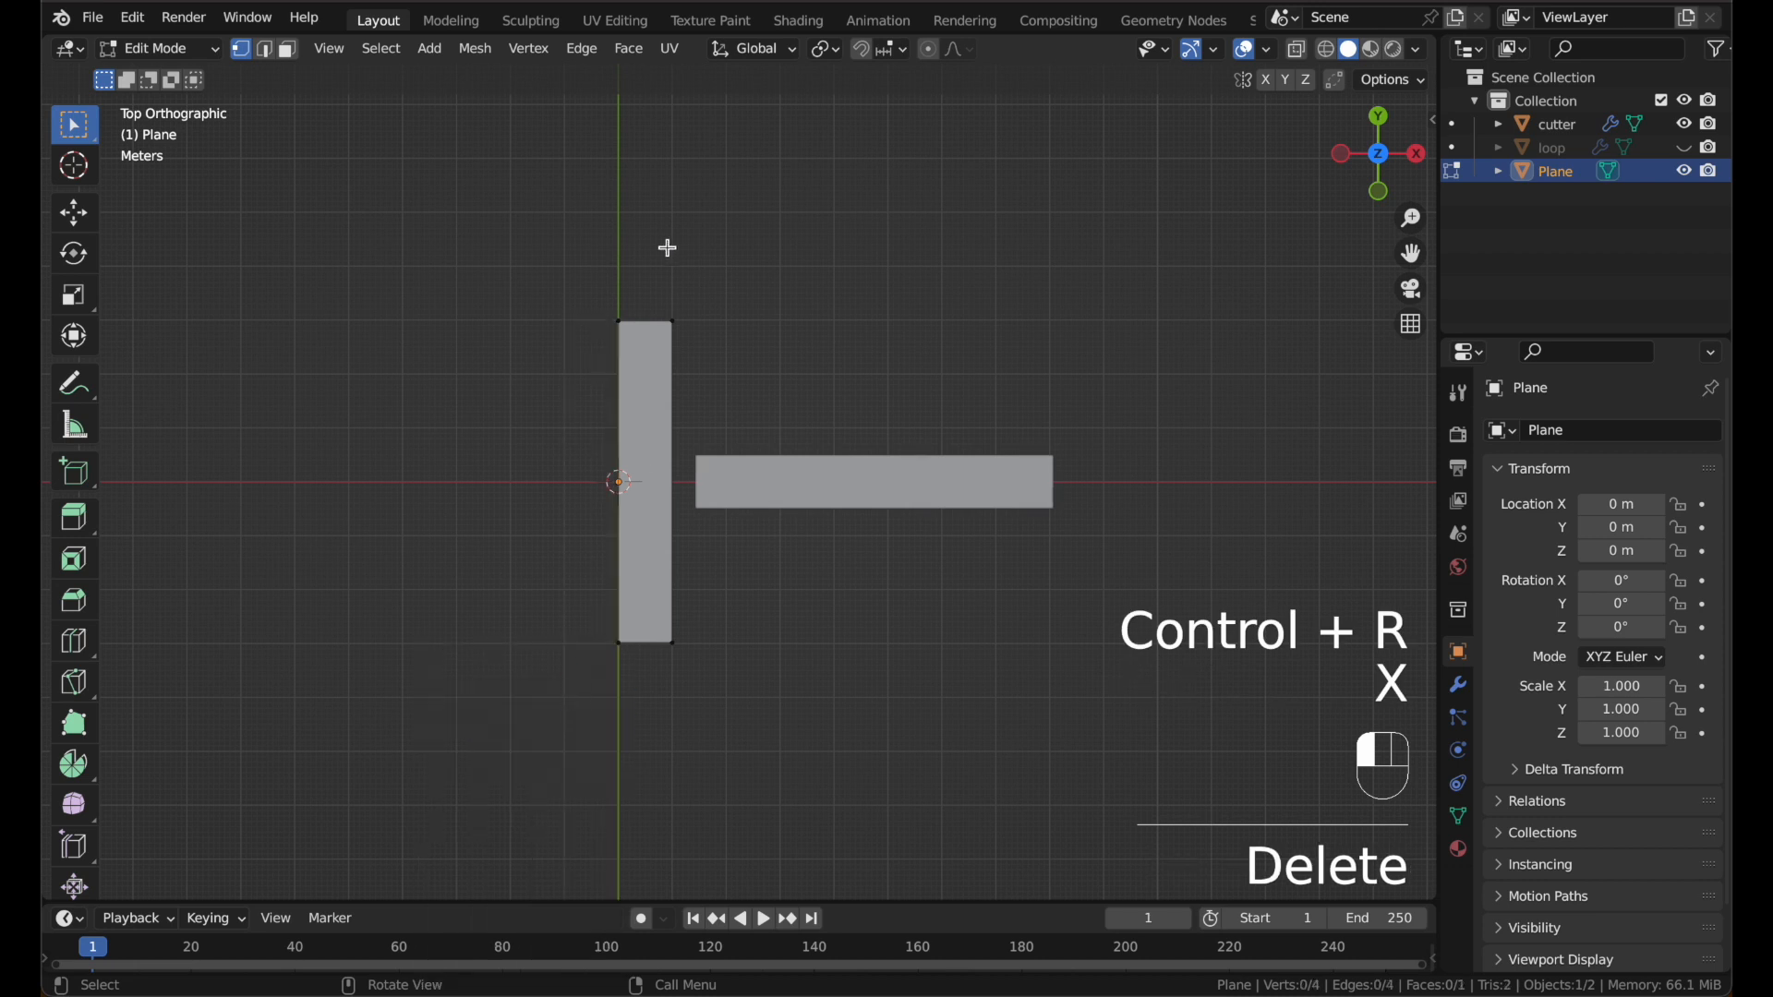
Step: Widen the plane by moving its positive-X edge outward along X, and return to Object Mode
drag(665, 245, 759, 705)
key(g)
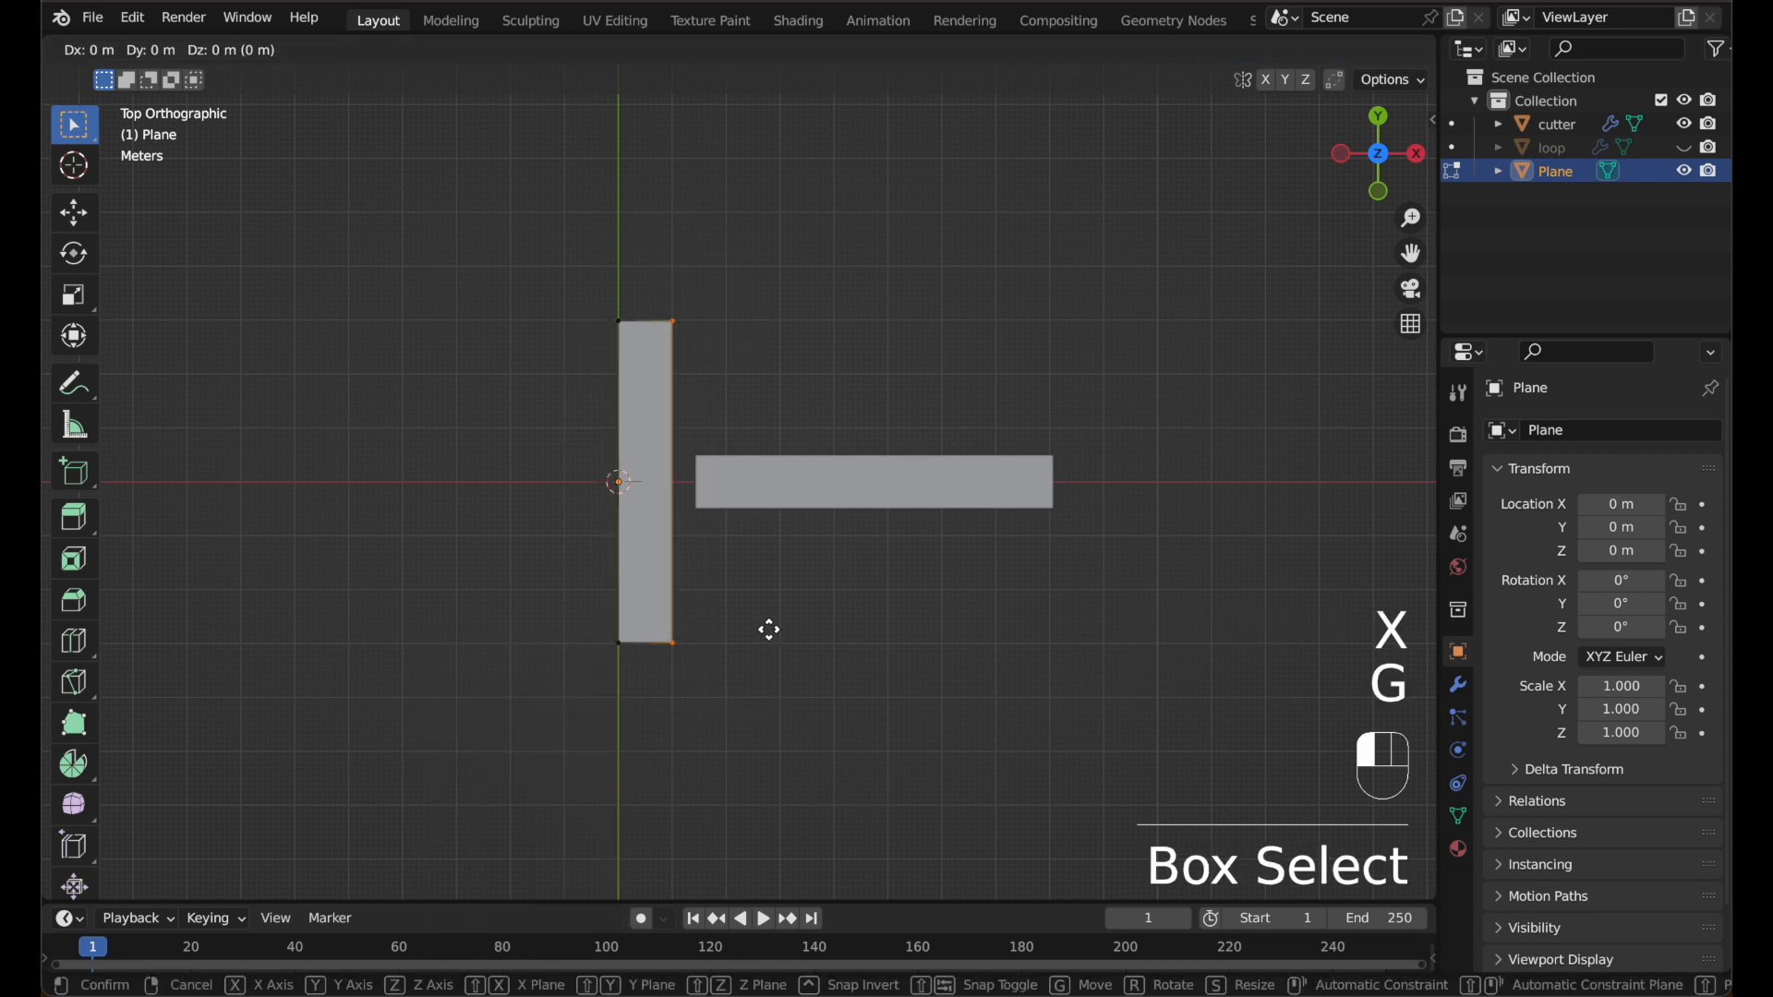
key(x)
click(839, 619)
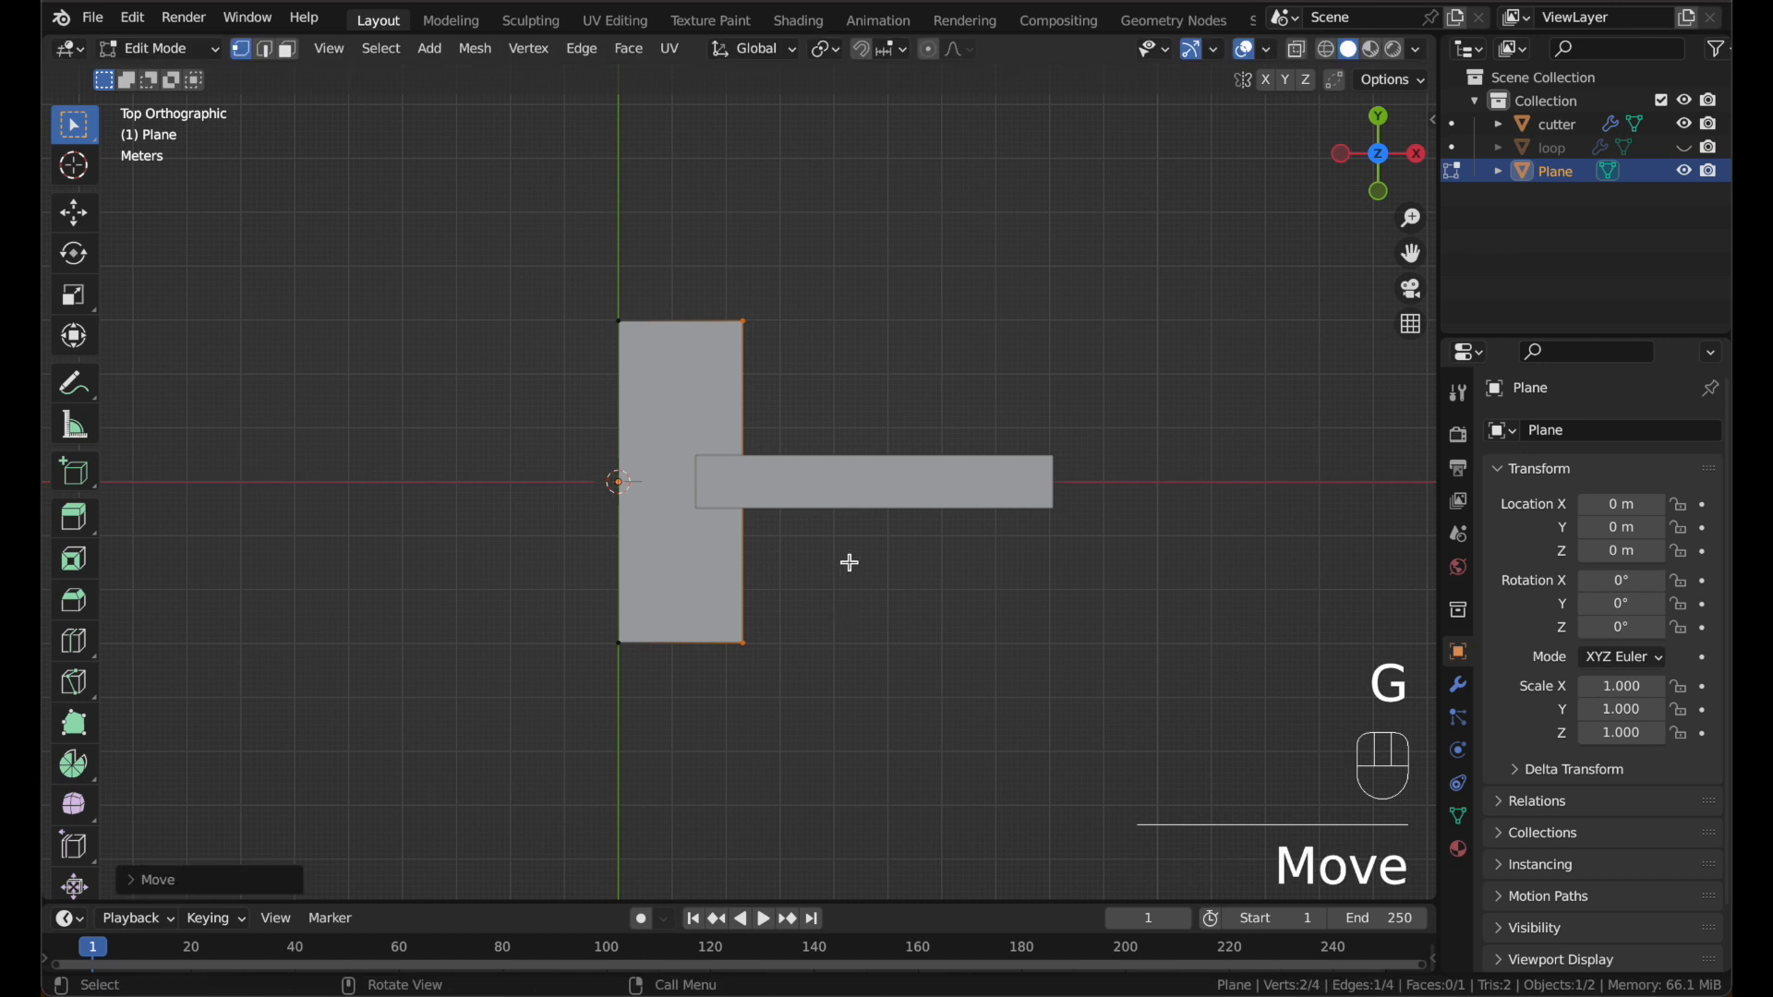
key(Tab)
Step: Move the cutter a little over 1.3 m along positive X so it clears the widened plane
click(857, 490)
key(g)
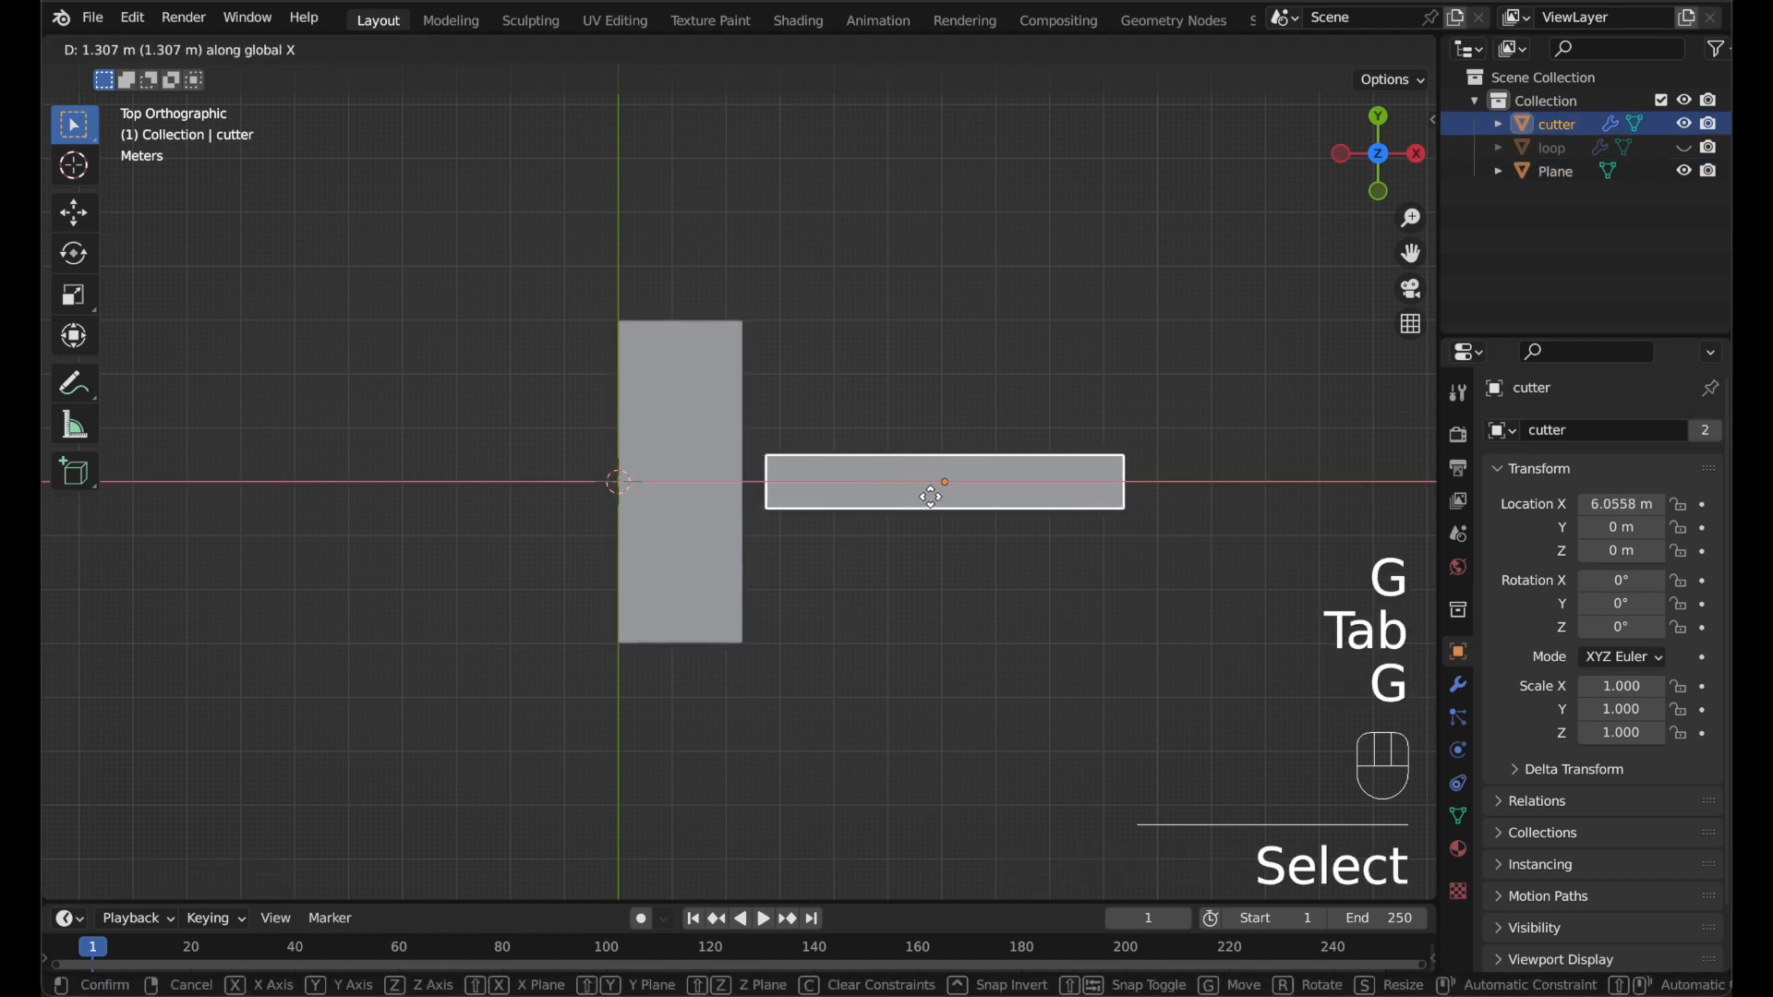
click(937, 506)
Step: Rename the plane object as wood
click(697, 352)
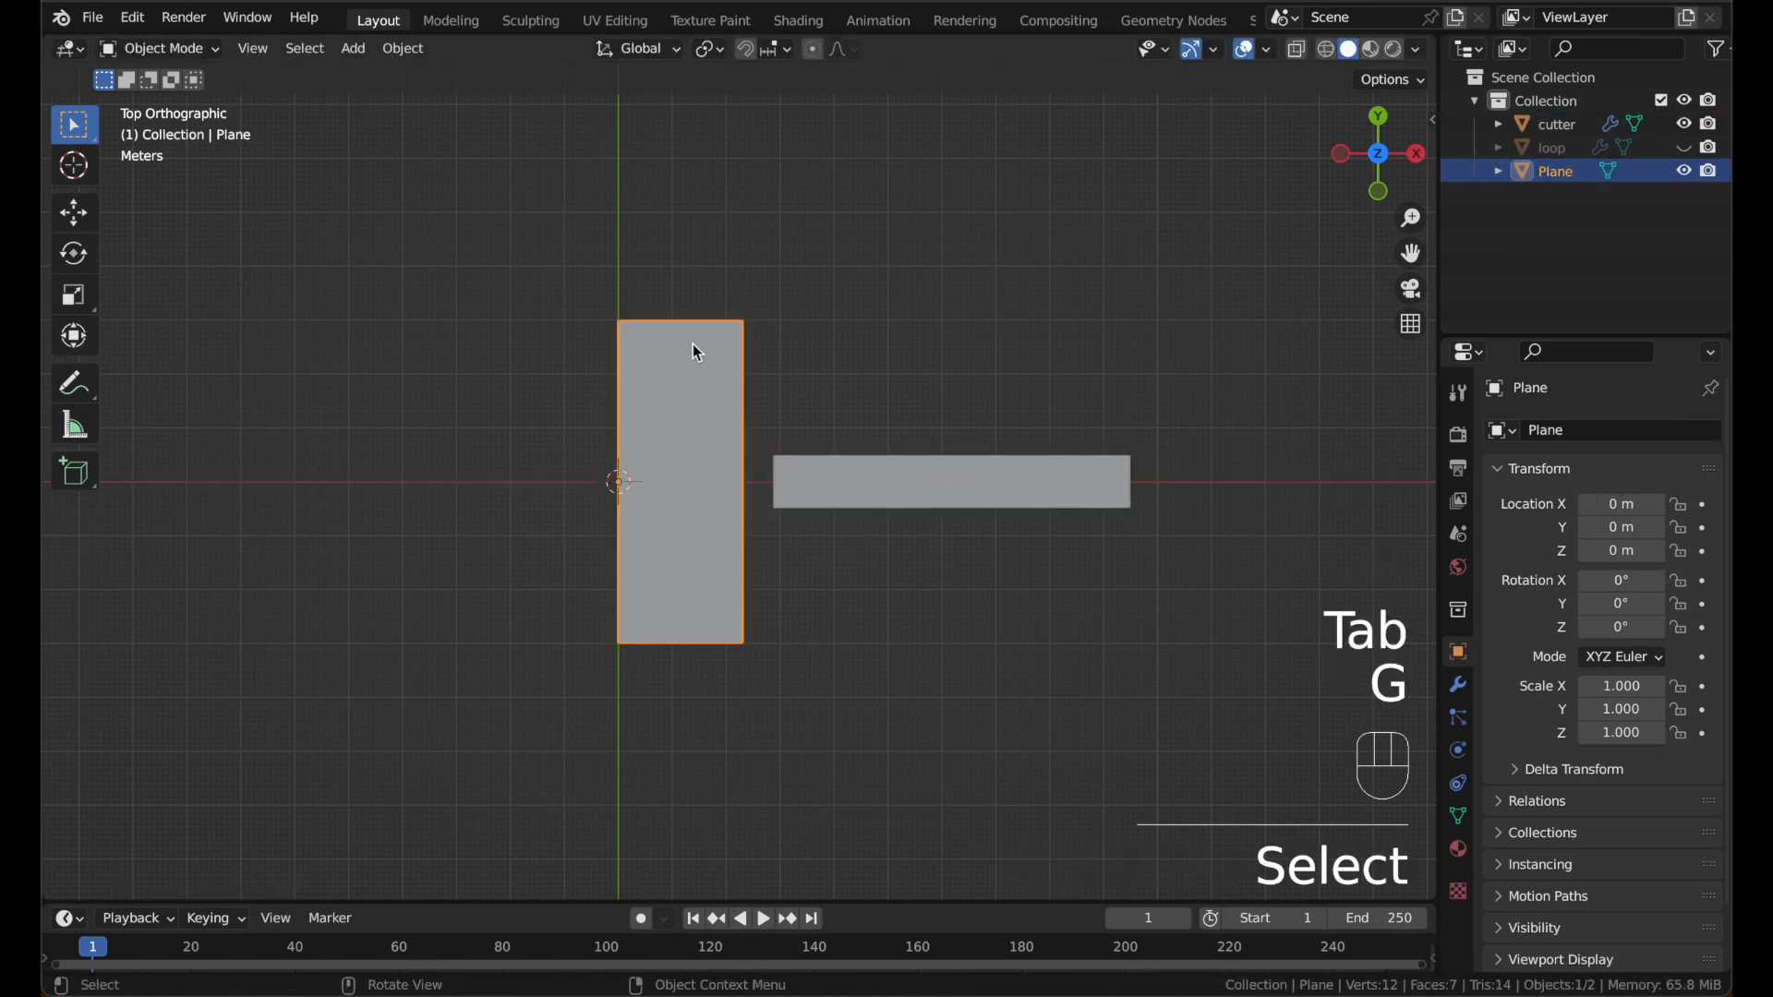
double_click(1556, 172)
text(wood)
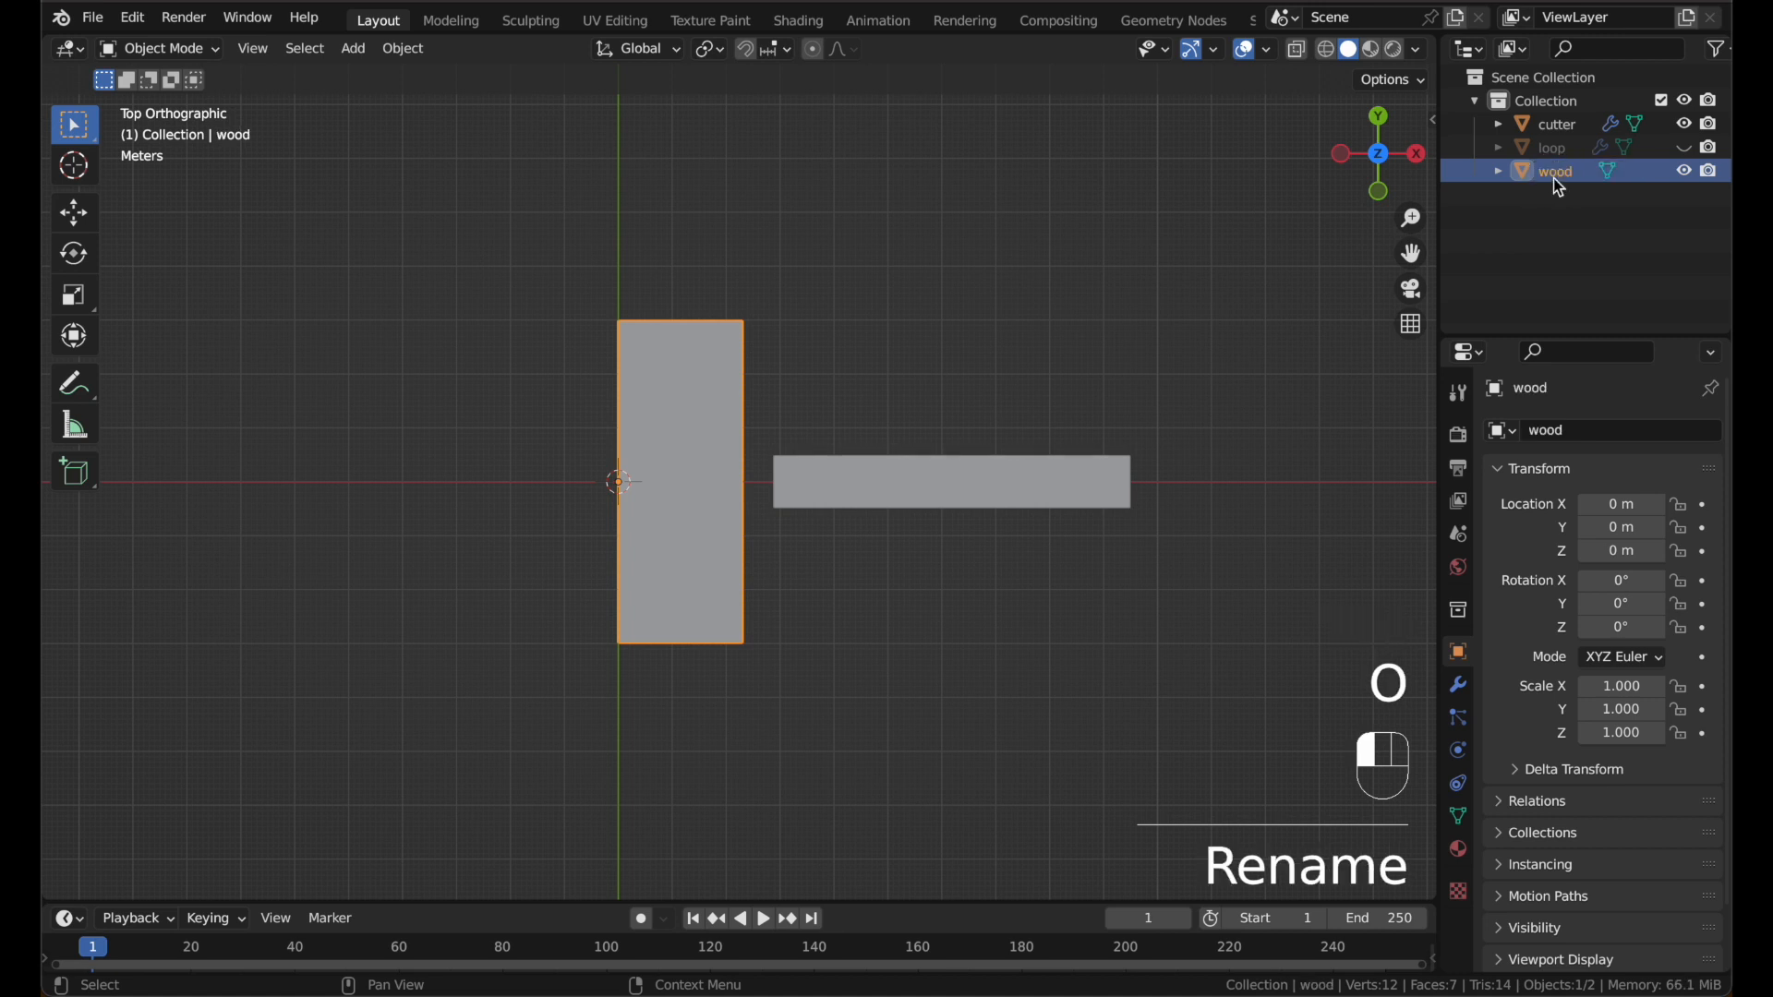
key(Return)
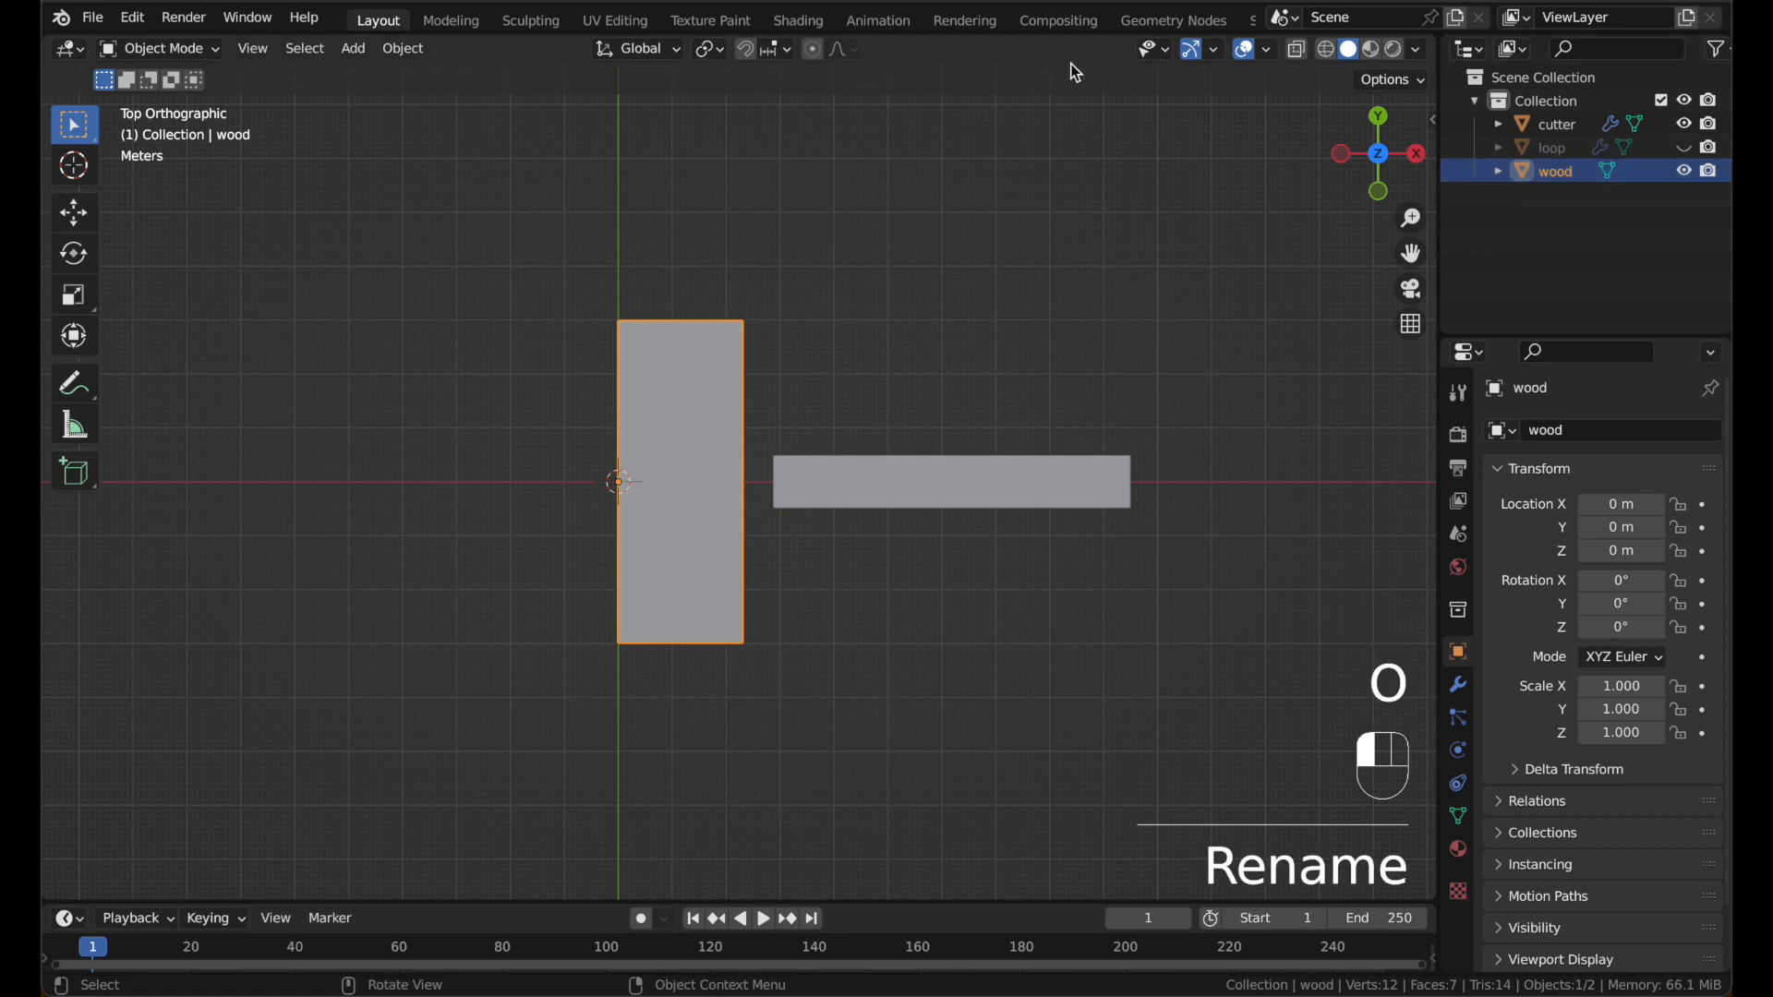
Step: In the Geometry Nodes workspace, create a new node tree for the wood object and name it wood
click(1169, 22)
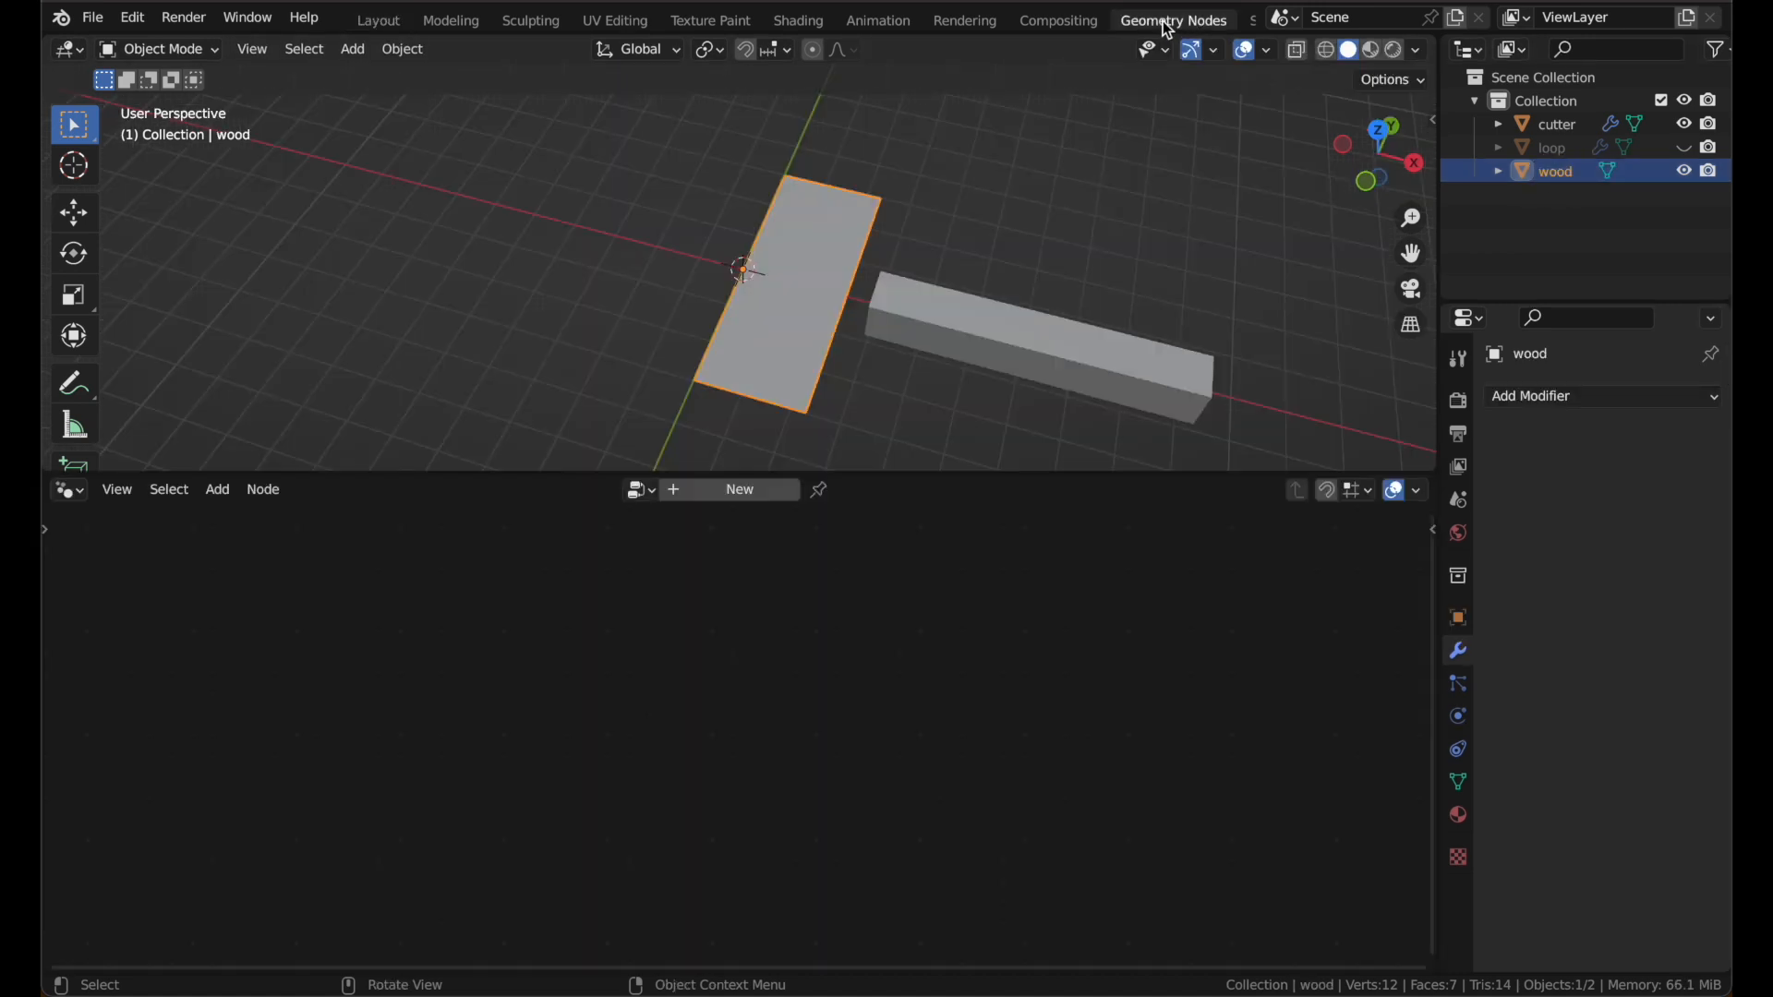
click(750, 507)
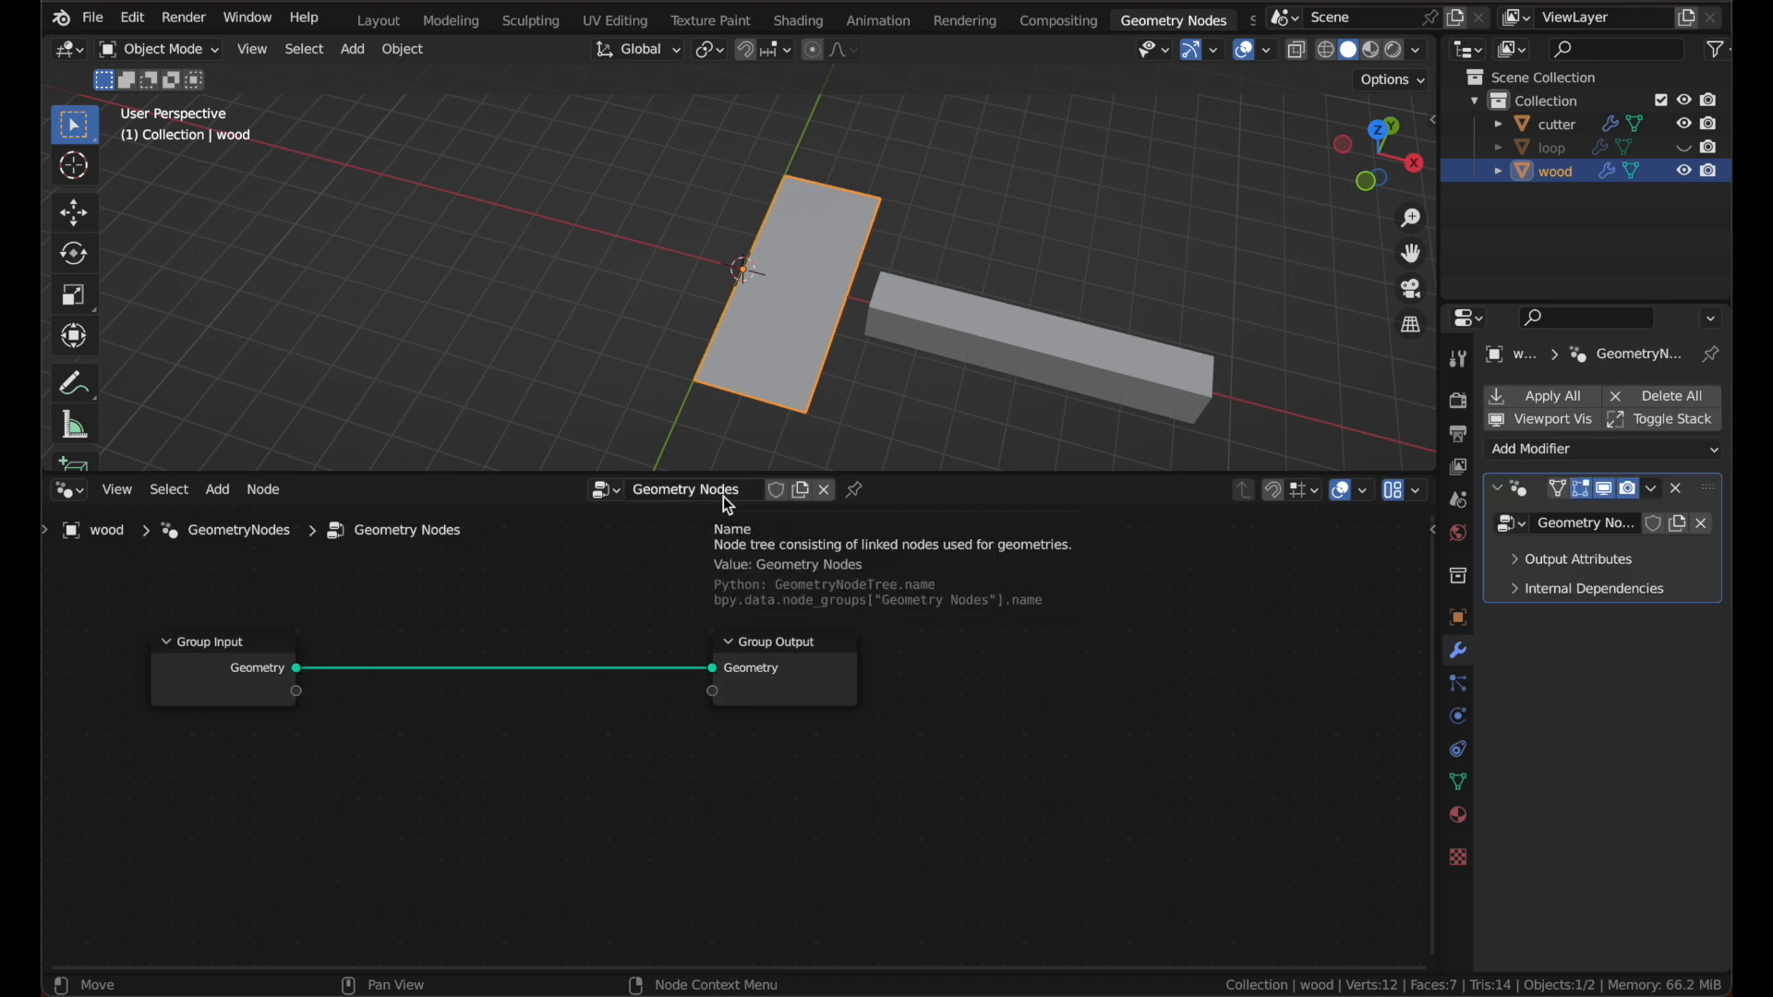
click(724, 497)
text(wood)
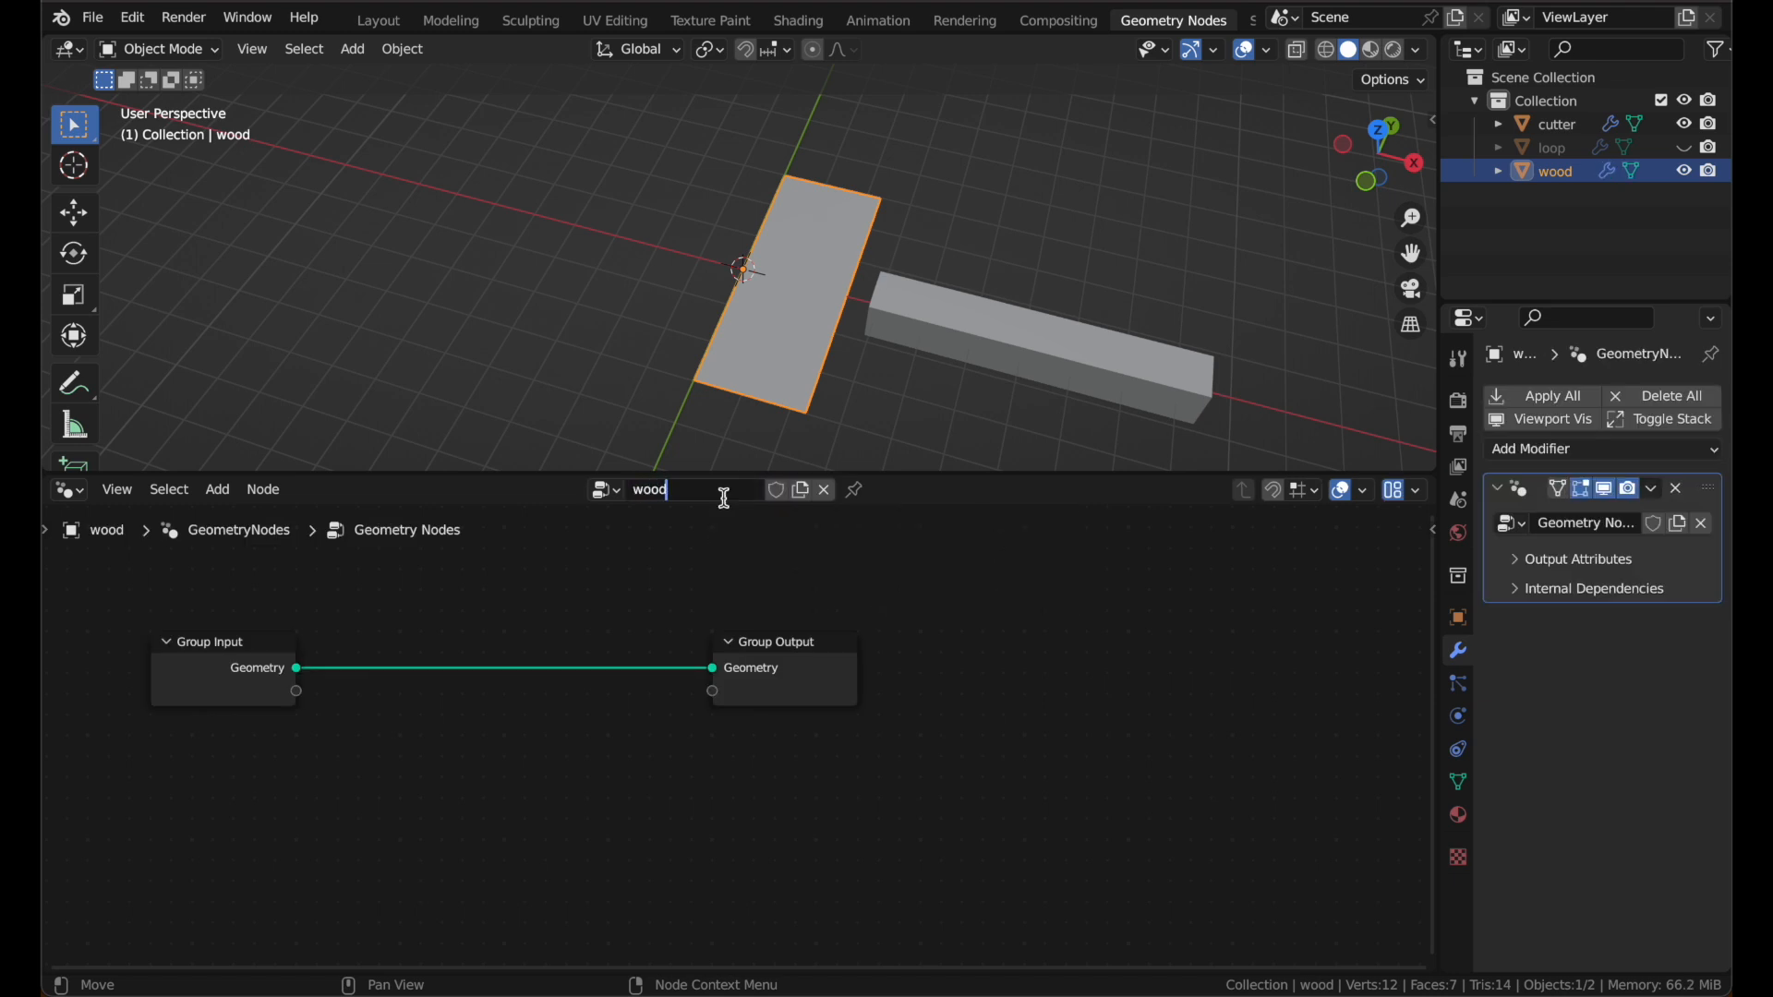
key(Return)
Step: Make room before the Group Output and insert a Mesh Boolean node on the wood geometry link, feeding Mesh 1
drag(817, 642, 1188, 643)
key(shift+a)
text(mesh)
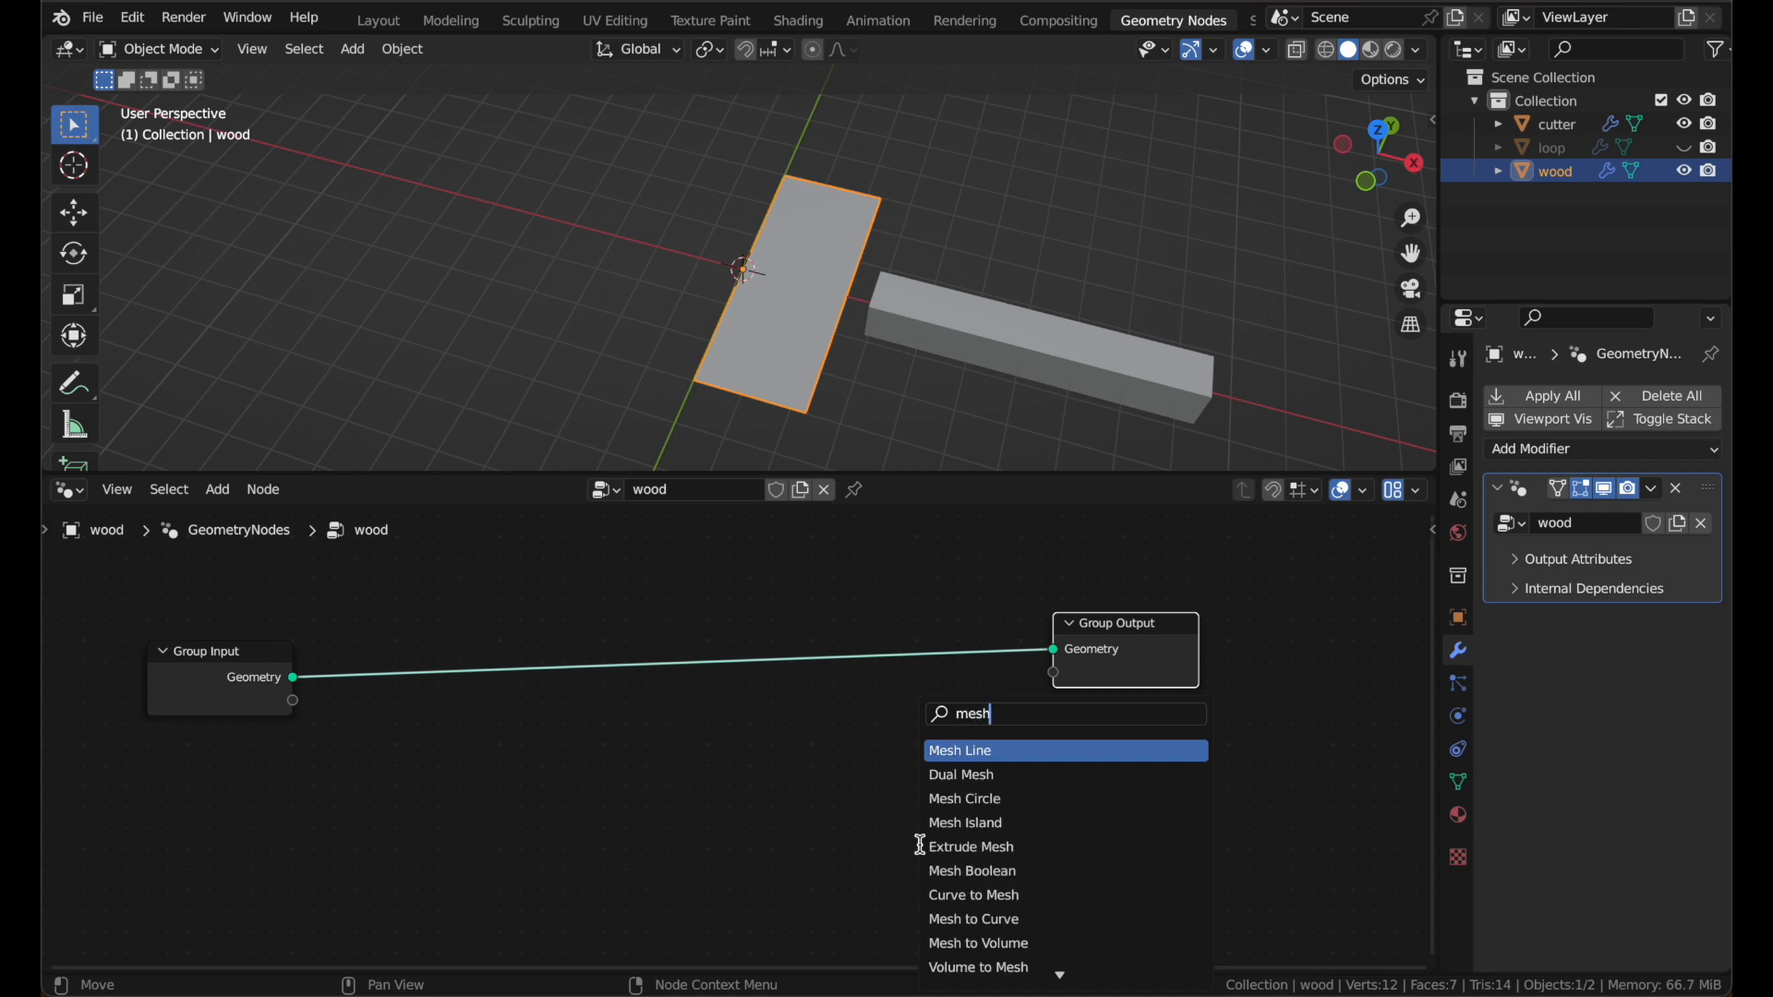
click(923, 870)
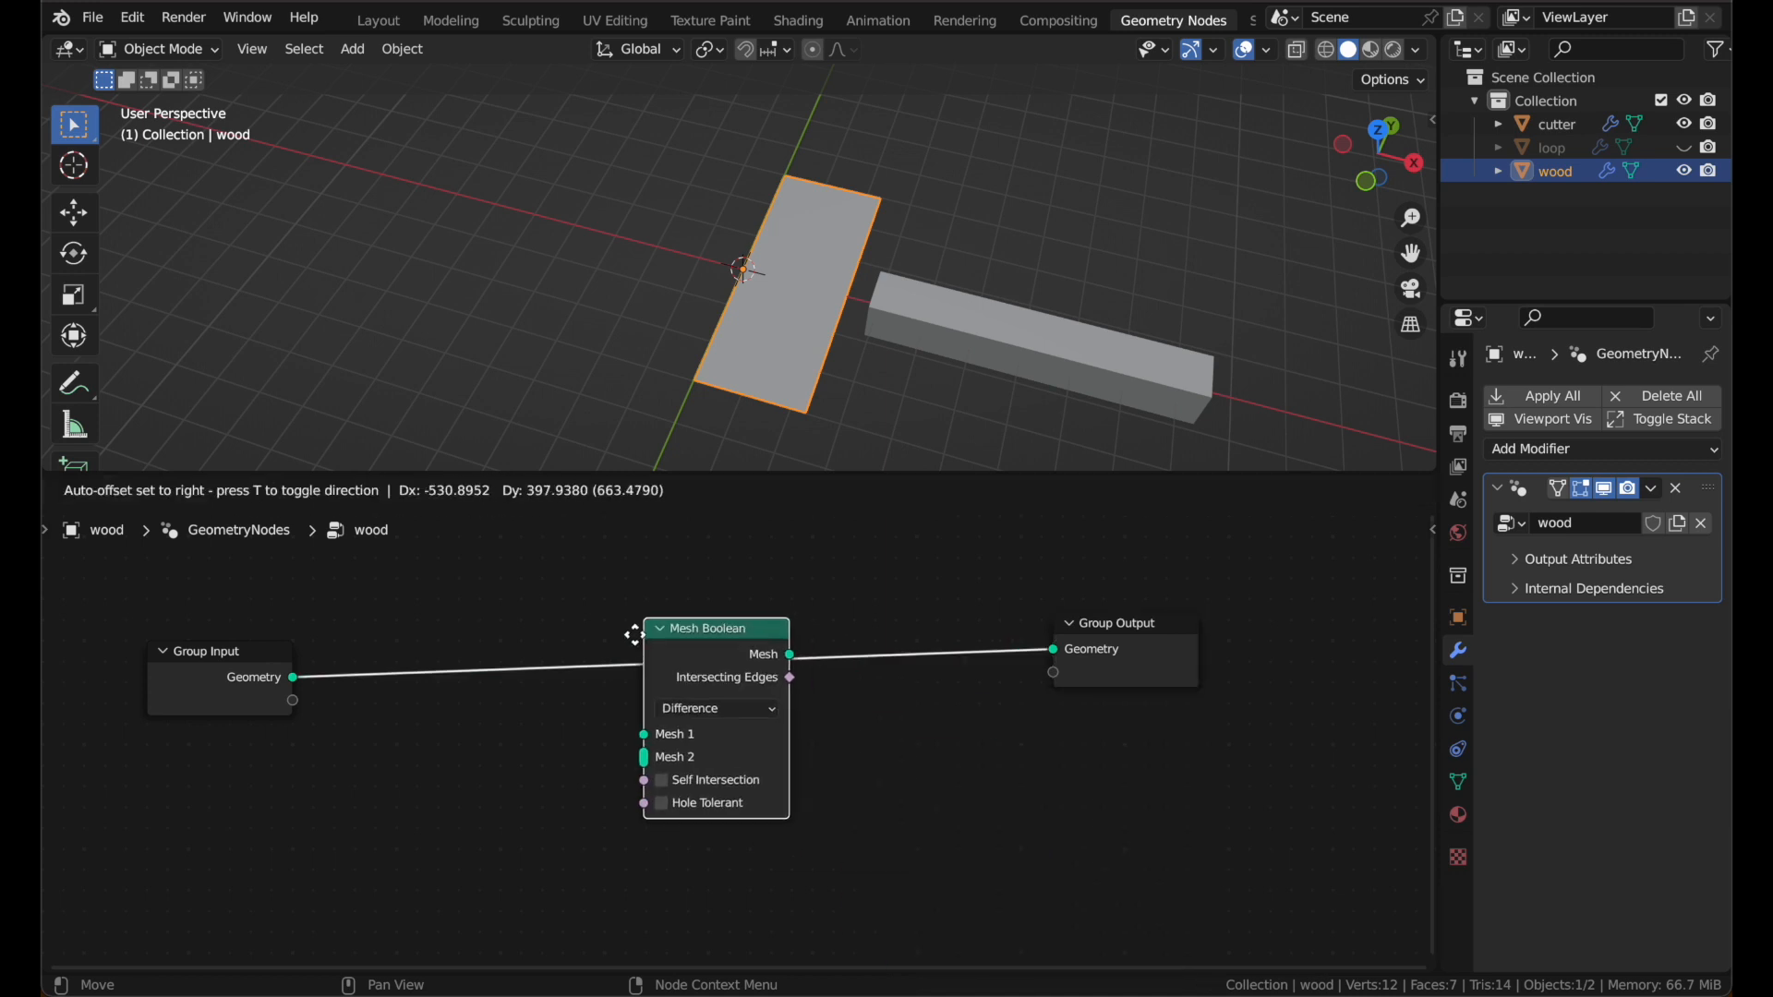
click(618, 625)
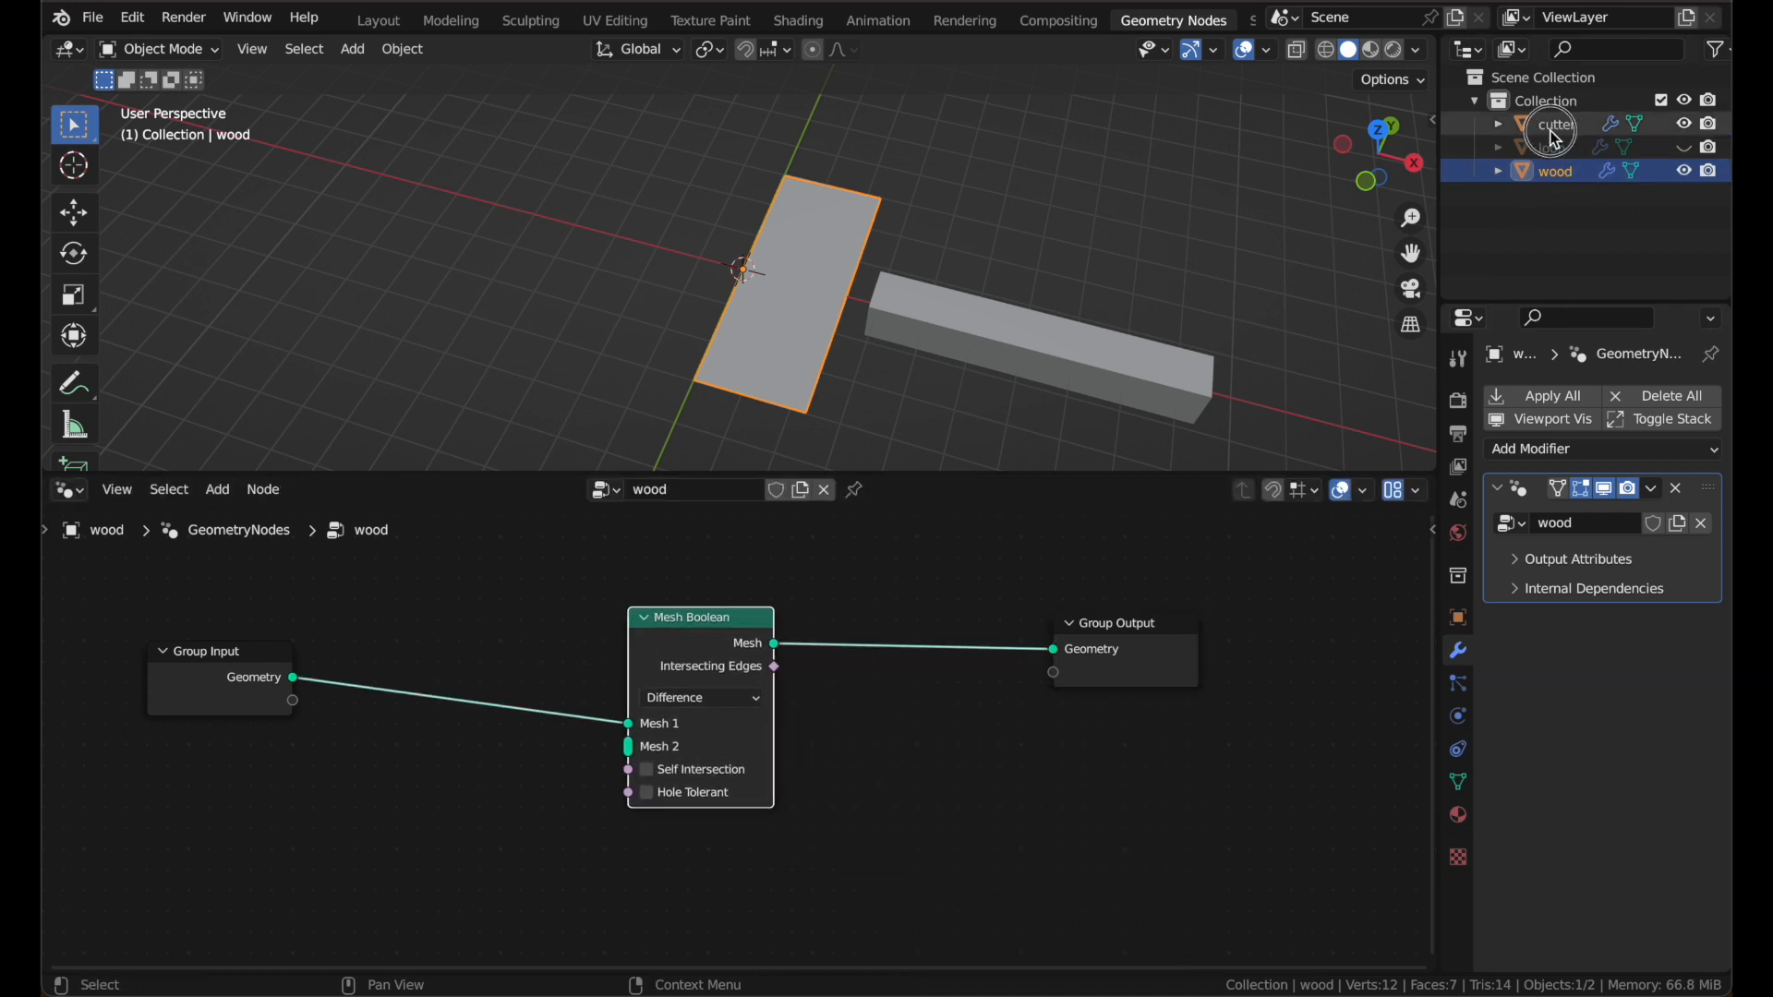
Step: Add an Object Info node for the cutter, set it to Relative, and connect its Geometry to Mesh 2 of the Mesh Boolean
drag(1556, 139, 197, 804)
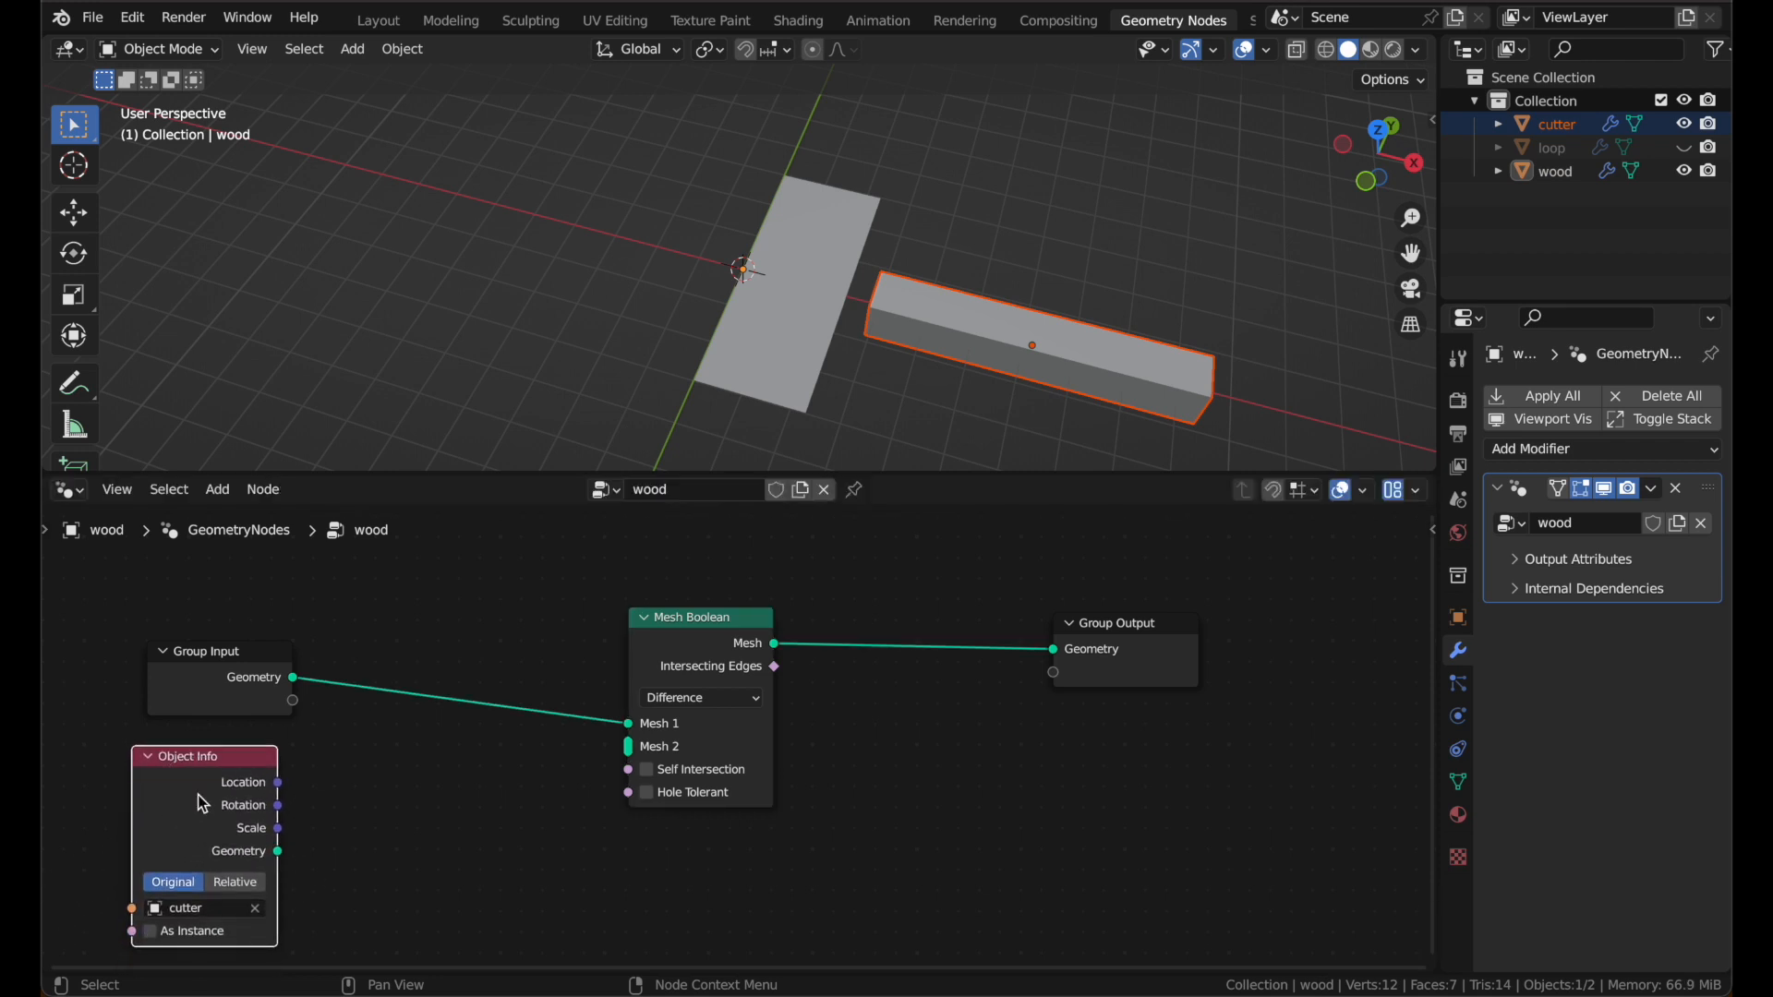
click(234, 885)
drag(278, 851, 628, 746)
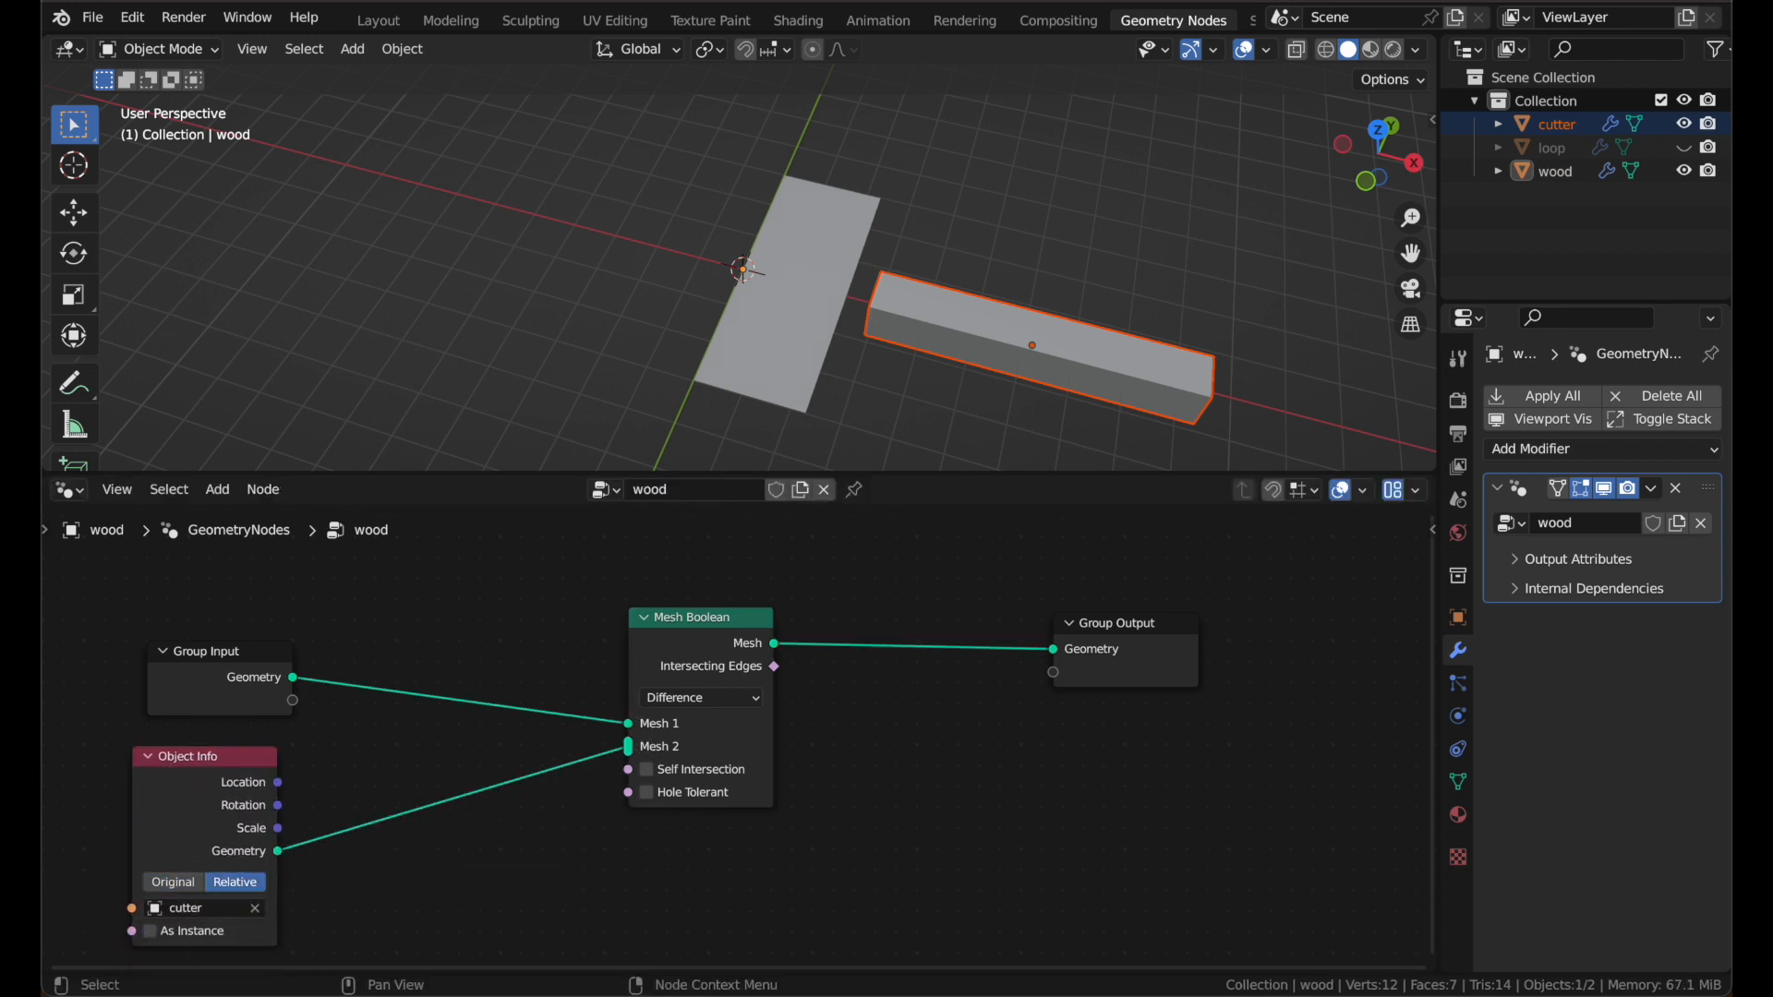
click(902, 428)
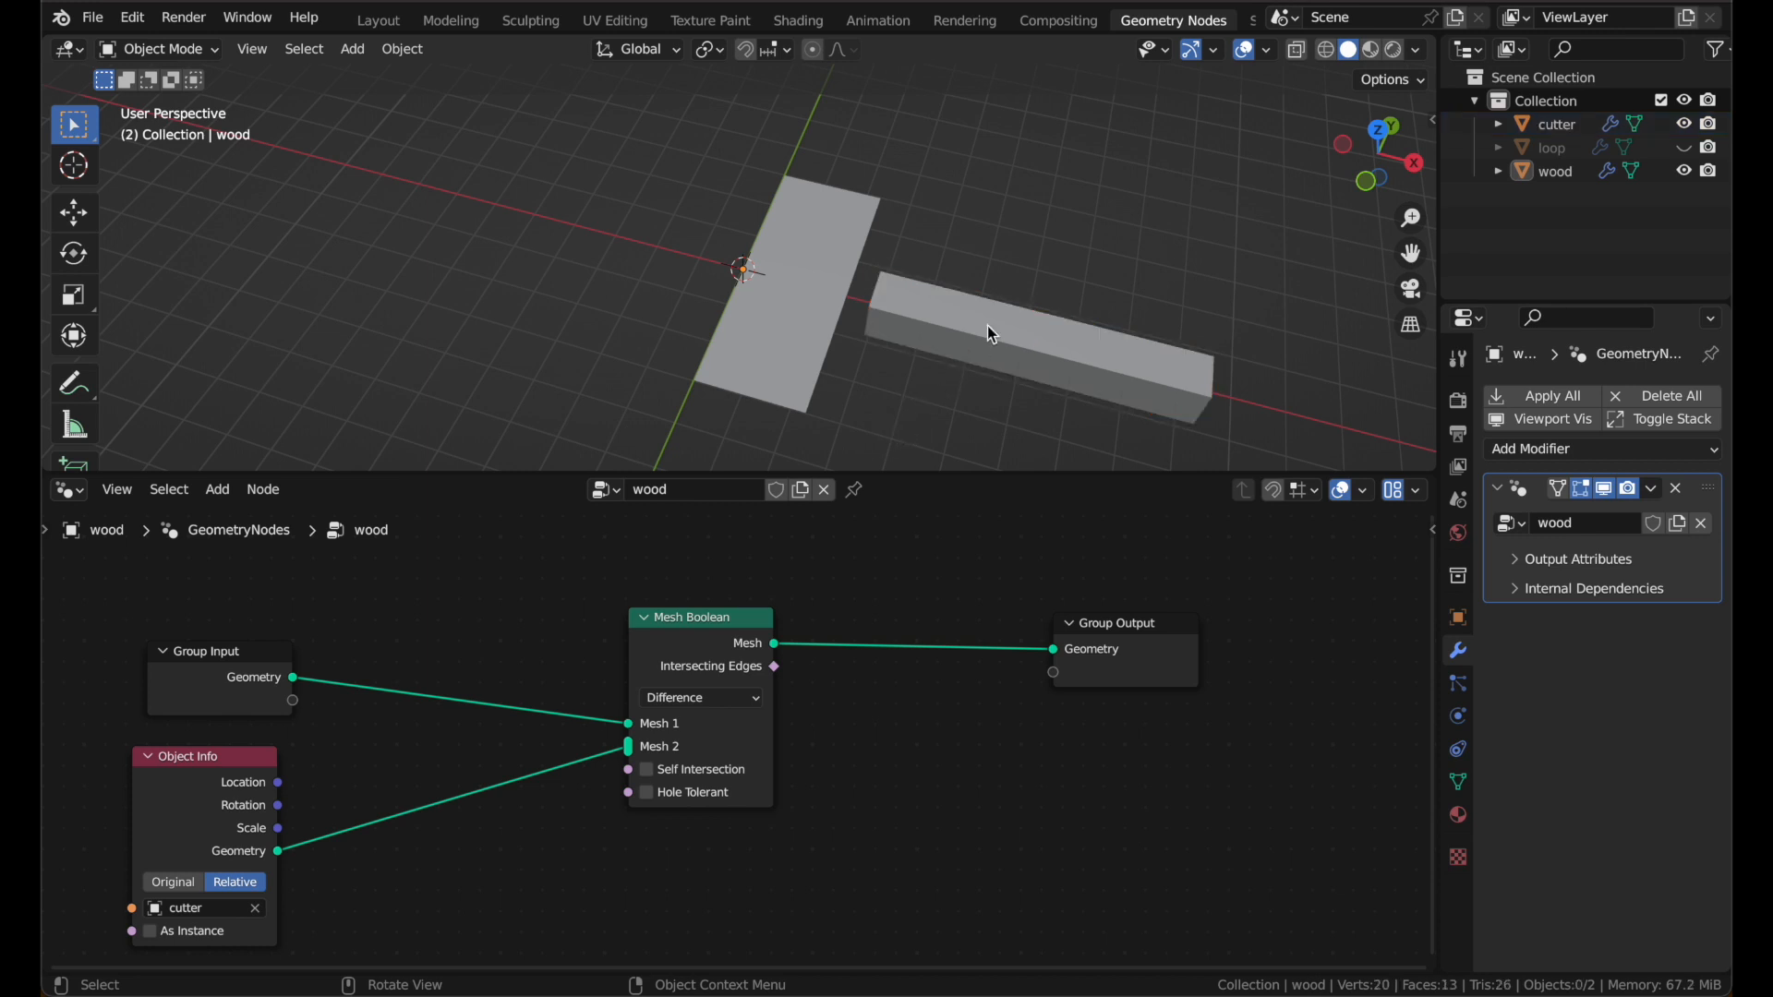
Step: Test the cut by moving the cutter towards the wood within the XY plane, and restore its original position
click(979, 338)
key(g)
key(shift+z)
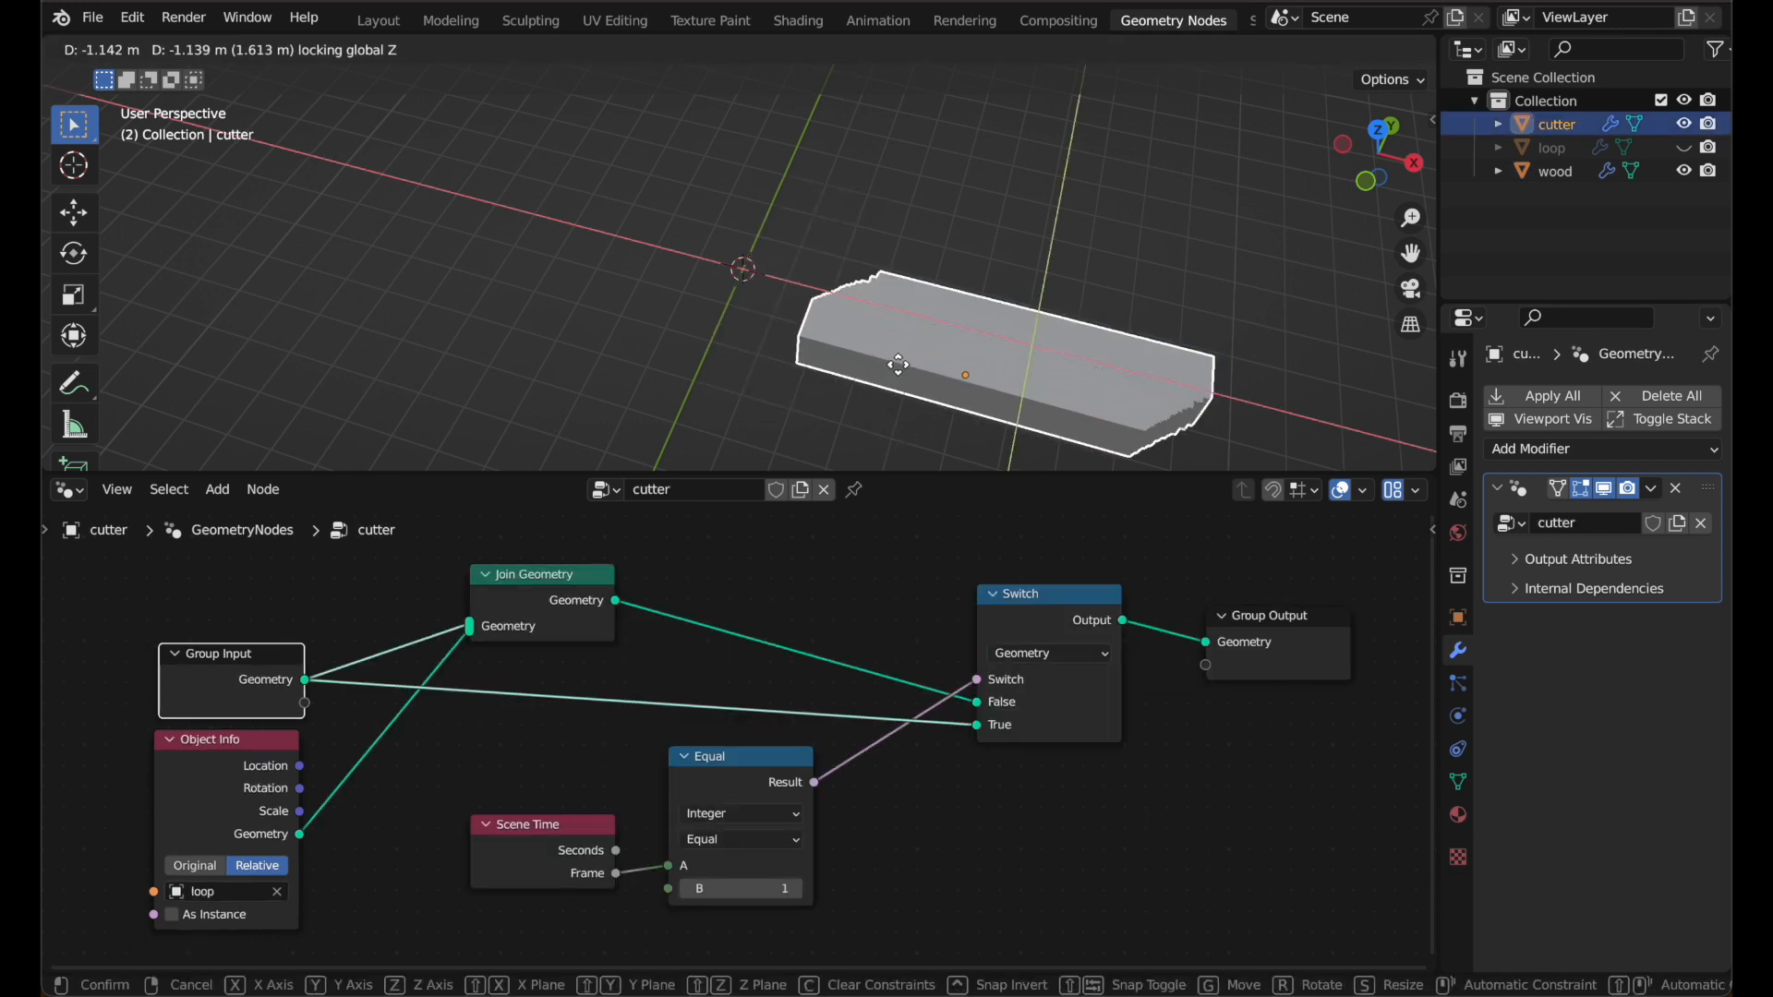
click(868, 312)
key(Left)
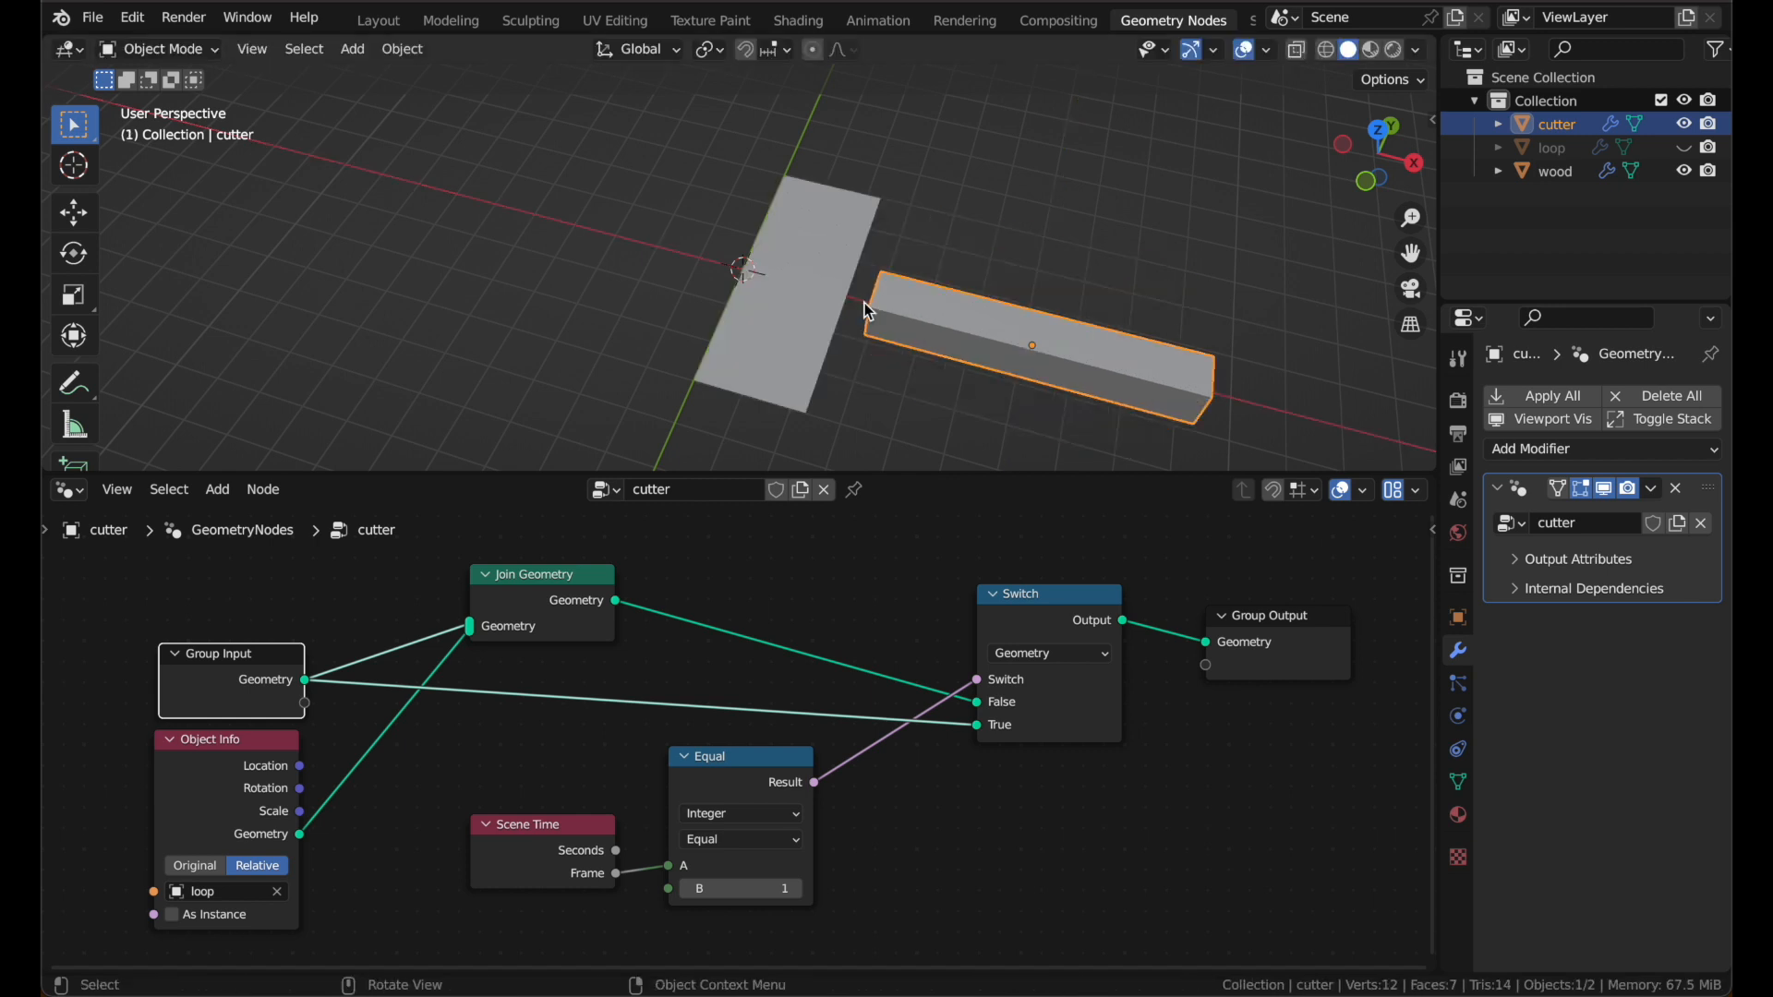
Step: Add a cube at the origin and rename it remesh
scroll(906, 294, up, 2)
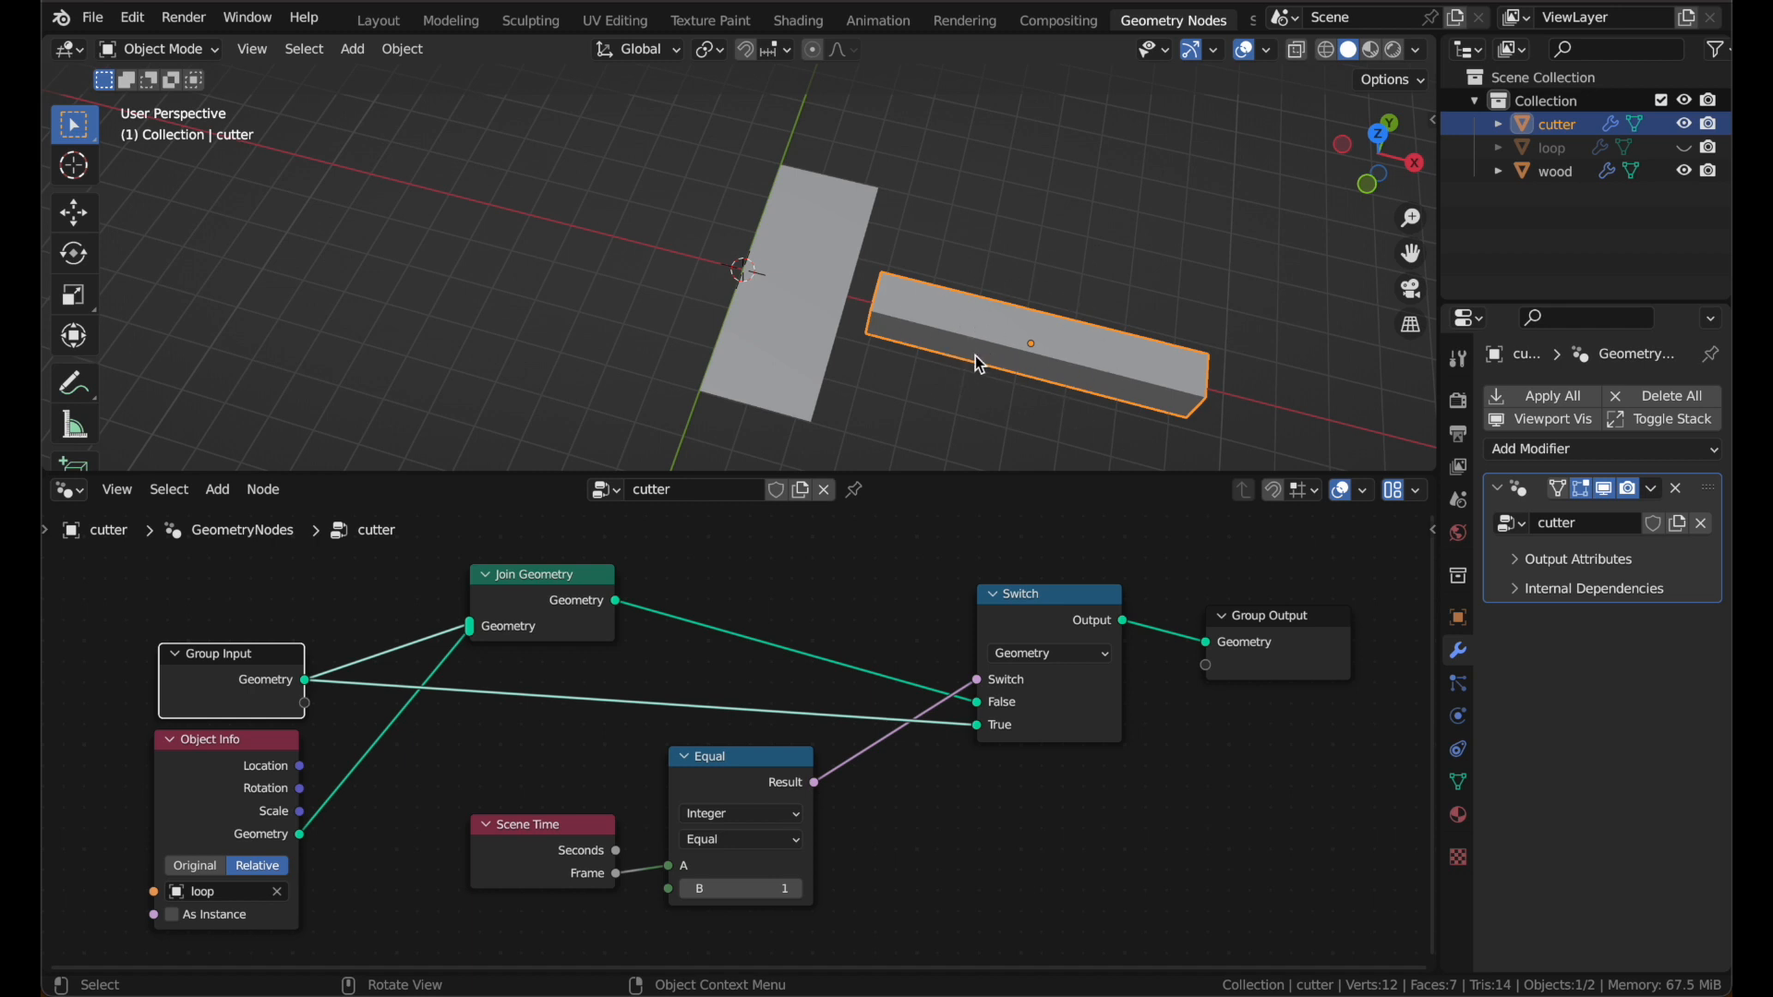
key(shift+a)
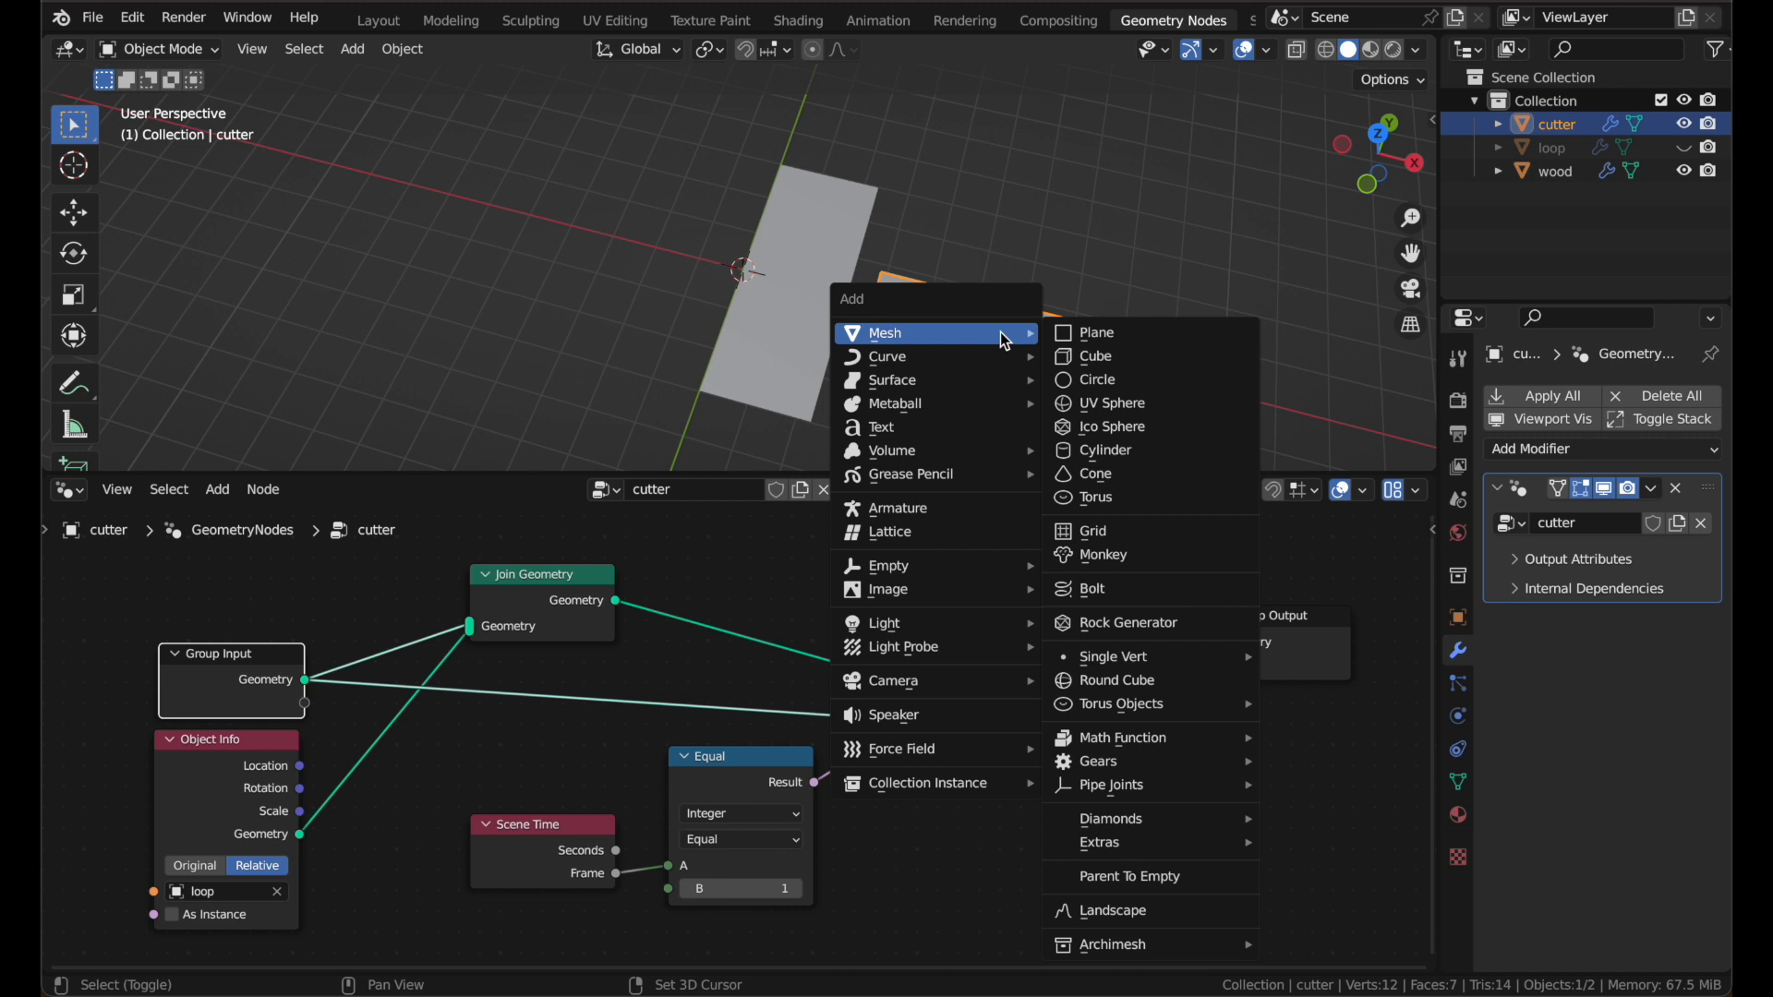
click(1095, 359)
double_click(1547, 128)
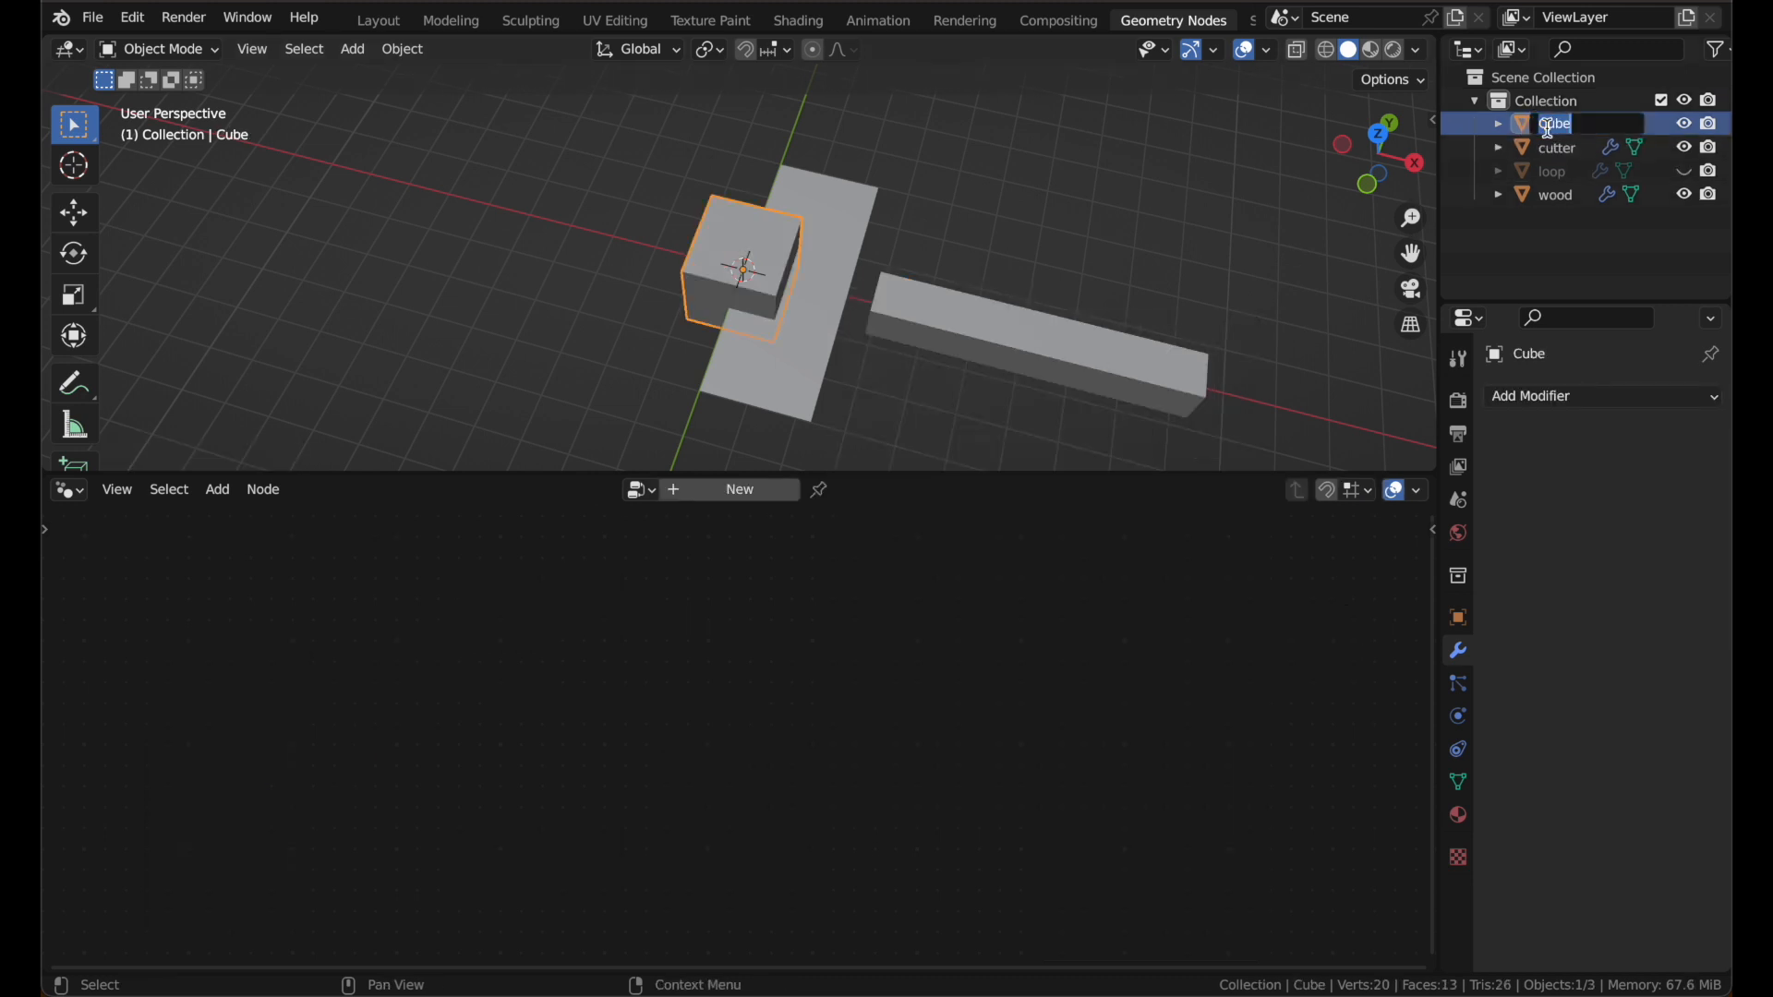
key(BackSpace)
text(name)
key(Return)
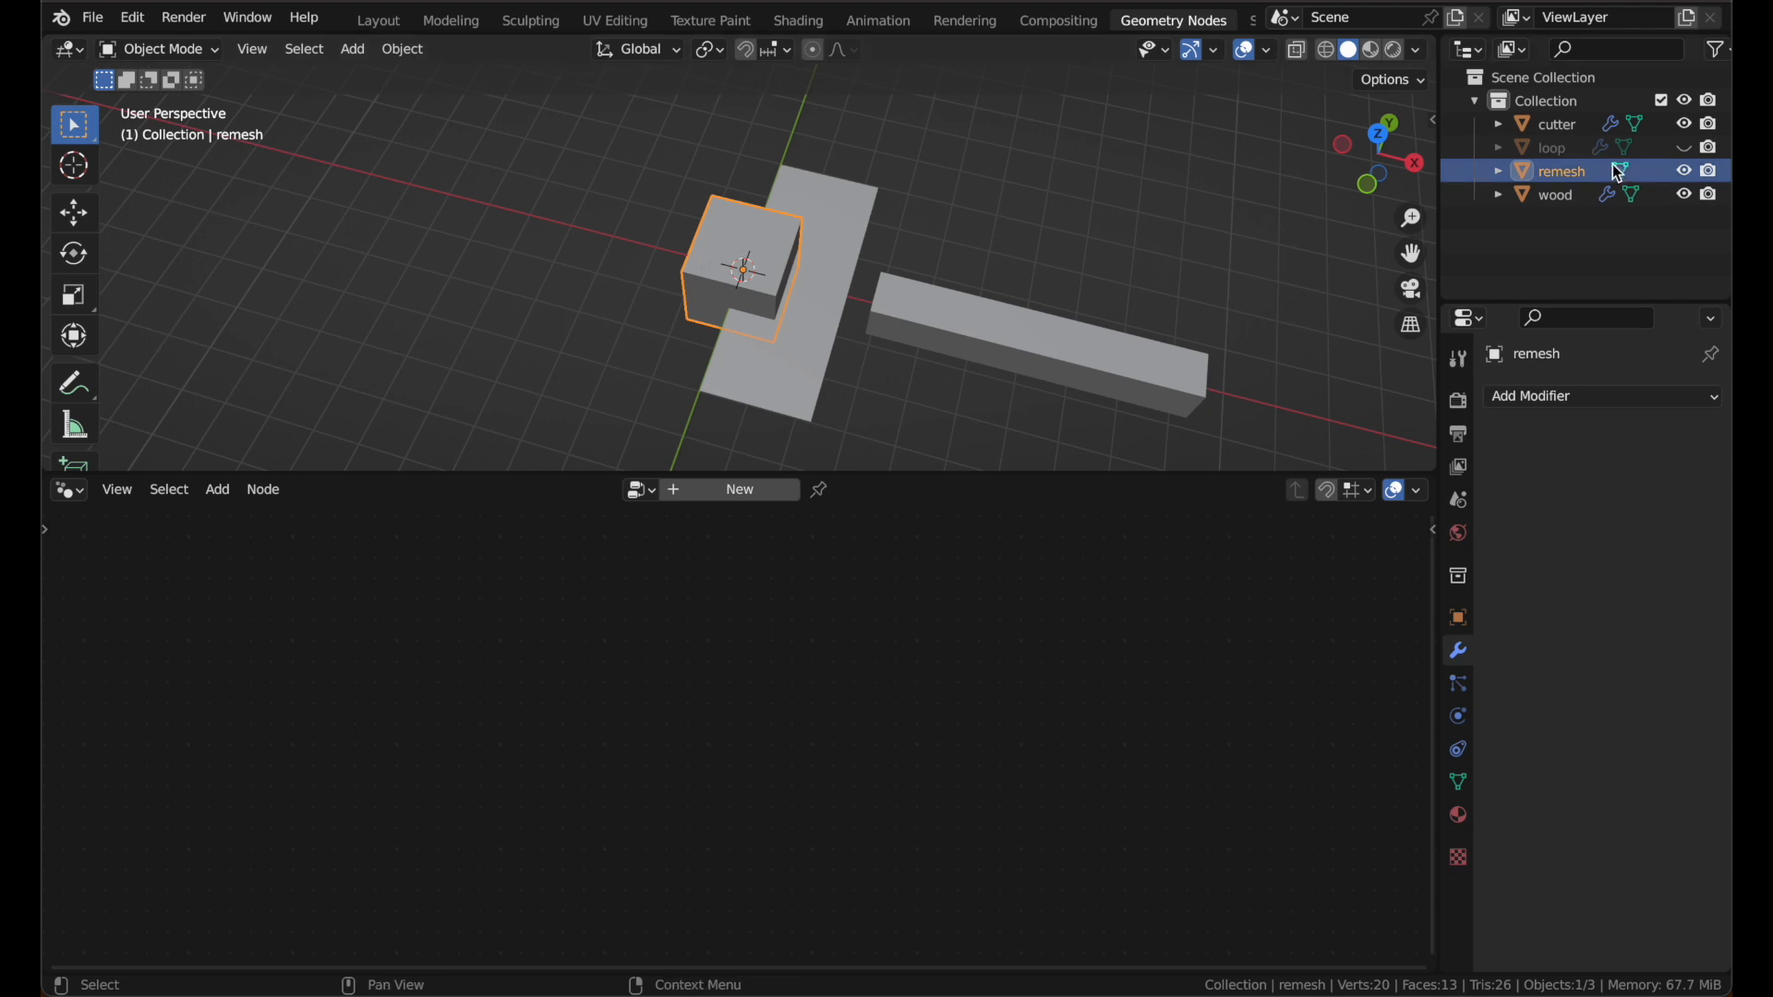
Step: Create a node tree named remesh on the remesh object and move its Group Output away from the Group Input
click(725, 494)
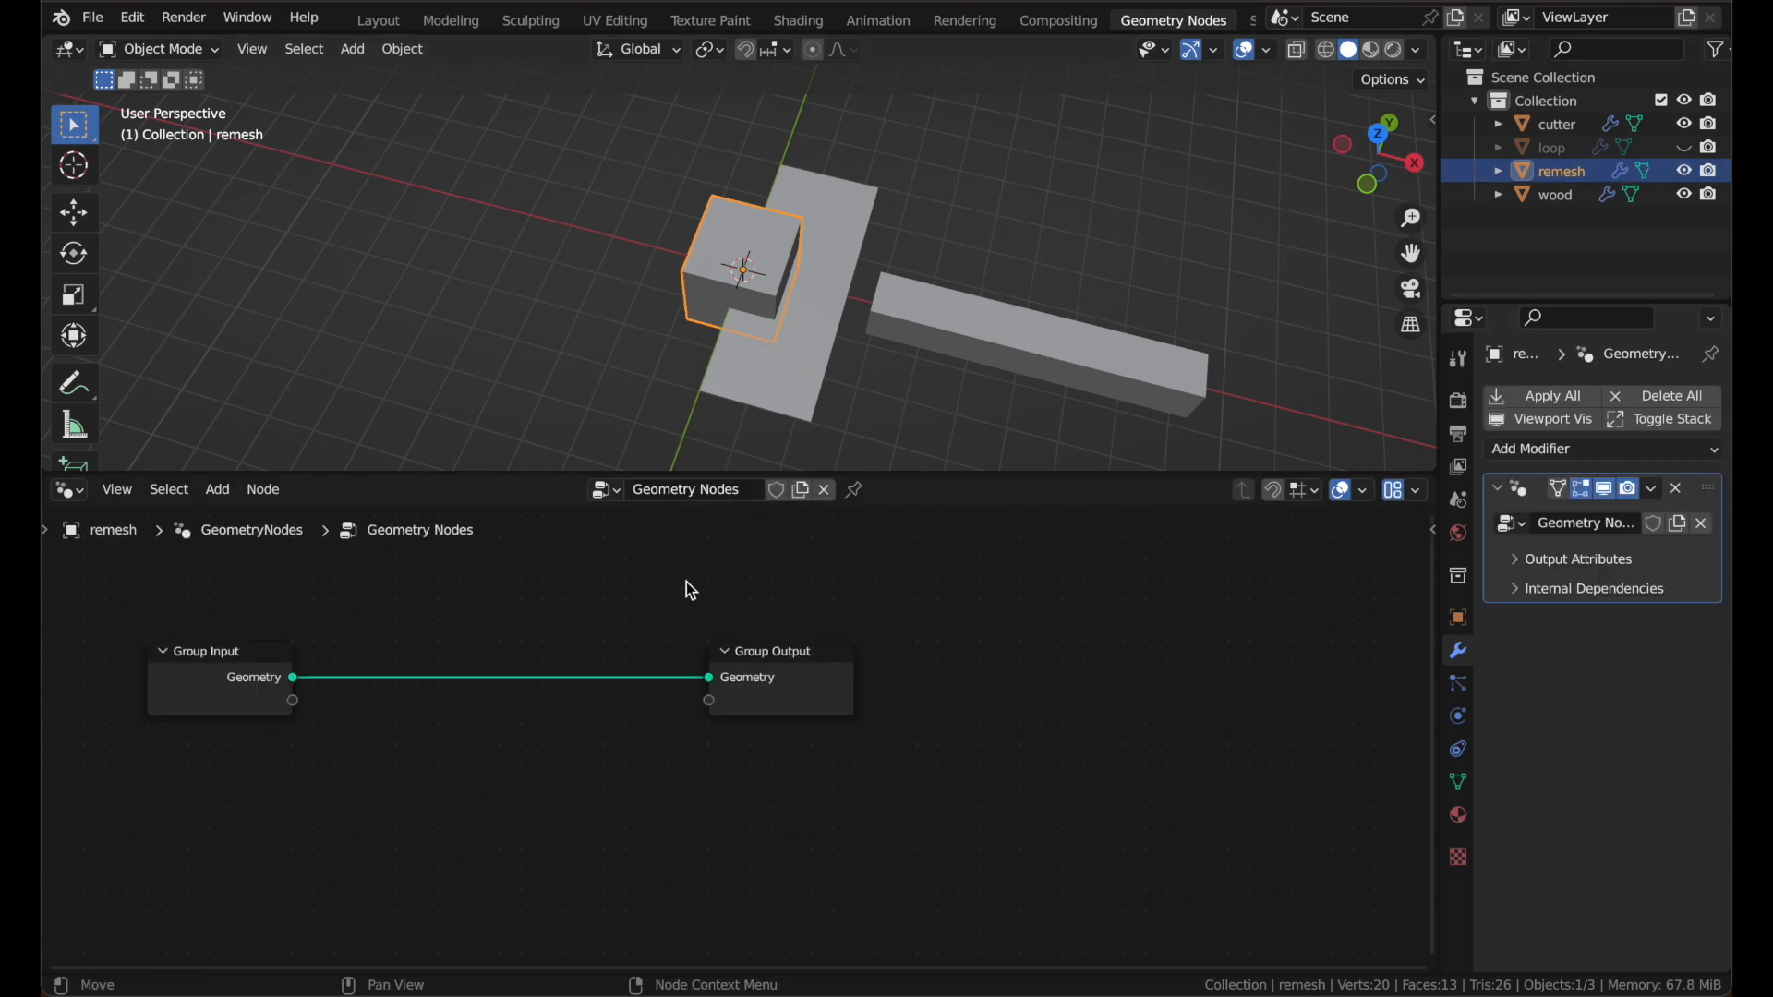
double_click(693, 494)
text(remesh)
key(Return)
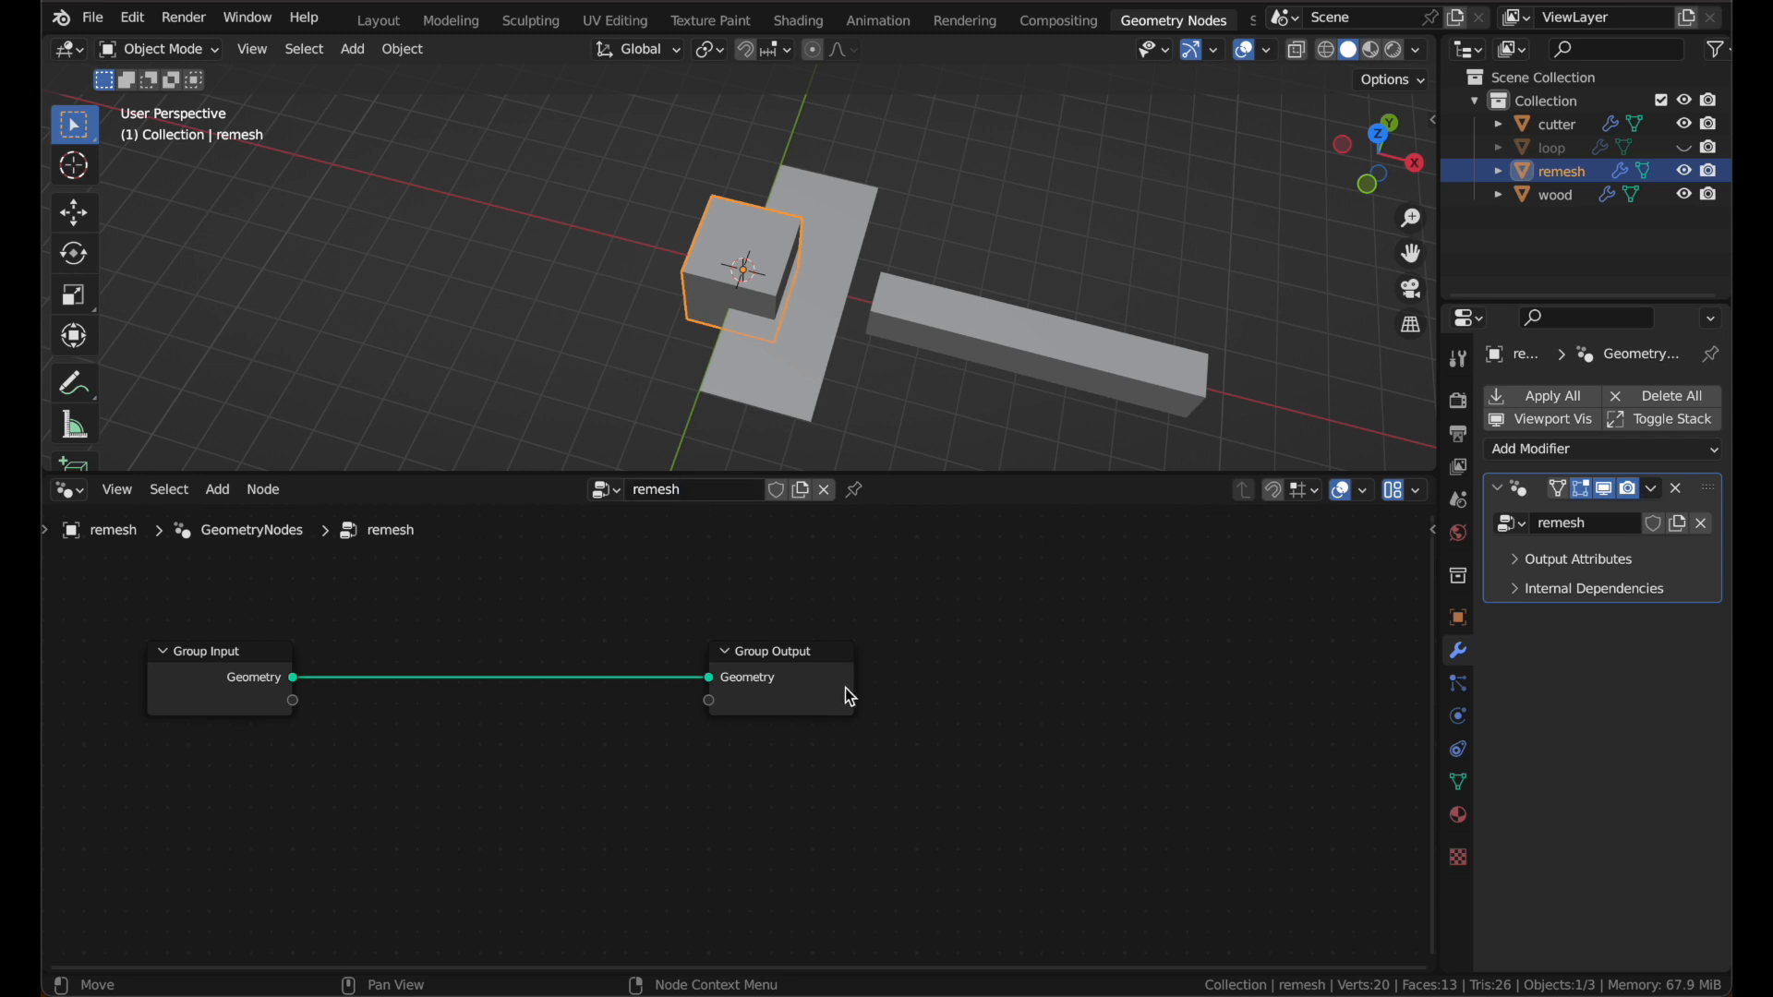
drag(843, 696, 1286, 637)
scroll(941, 825, up, 1)
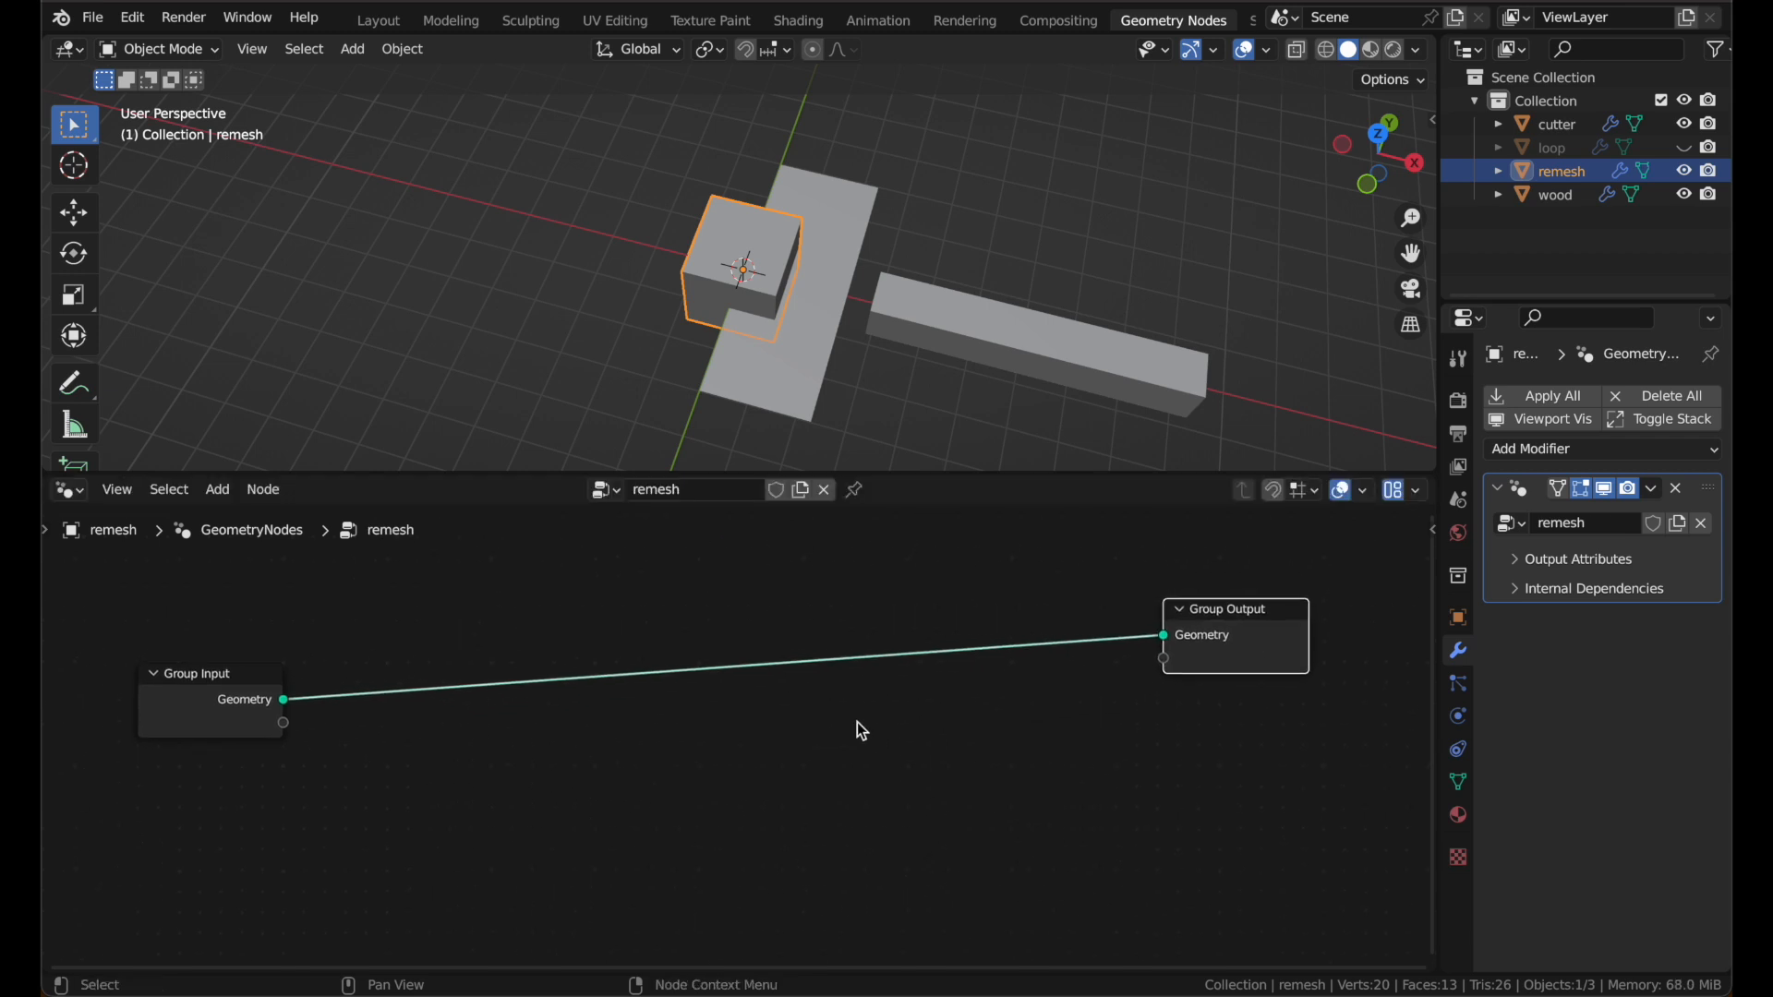
click(1571, 450)
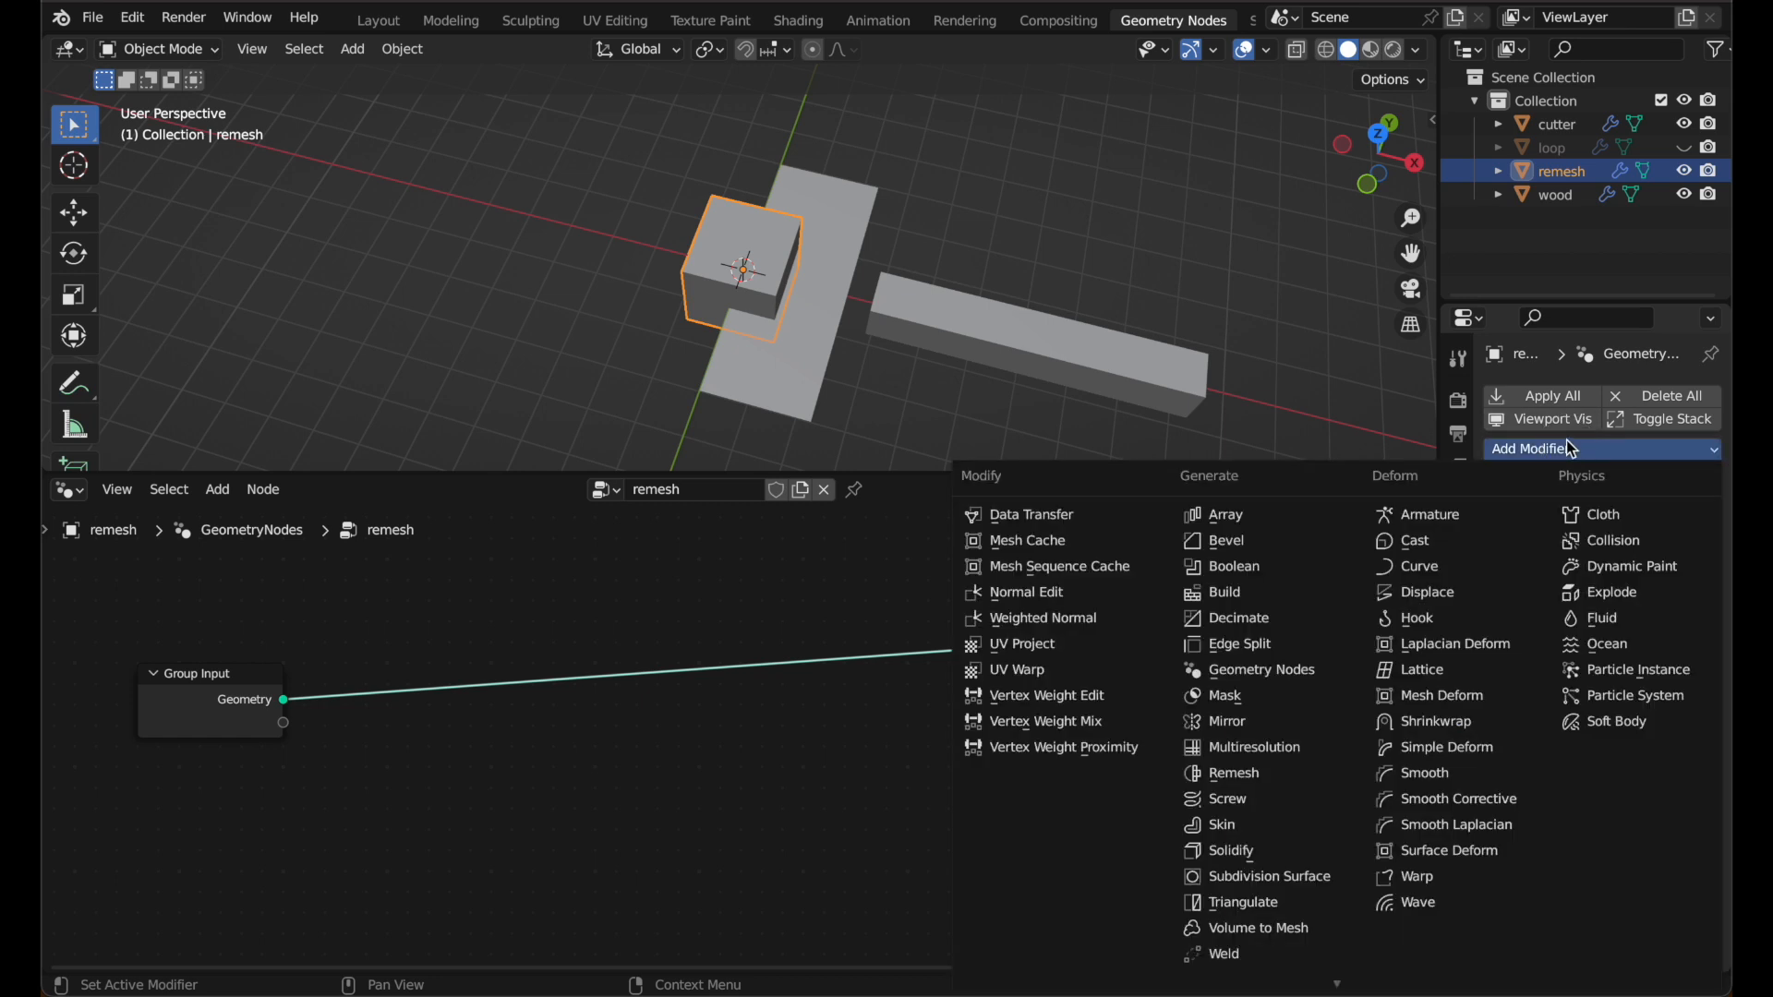
click(1251, 671)
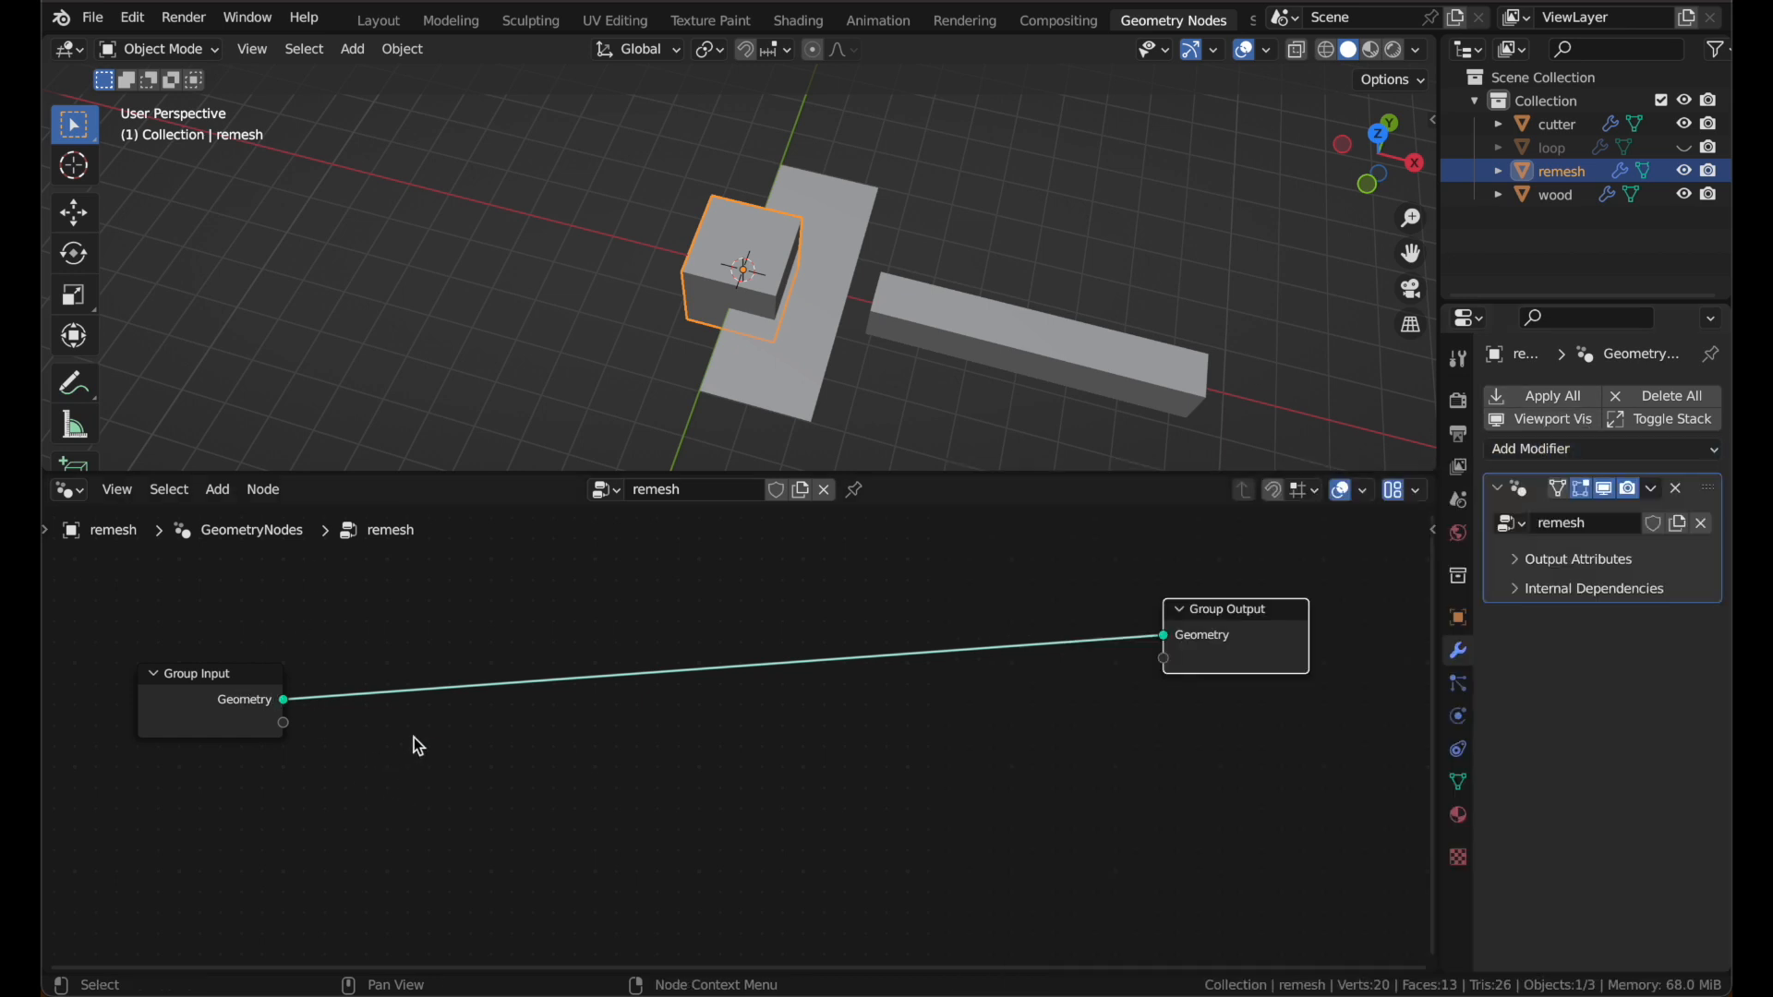
Step: Delete the Group Input and feed the Group Output with the cutter's geometry through an Object Info node set to Relative
click(231, 728)
key(x)
drag(1551, 124, 286, 833)
click(673, 612)
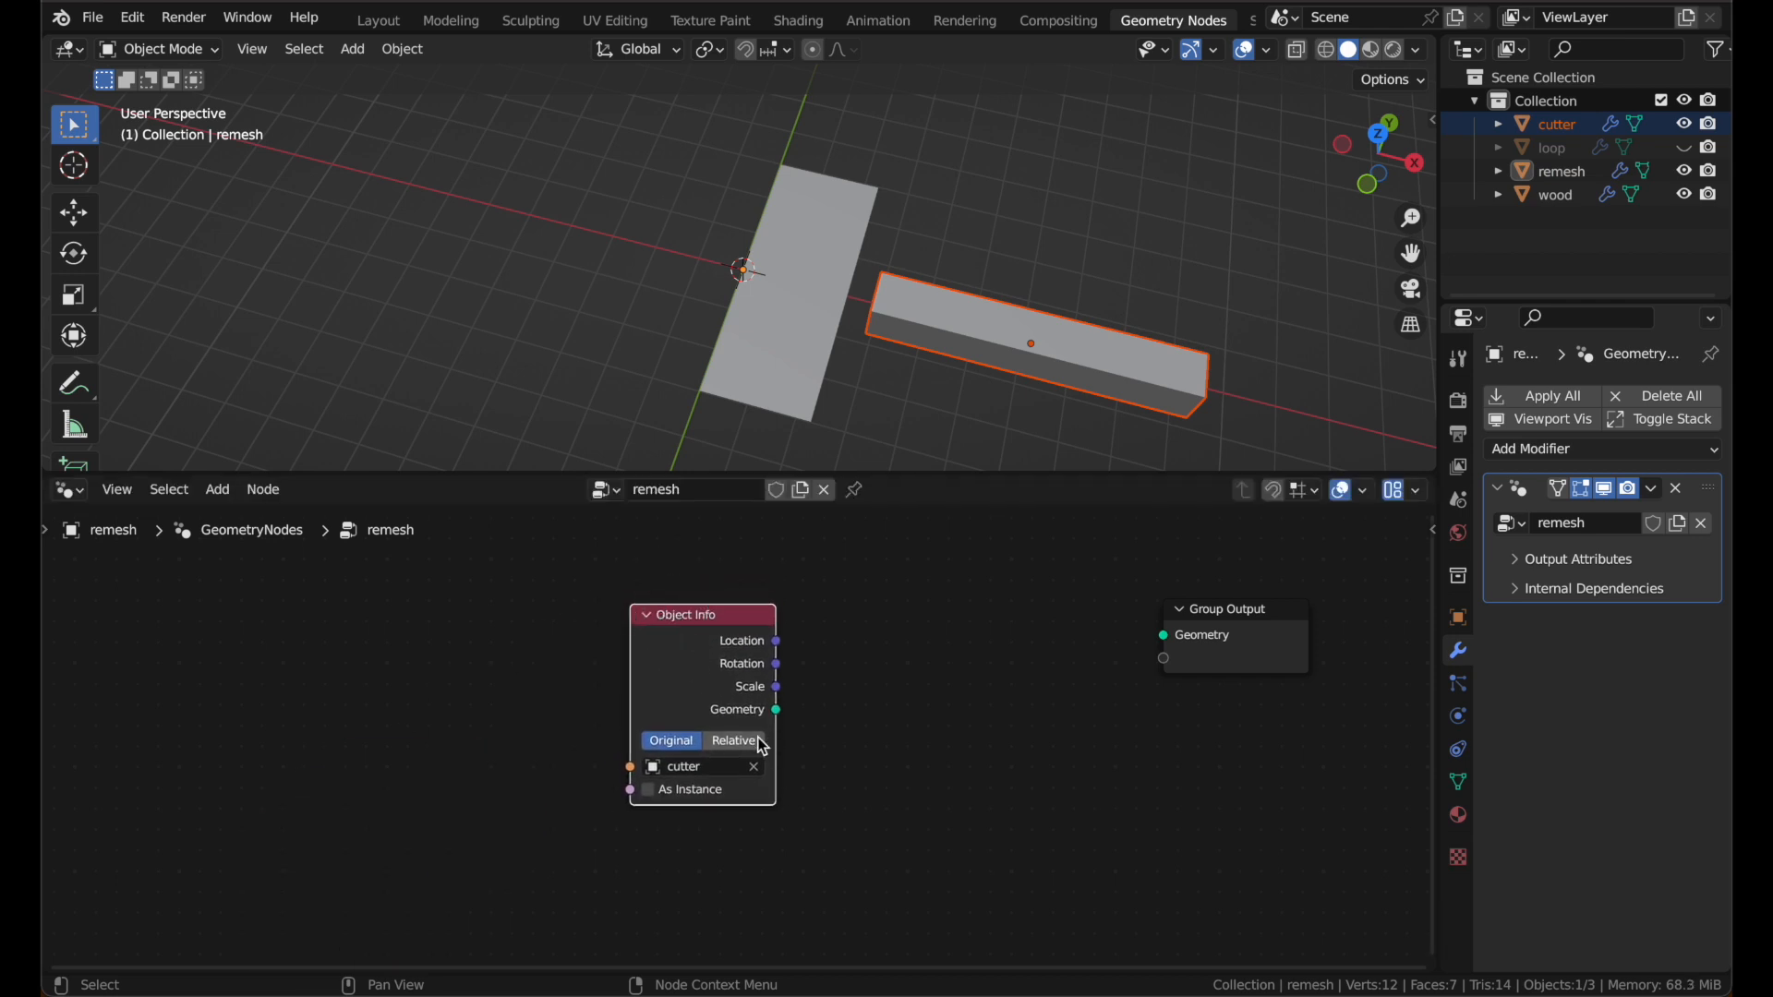
click(739, 741)
drag(778, 710, 983, 637)
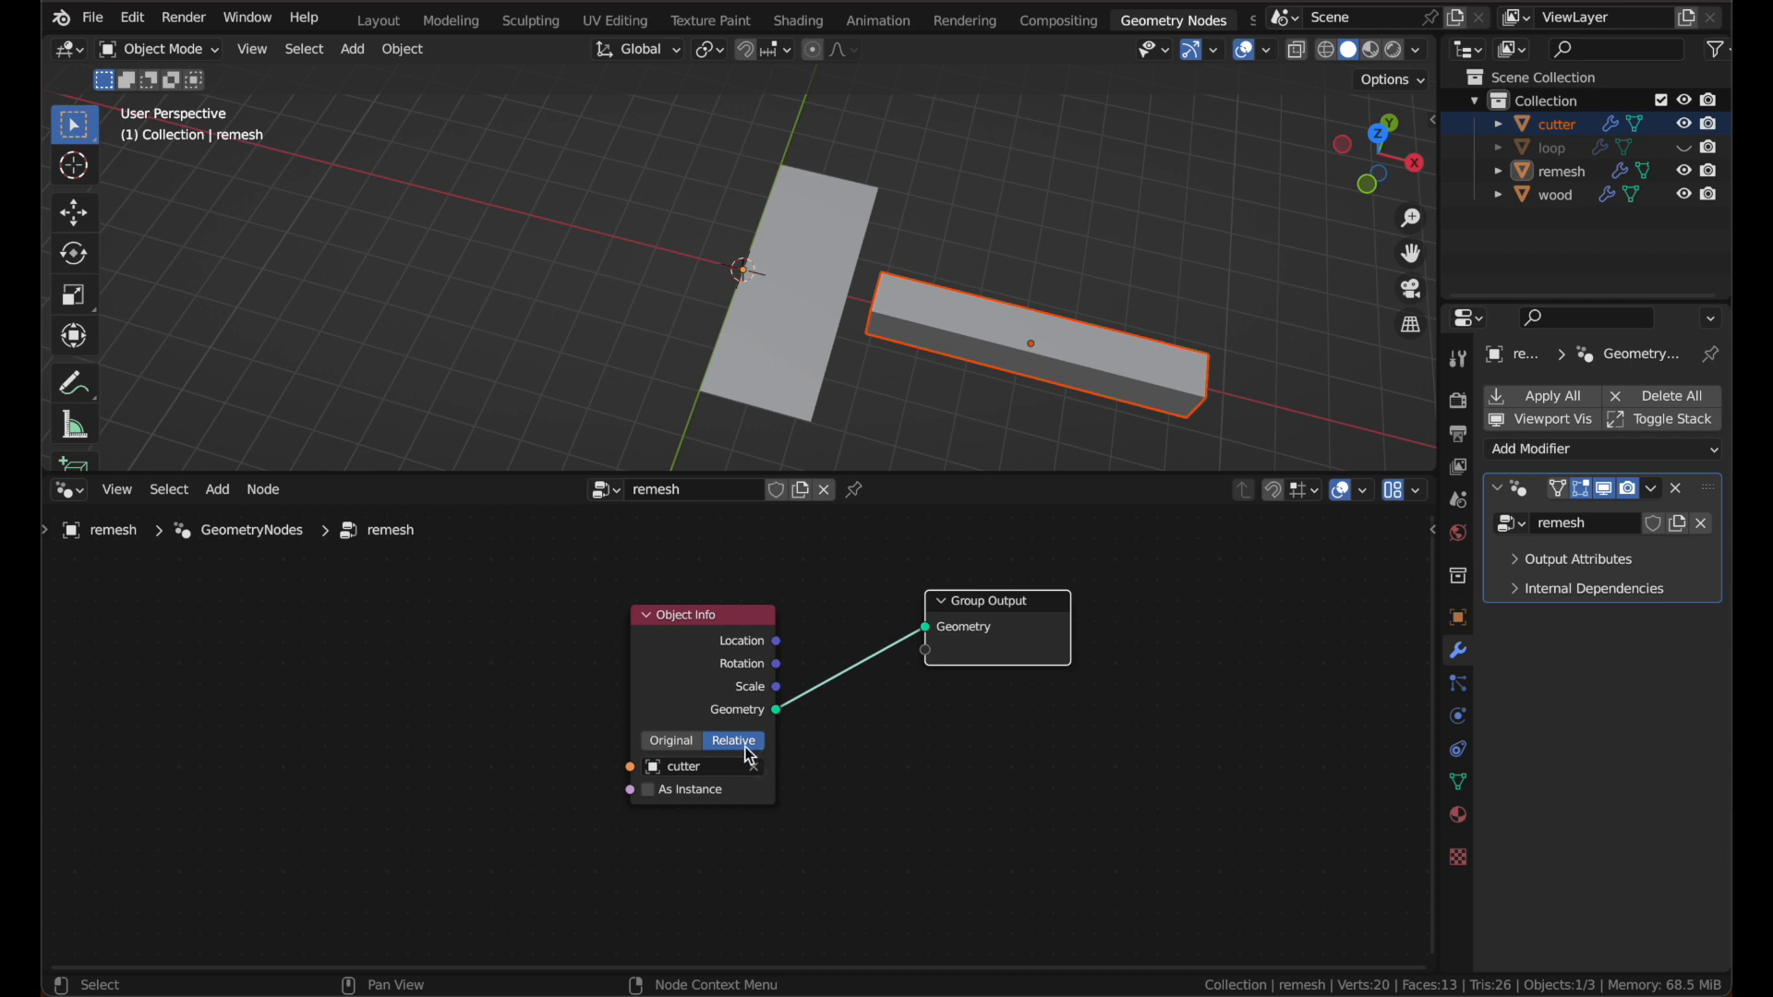
scroll(720, 687, up, 2)
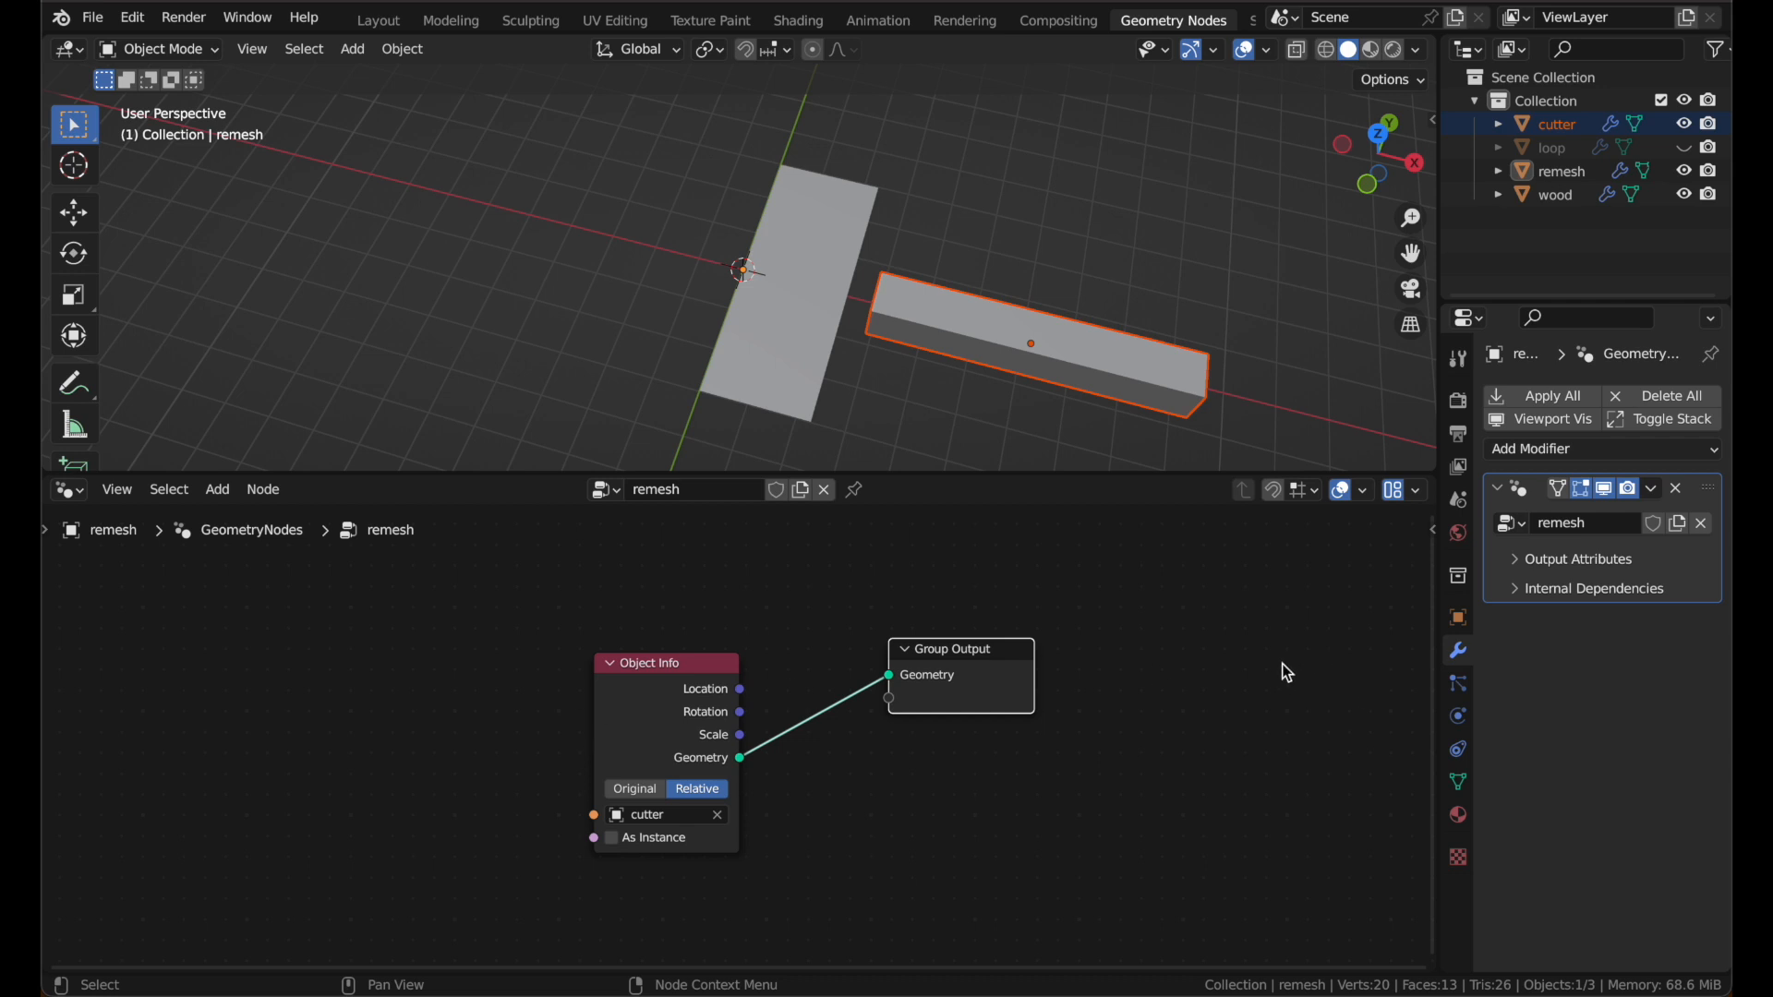
click(1071, 683)
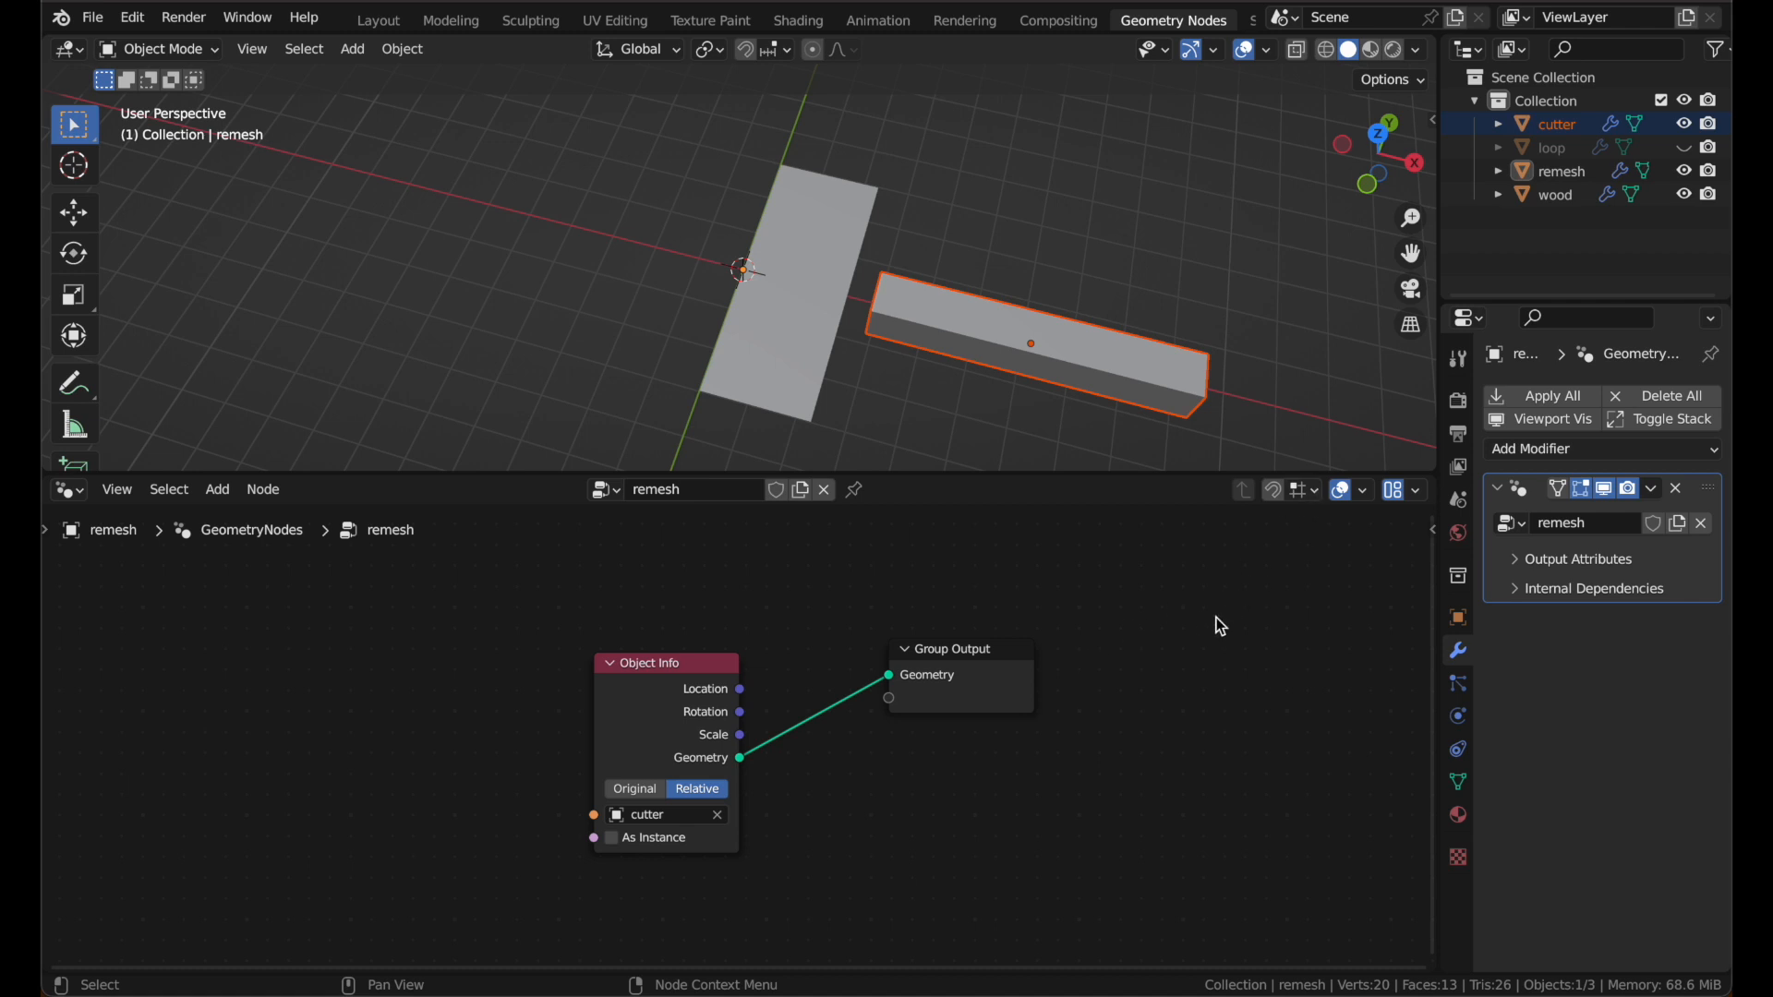
scroll(1210, 582, up, 1)
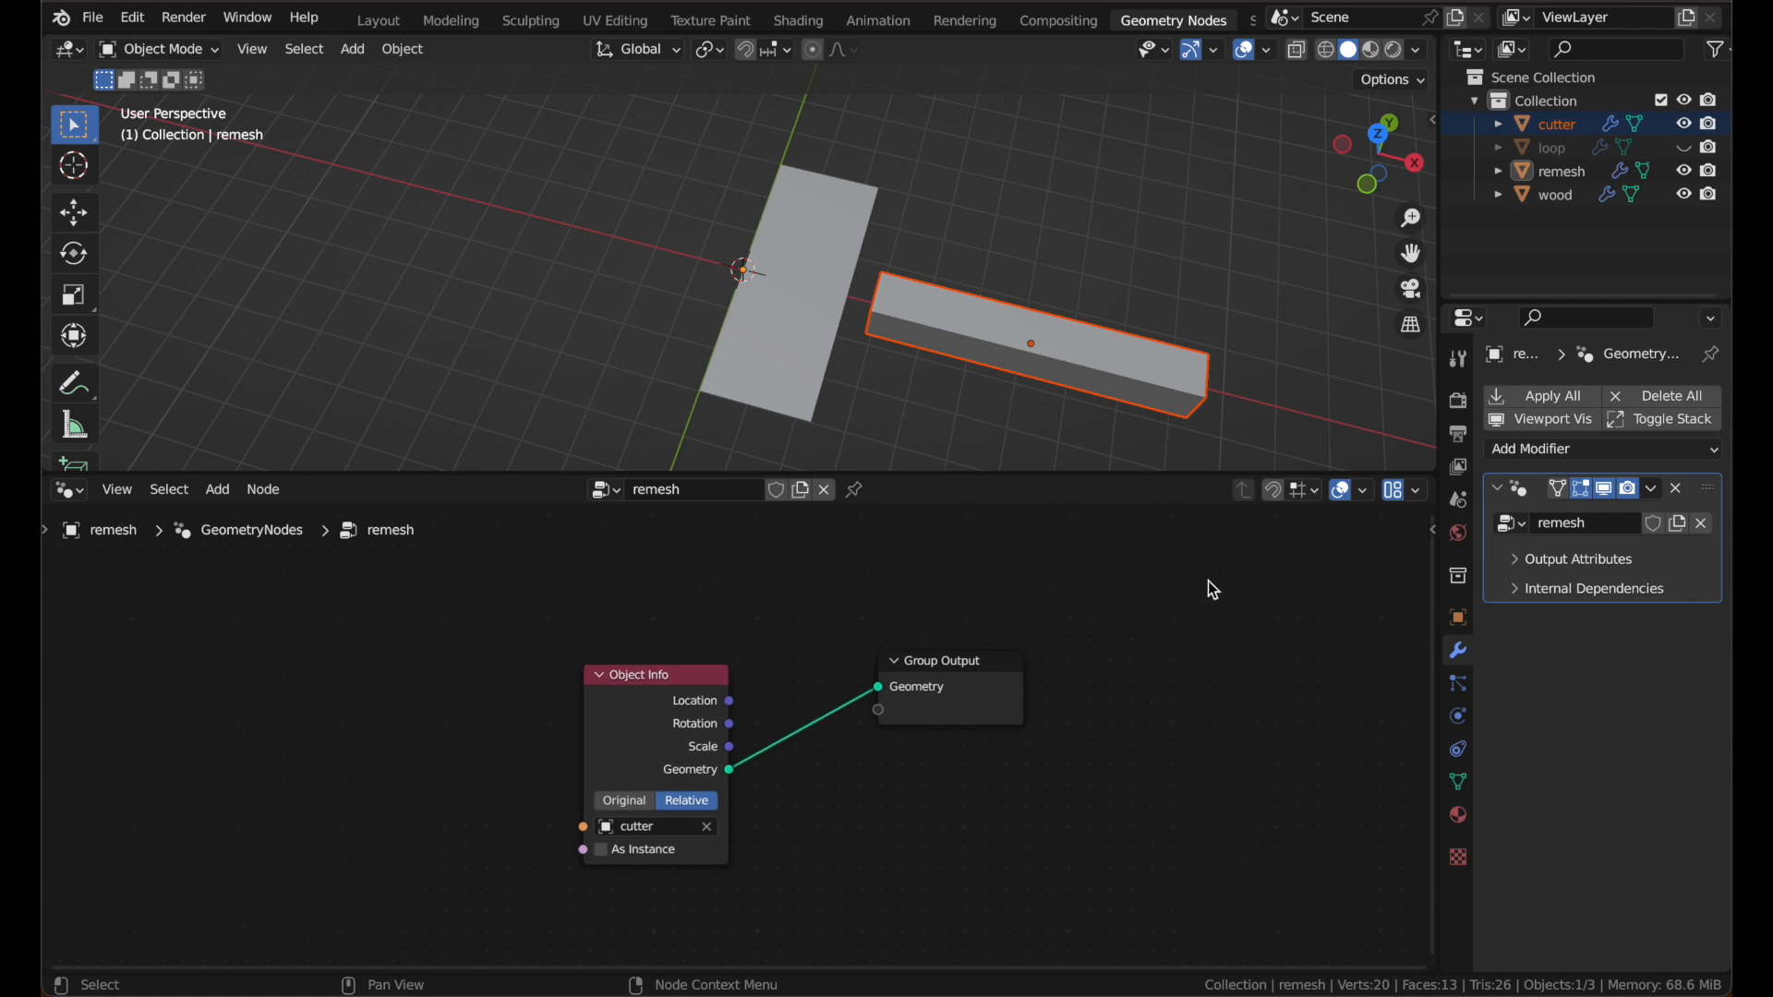
Step: Insert a Realize Instances node between the Object Info and Group Output in the remesh object's tree and space the nodes out
click(1552, 173)
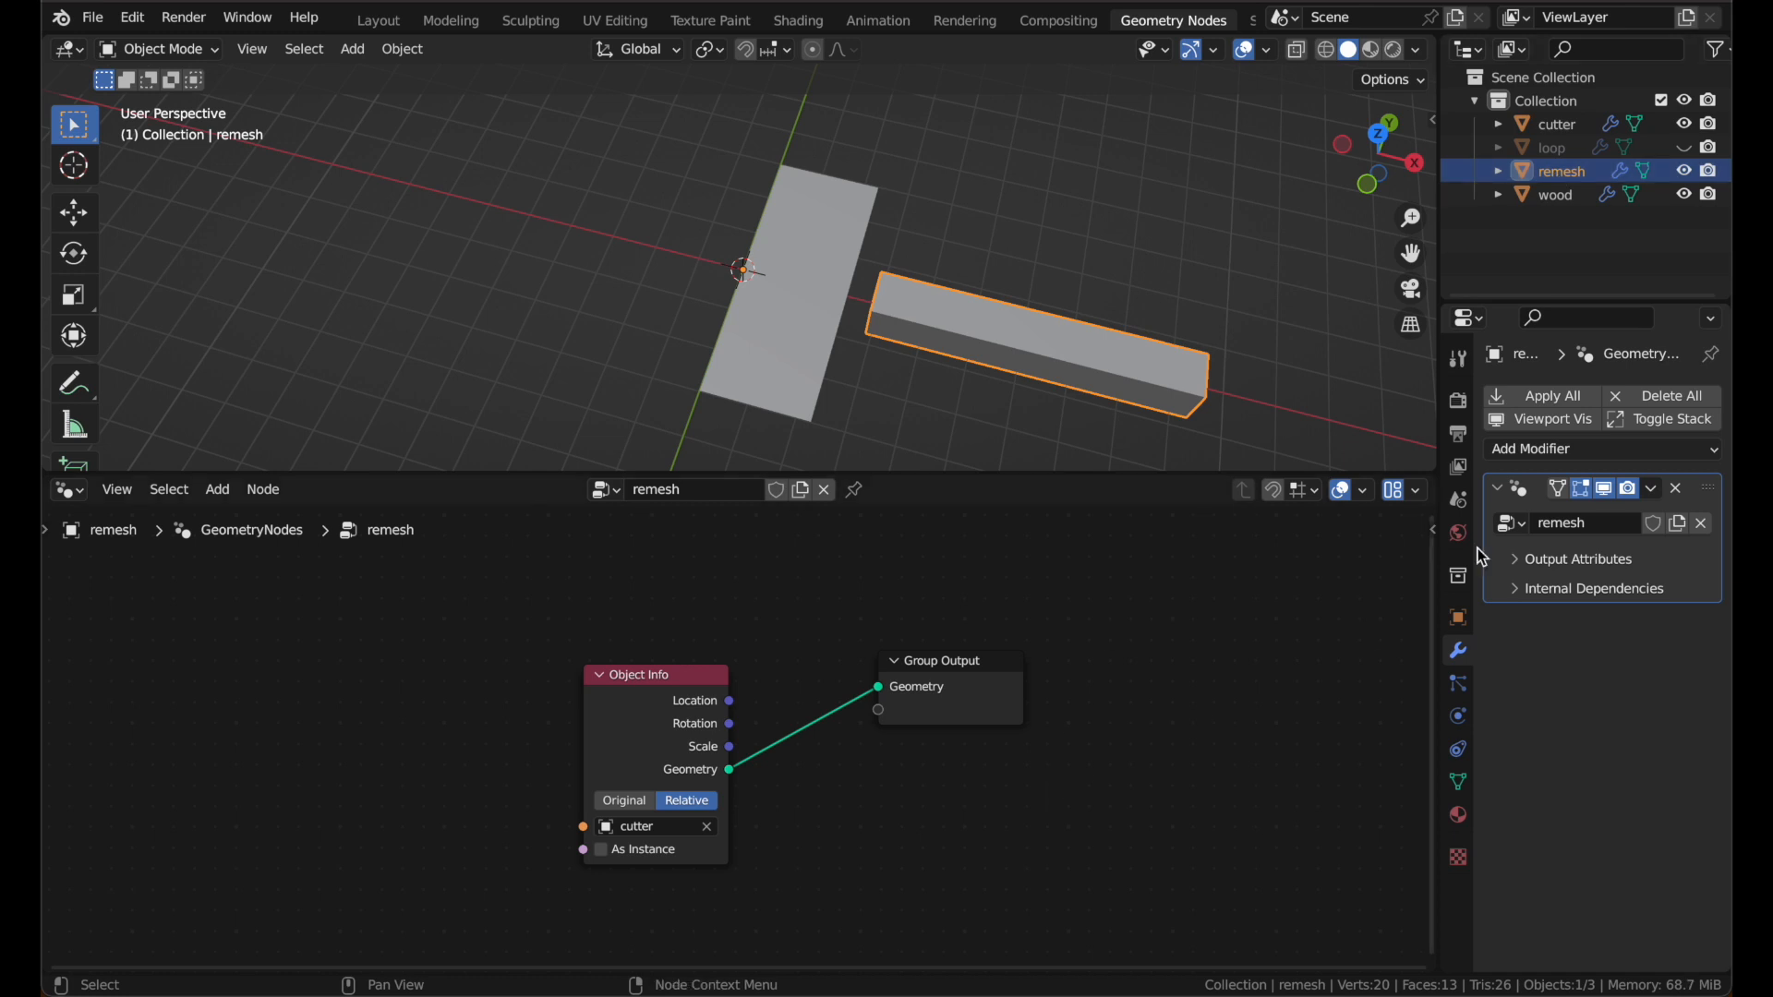
click(1554, 451)
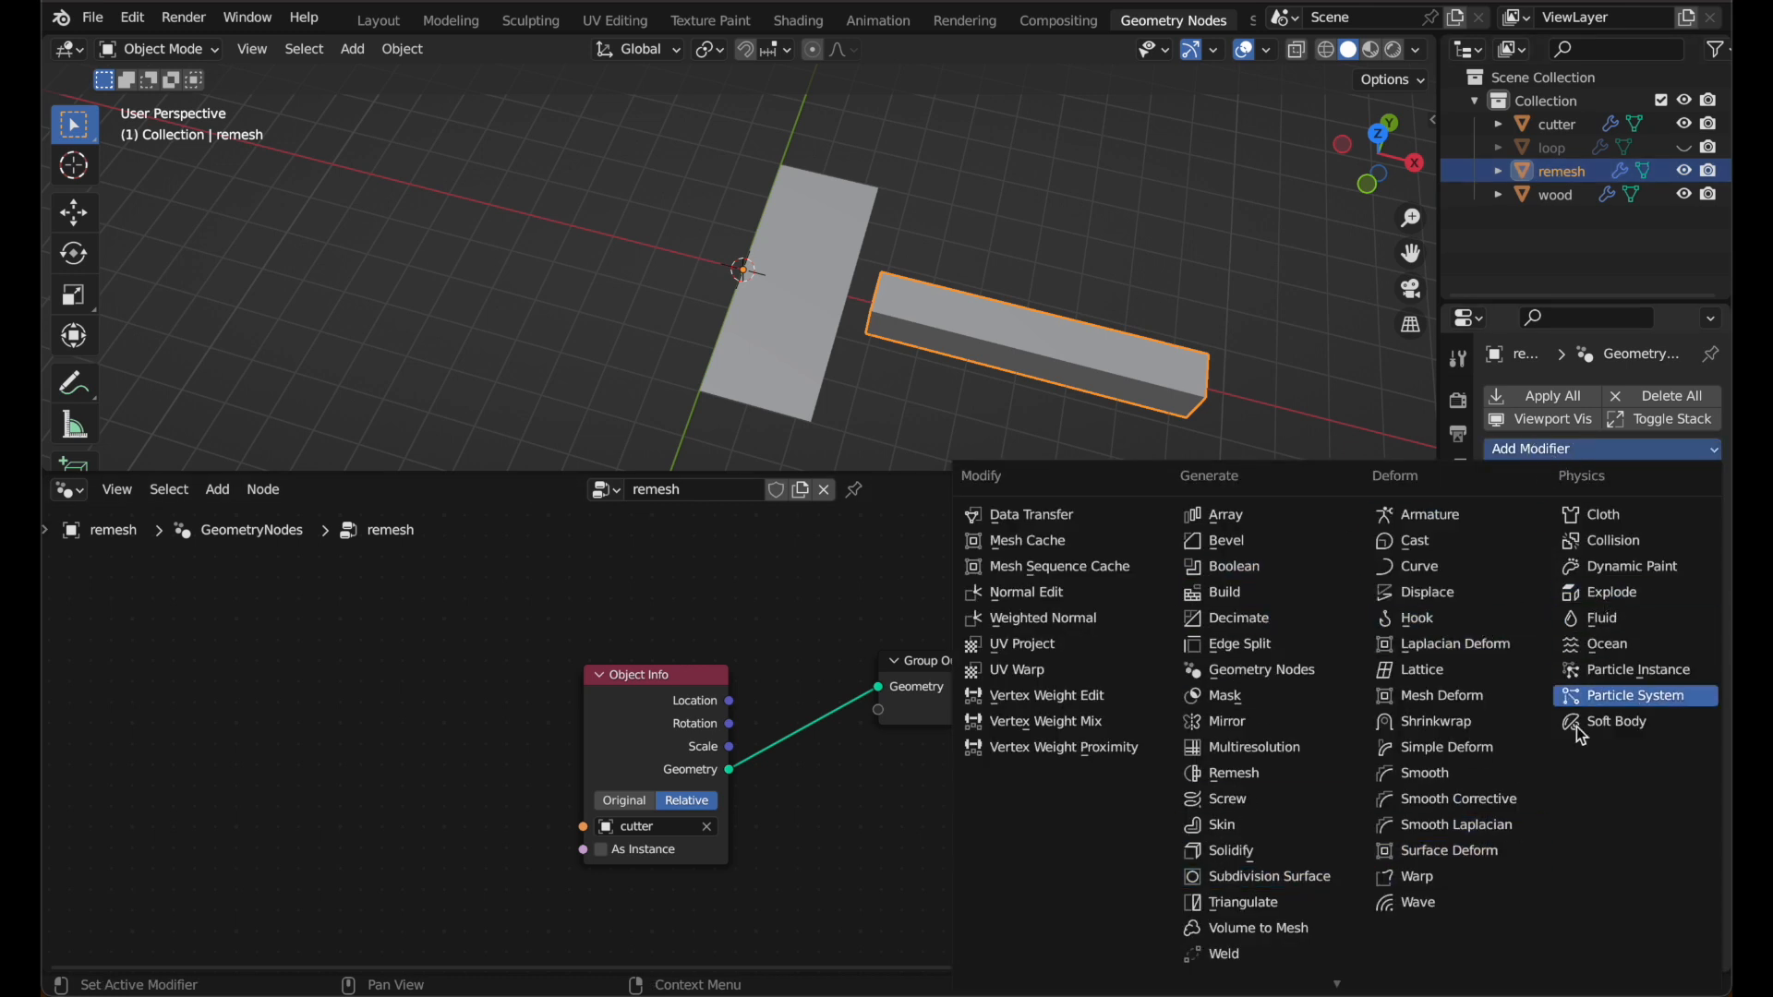
scroll(1280, 912, down, 1)
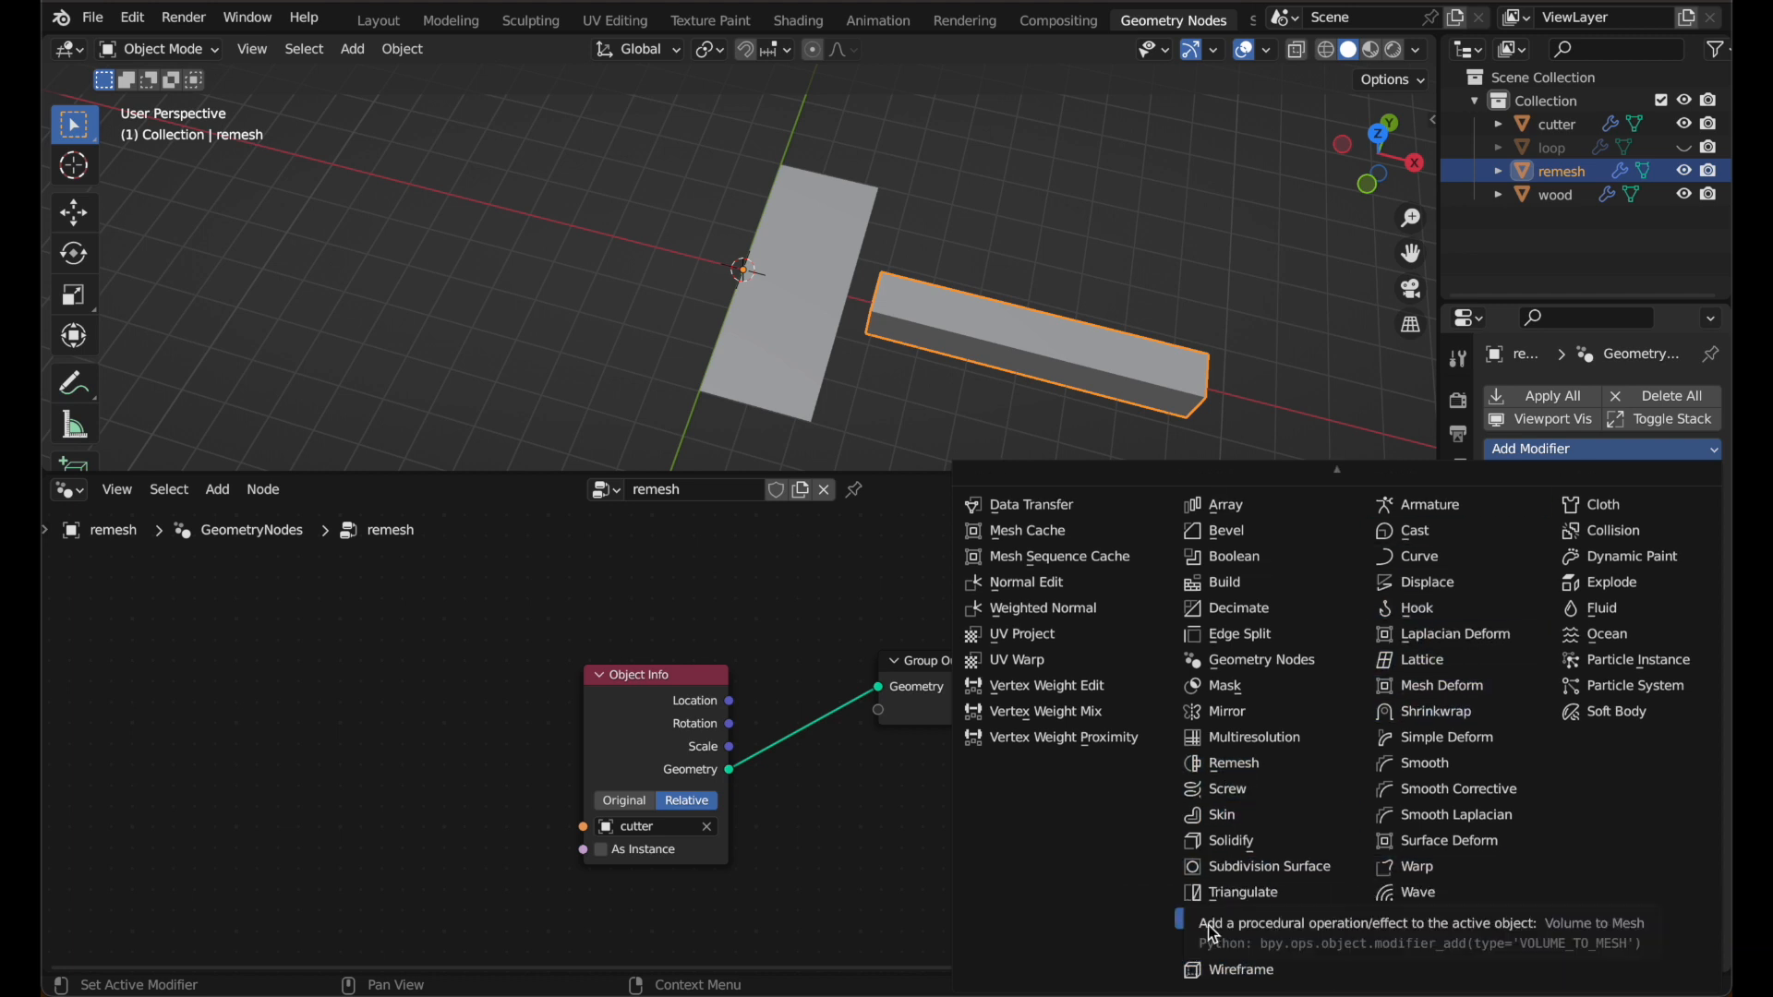
drag(982, 691, 1125, 694)
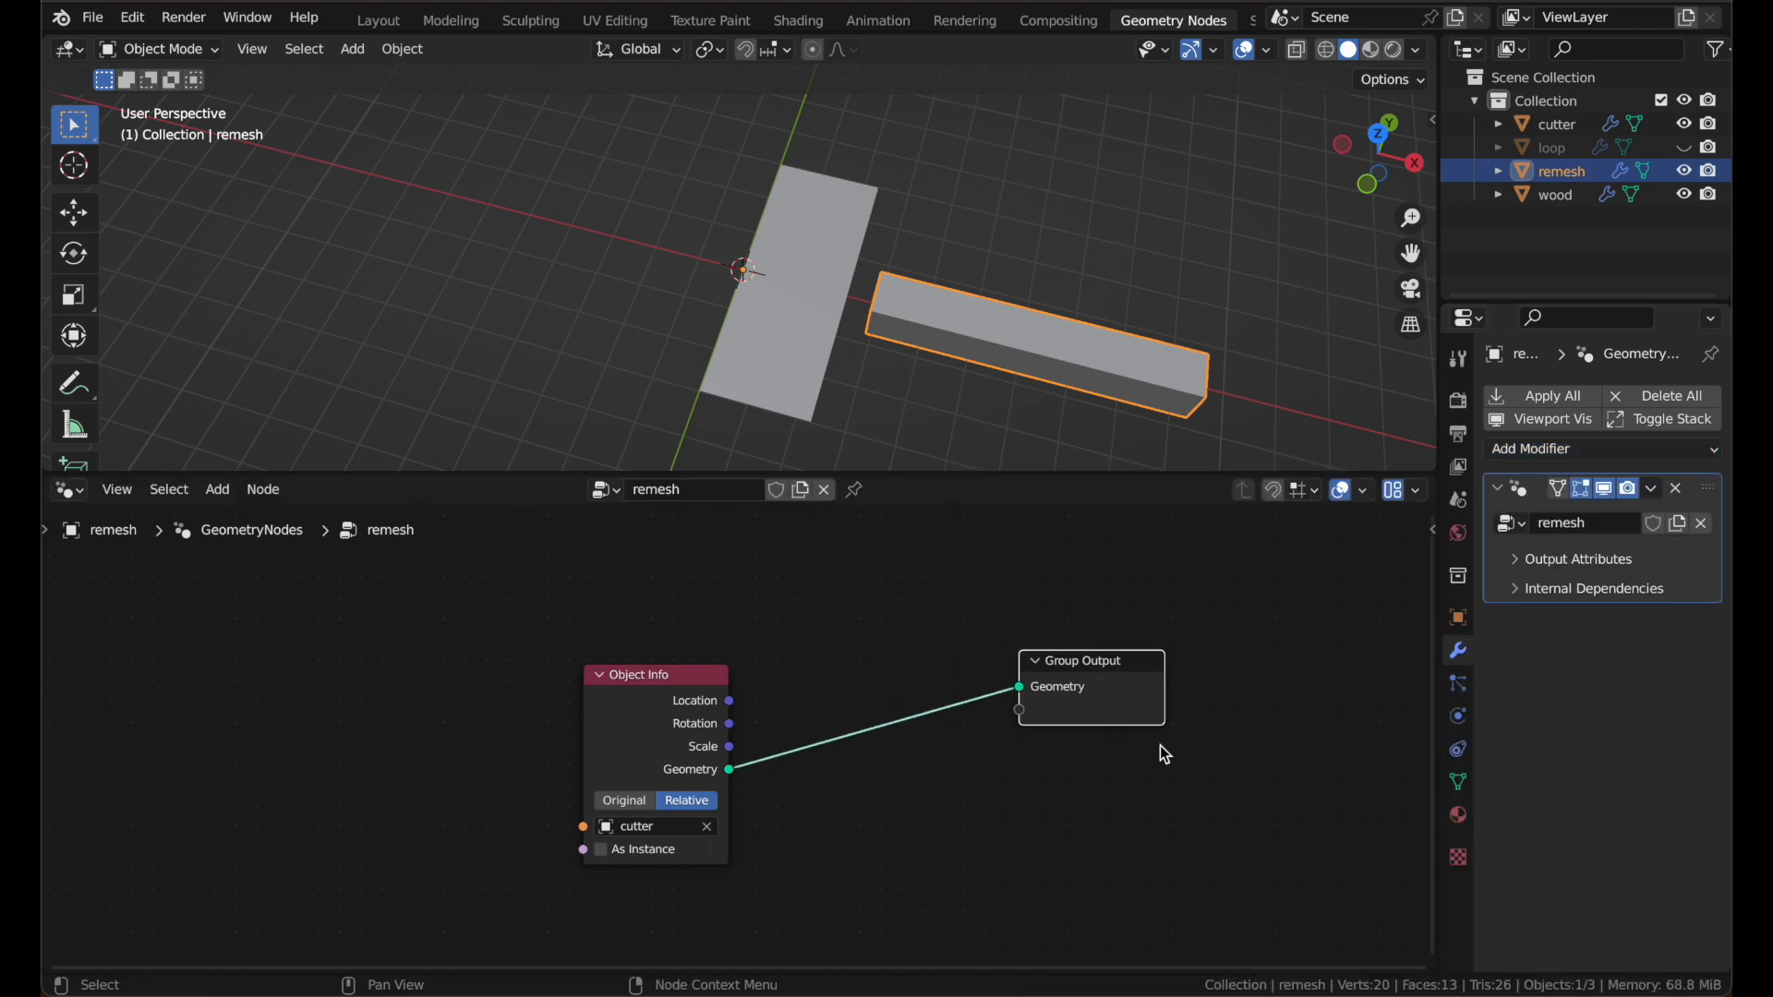
key(shift+a)
text(srea)
key(Return)
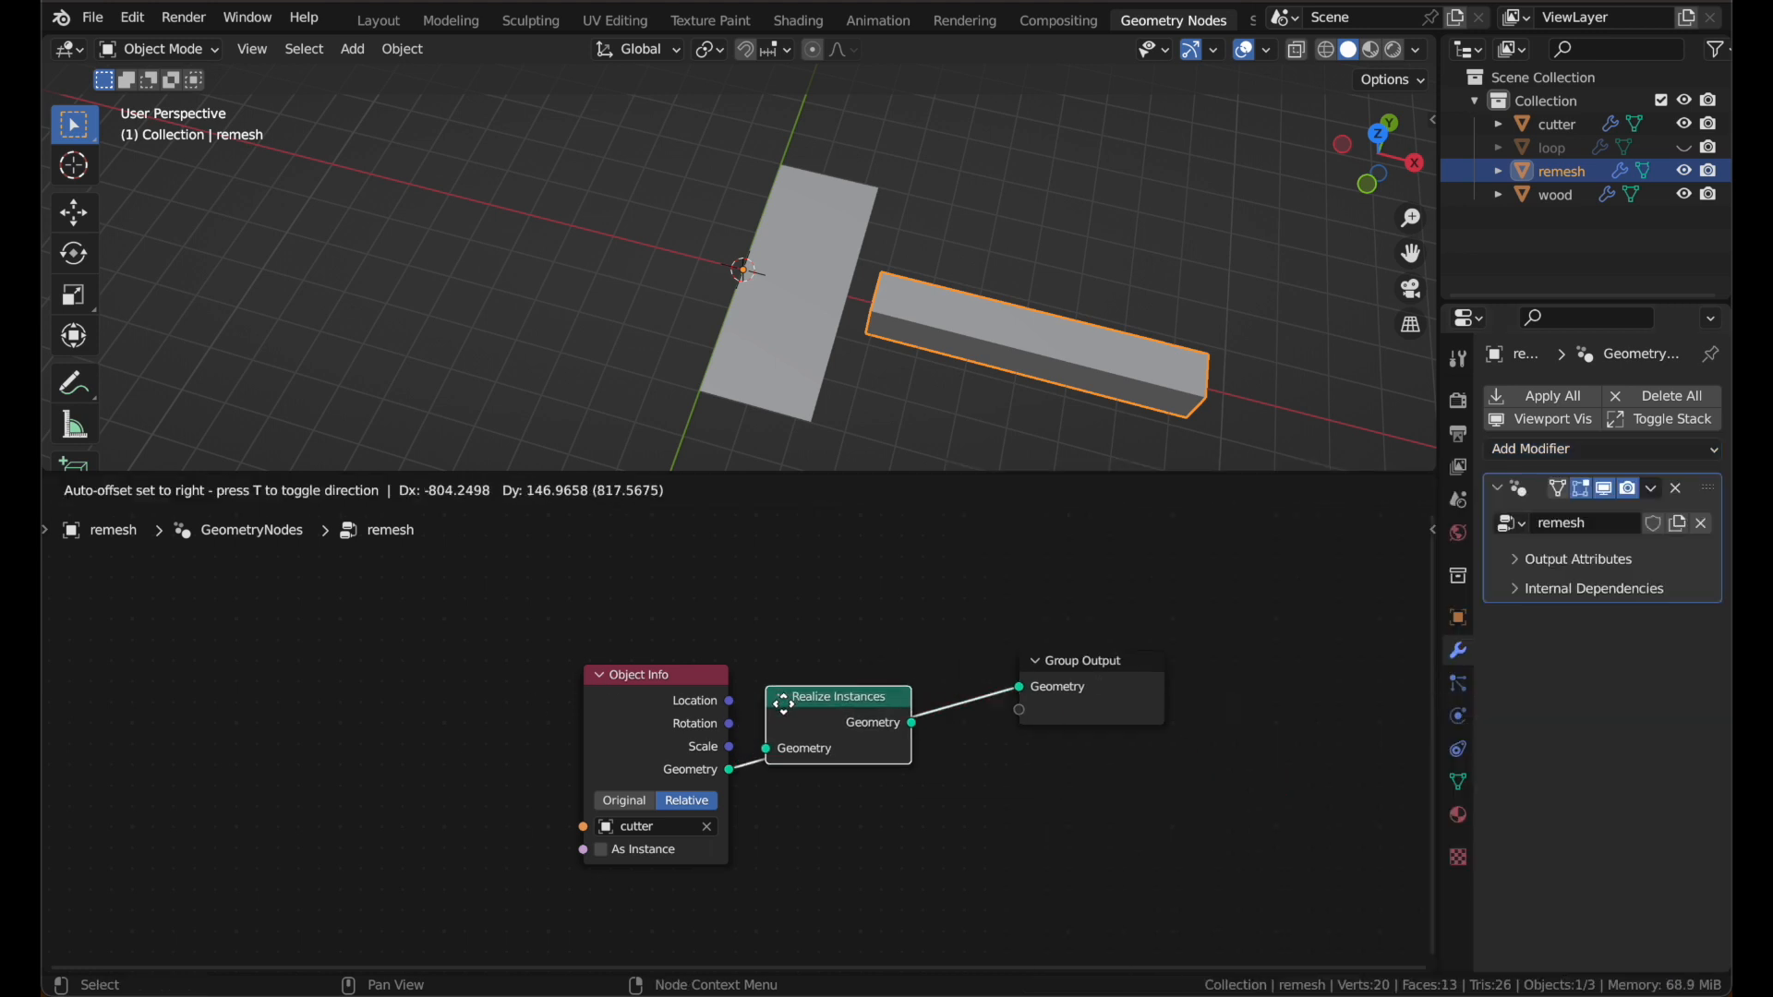
click(789, 702)
drag(1099, 680, 1095, 730)
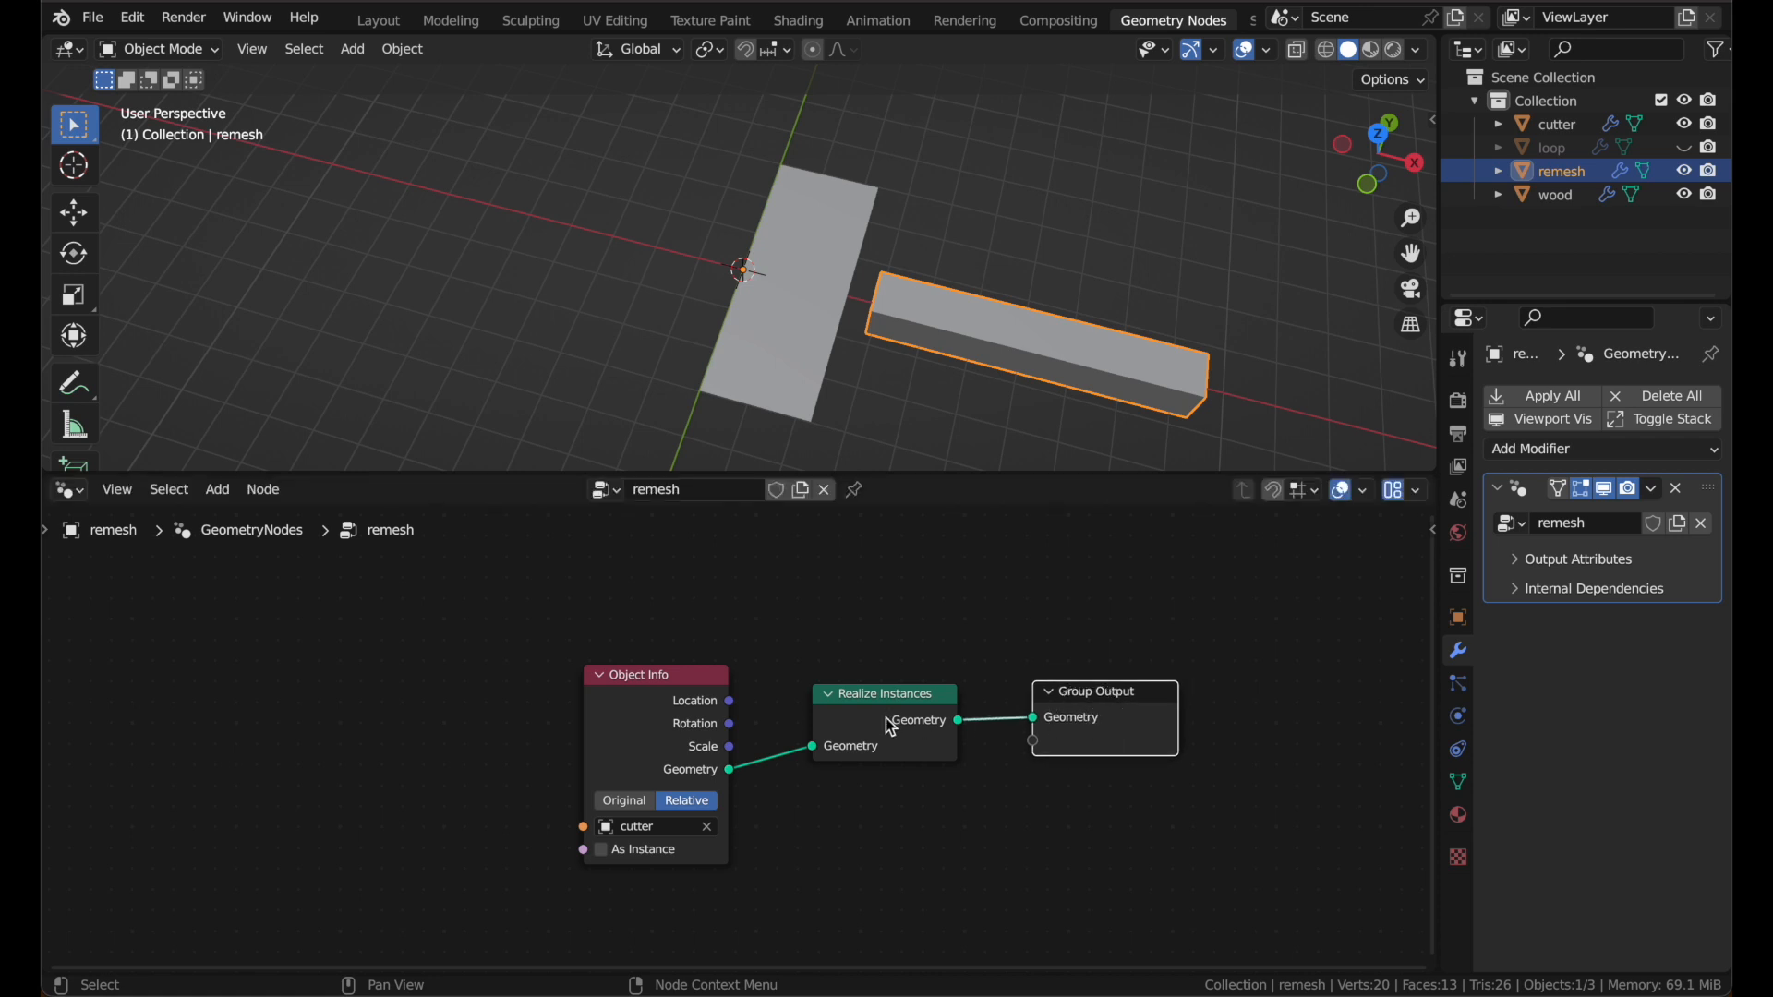
mouse_move(903, 695)
mouse_down()
mouse_move(888, 646)
mouse_move(889, 675)
mouse_up()
Step: Add a Remesh modifier to the remesh object and enable its smooth shading
click(1581, 453)
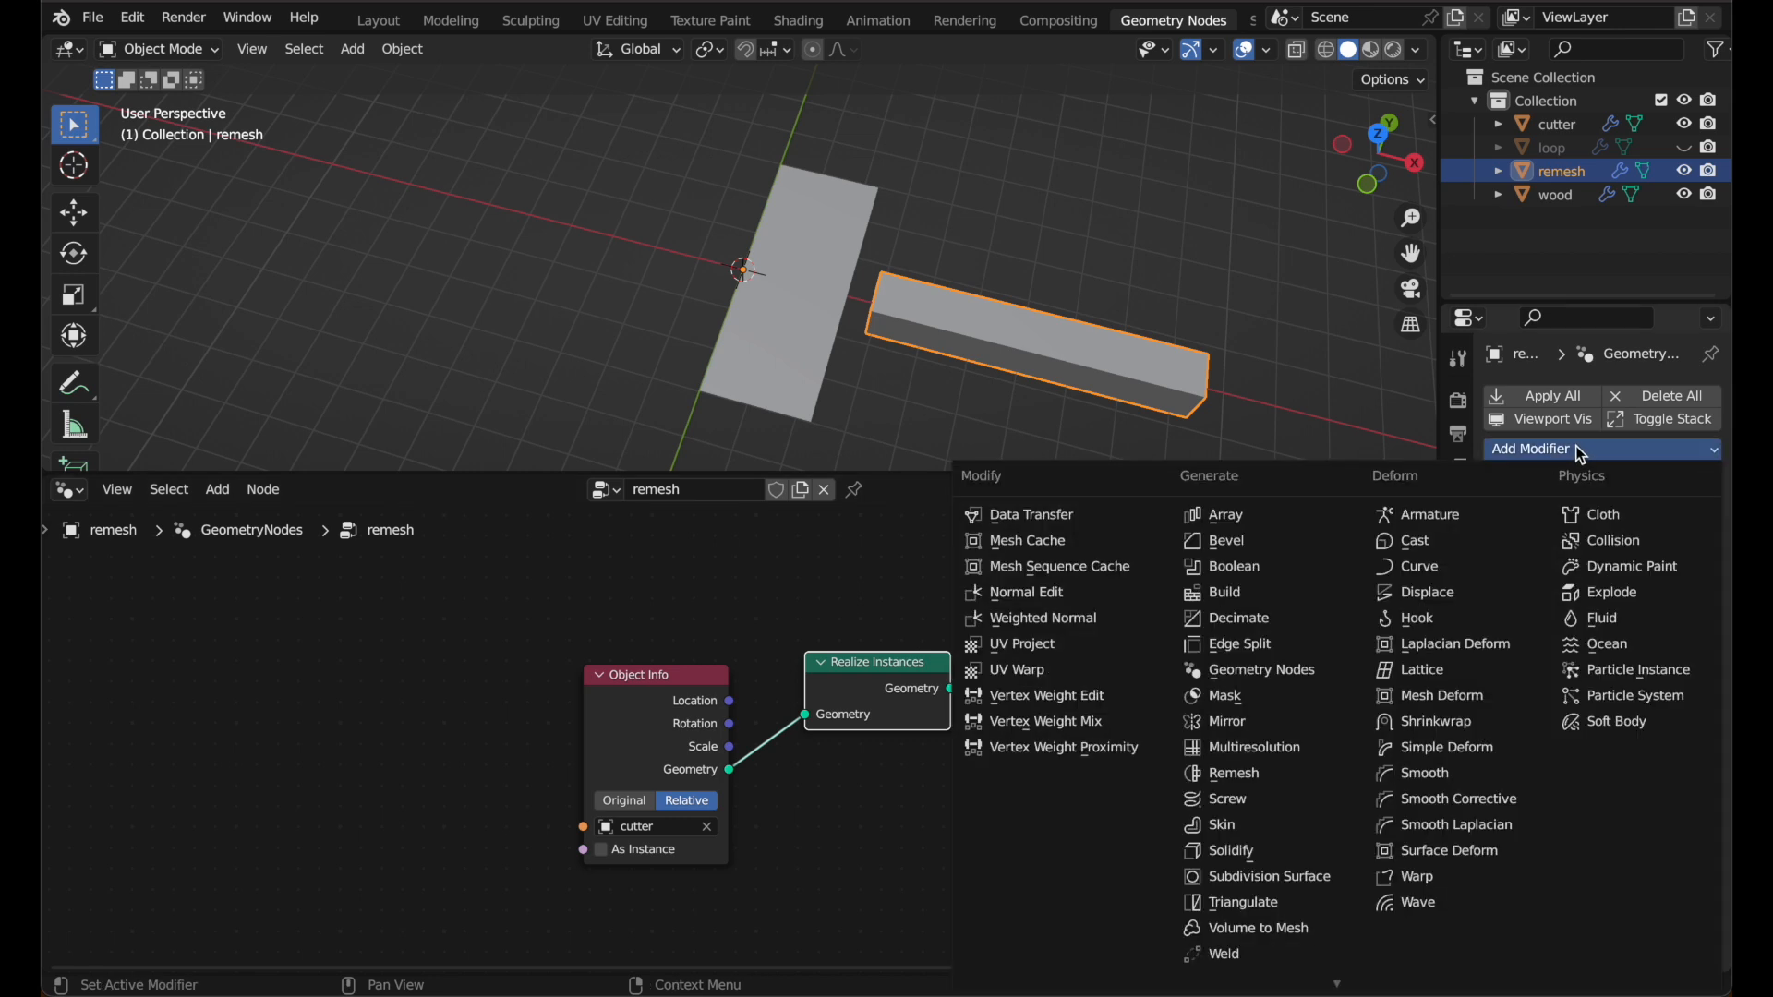
click(1228, 774)
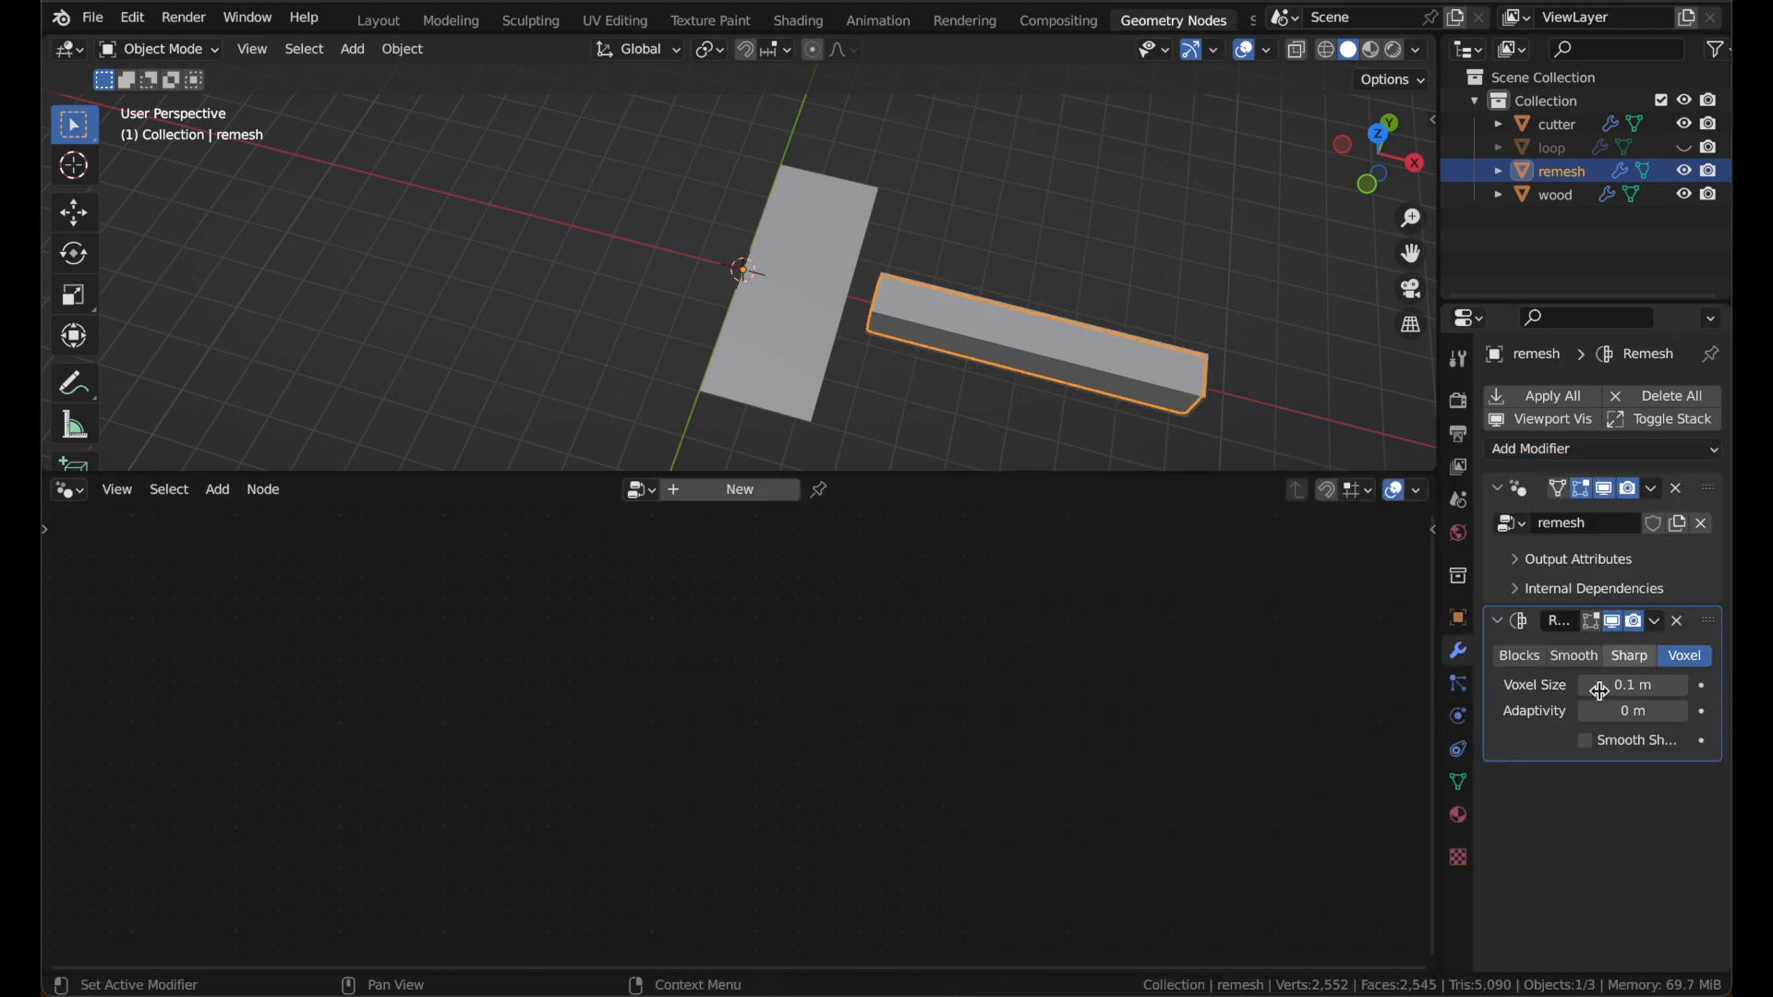
click(1586, 740)
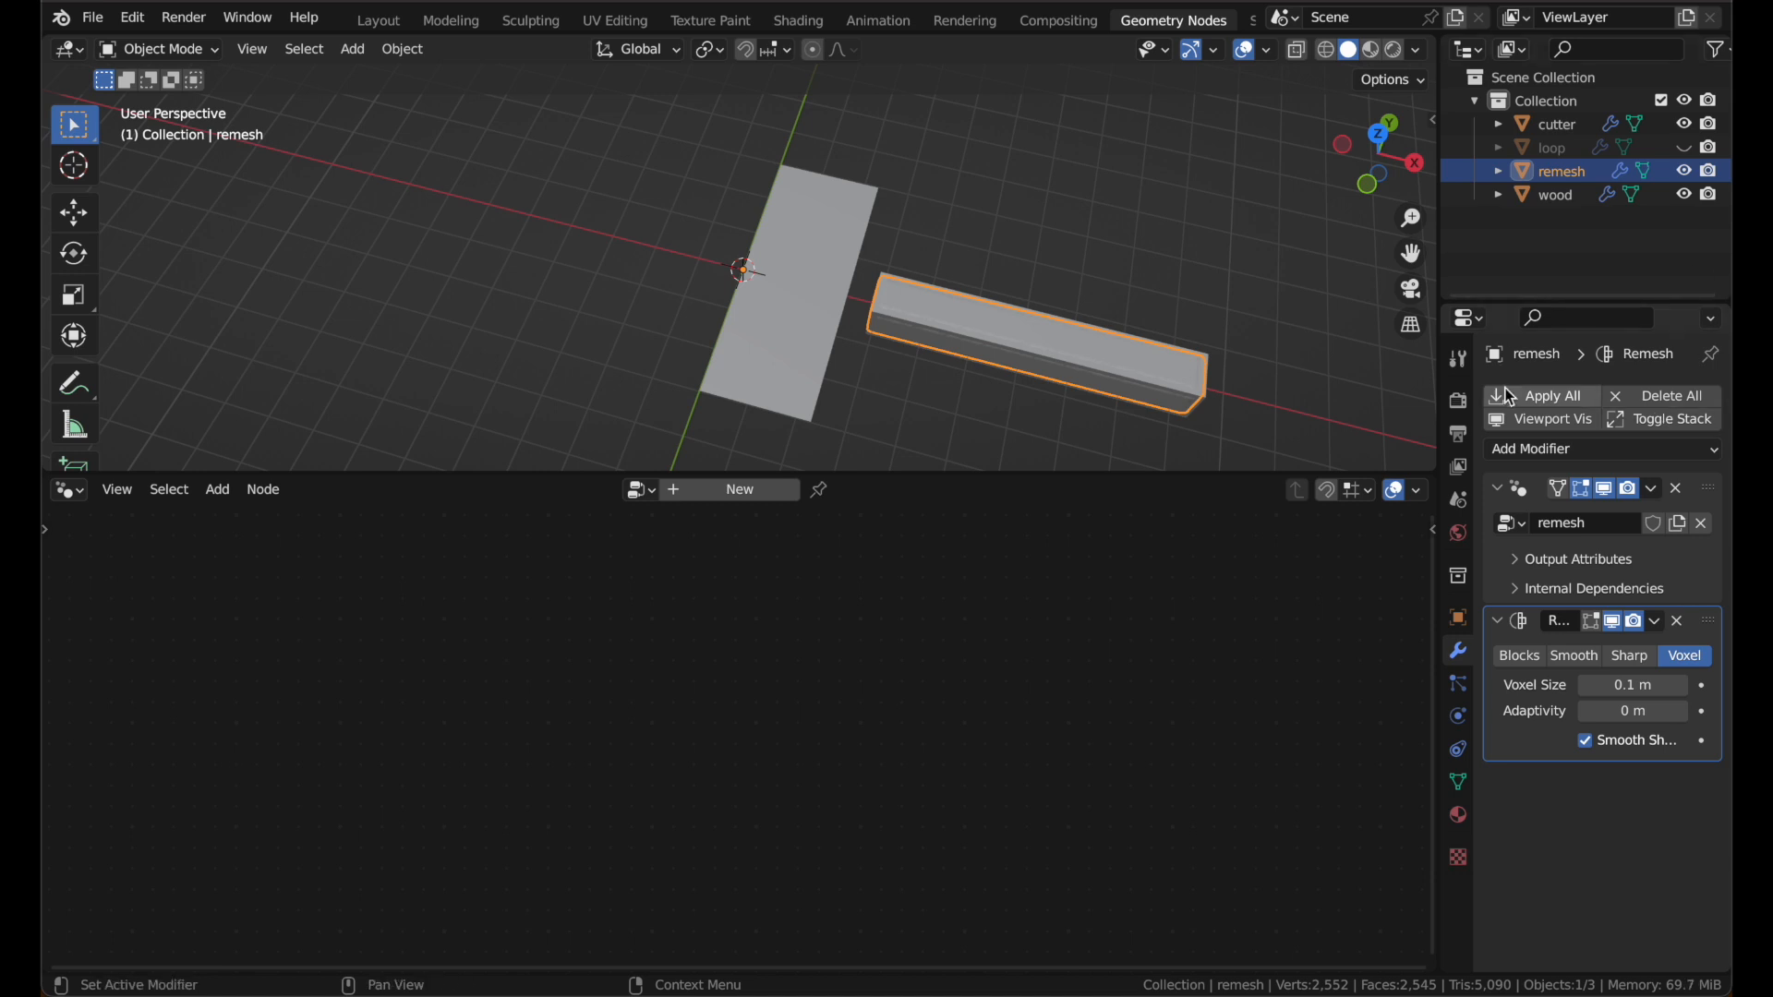
click(1684, 173)
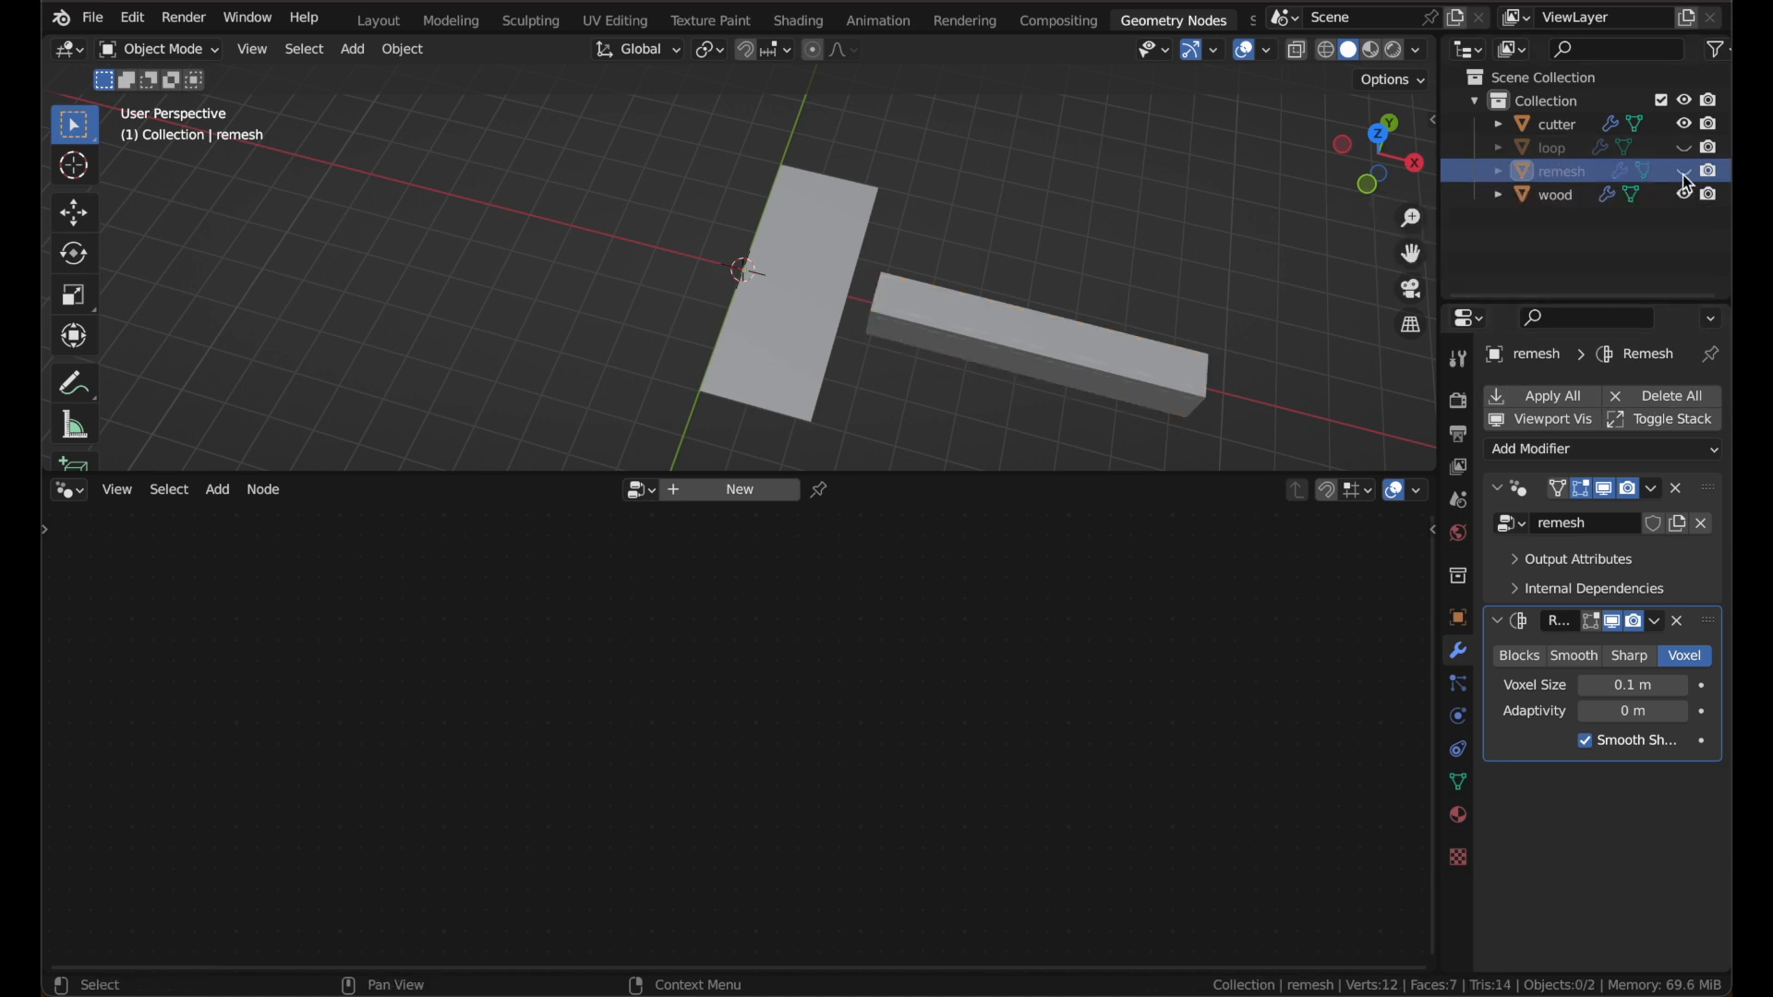
click(1683, 173)
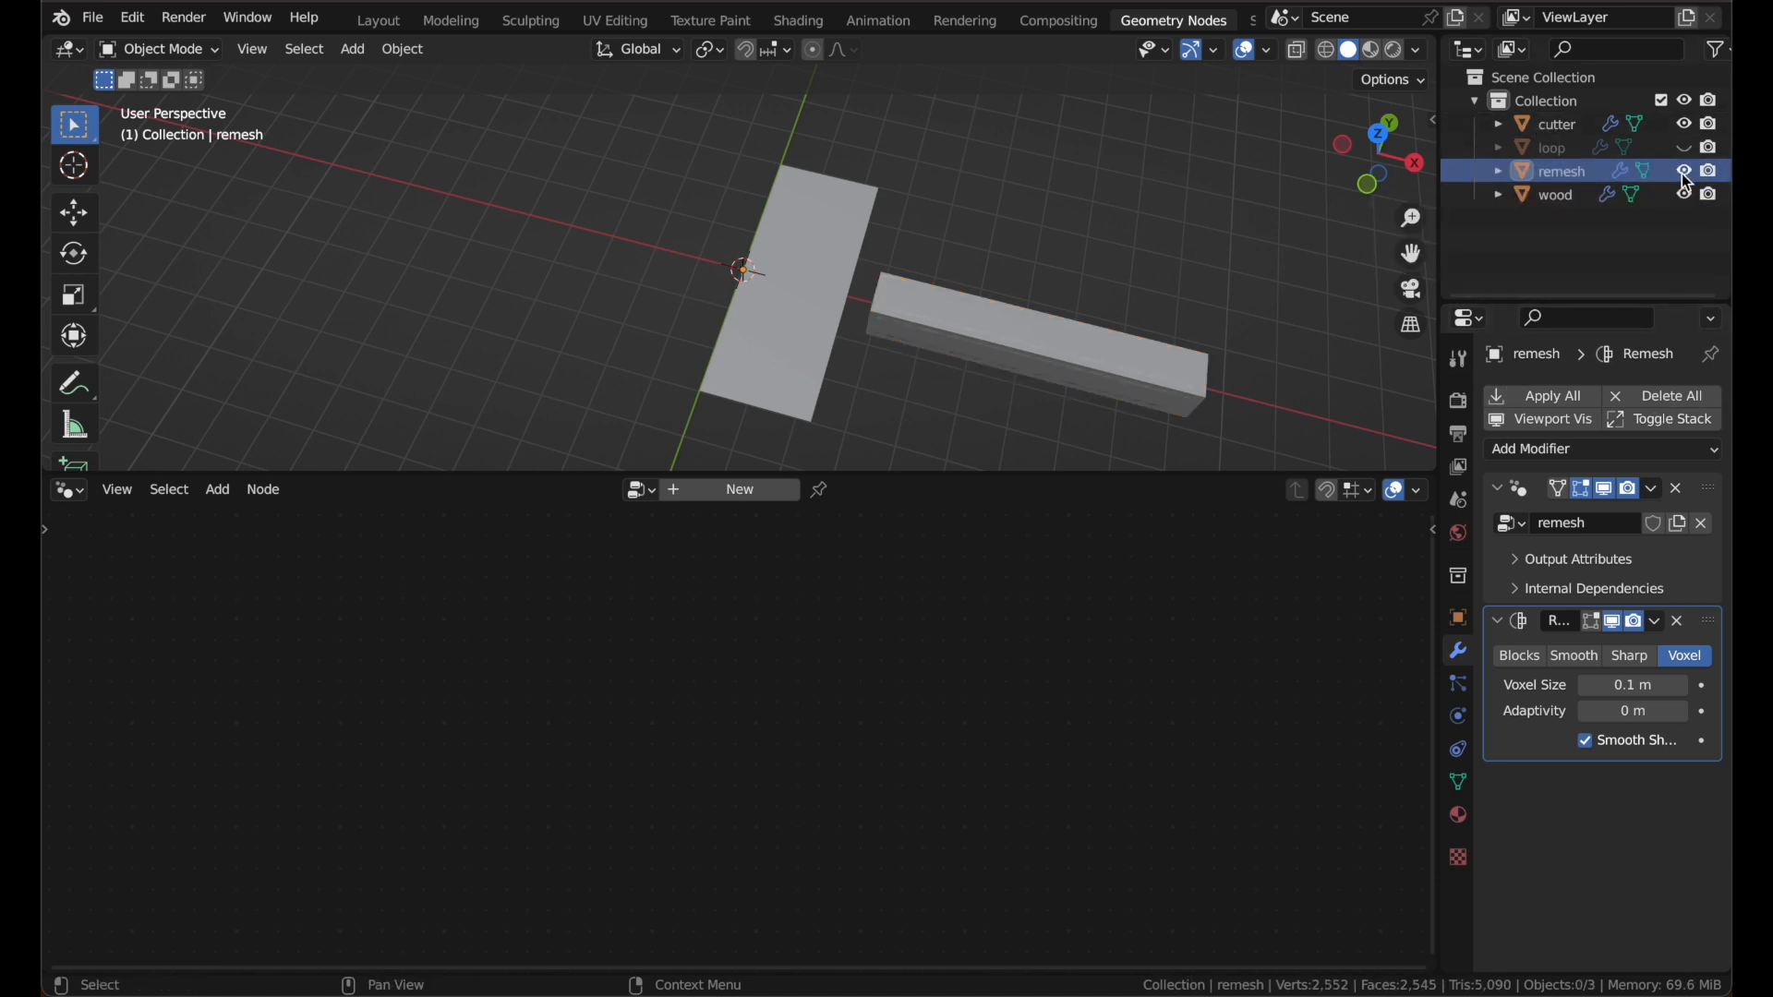
Step: Change the Object Info node in the wood's tree to use the remesh object for the Mesh Boolean
click(820, 297)
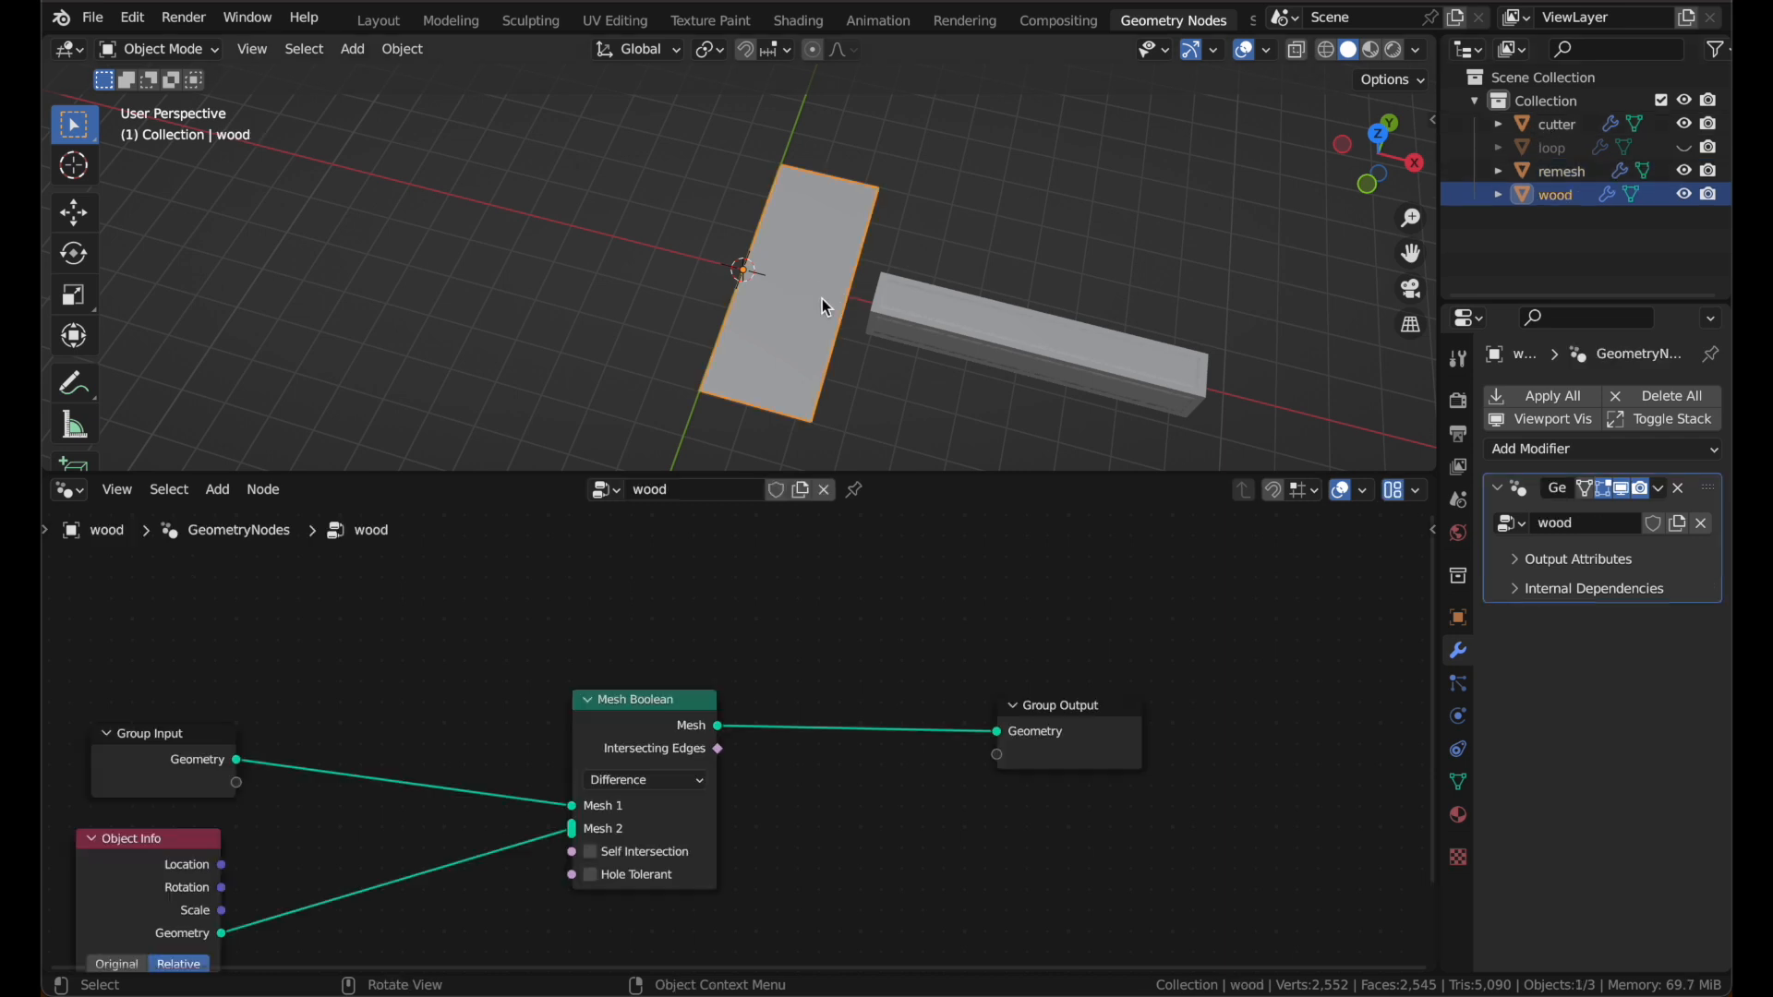
key(Home)
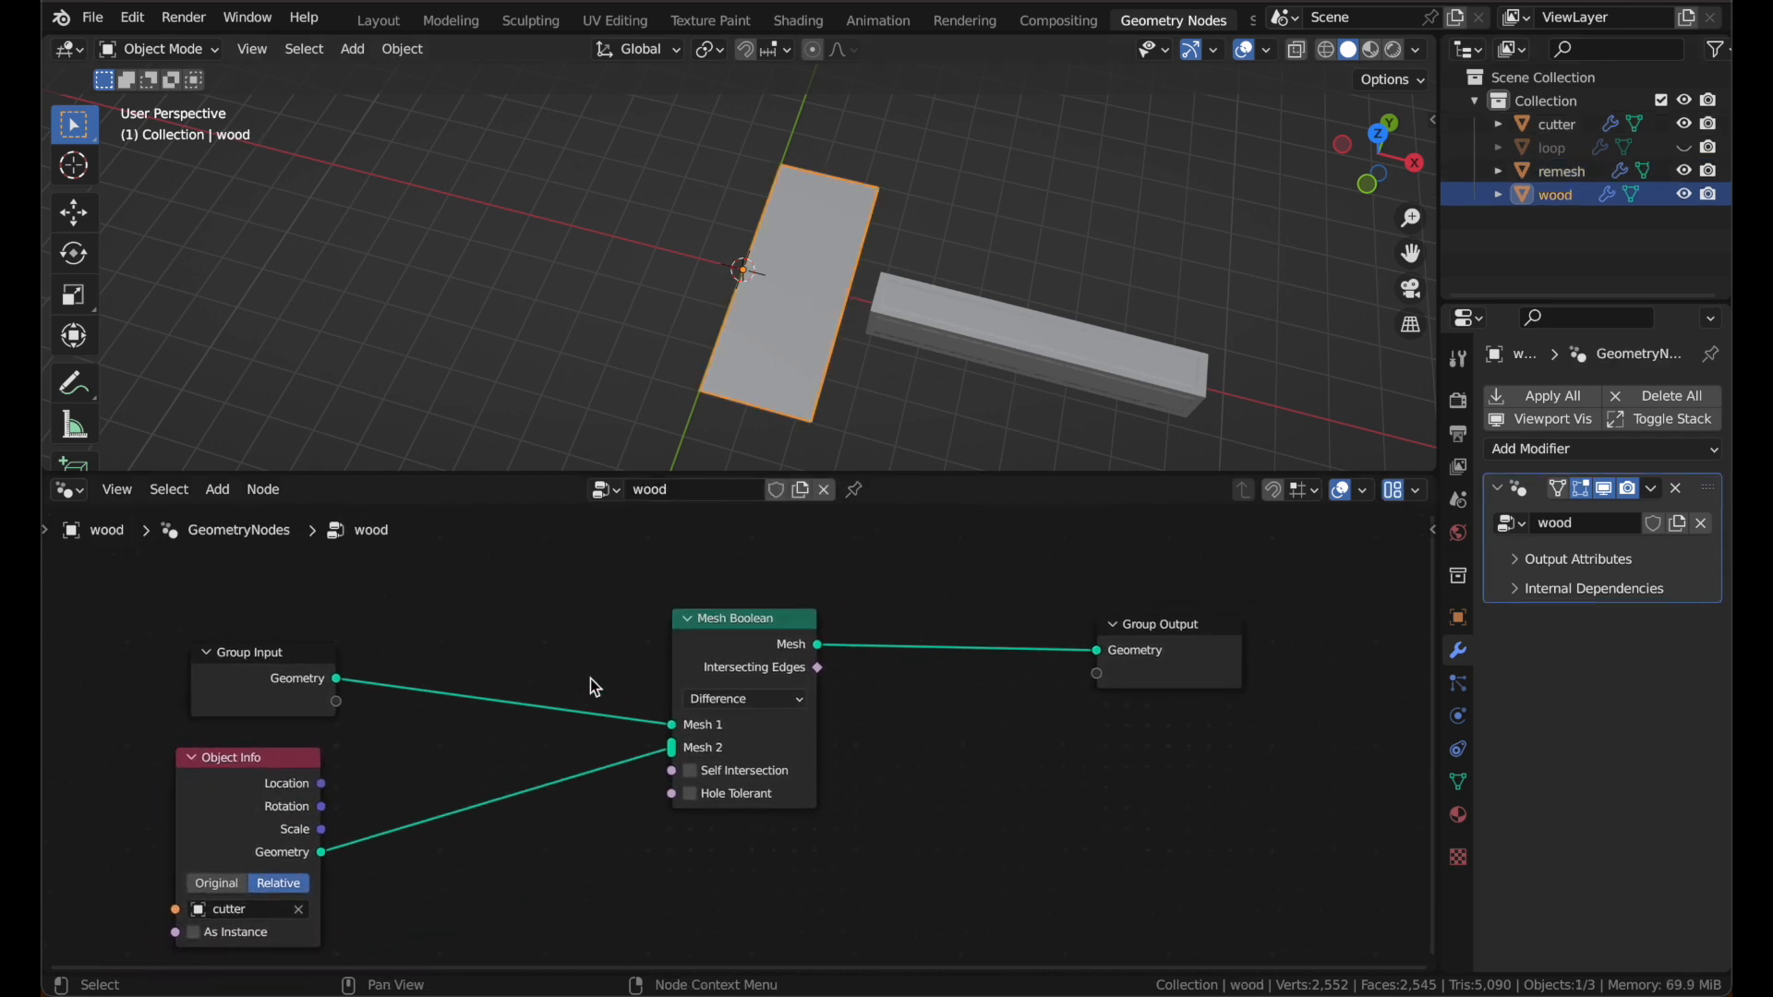
click(211, 909)
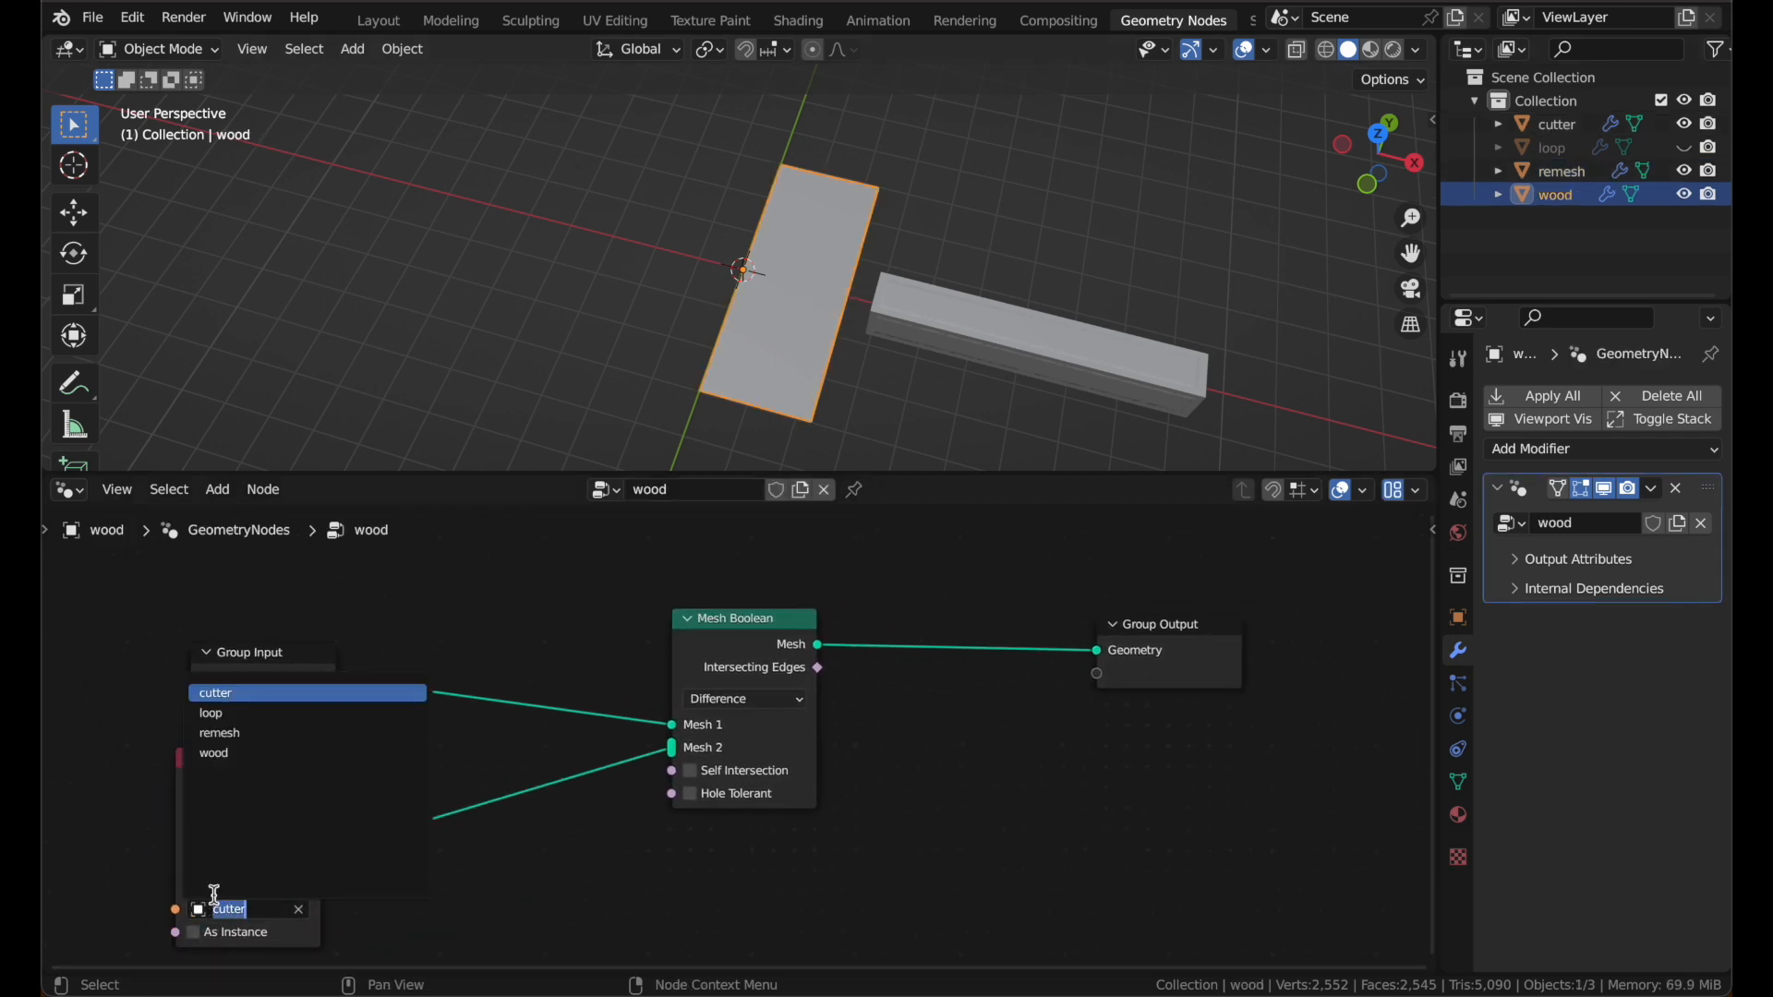
click(245, 734)
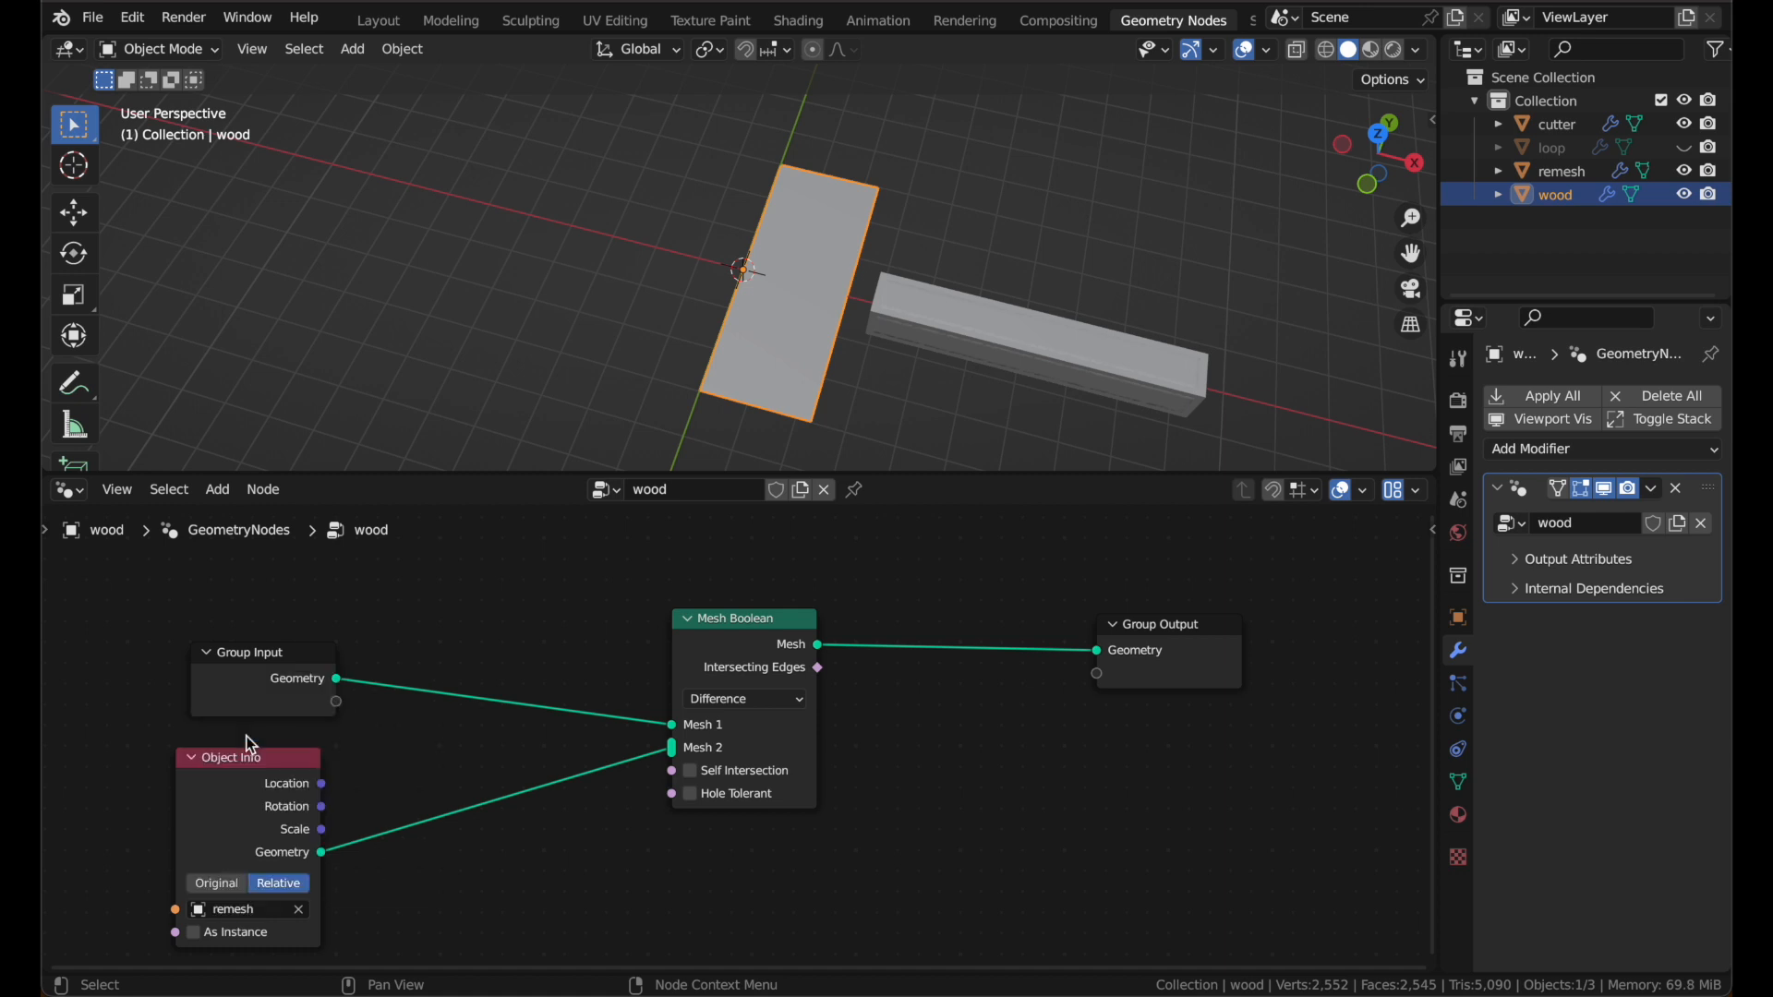
Step: Test the cut by moving the cutter across the wood within the XY plane, restoring its position and returning to frame 1
click(1066, 363)
key(g)
key(shift+z)
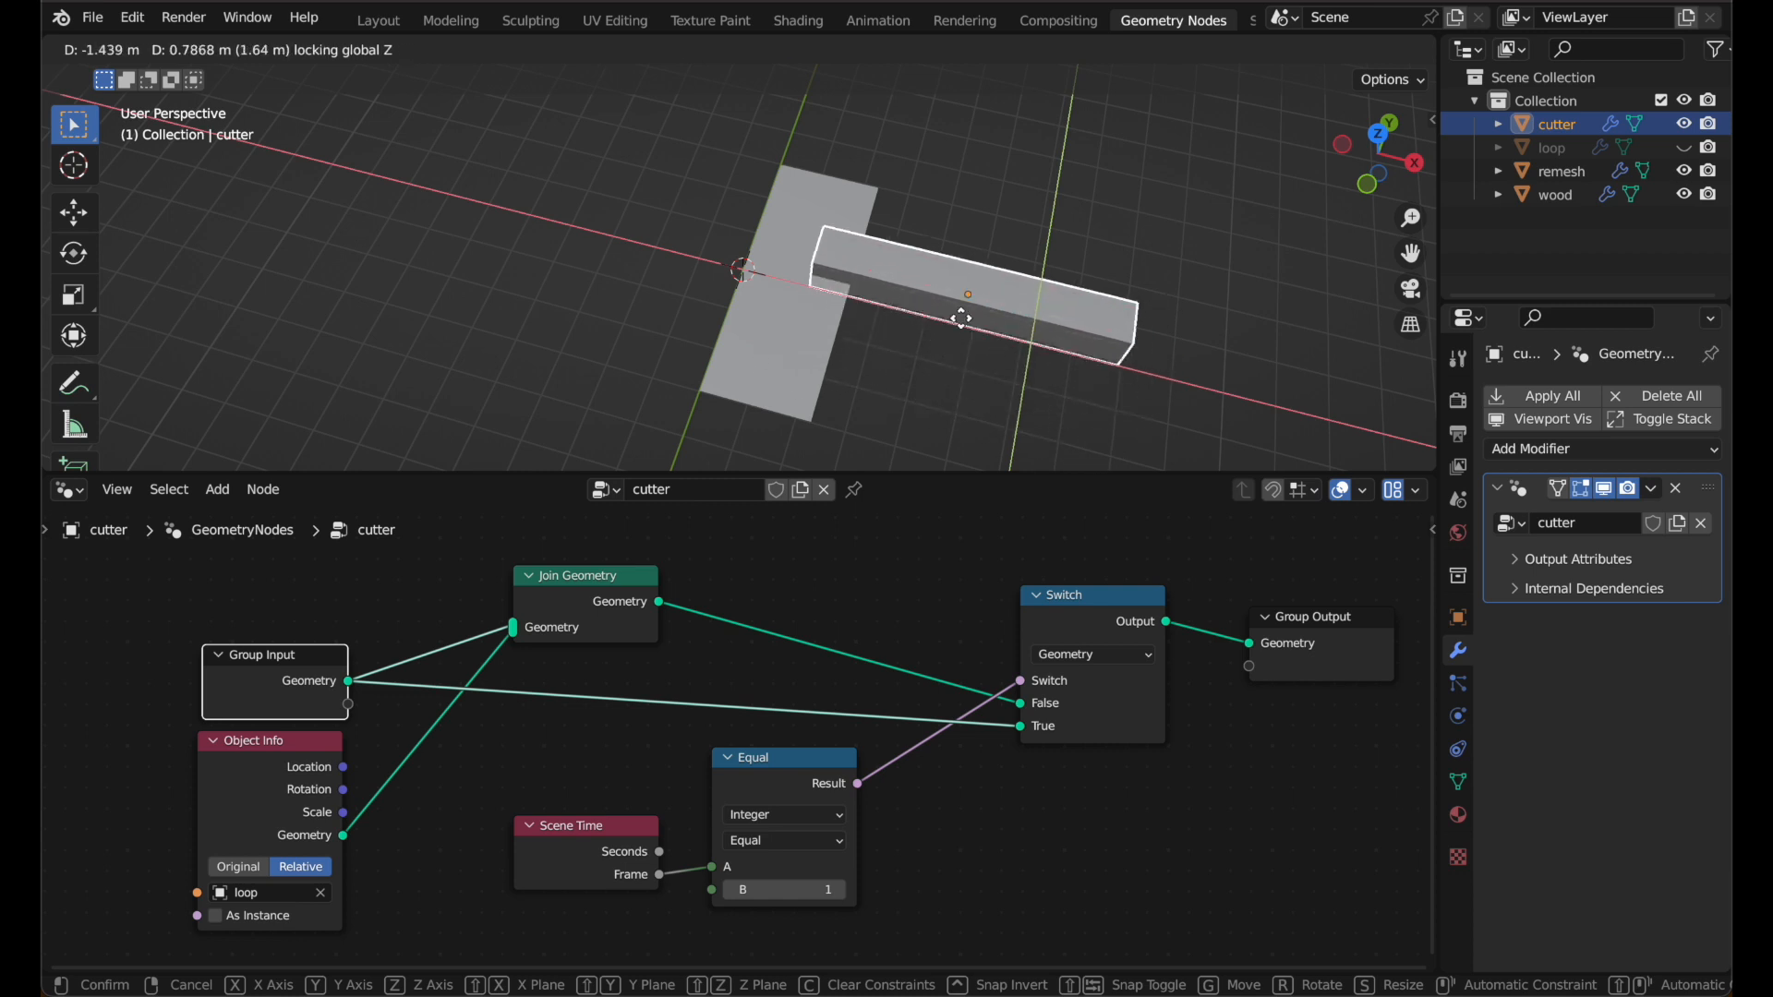
click(1011, 294)
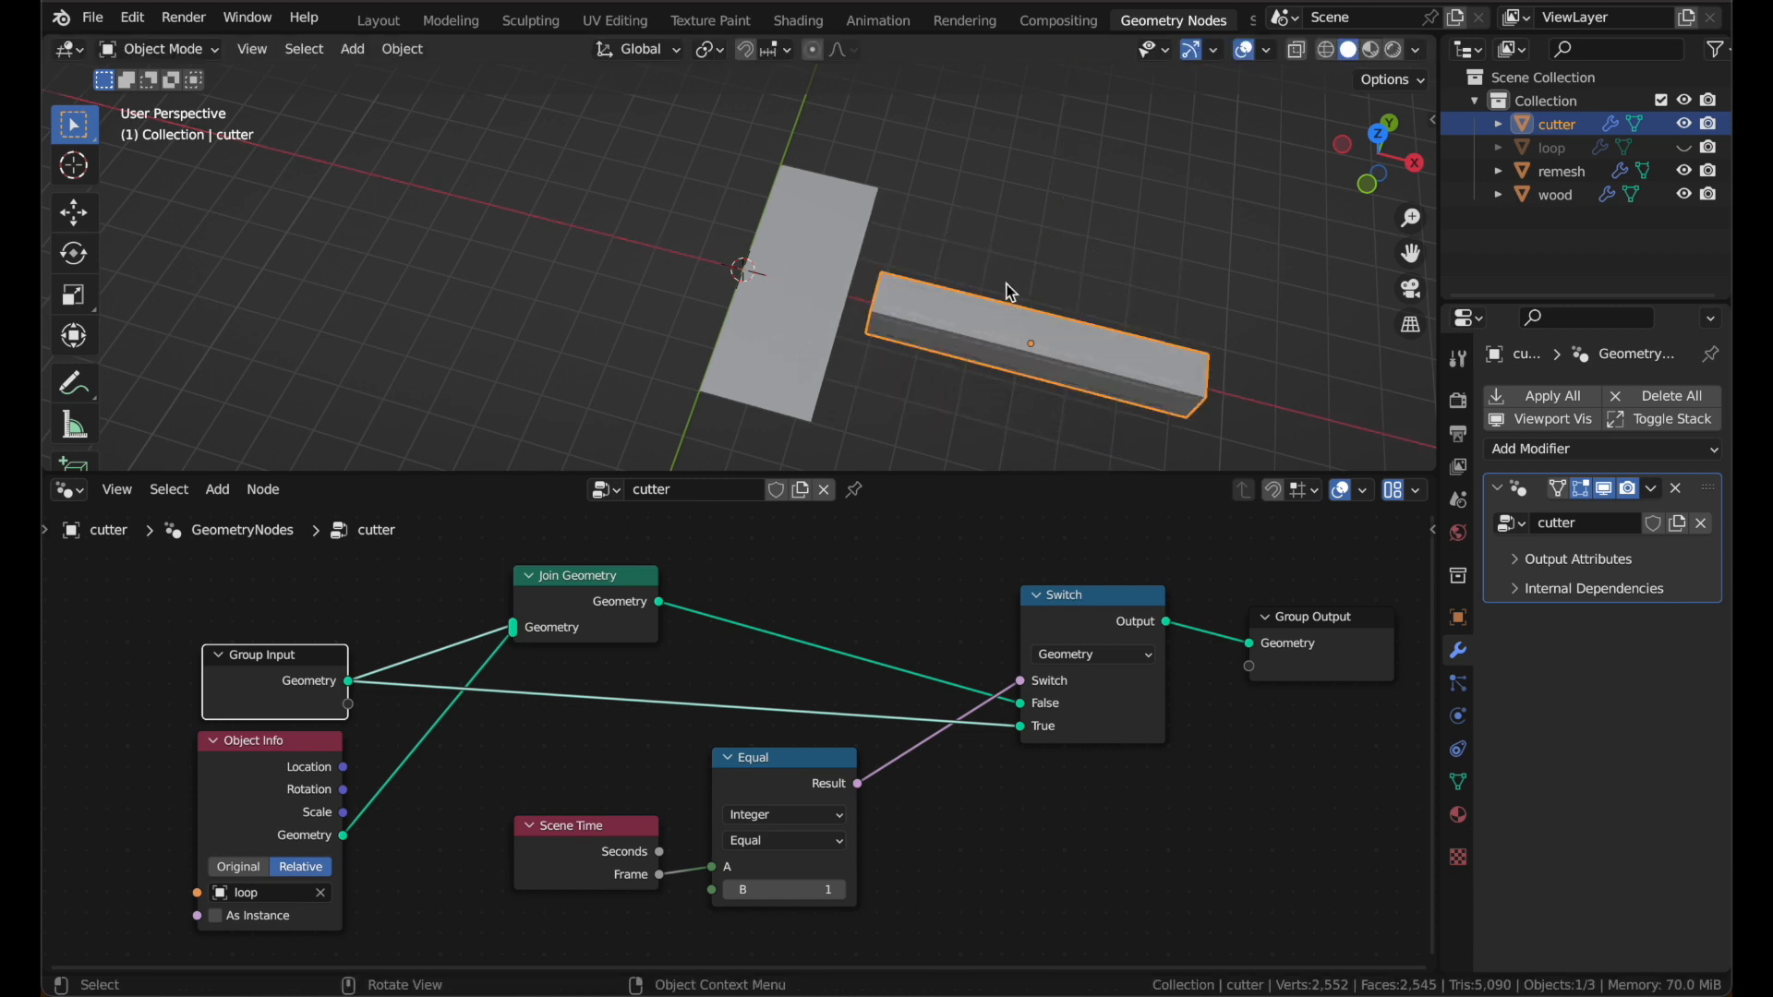
key(g)
key(shift+z)
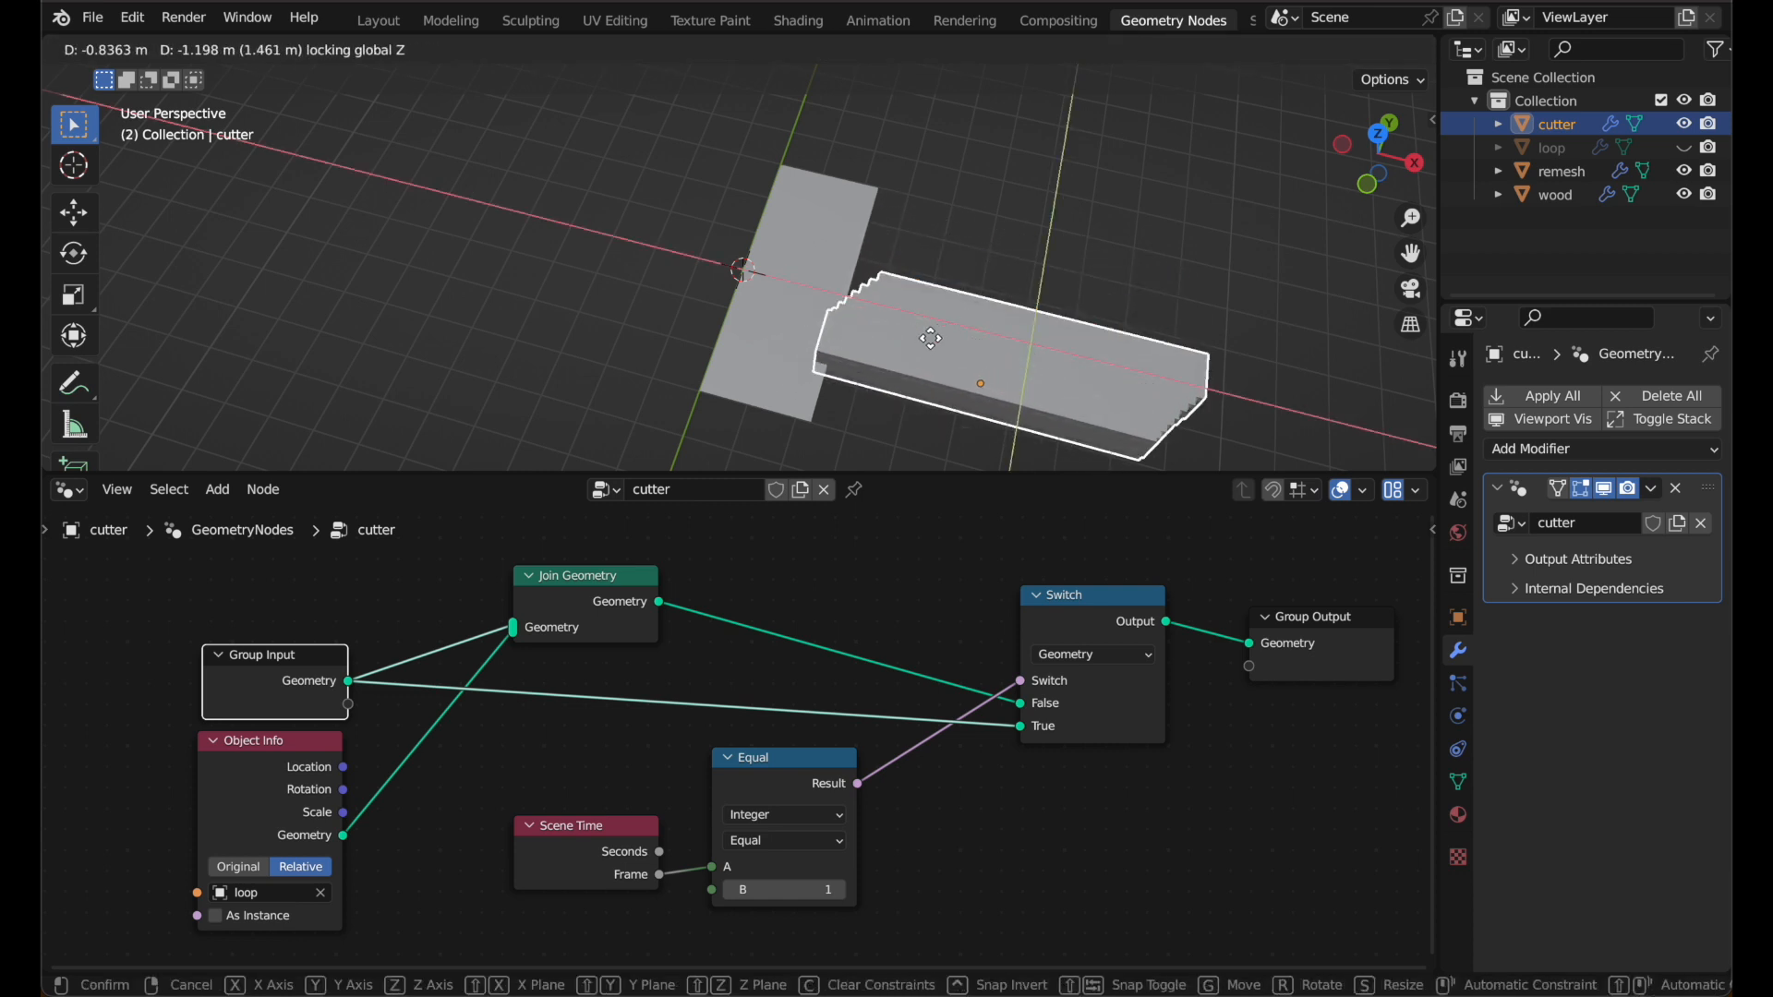
click(902, 297)
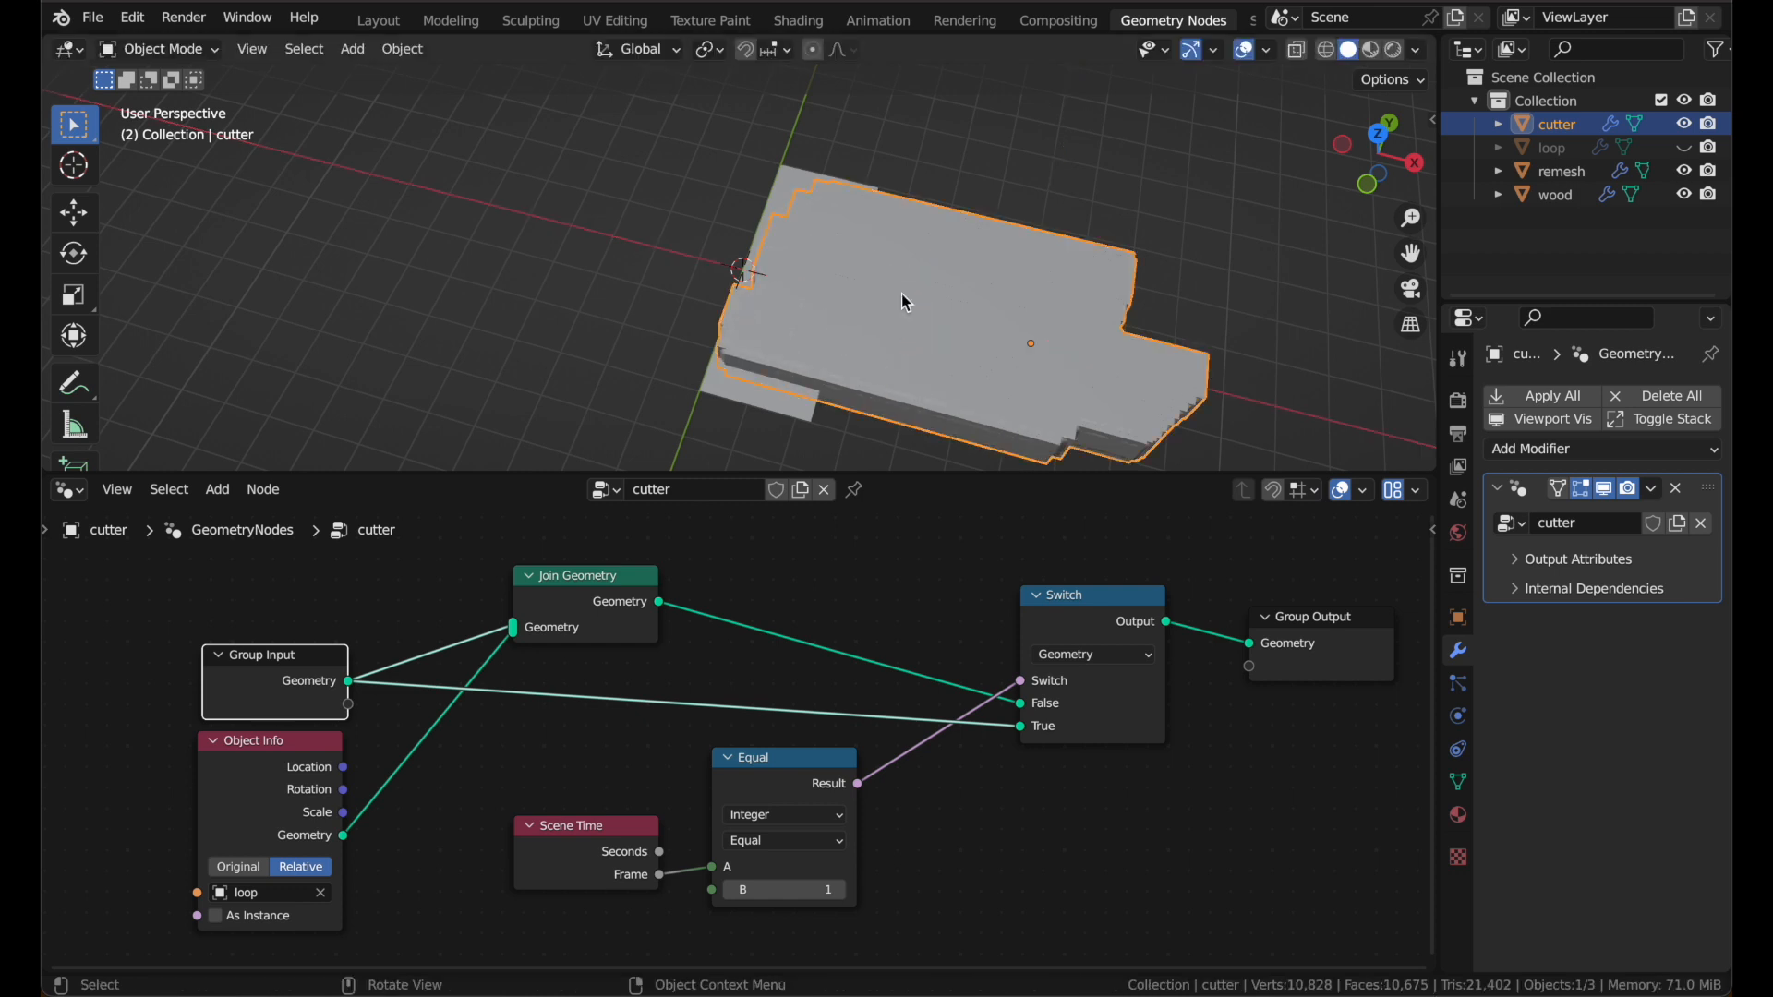
key(Left)
Step: Select the wood and move its Group Output node farther away from the Mesh Boolean to make room for more nodes
click(803, 356)
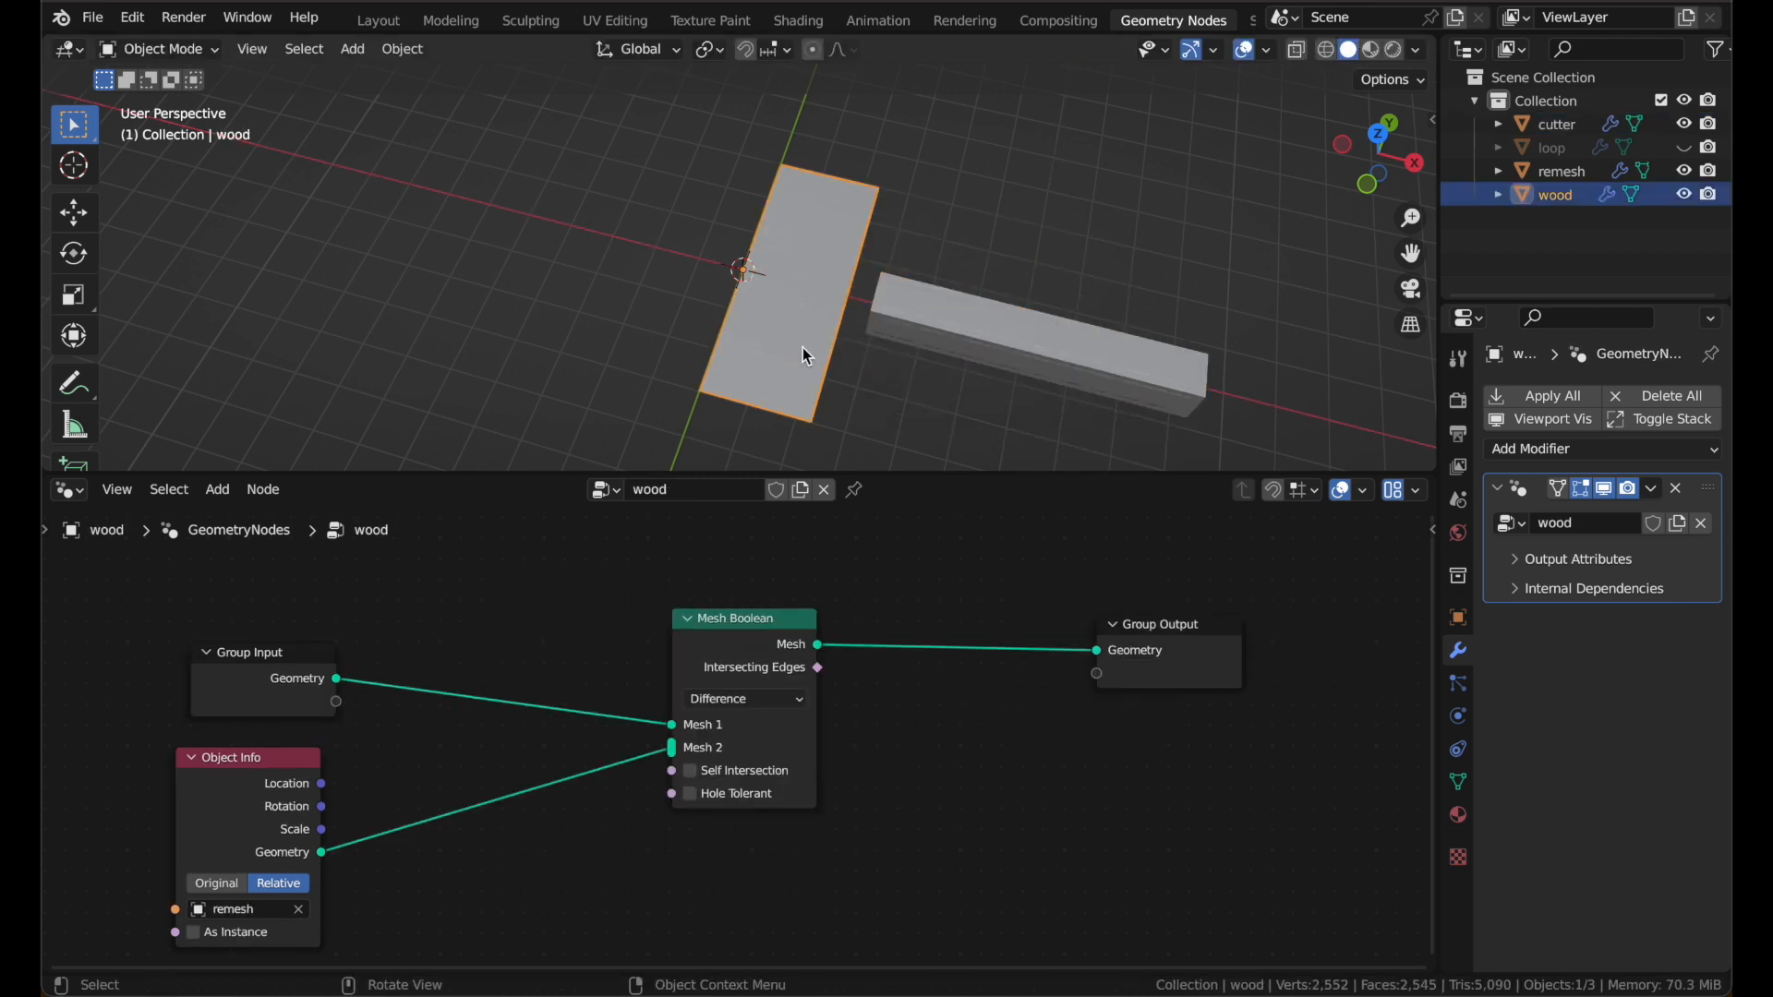
key(Home)
scroll(797, 657, down, 1)
drag(965, 674, 1278, 665)
middle_drag(1278, 665, 1123, 685)
key(g)
click(1182, 685)
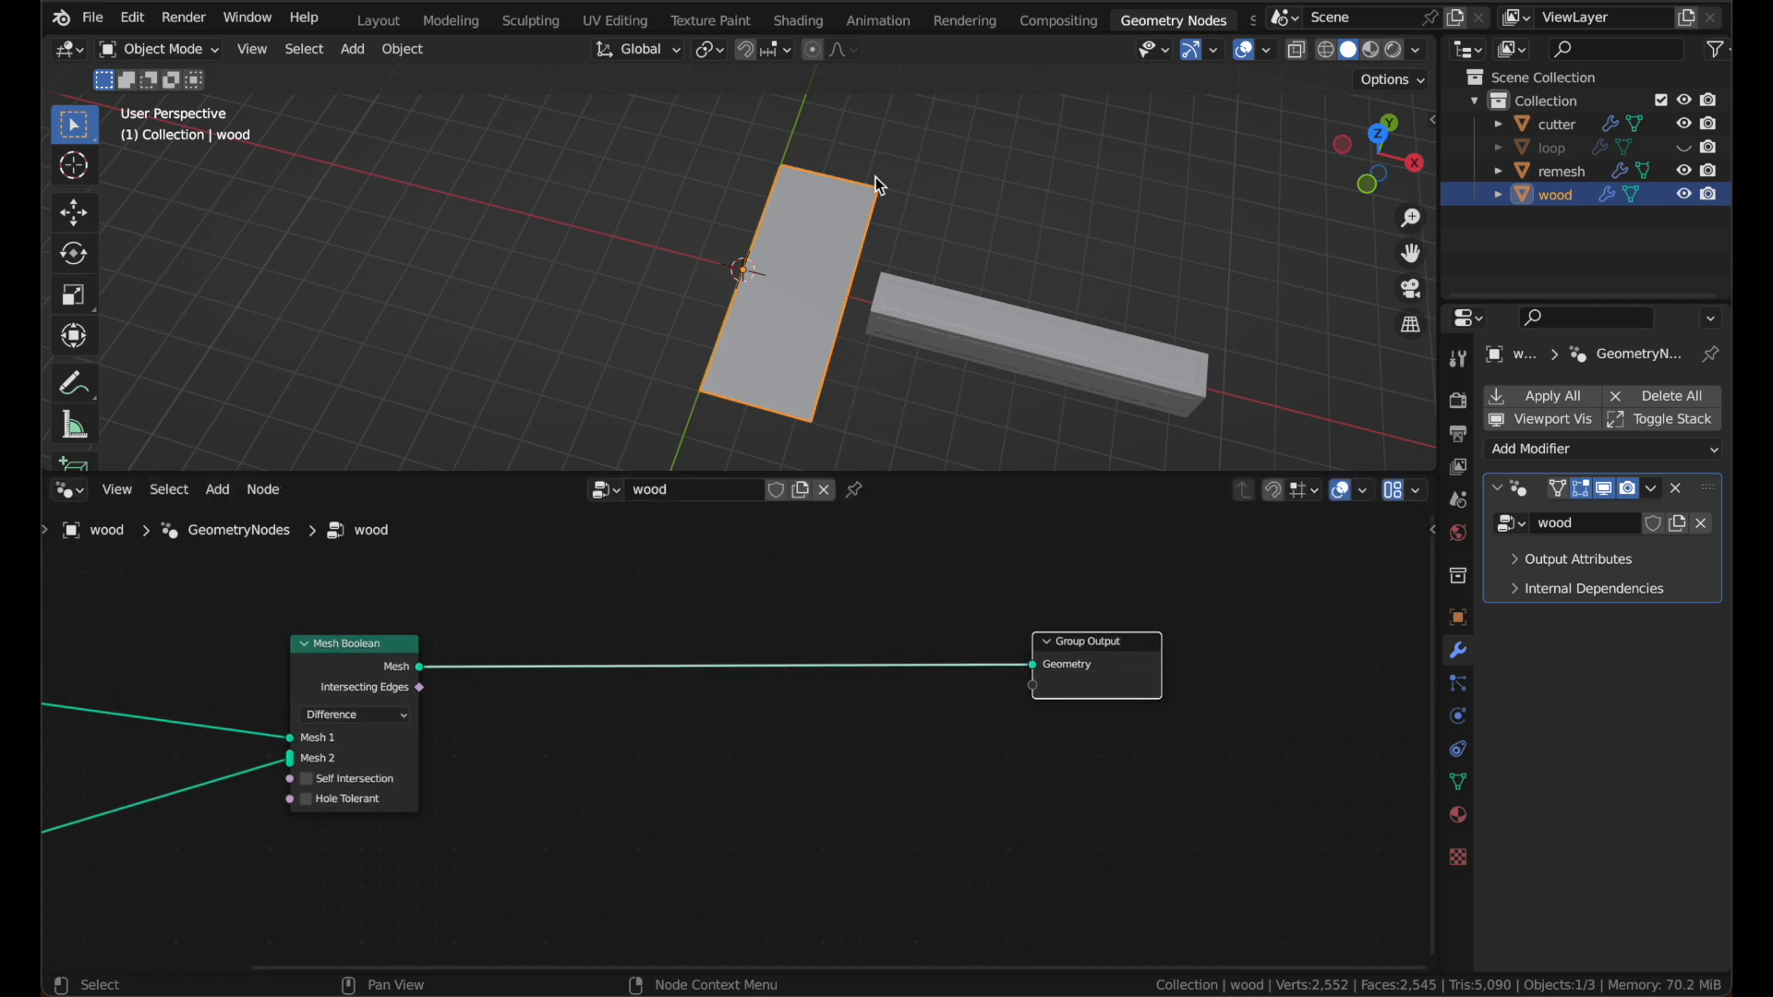
scroll(953, 735, left, 2)
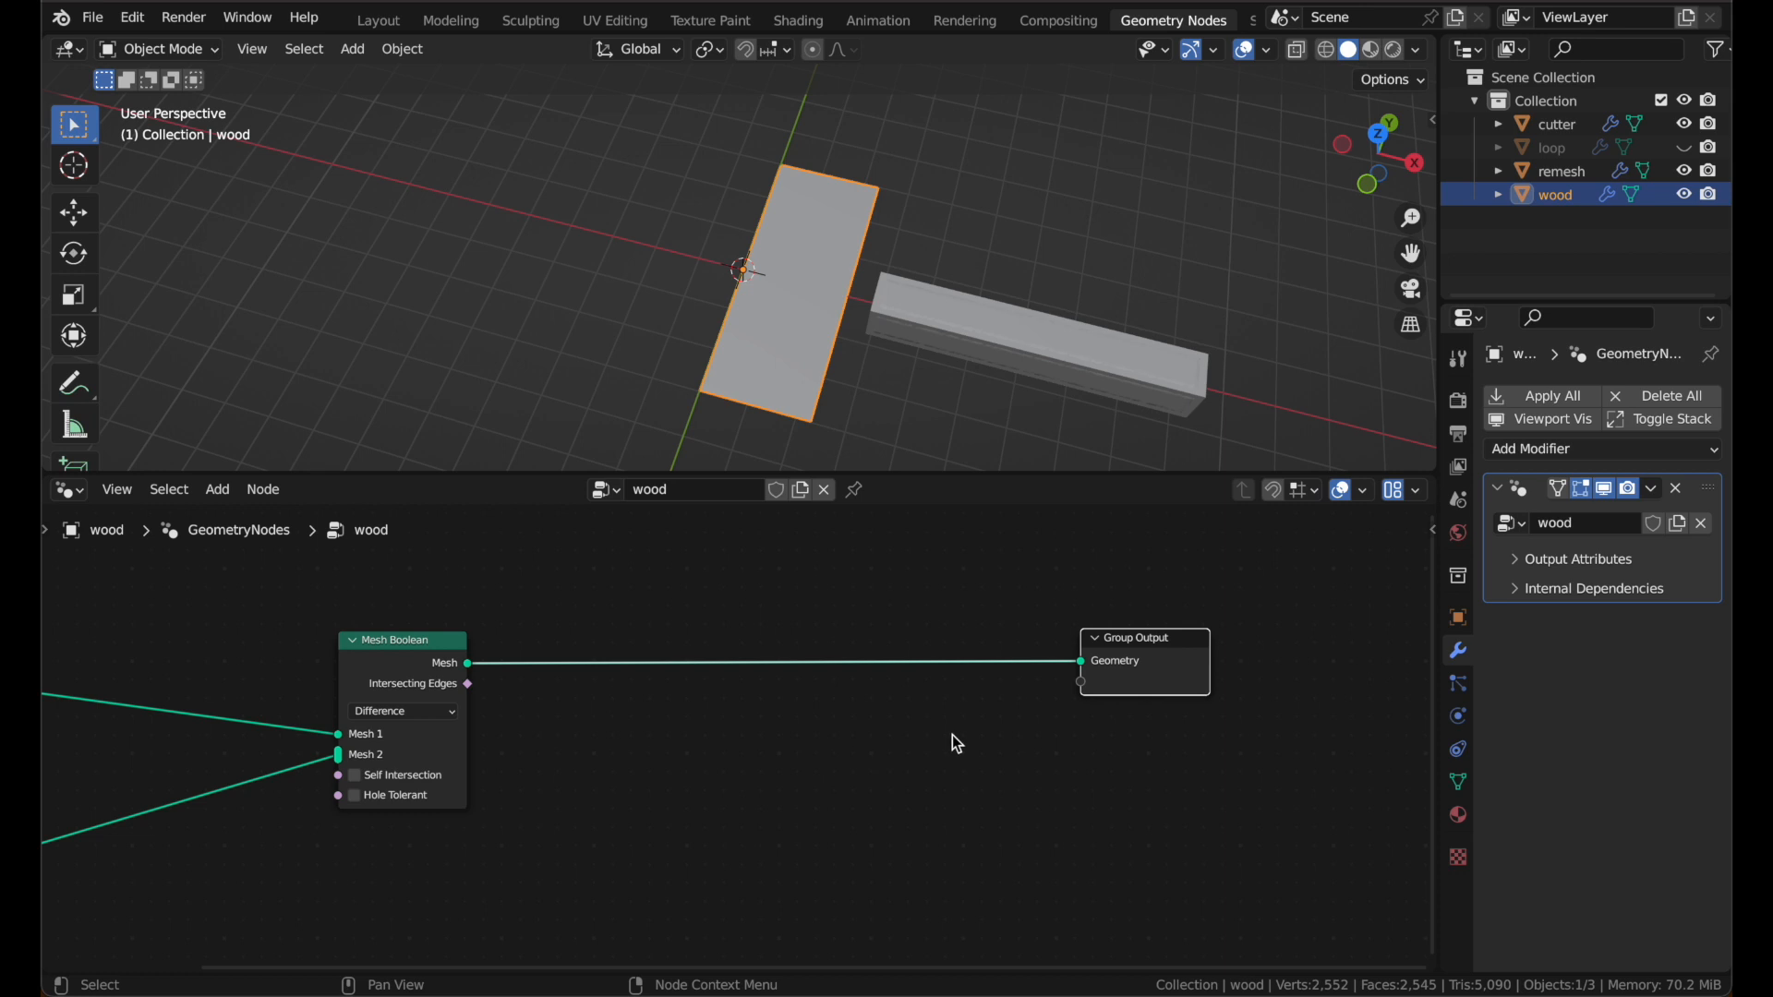
Step: Insert a Mesh to Curve node between the Mesh Boolean and the Group Output
key(shift+a)
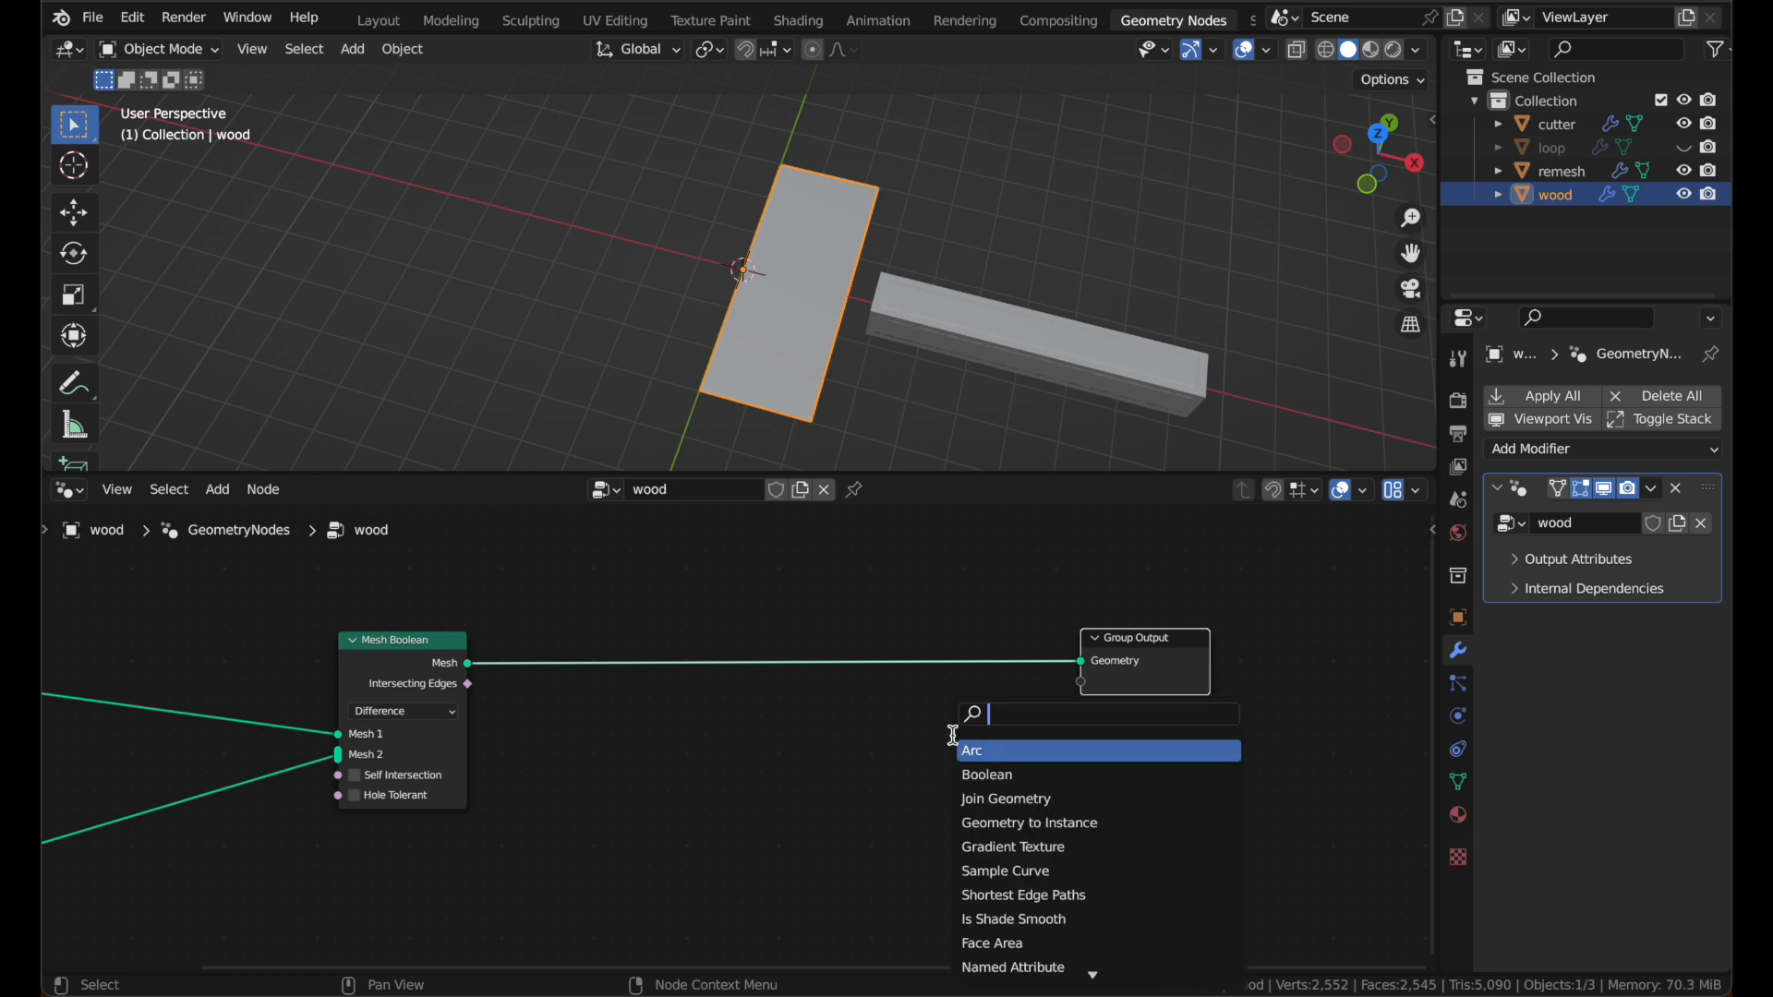
text(mesh)
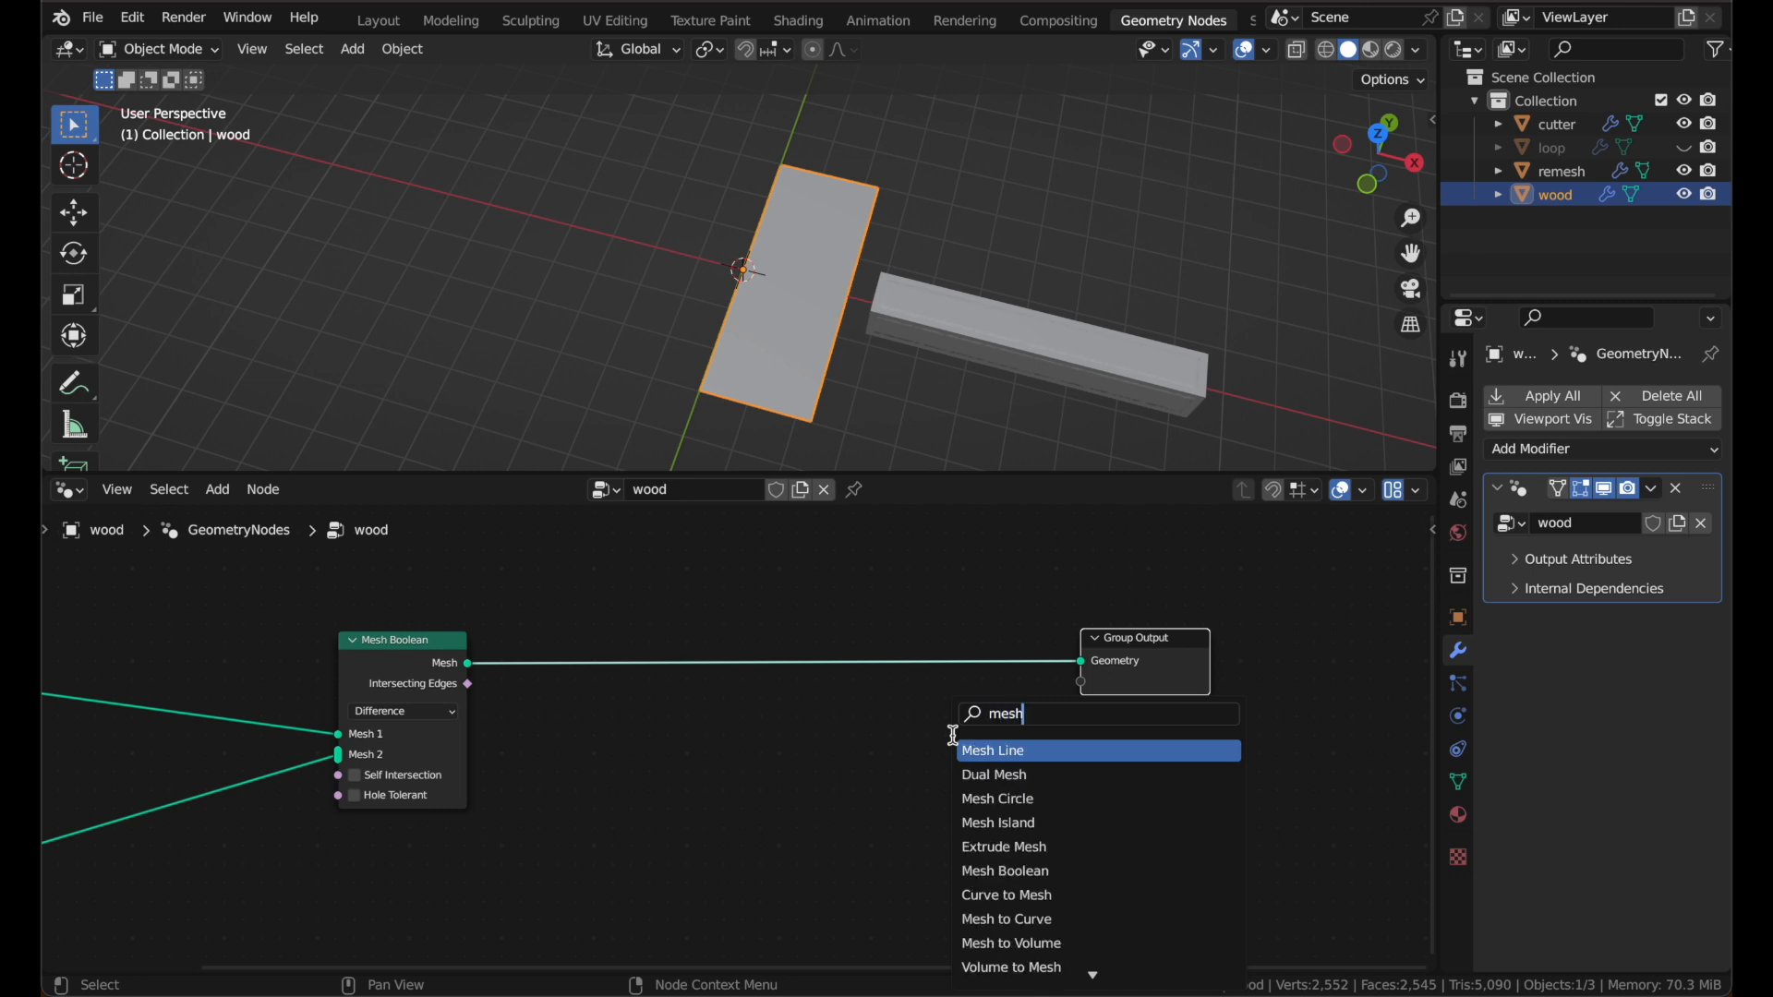
text( to)
key(Return)
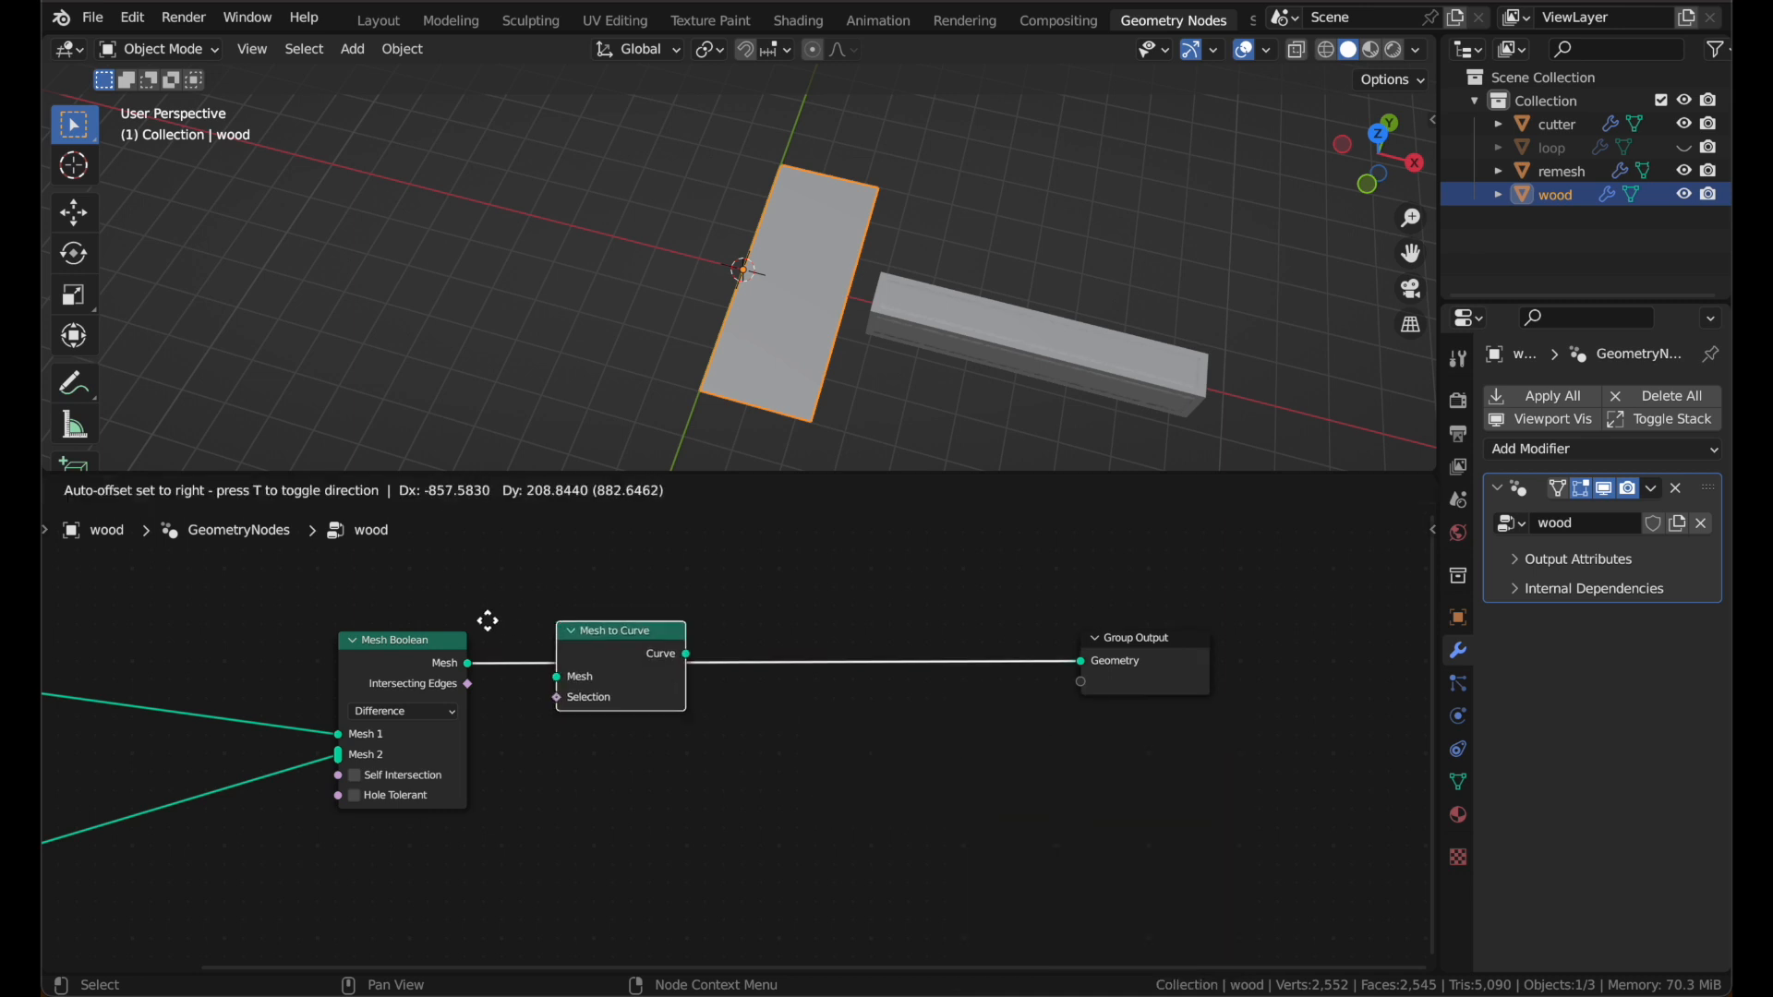
click(526, 653)
Step: Insert a Resample Curve node after Mesh to Curve, set its mode to Length and move the Group Output farther away
key(shift+a)
text(resam)
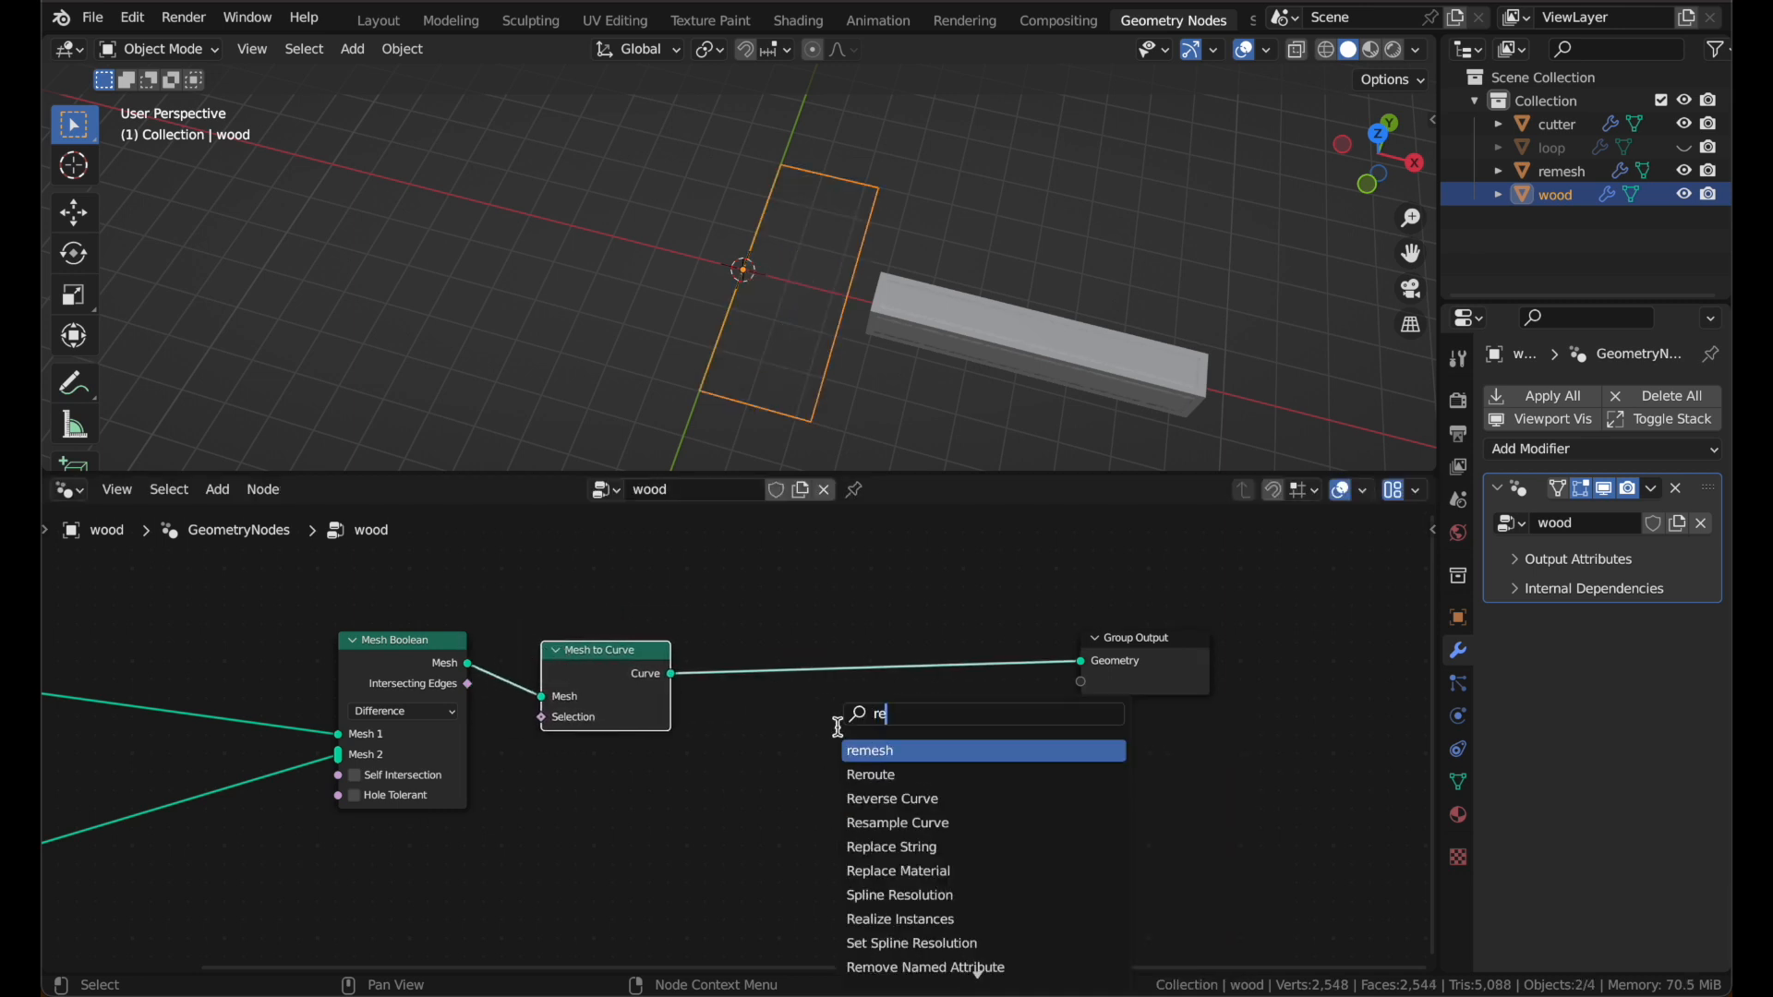
key(Return)
click(688, 642)
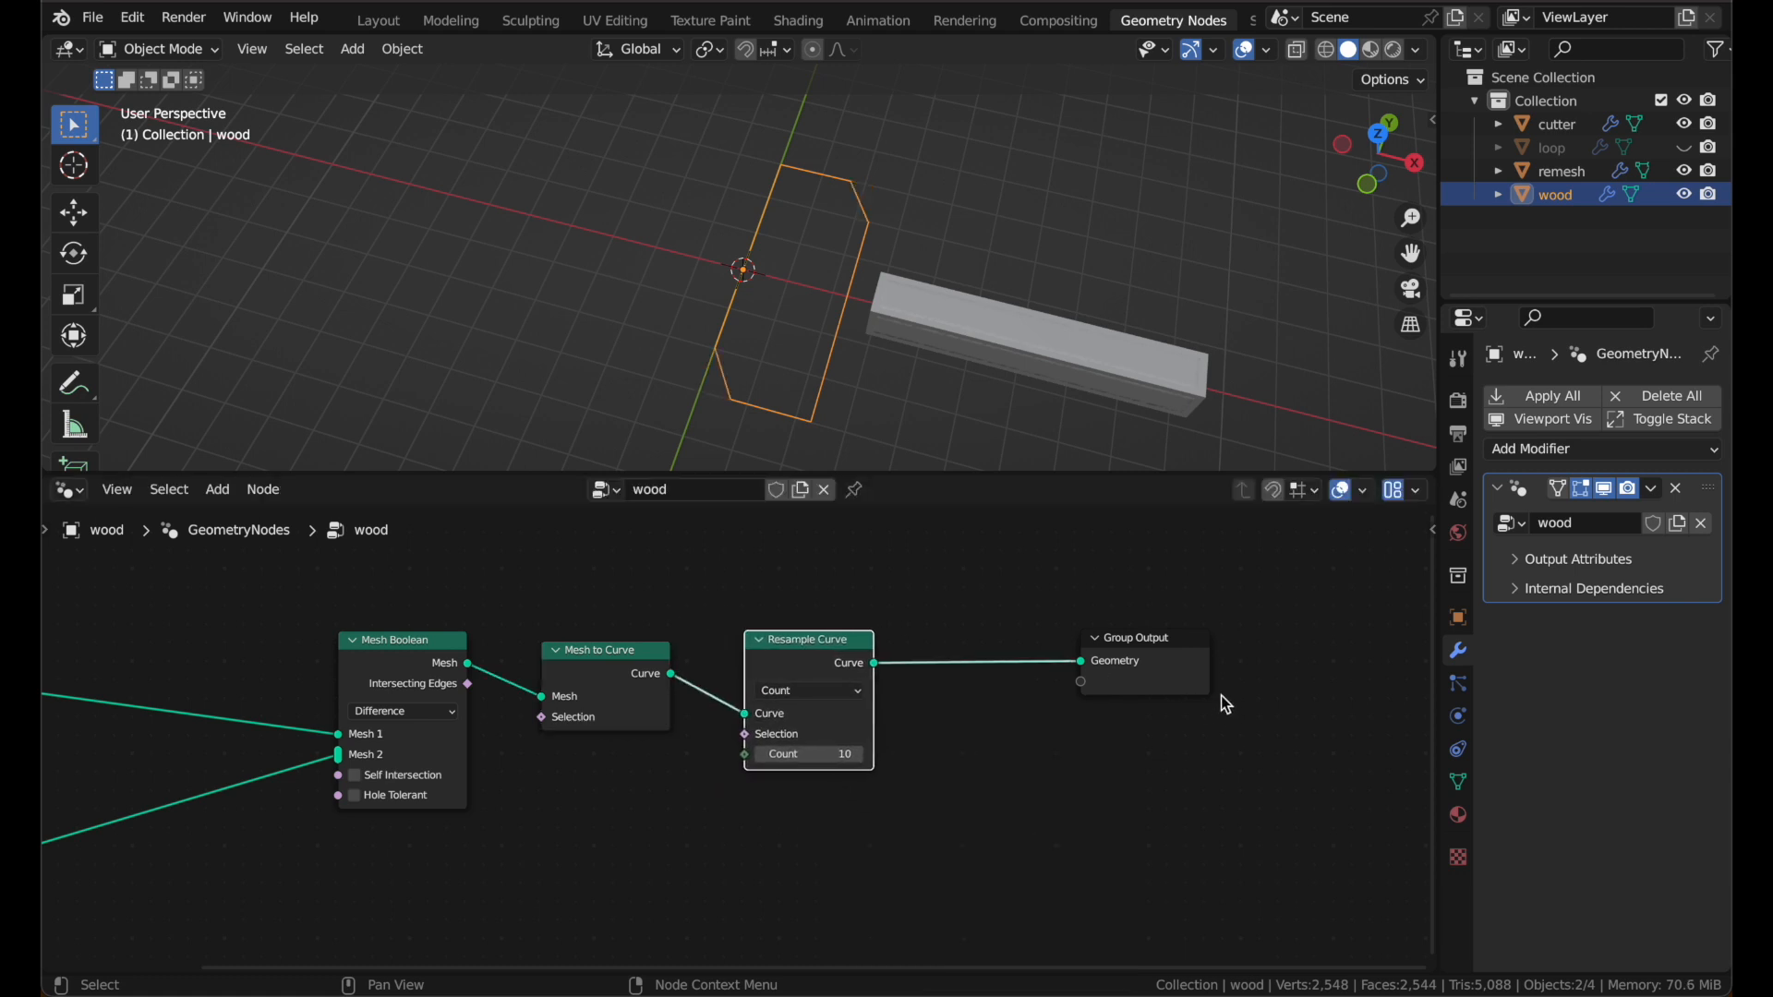
drag(1165, 678, 1328, 676)
scroll(1328, 676, right, 1)
scroll(916, 688, up, 1)
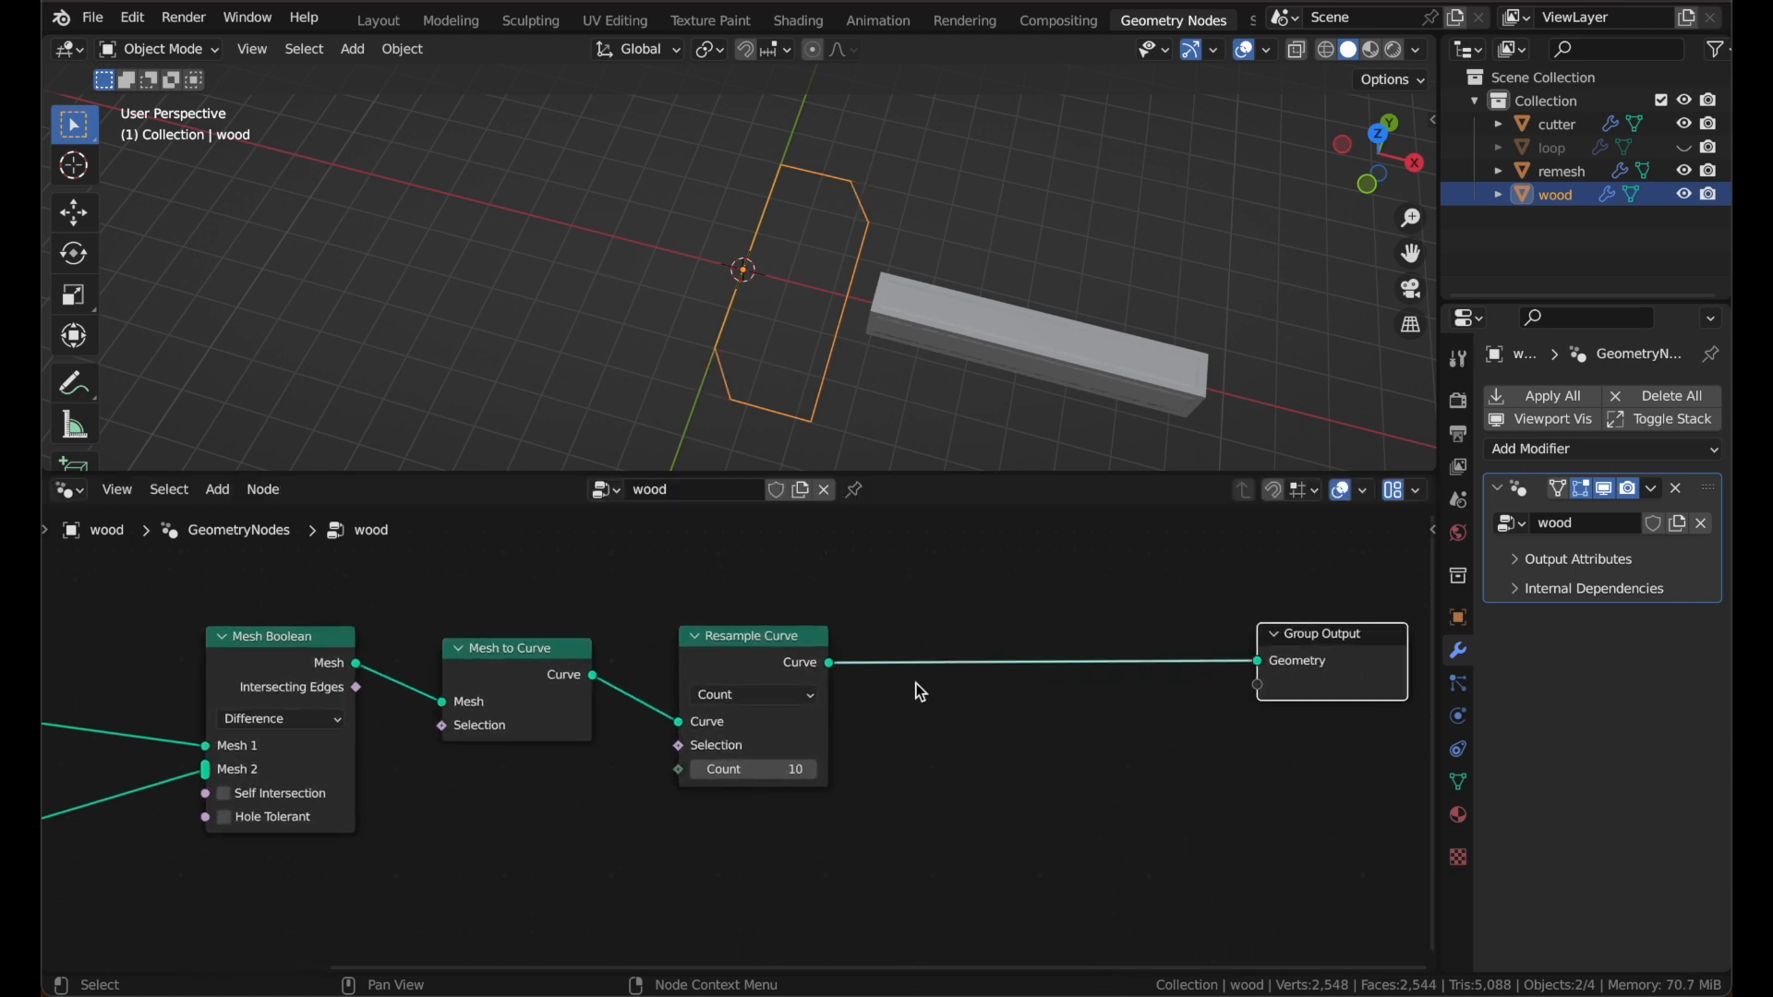
click(765, 696)
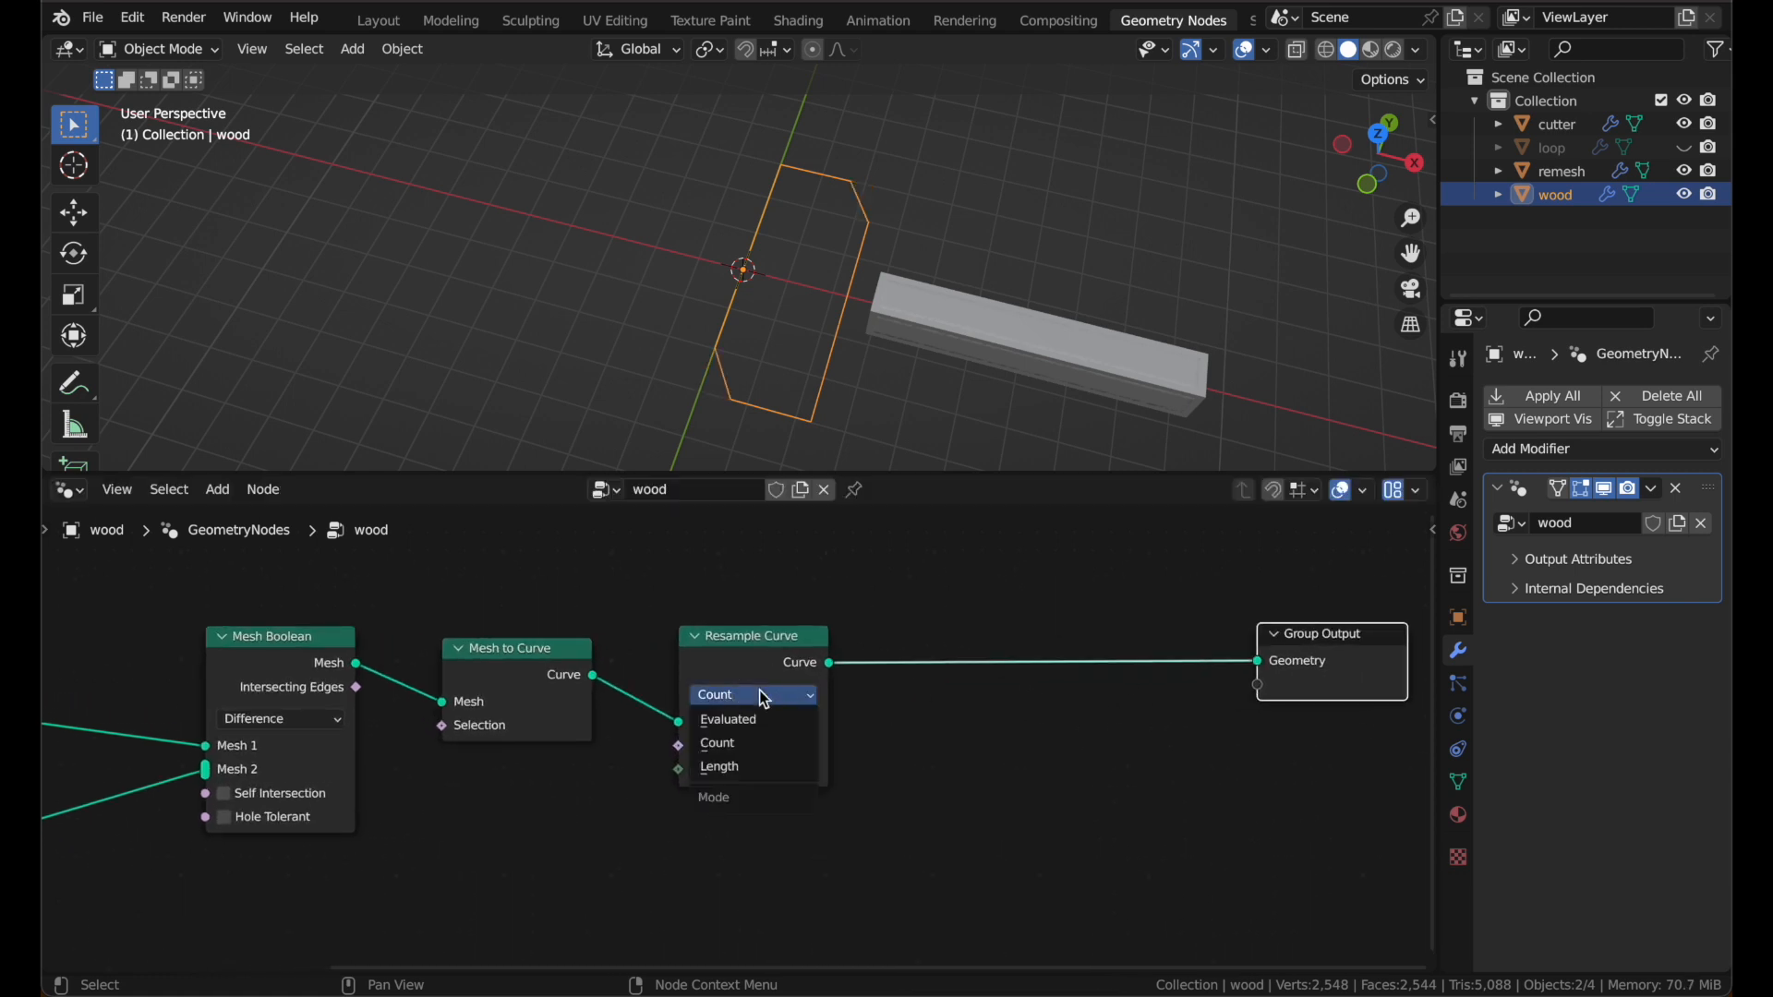
click(734, 768)
Step: Insert a Curve to Mesh node between the Resample Curve and the Group Output, which is moved clear
ctrl+scroll(783, 793, right, 9)
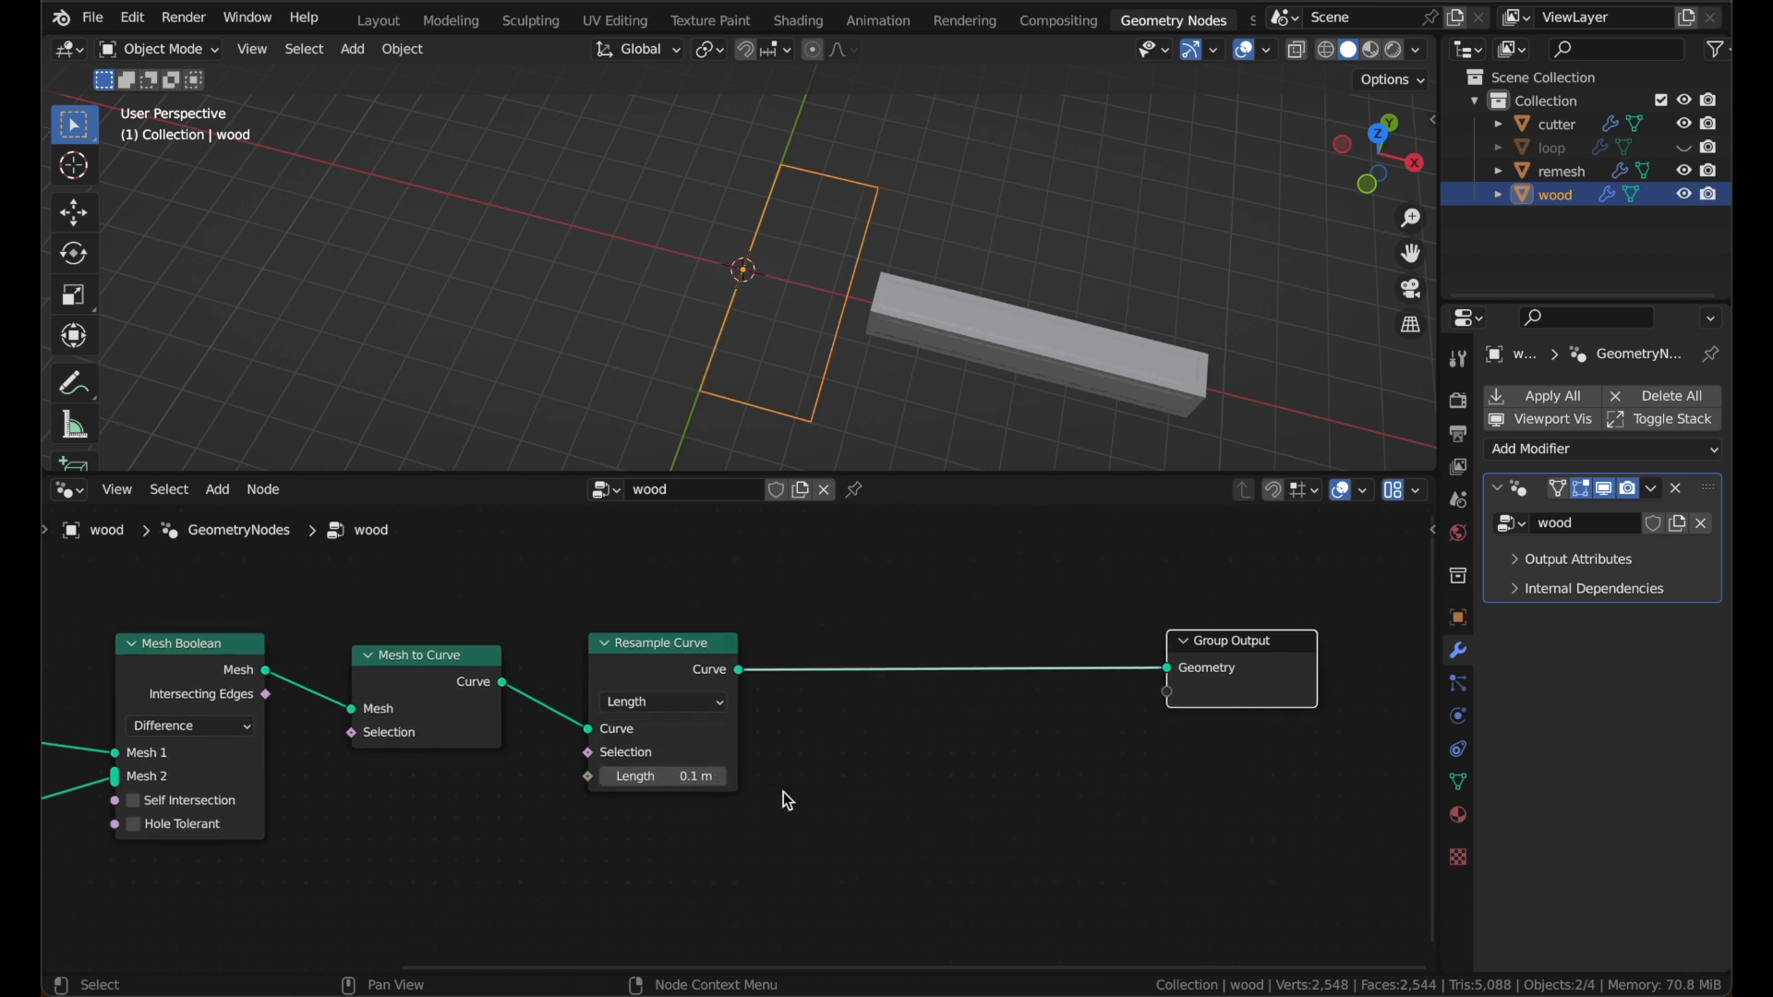
drag(1053, 691, 1177, 691)
key(shift+a)
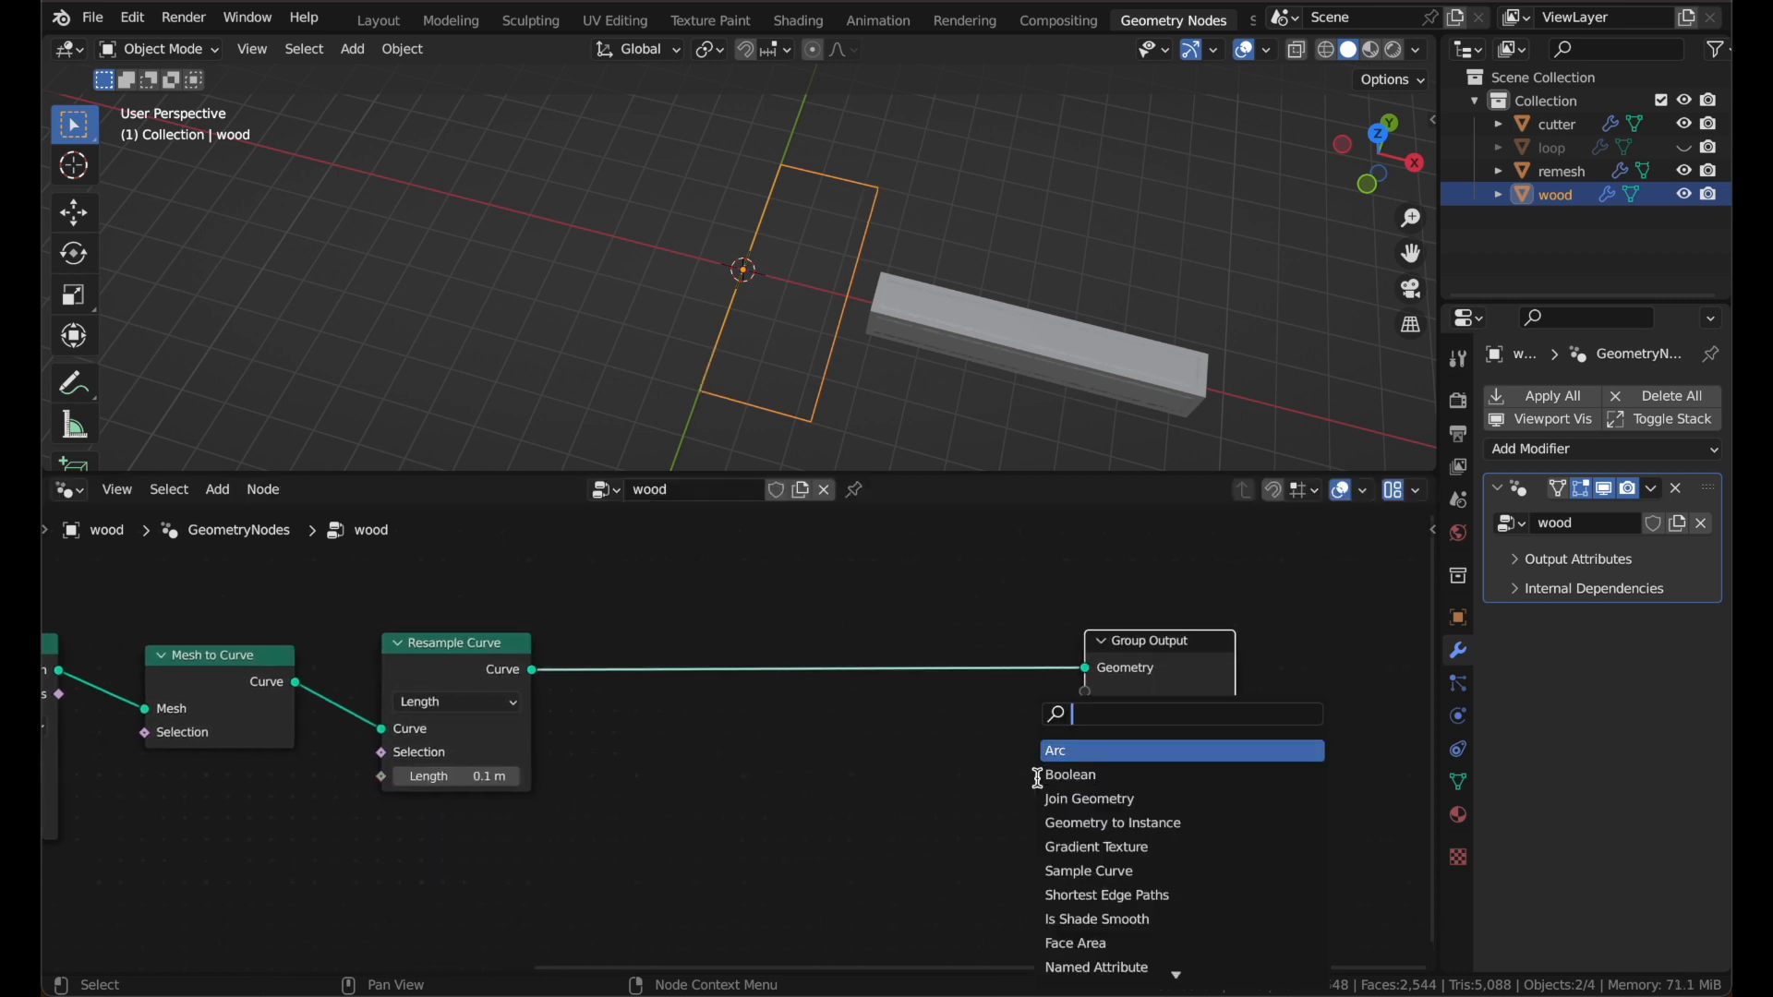
text(conver)
key(BackSpace)
key(BackSpace)
key(BackSpace)
key(BackSpace)
key(BackSpace)
key(BackSpace)
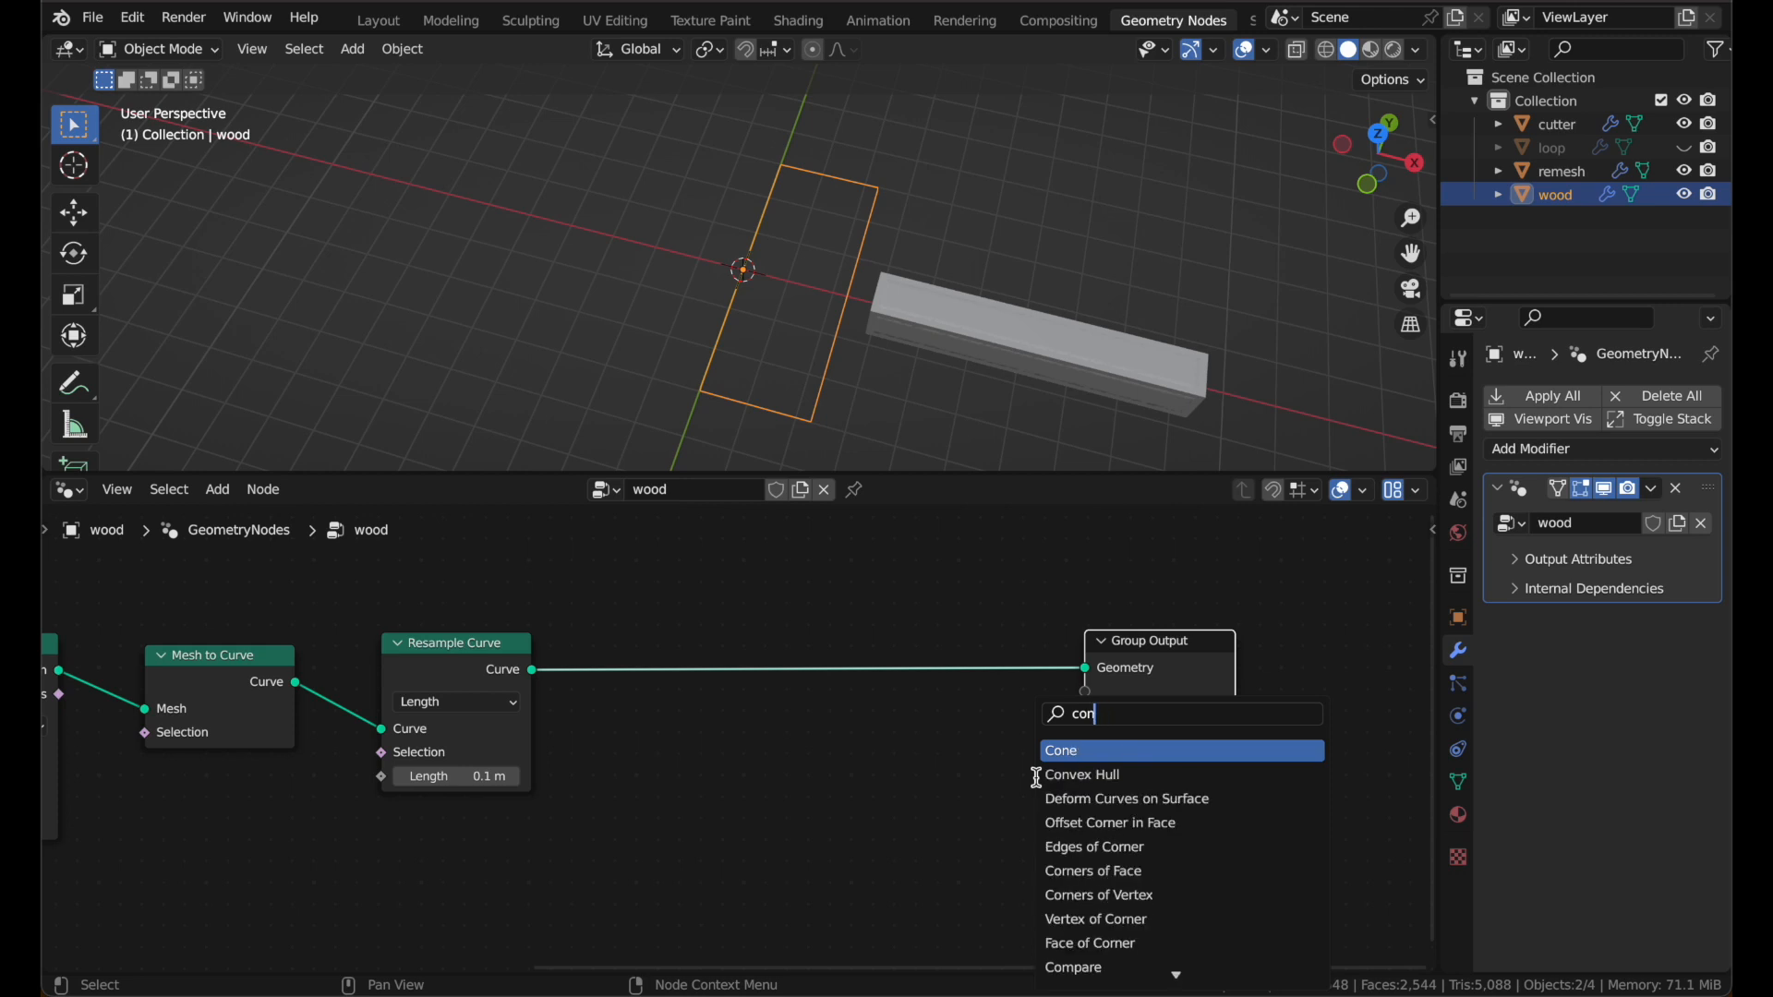
text(ctm)
key(Return)
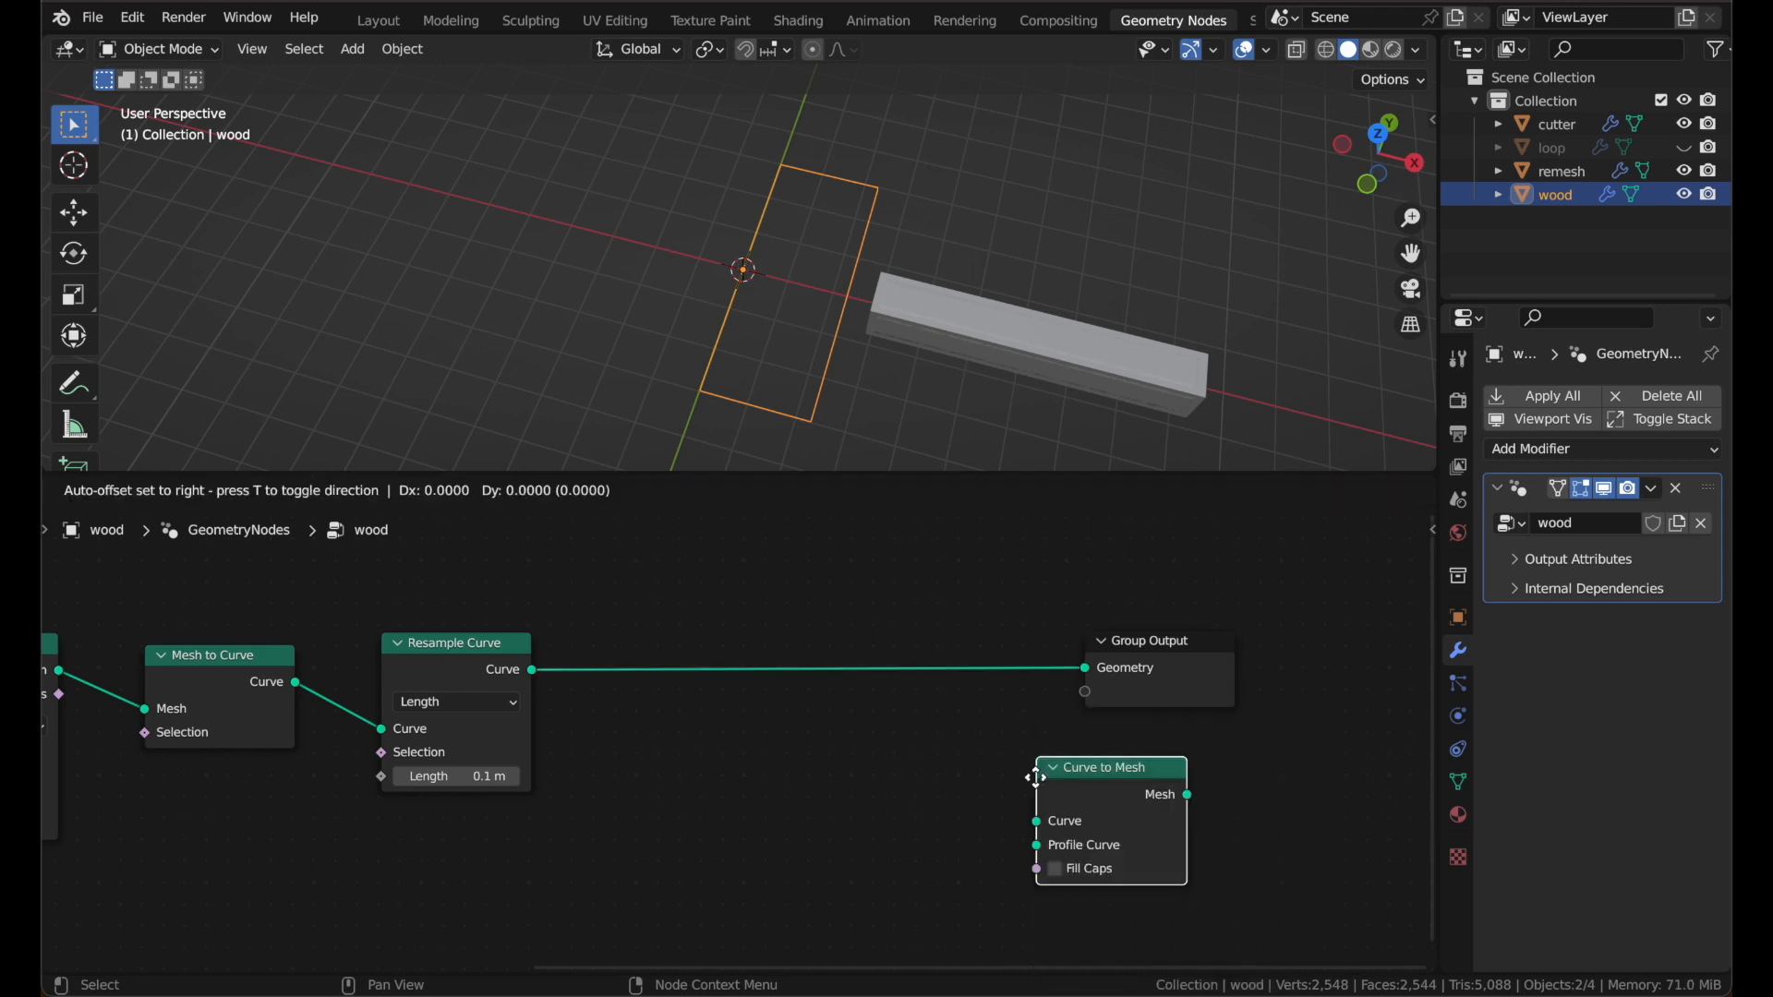
click(601, 659)
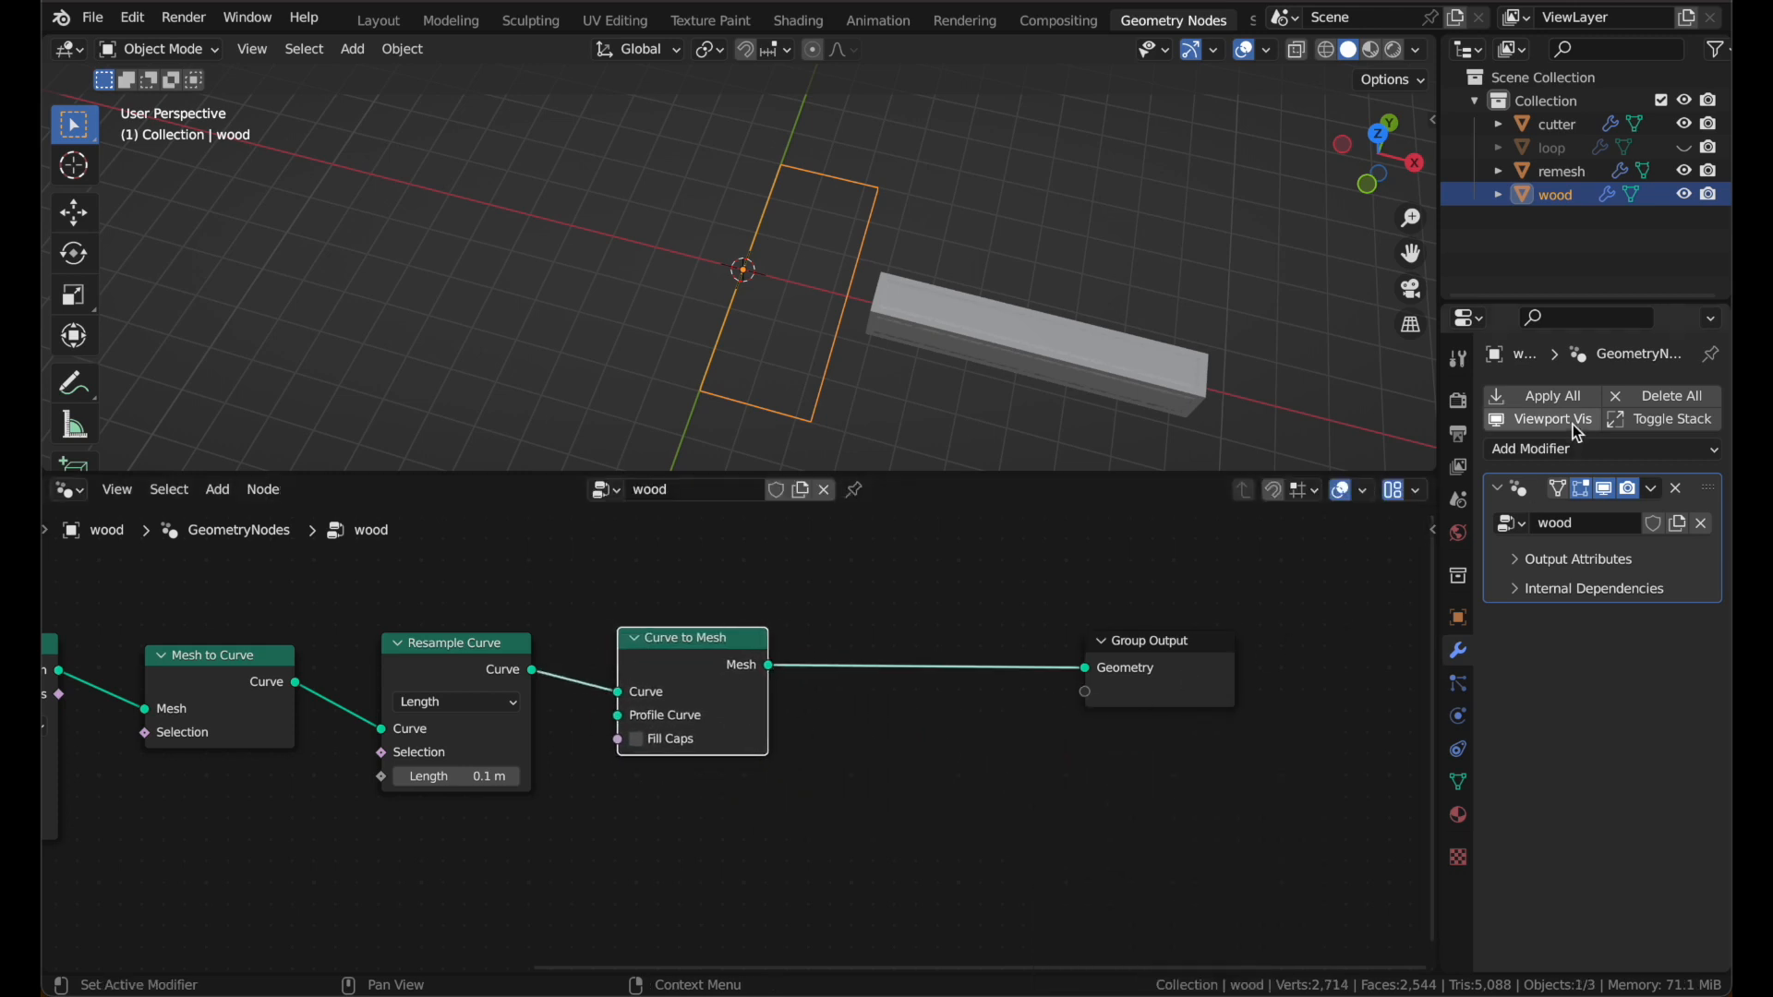
Step: Add a Screw modifier to the wood and set its axis to Y
click(1556, 450)
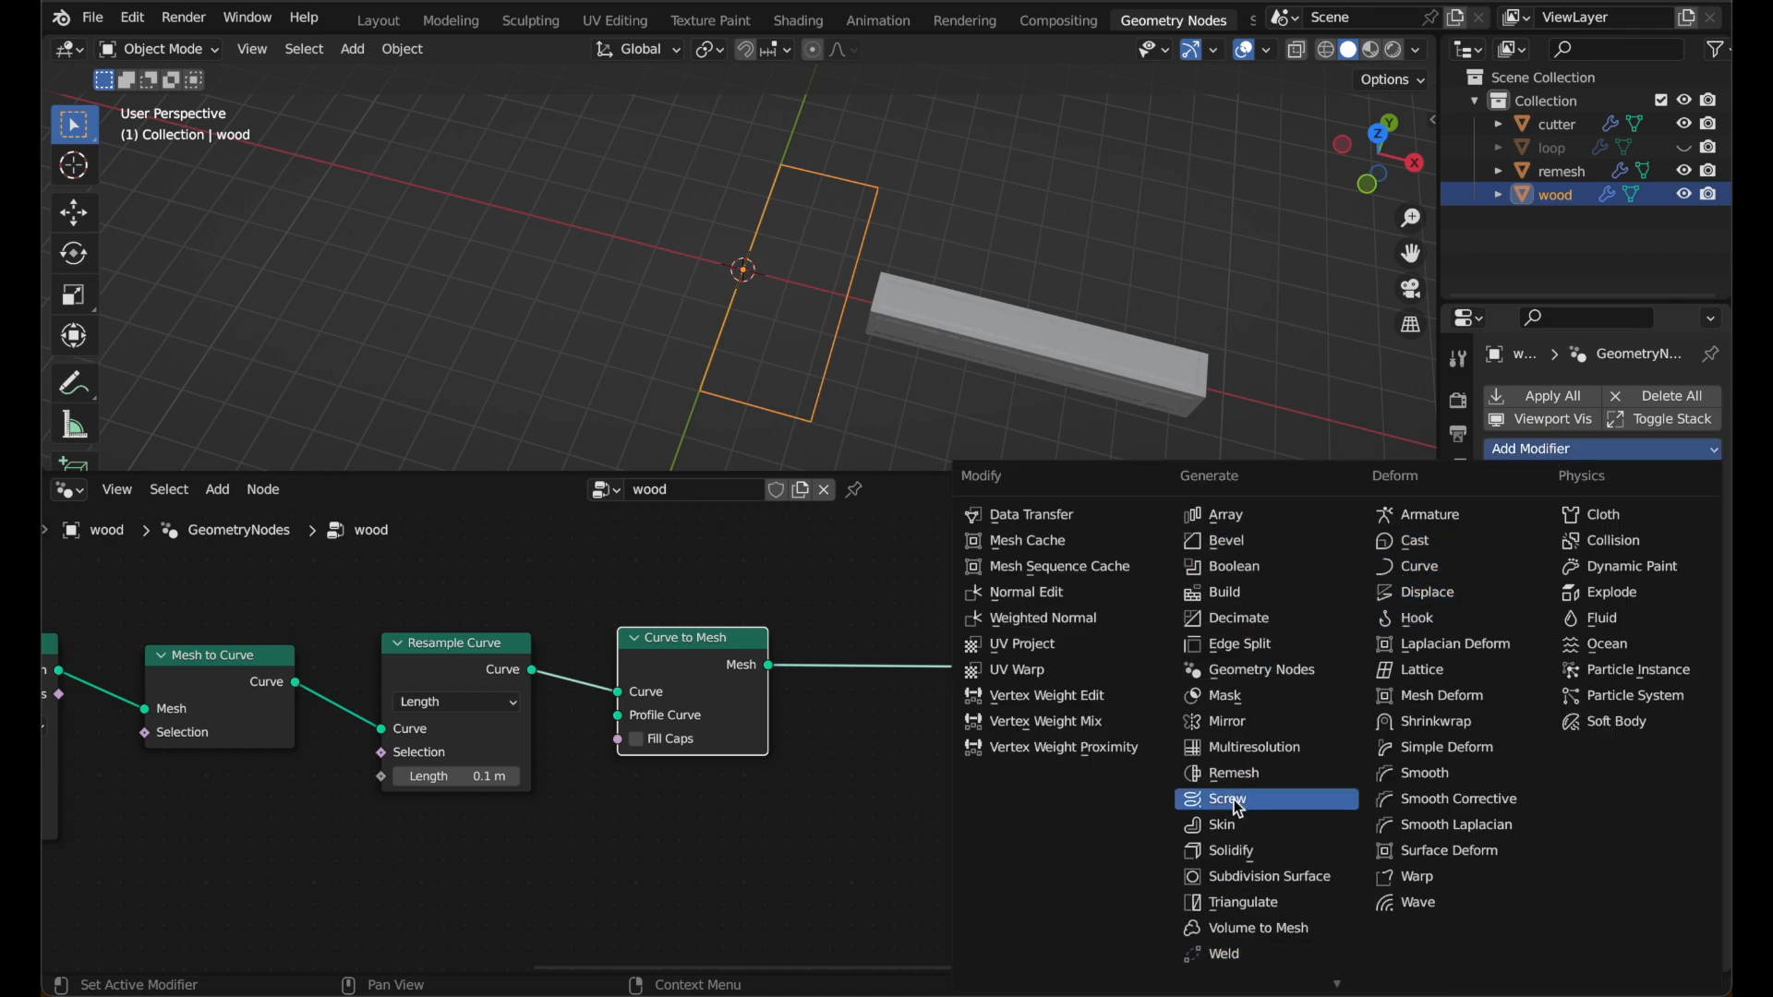
click(1219, 799)
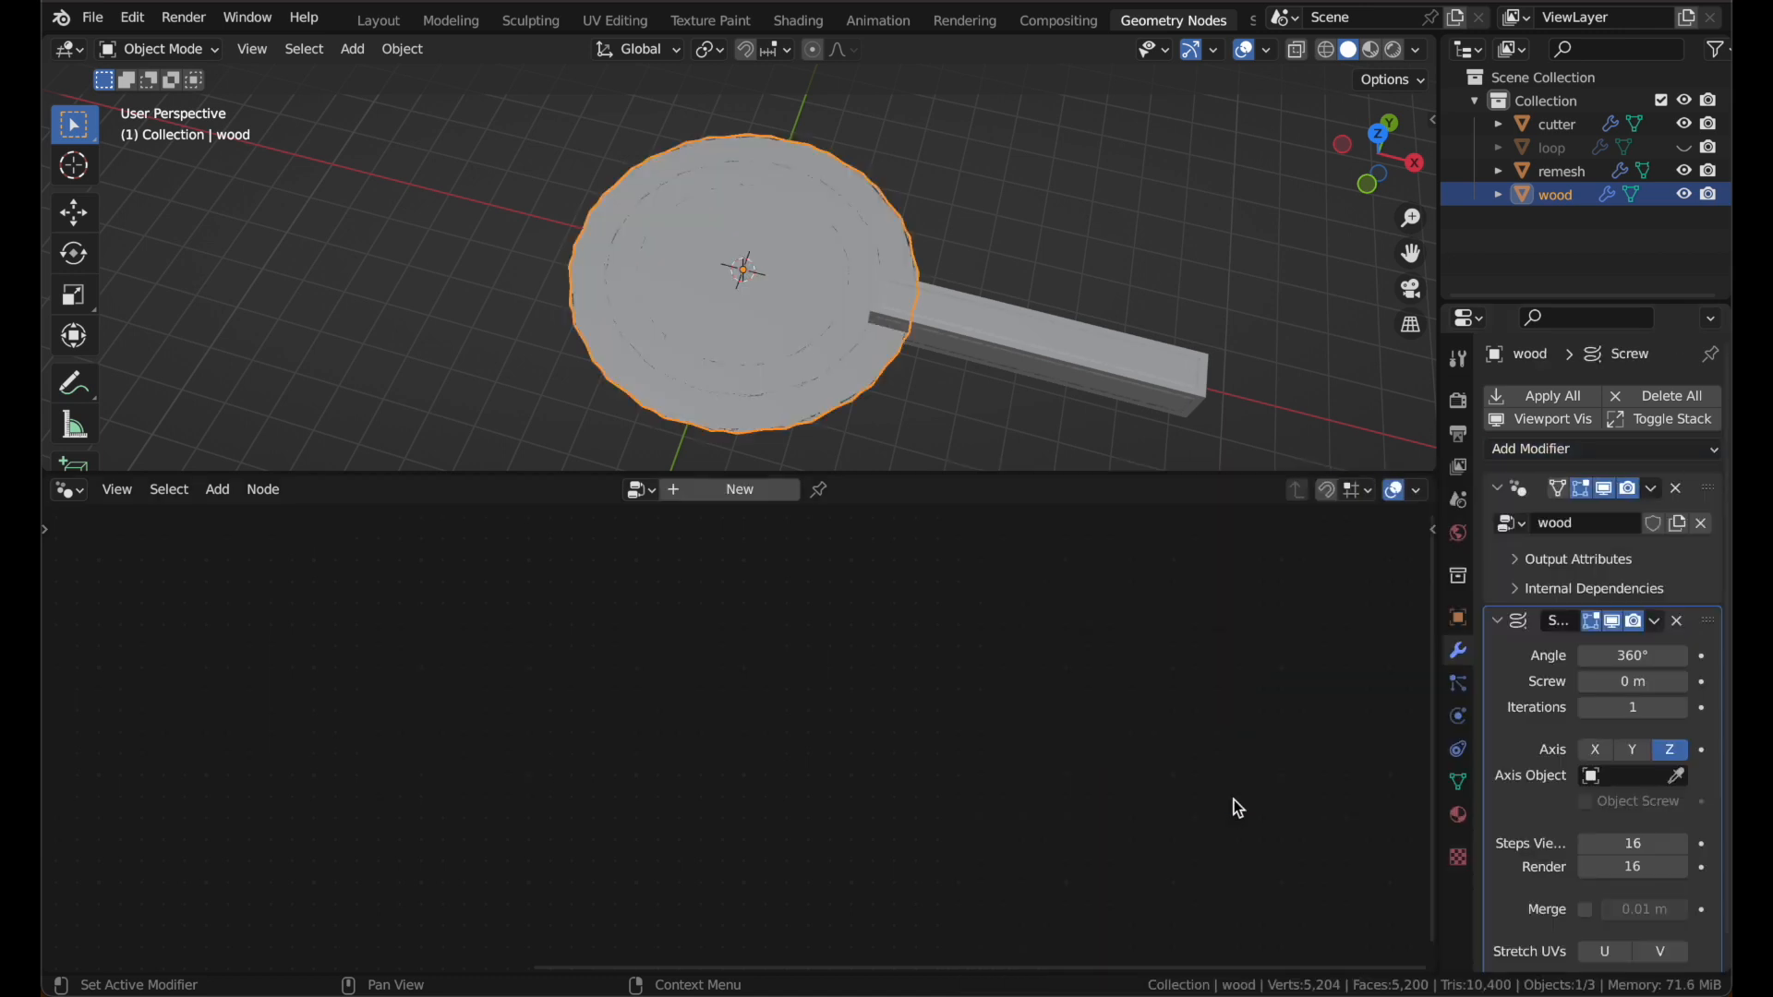
click(1633, 751)
Step: Try carving the revolved wood by moving the cutter with its Z axis locked, and reset the cut
click(1137, 373)
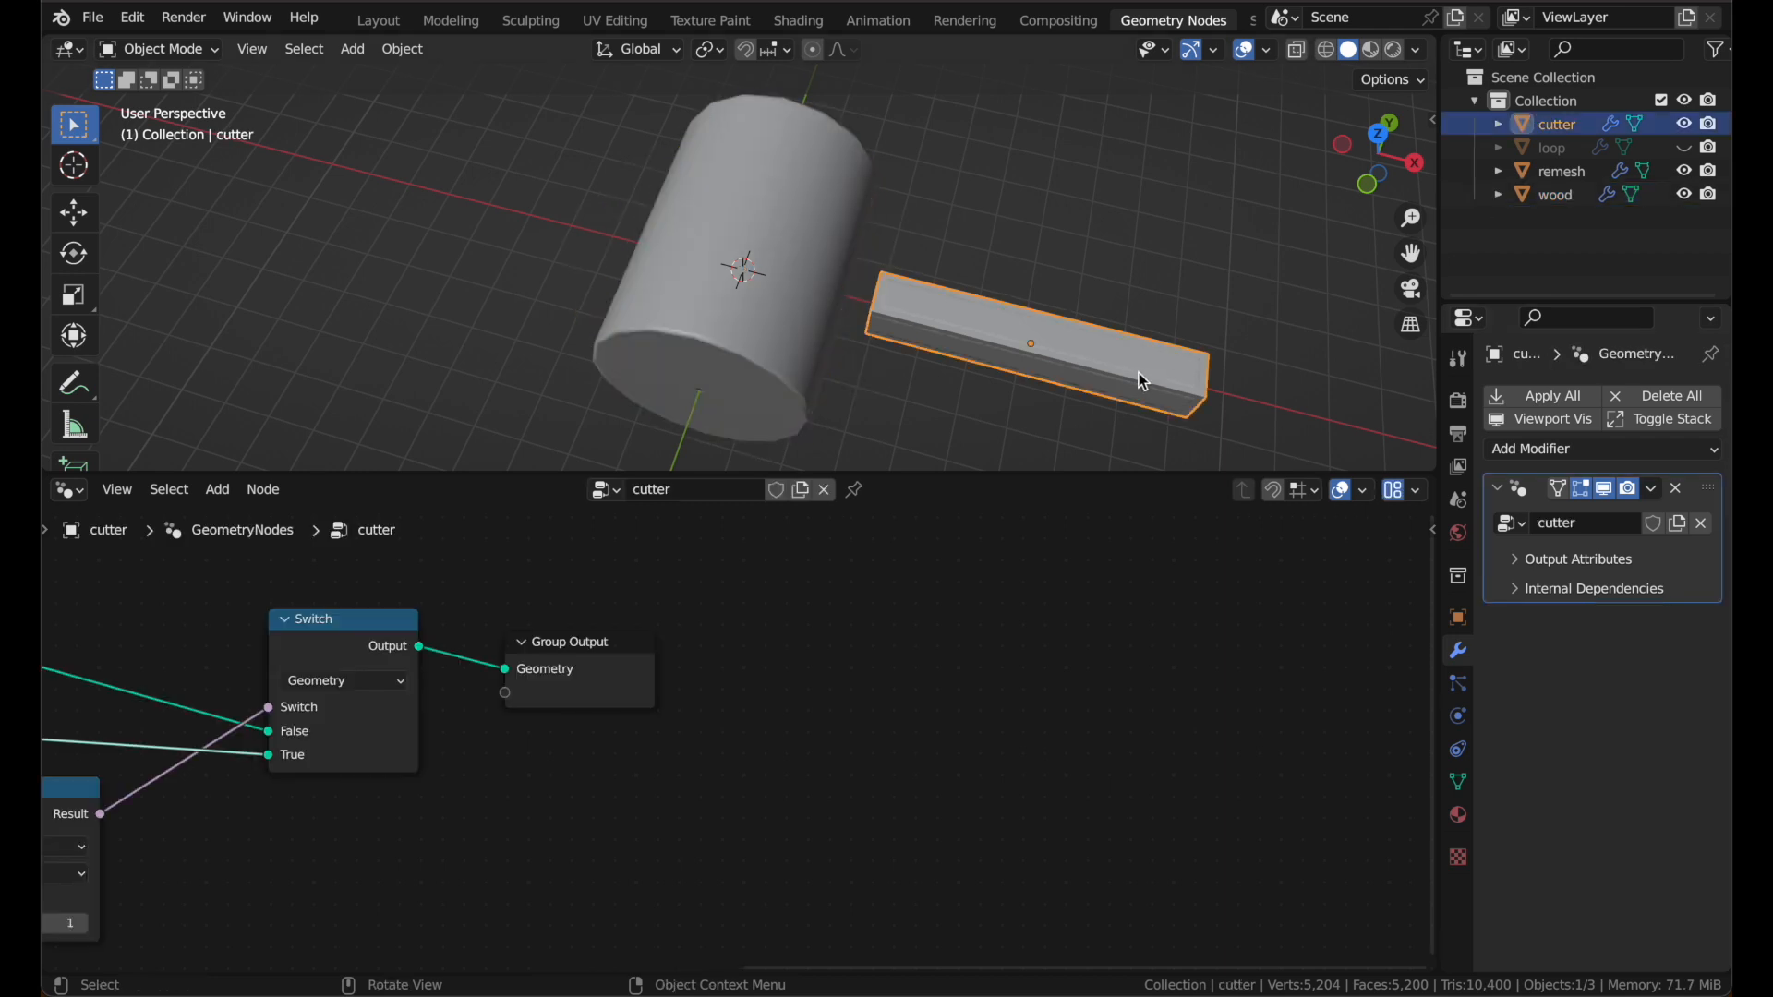
key(g)
key(shift+z)
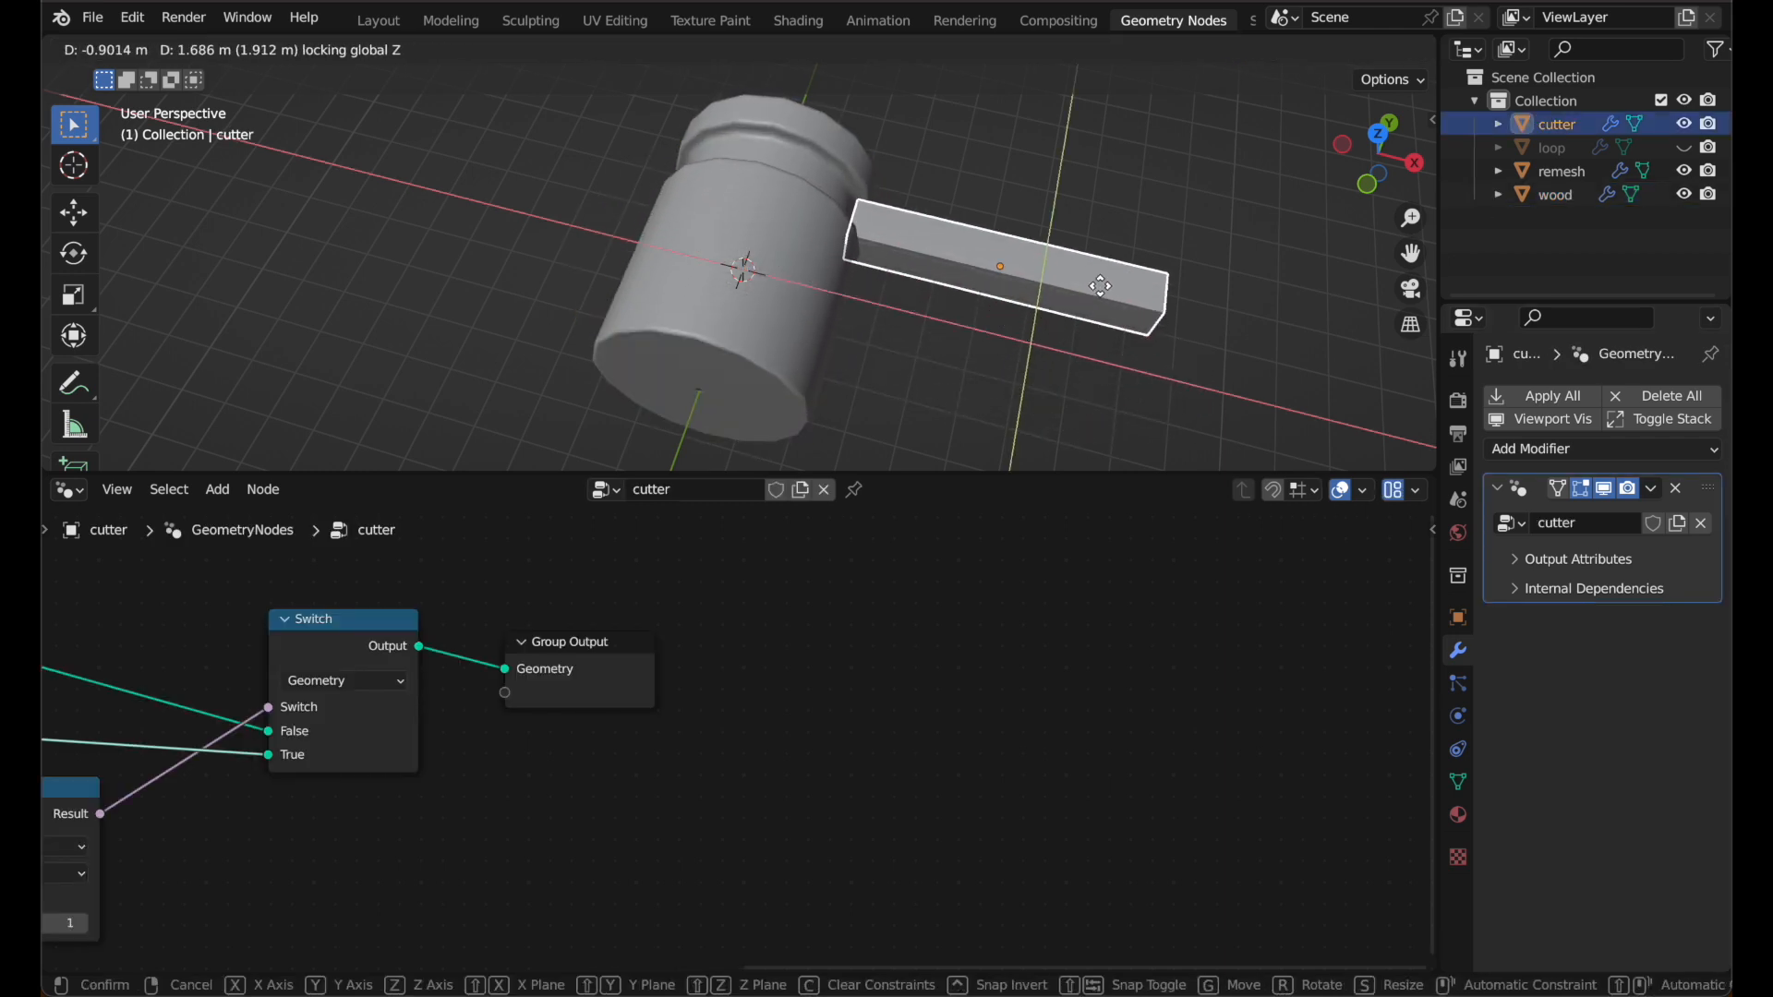
click(1154, 332)
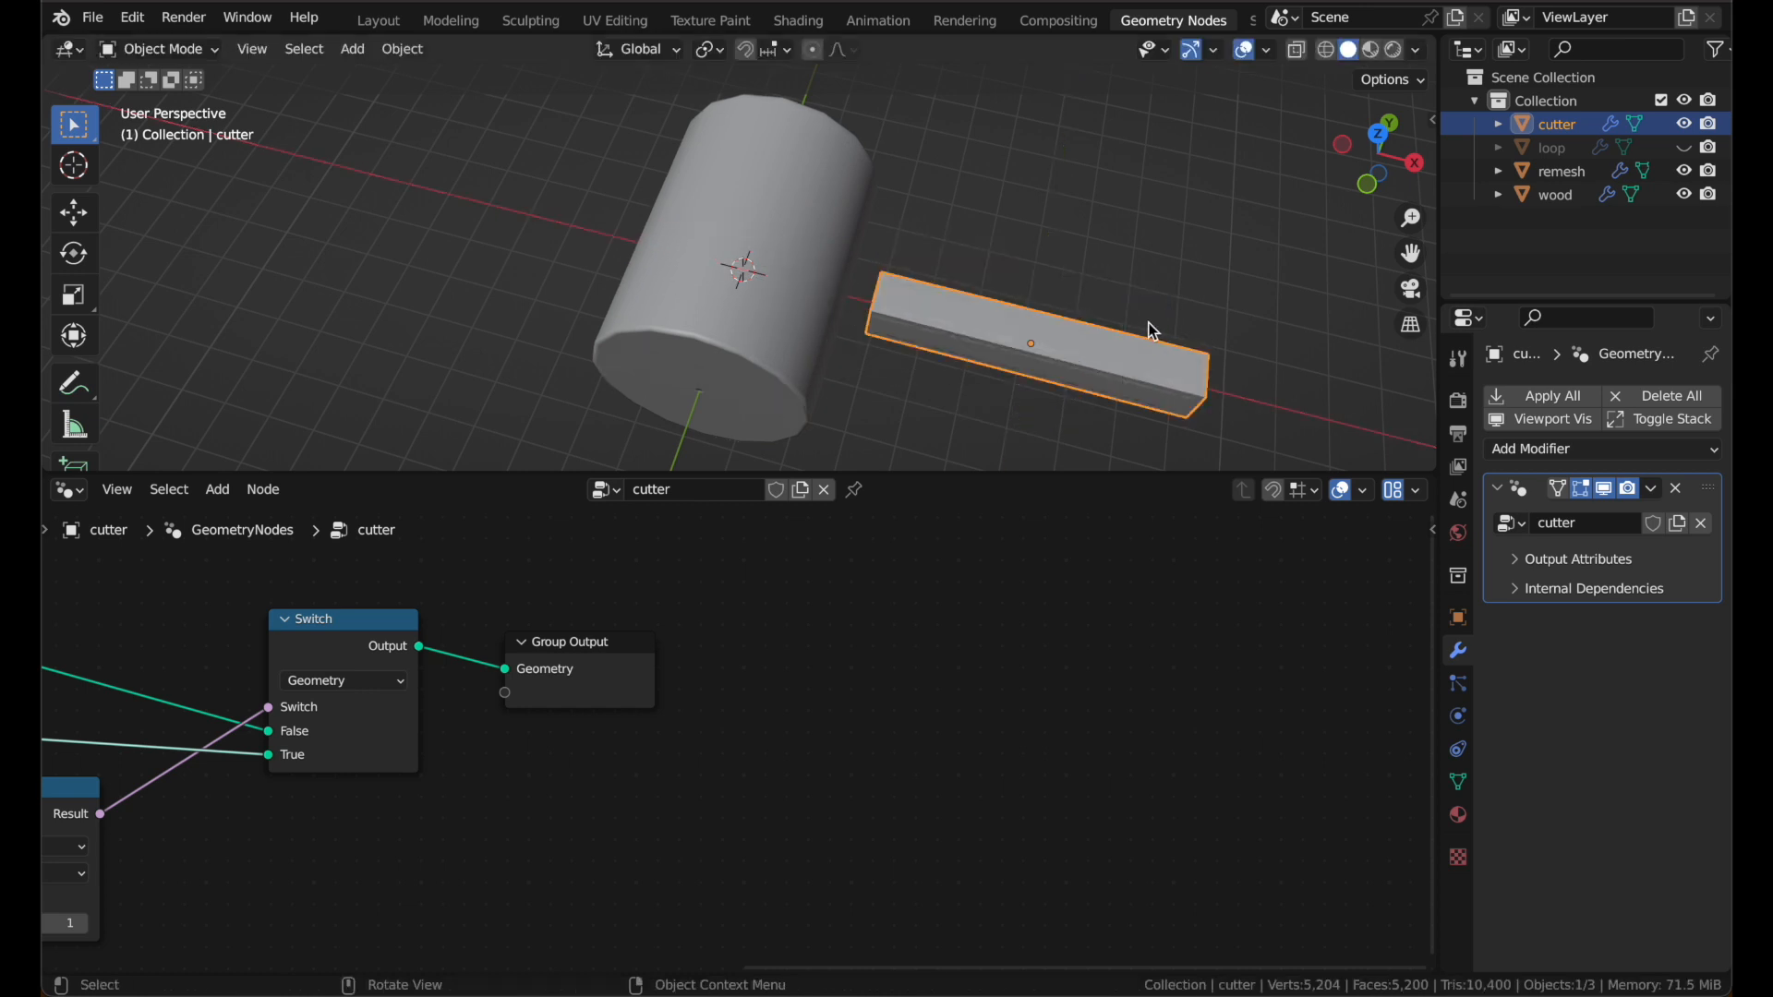
key(g)
key(shift+z)
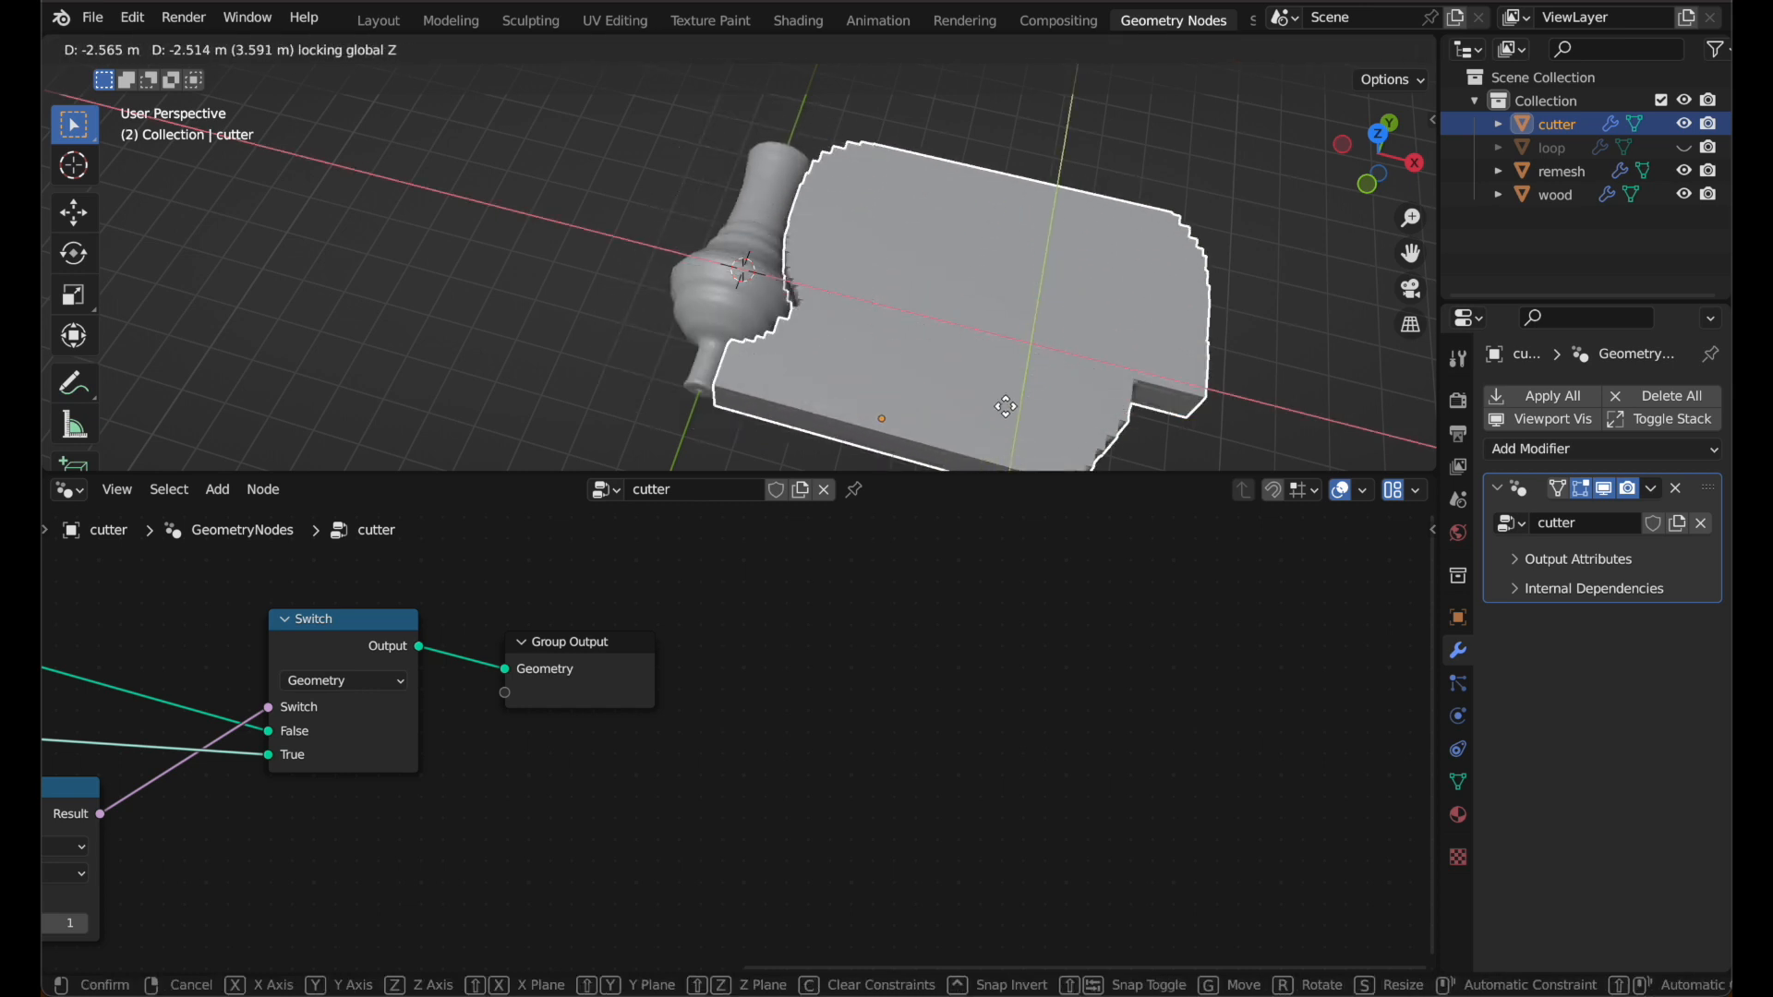
click(1019, 419)
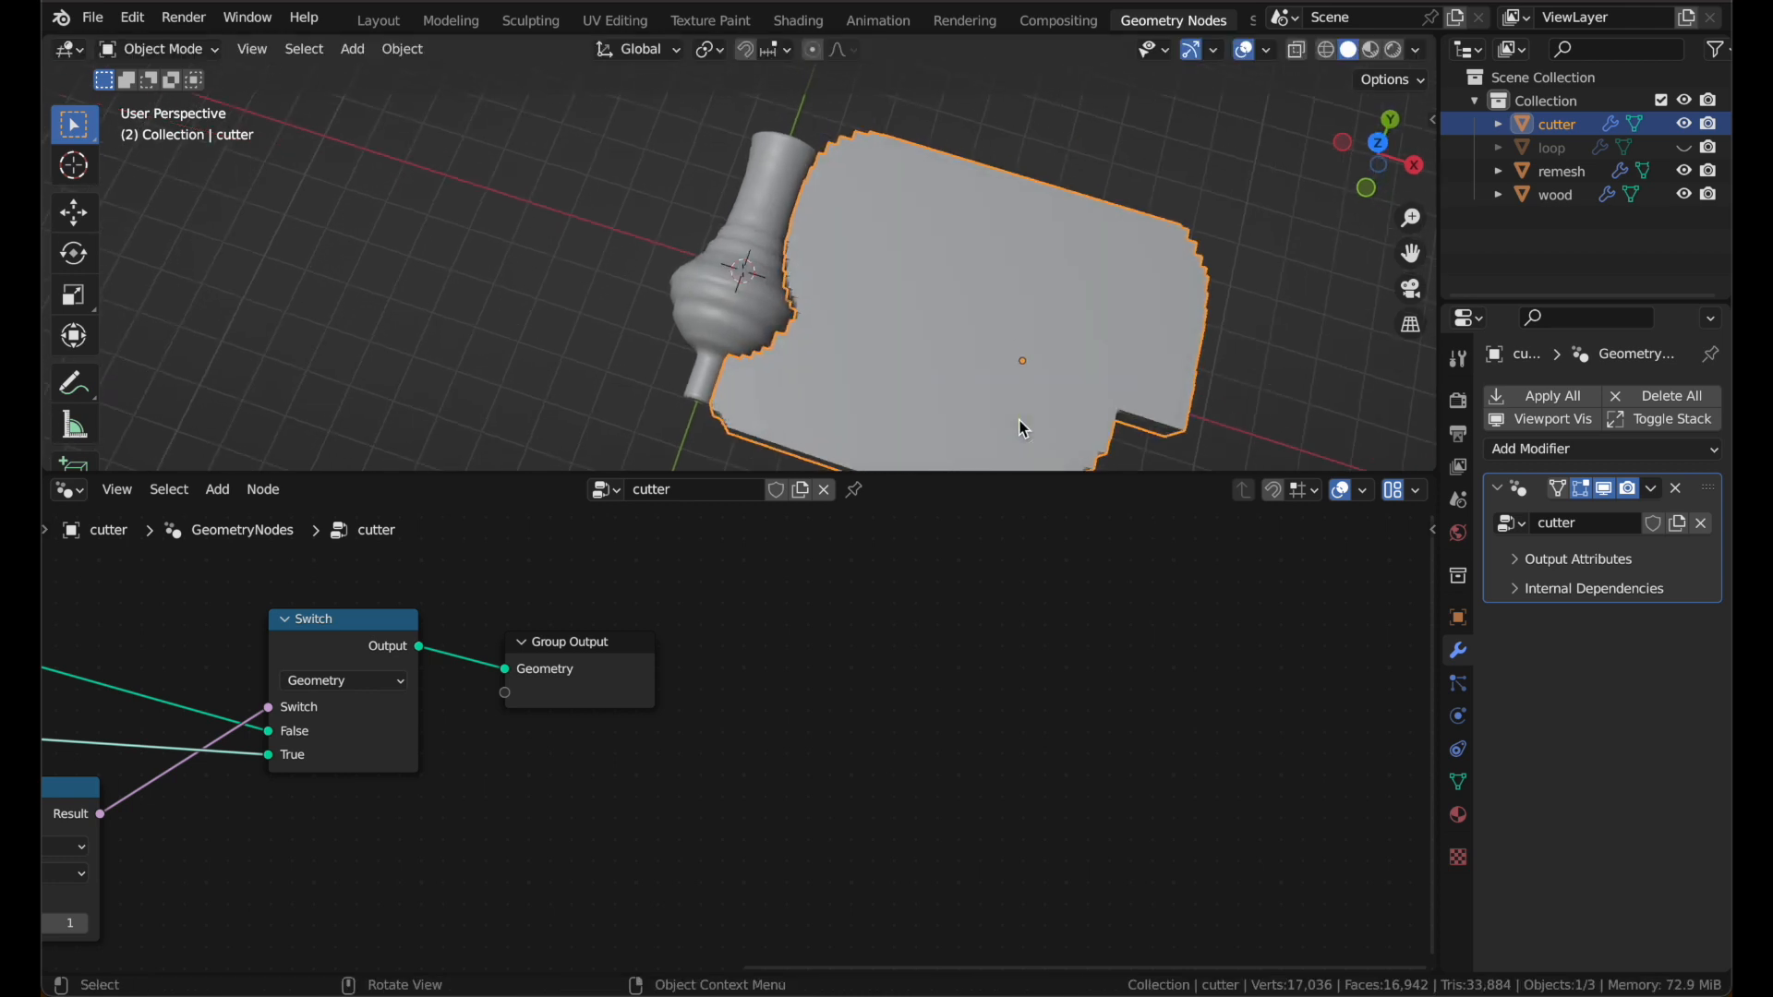
key(Left)
Step: Duplicate the cutter in place under the name control and remove the copy's Geometry Nodes modifier
middle_drag(1023, 428, 1185, 351)
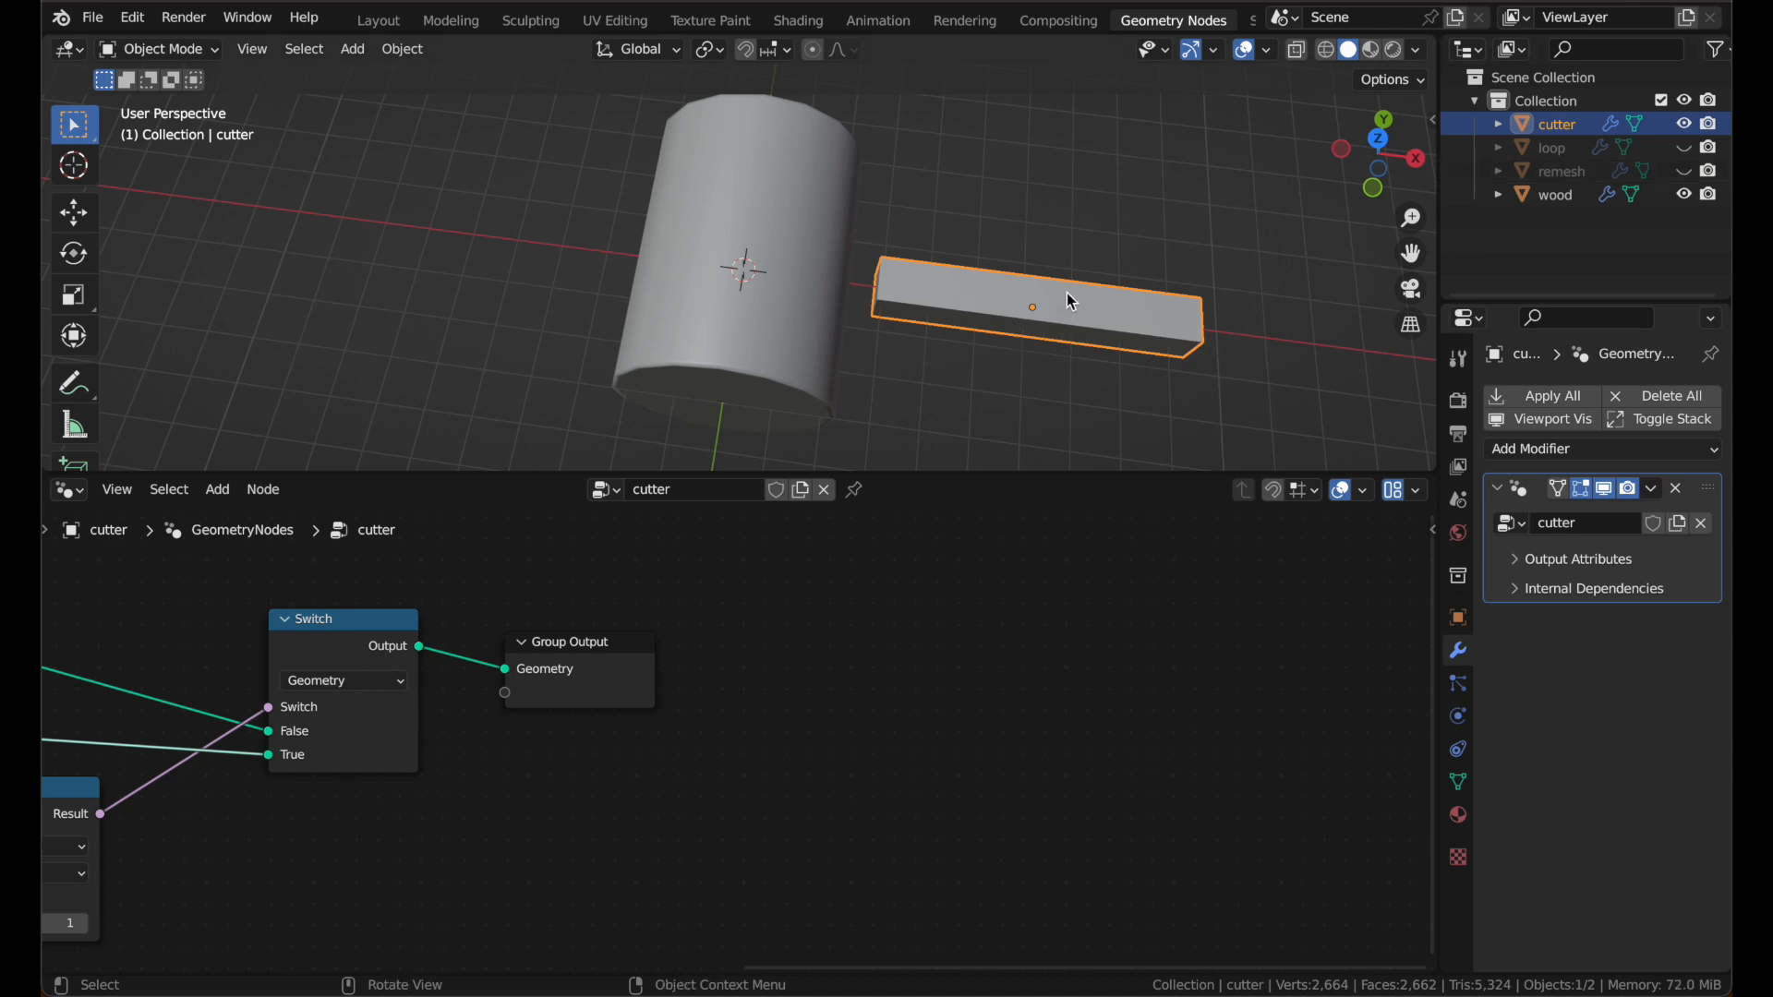
key(shift+d)
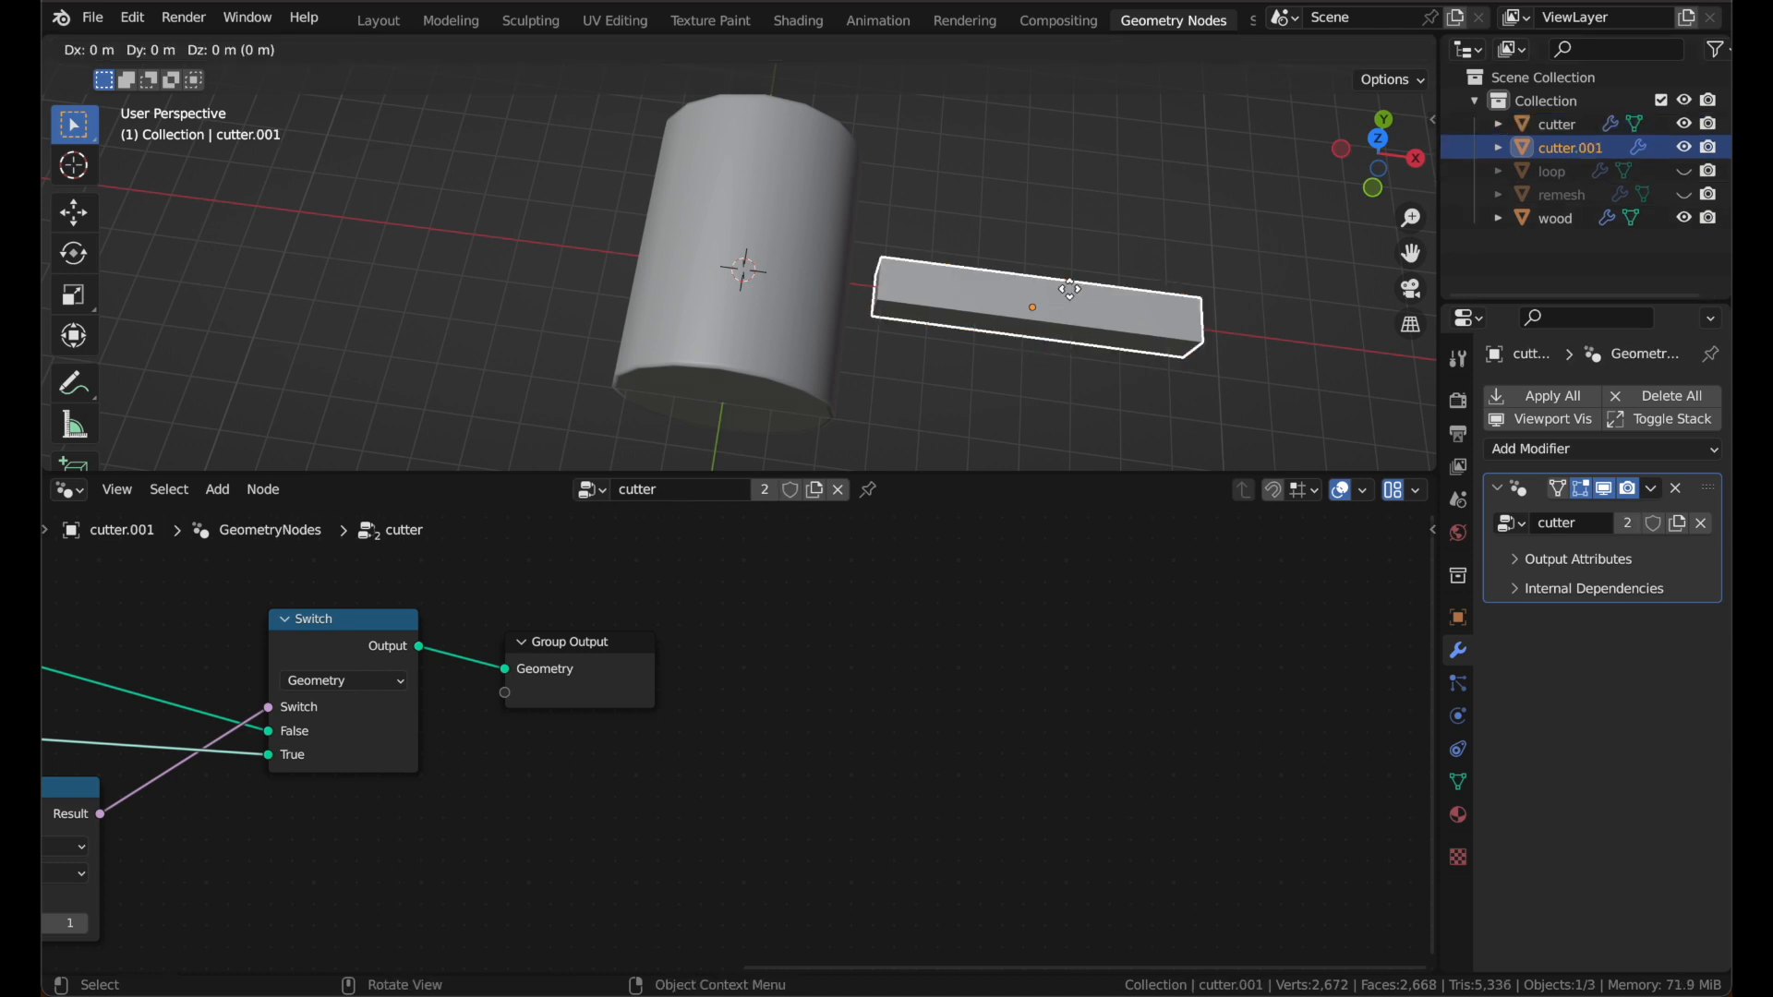
right_click(1069, 288)
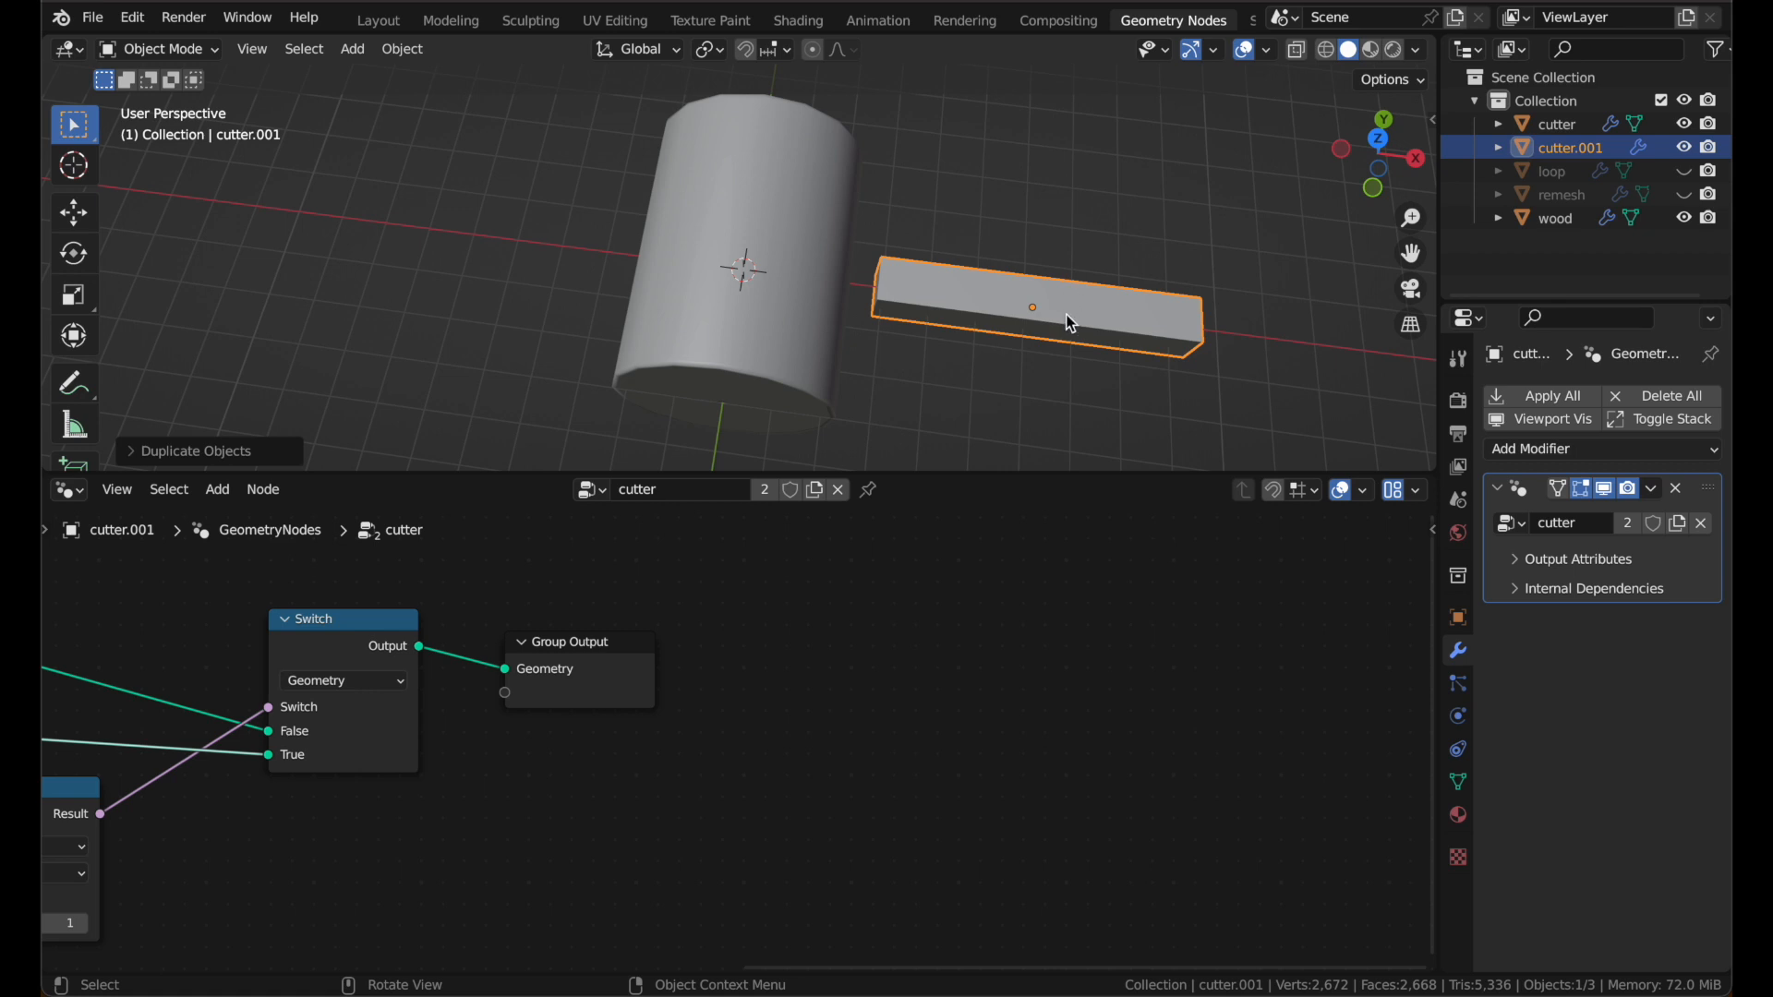
double_click(1549, 147)
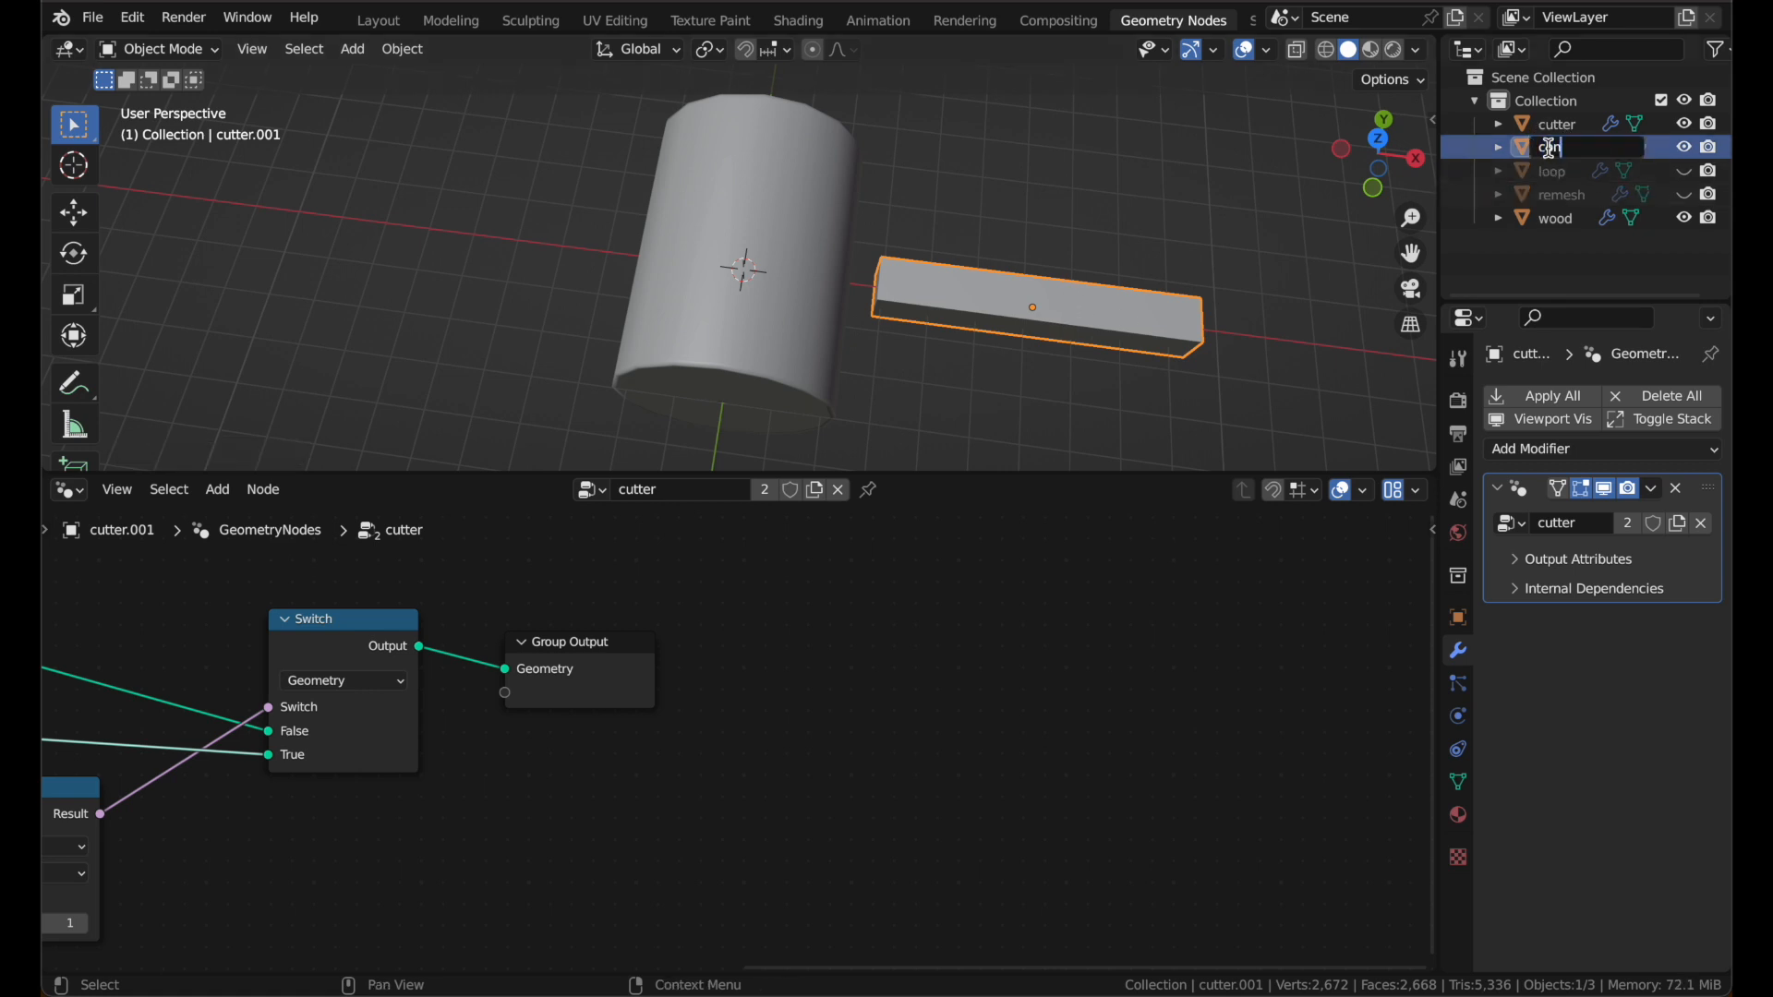
key(Return)
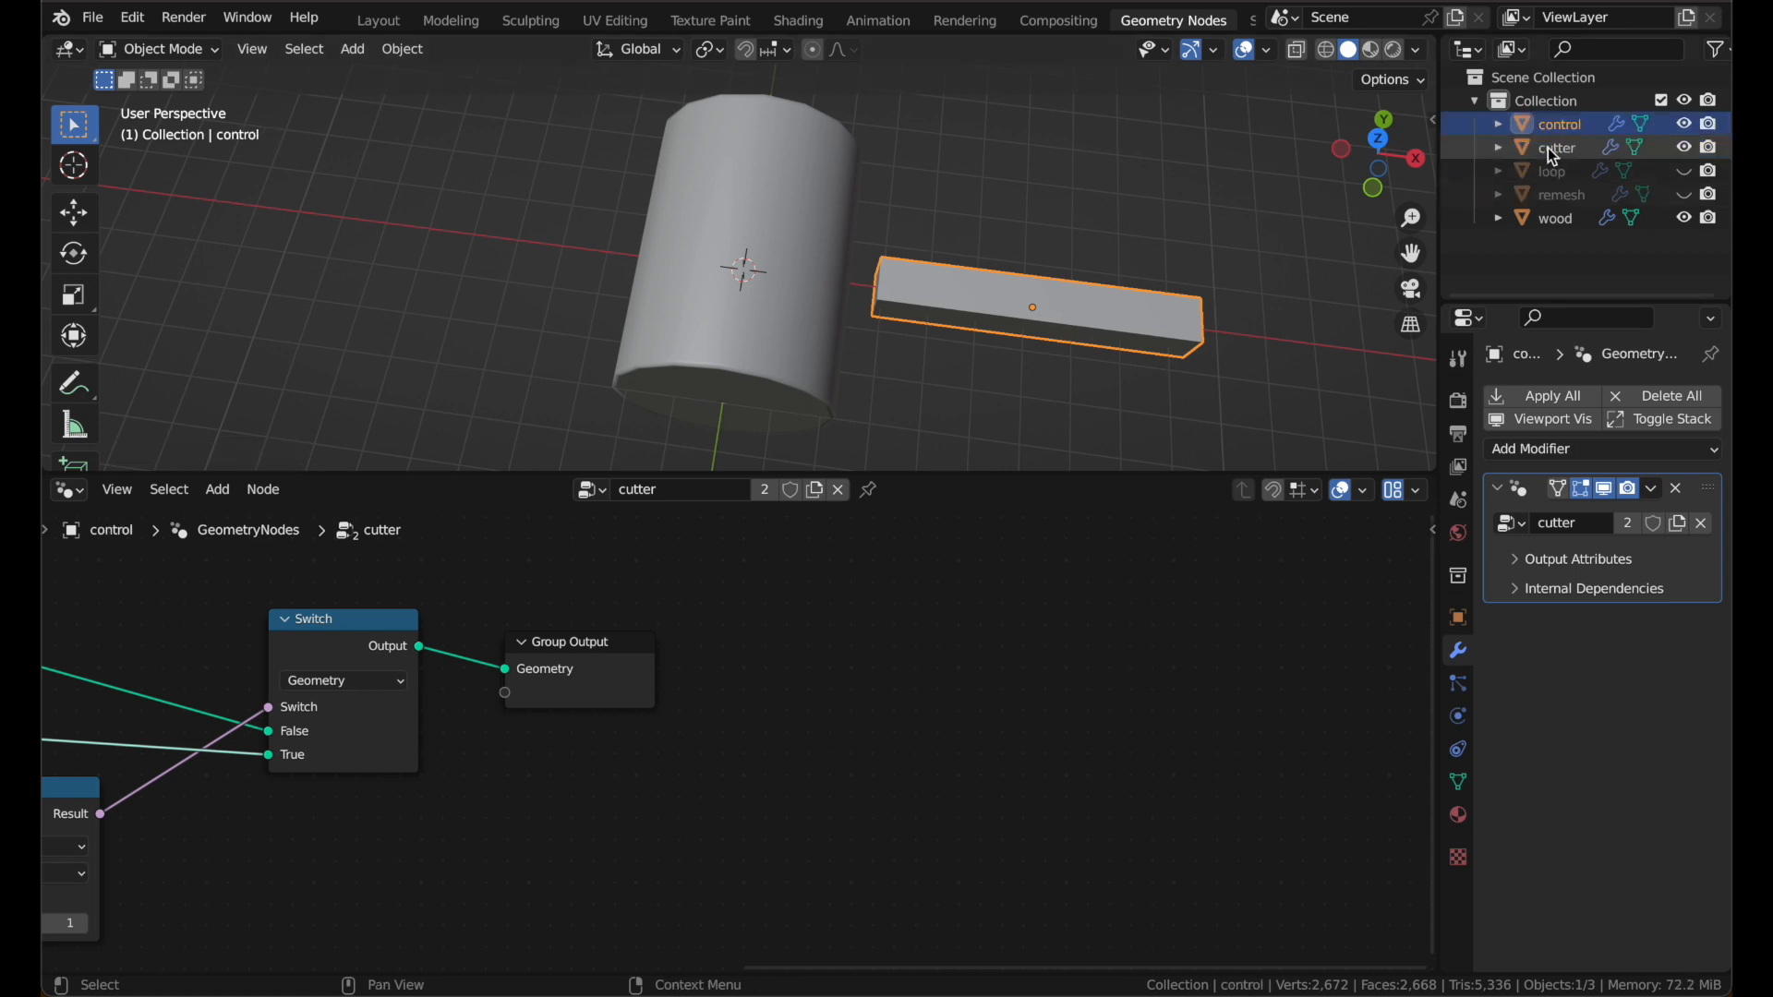
click(1675, 490)
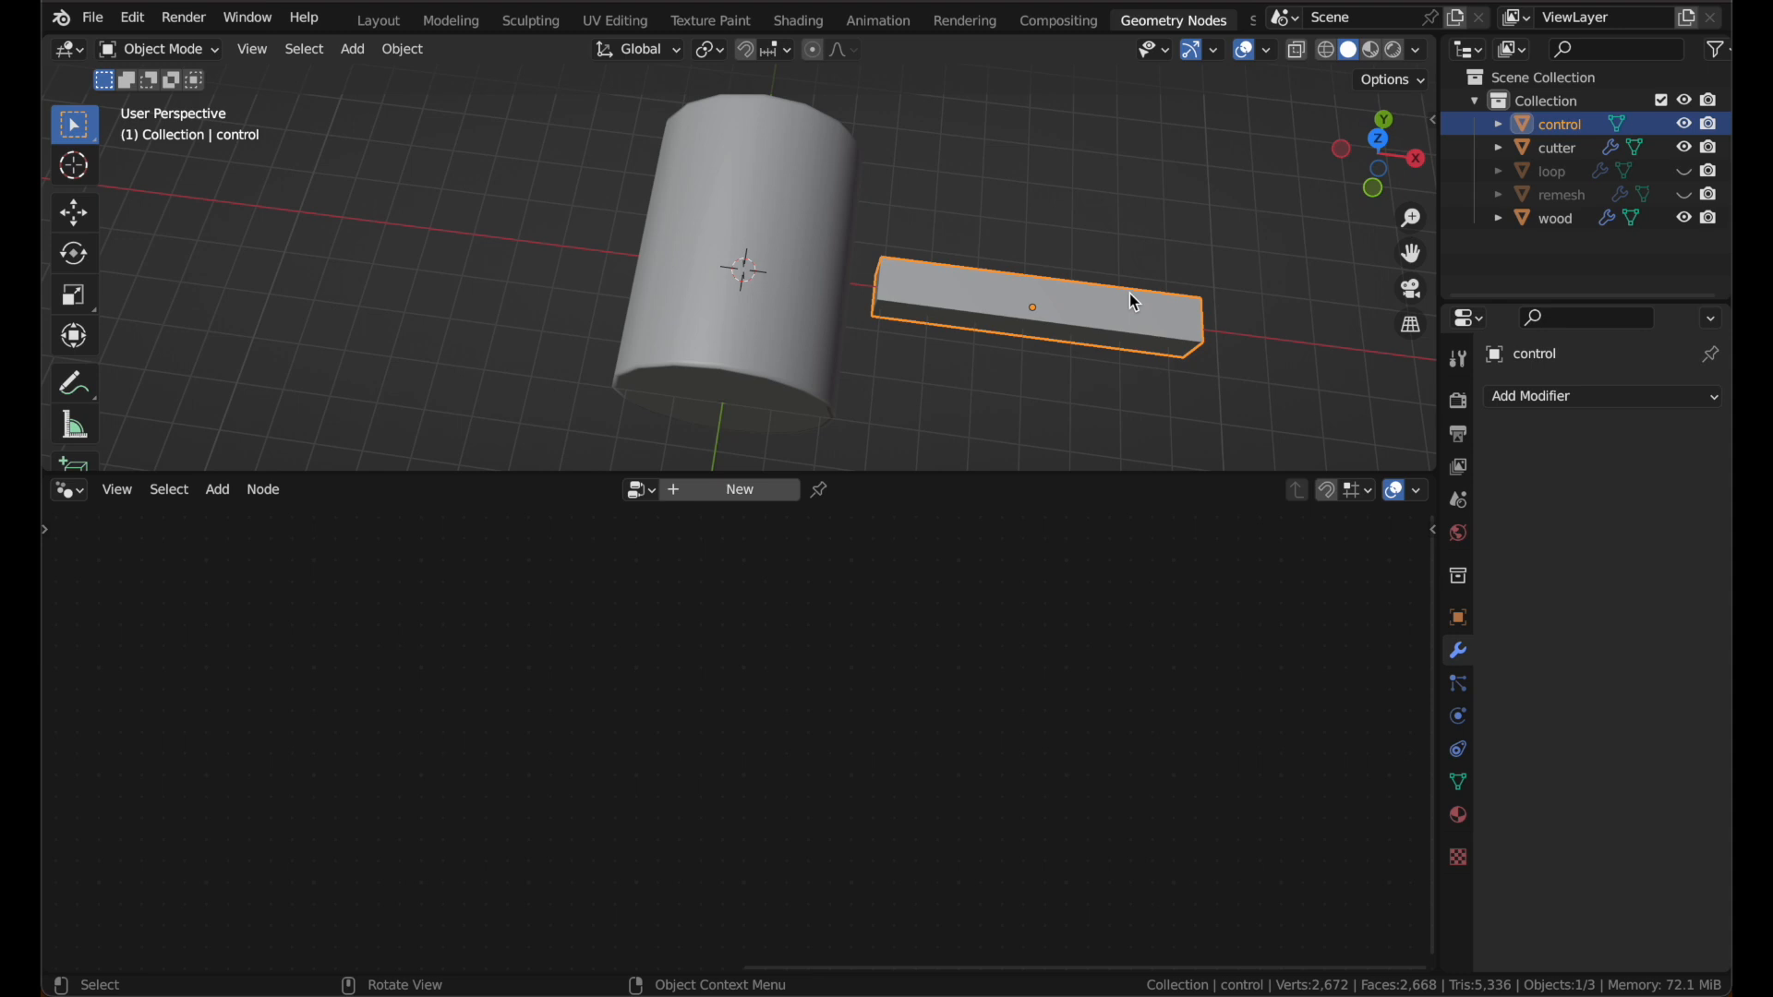
Step: Parent the cutter to the control object using Object (Keep Transform)
click(1497, 148)
click(1615, 124)
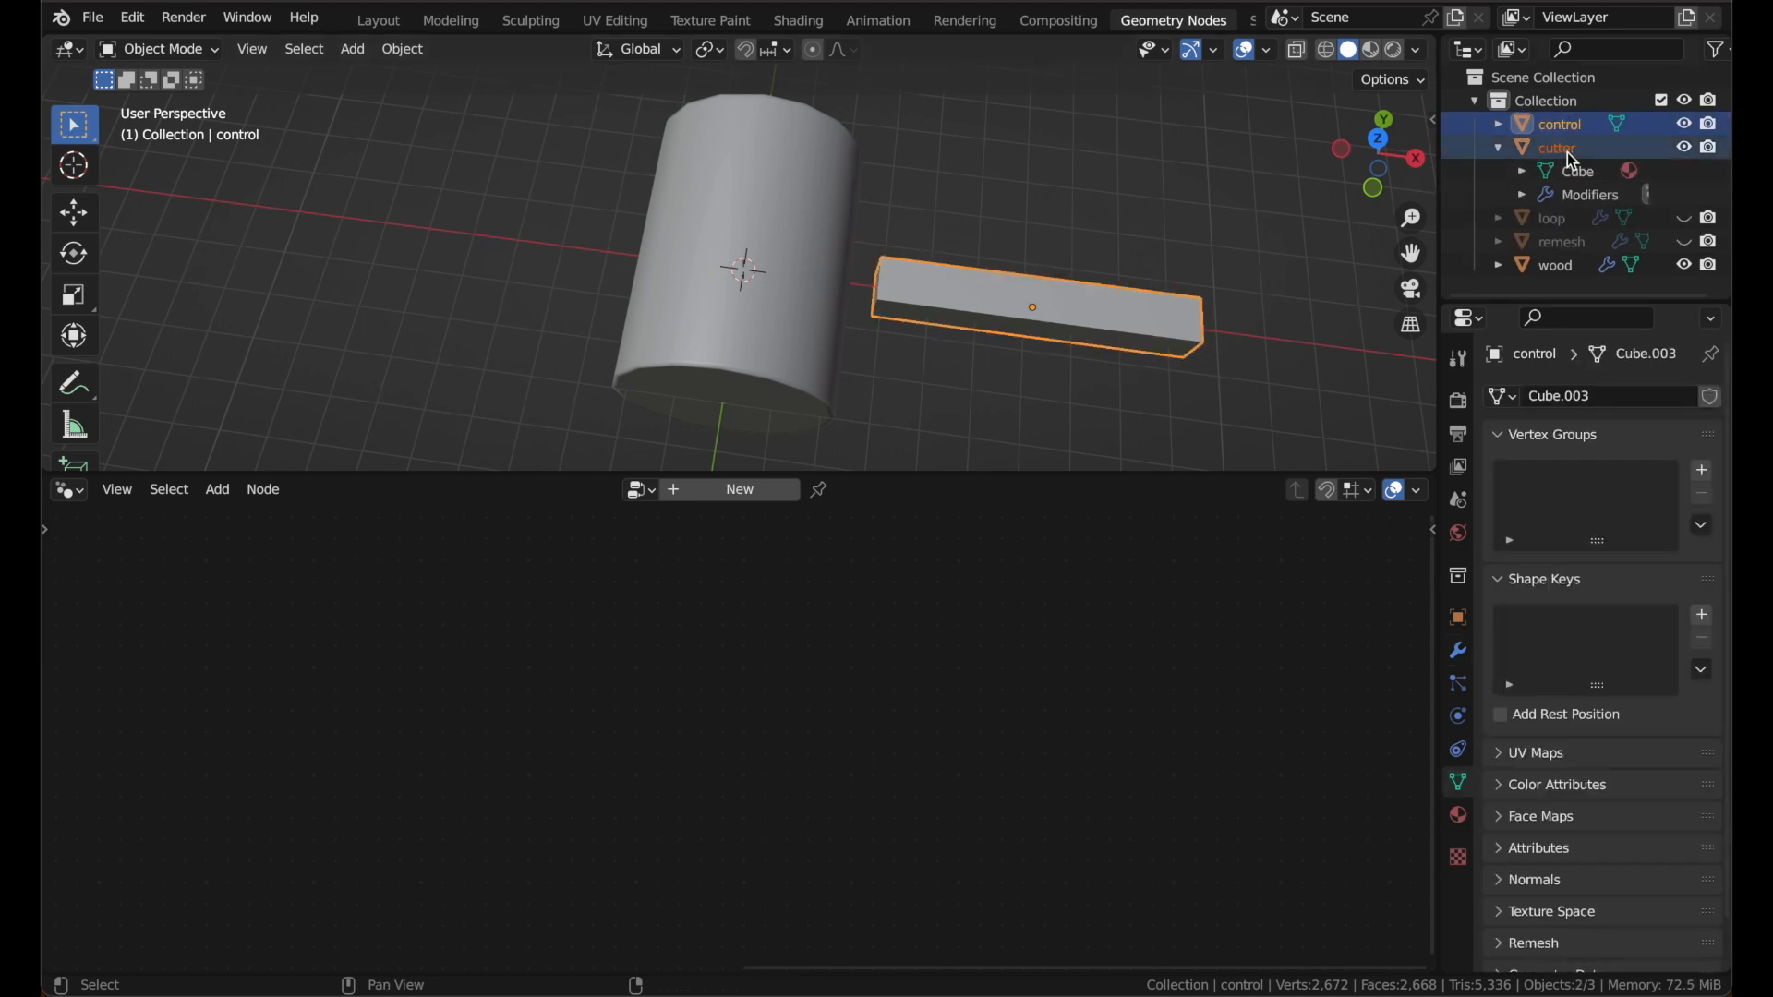
key(ctrl+p)
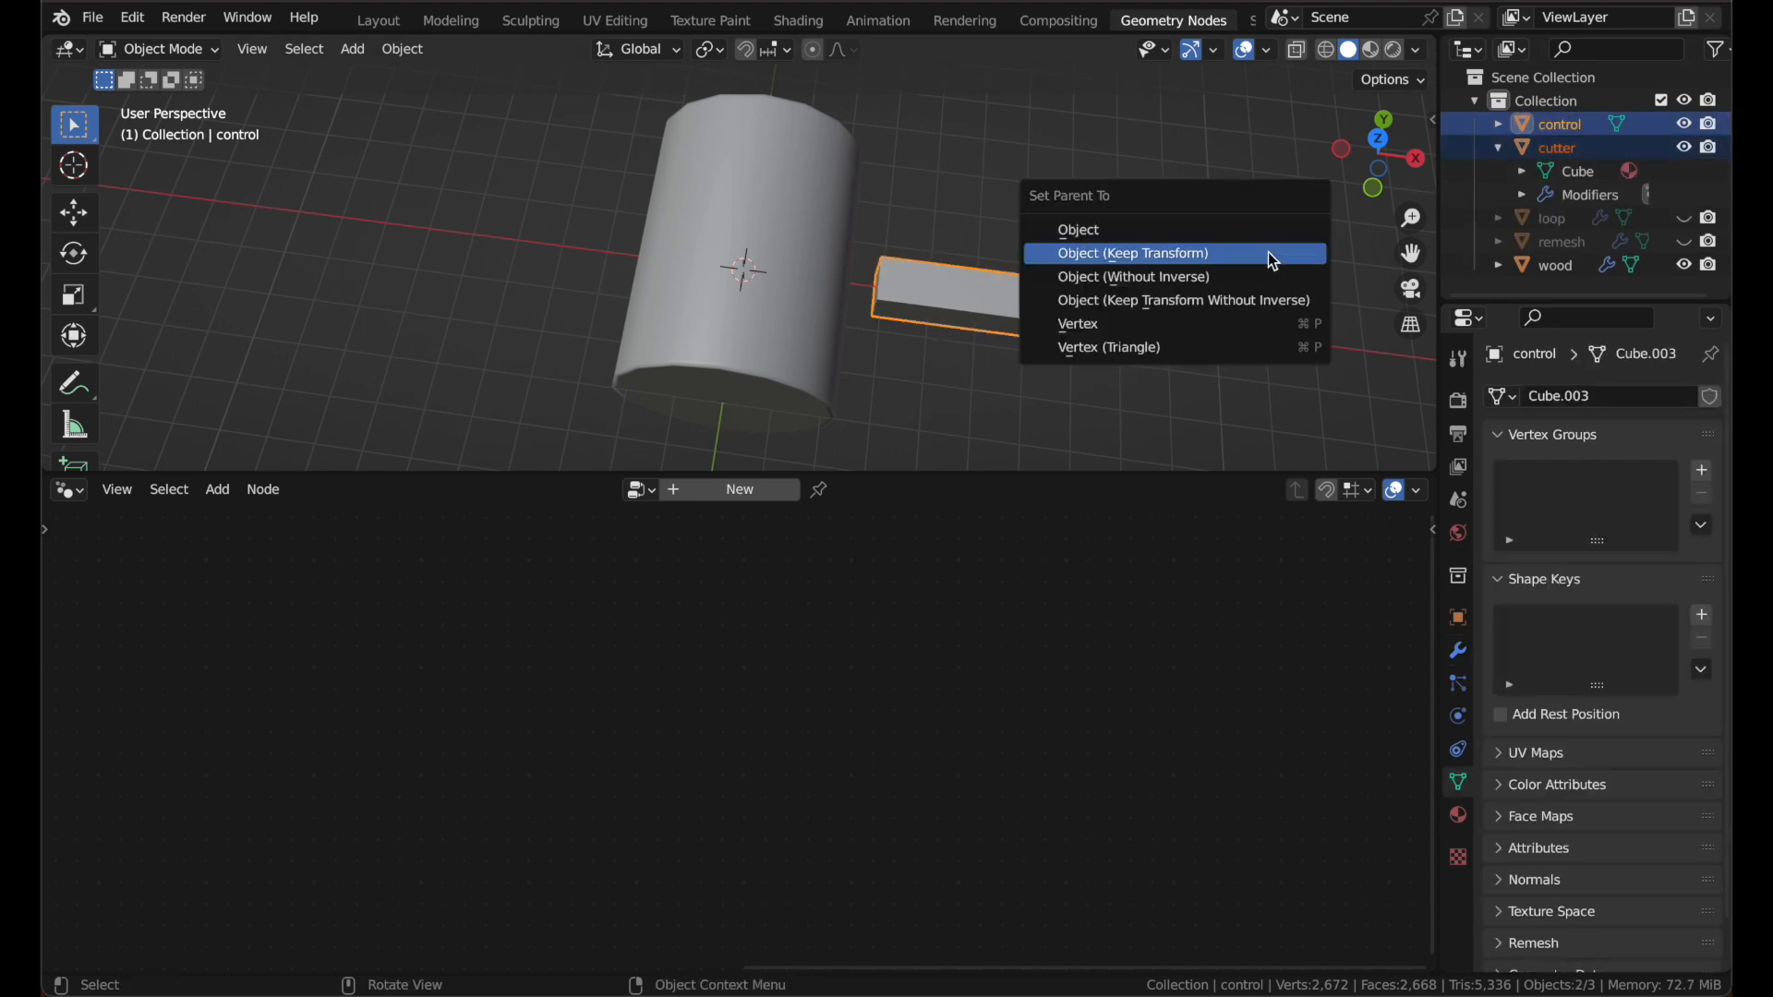
click(1219, 262)
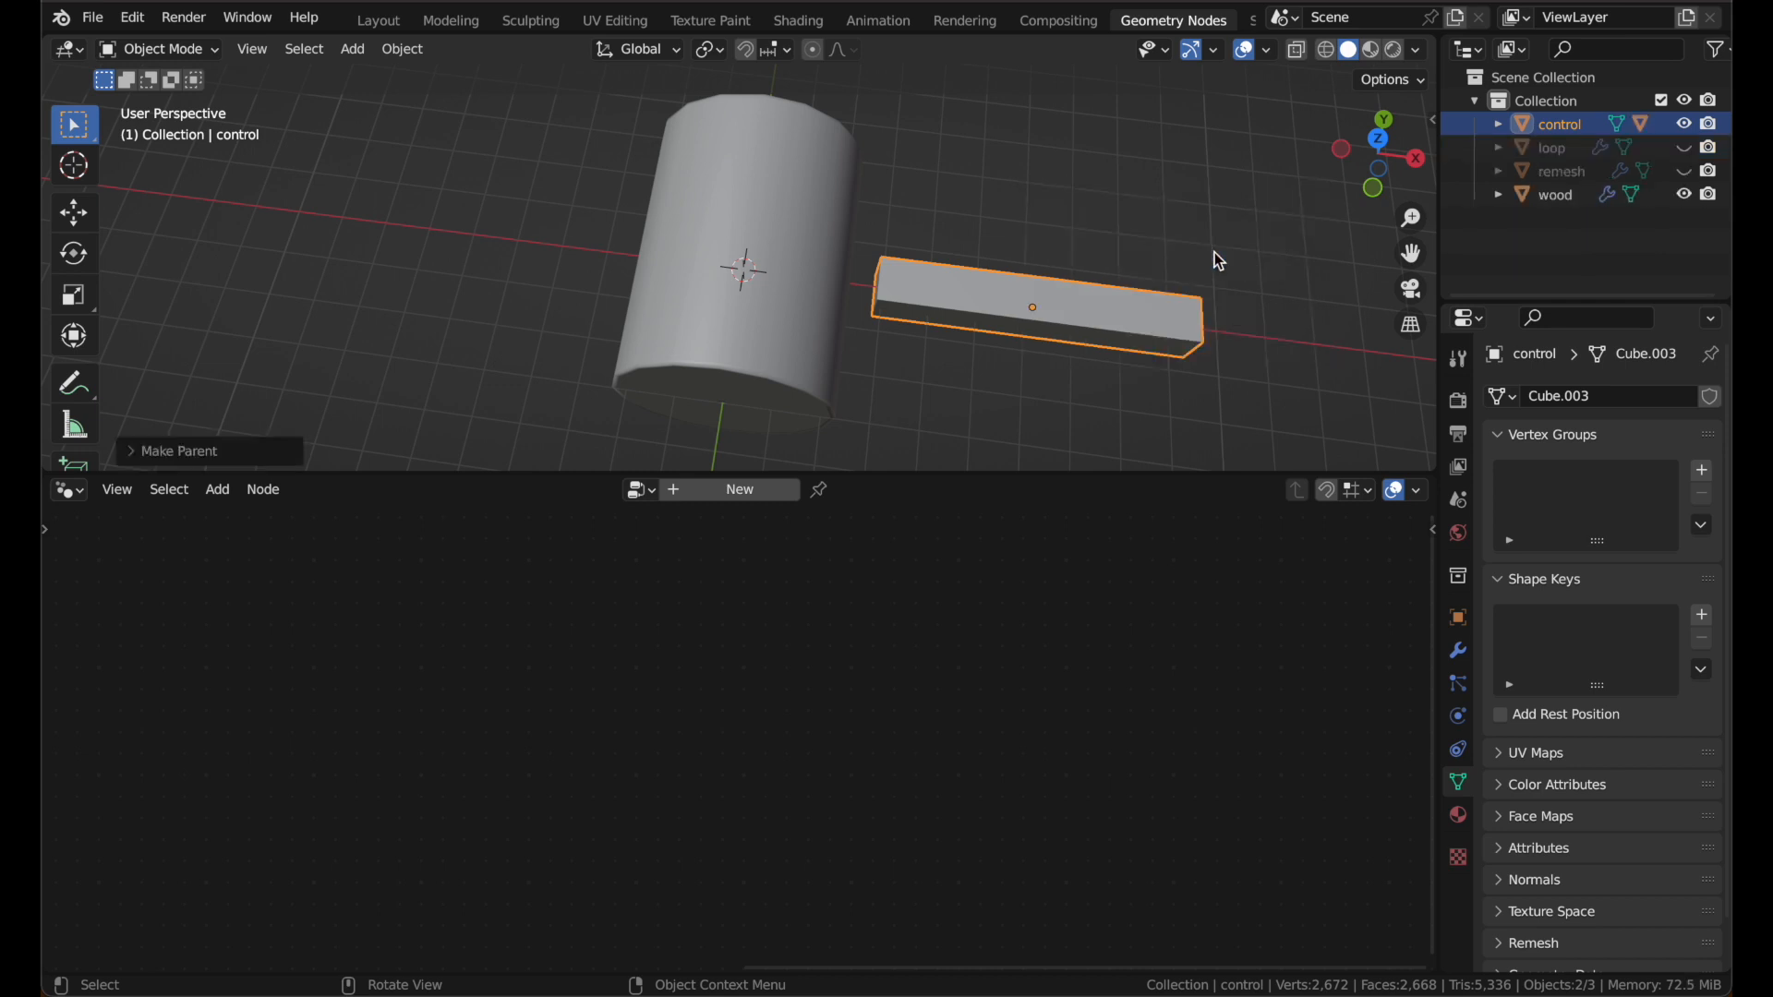
Step: Expand the control object's hierarchy and hide the child cutter in the viewport
click(1499, 124)
click(1522, 171)
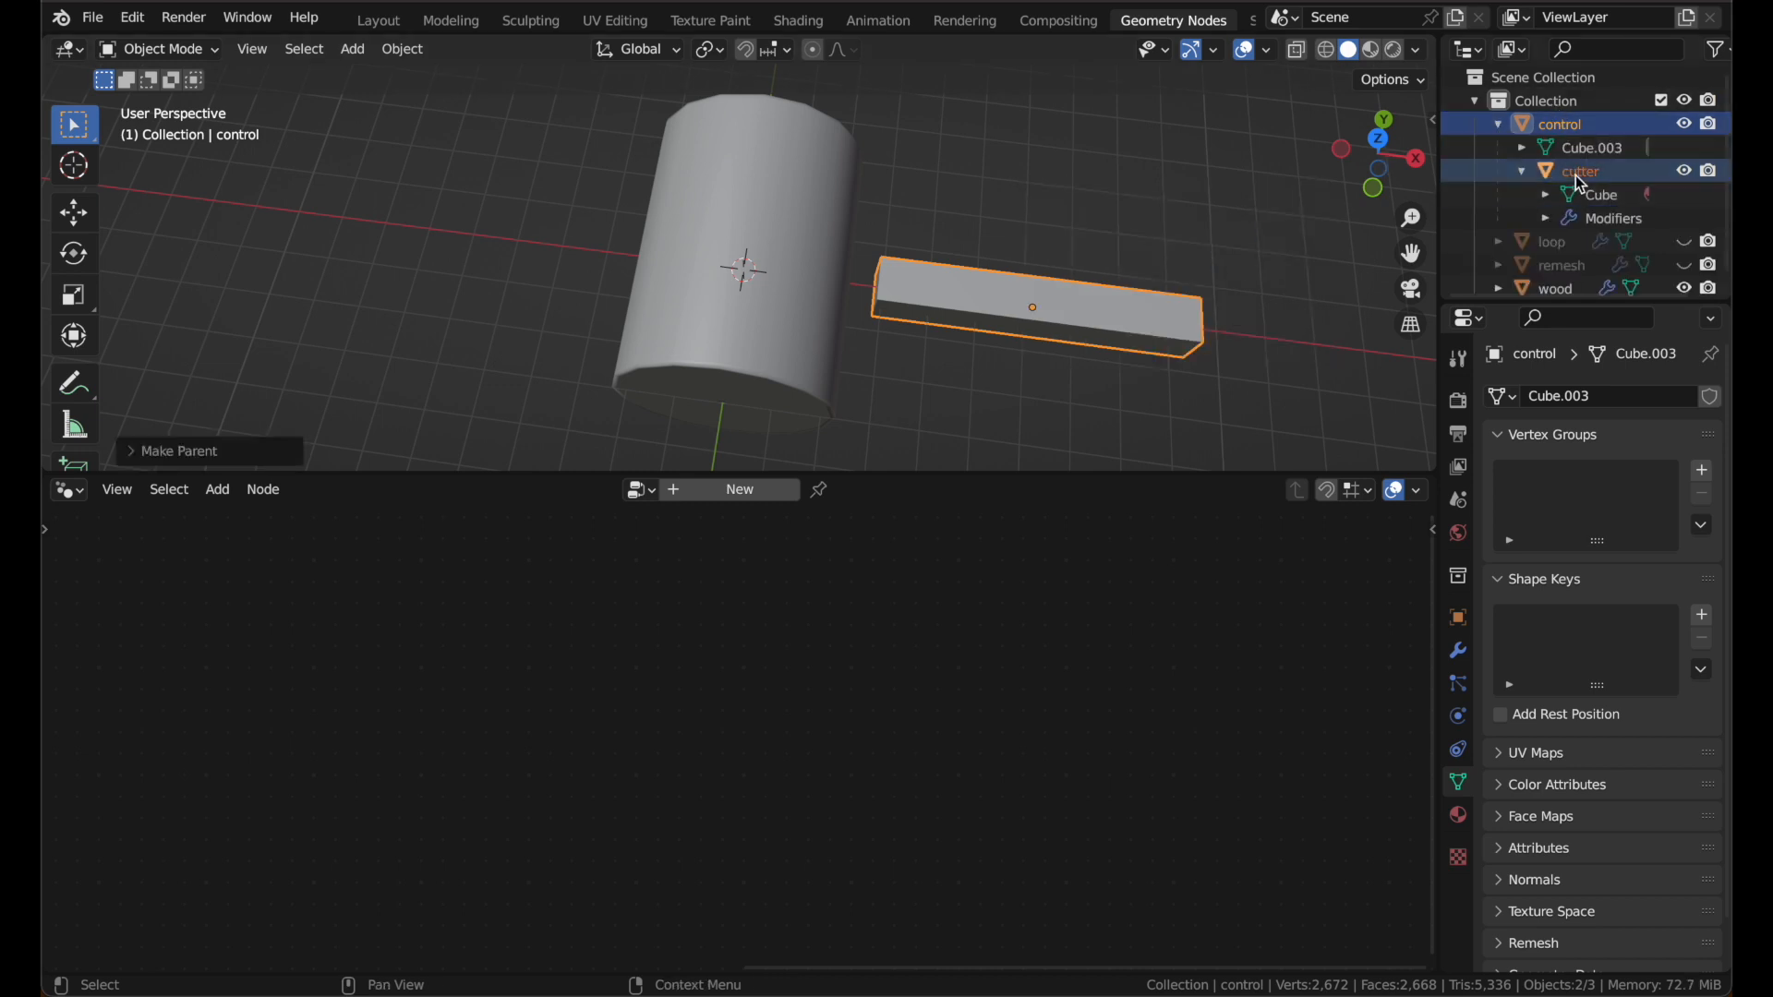
click(1686, 171)
scroll(1661, 186, down, 1)
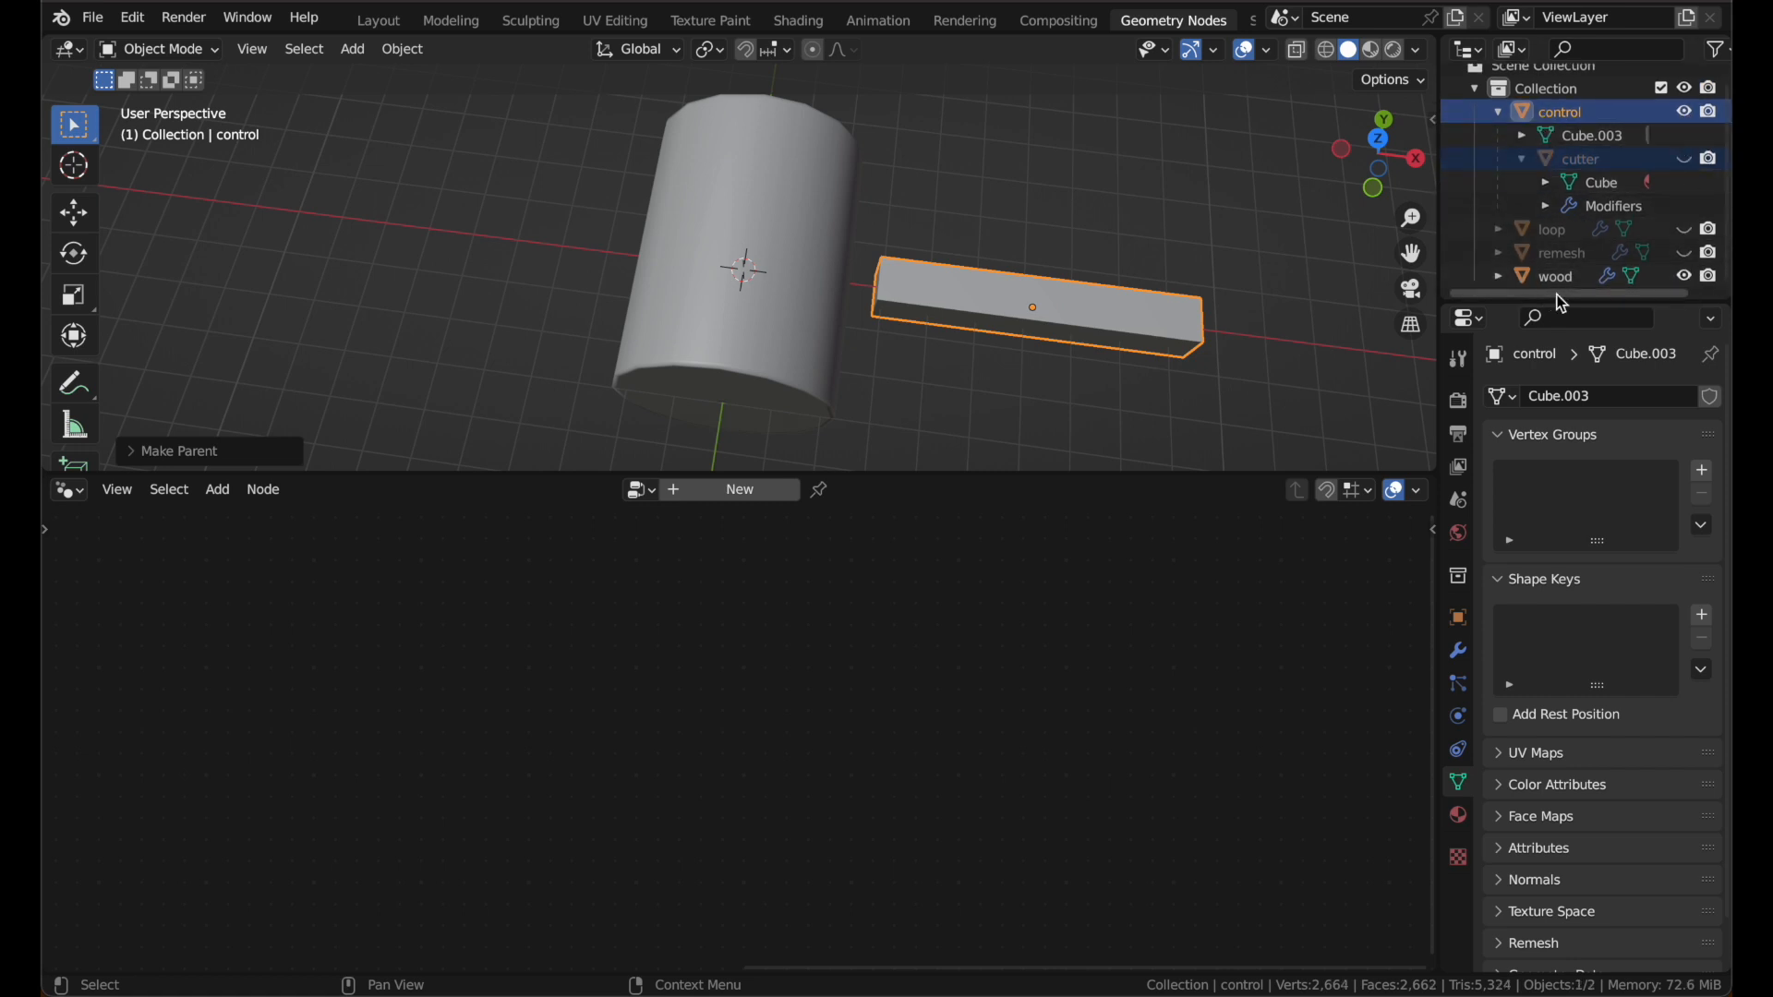
Step: Try moving the control object with its Z axis locked to cut into the wood
key(g)
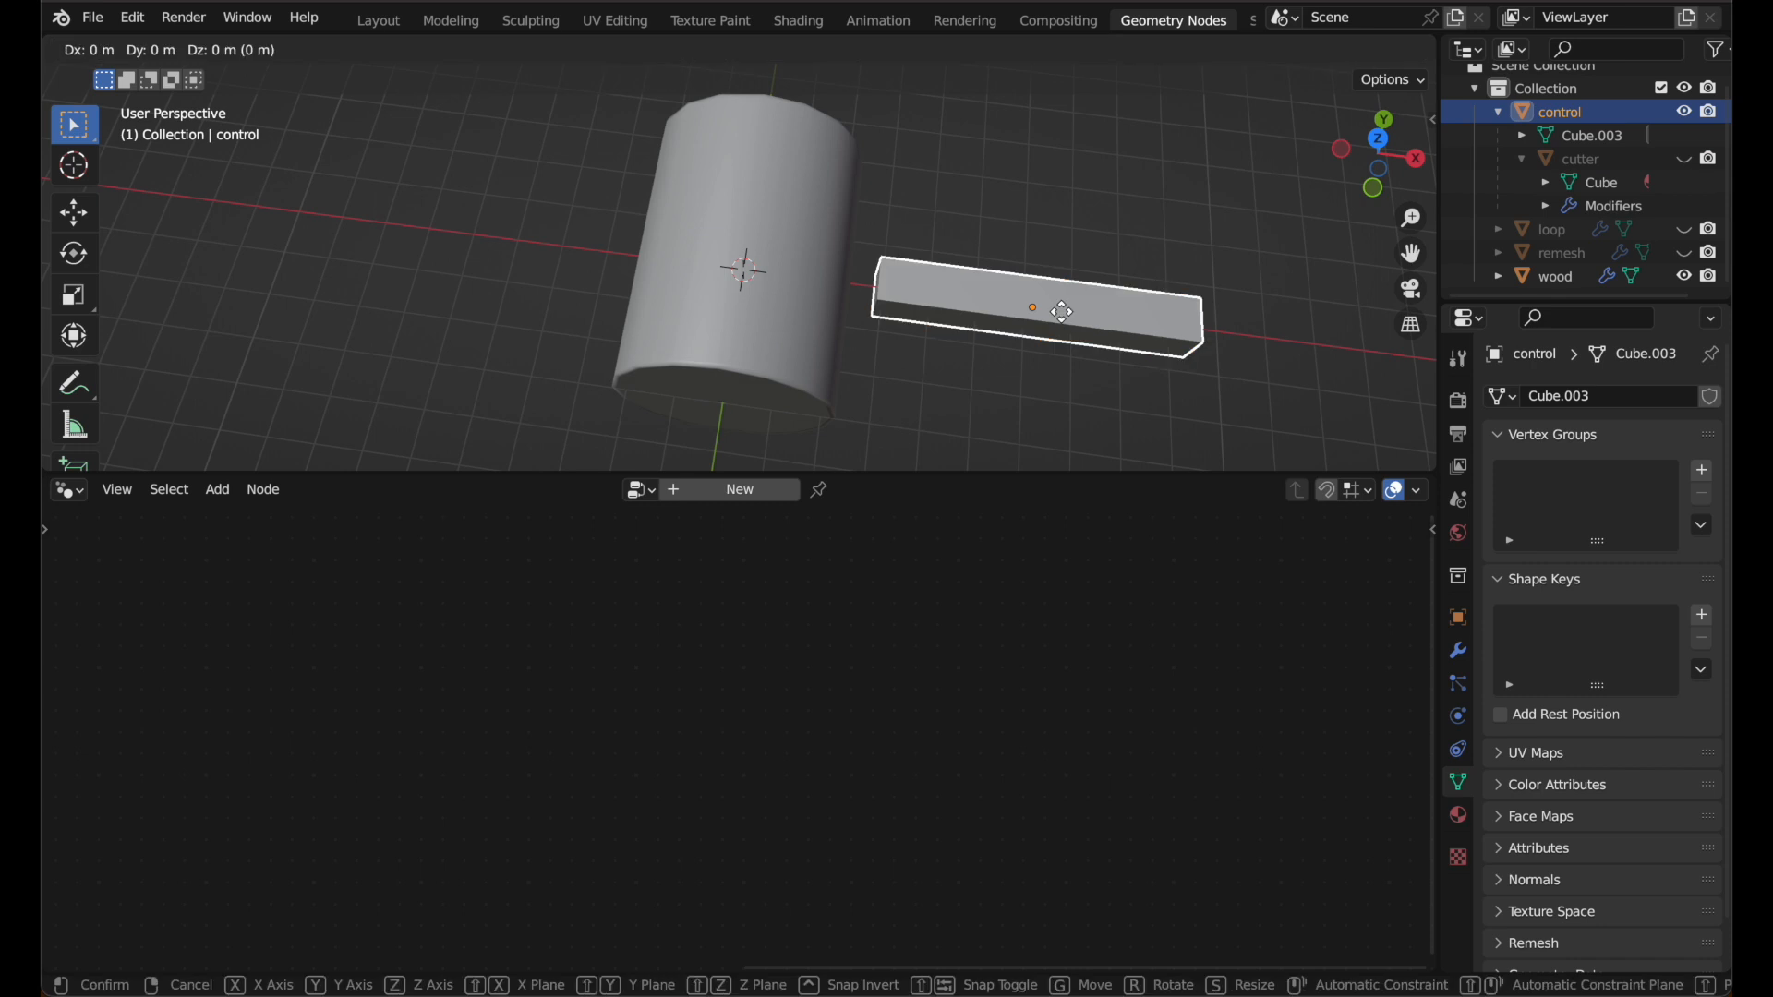
key(shift+z)
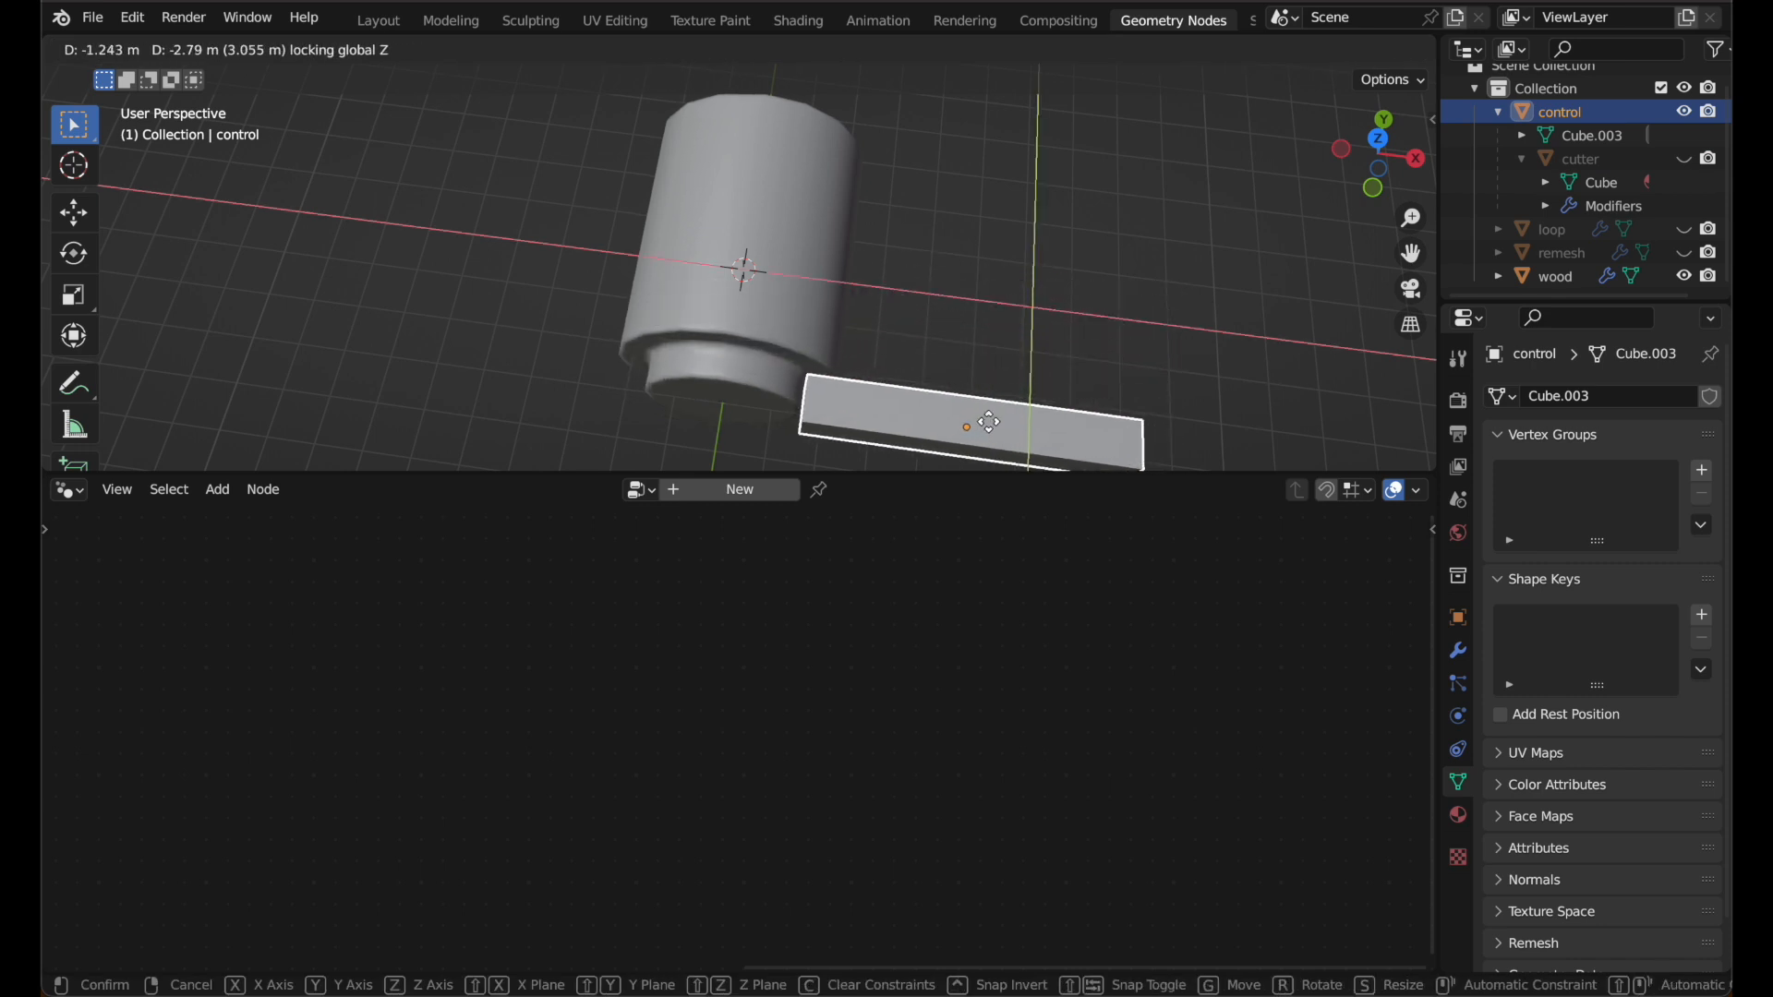
click(983, 341)
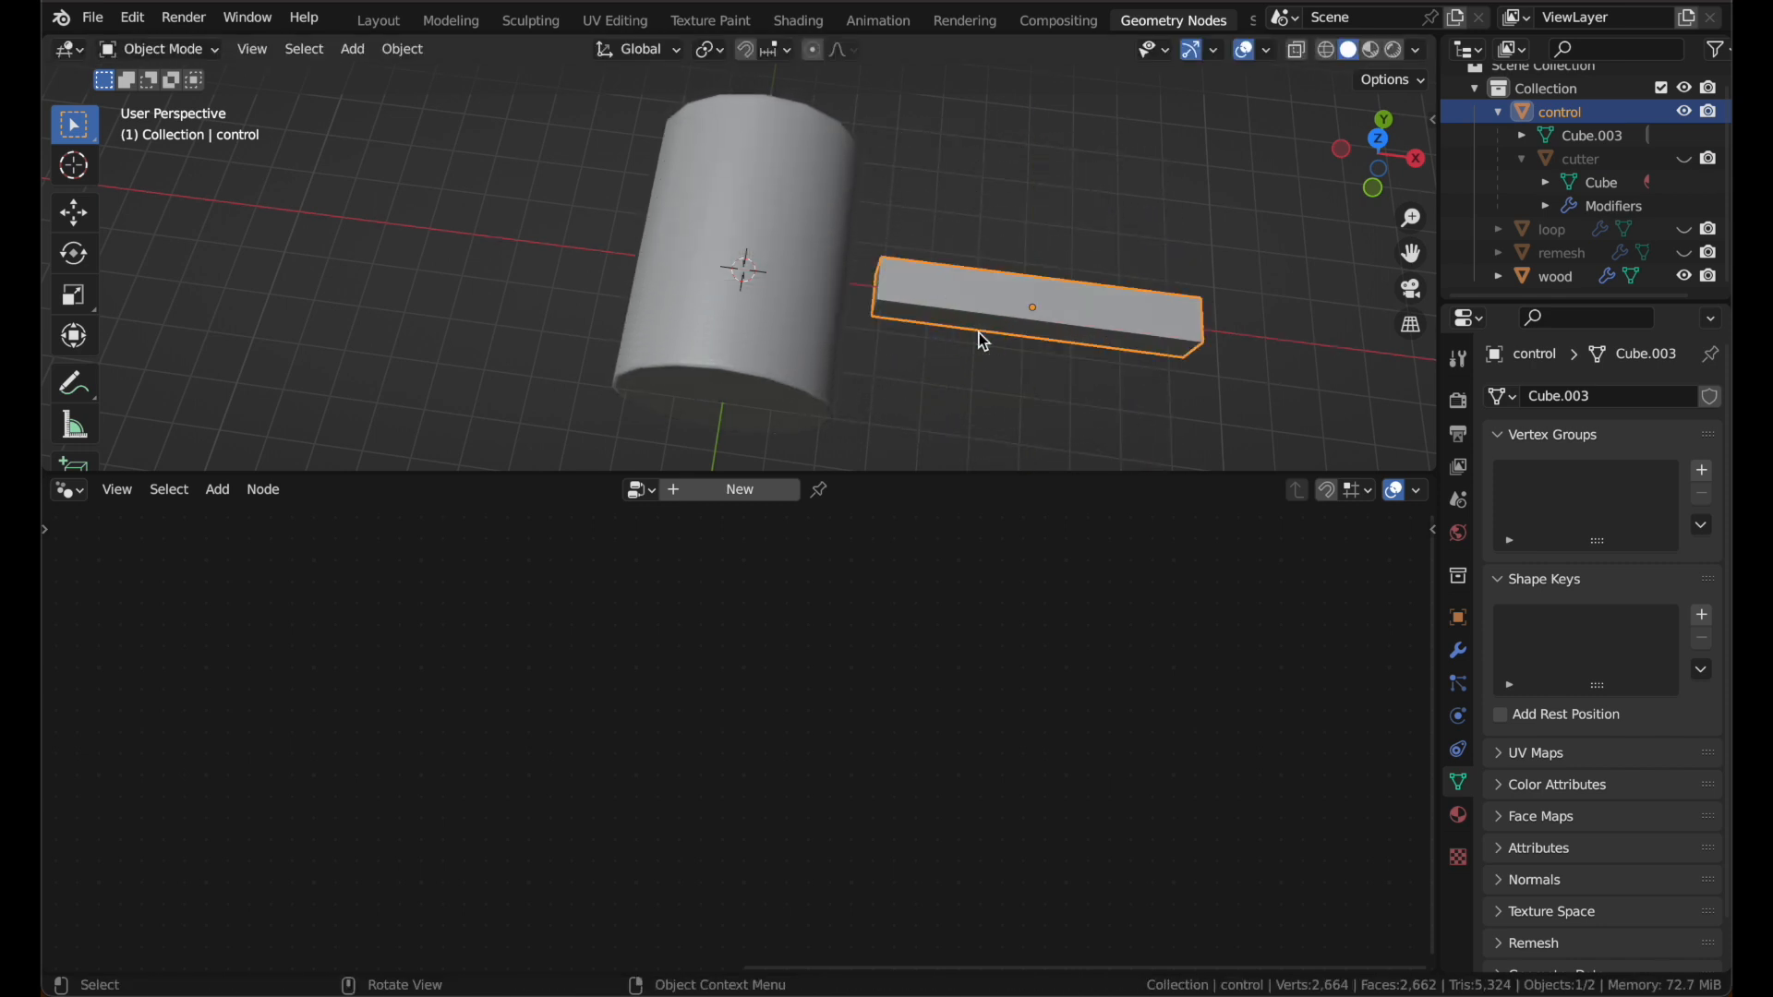
Step: In the Layout workspace, advance the timeline, carve the wood by moving the control to about X 4.14 m, Y -0.89 m, and return to frame 1
click(380, 13)
key(Right)
key(Right)
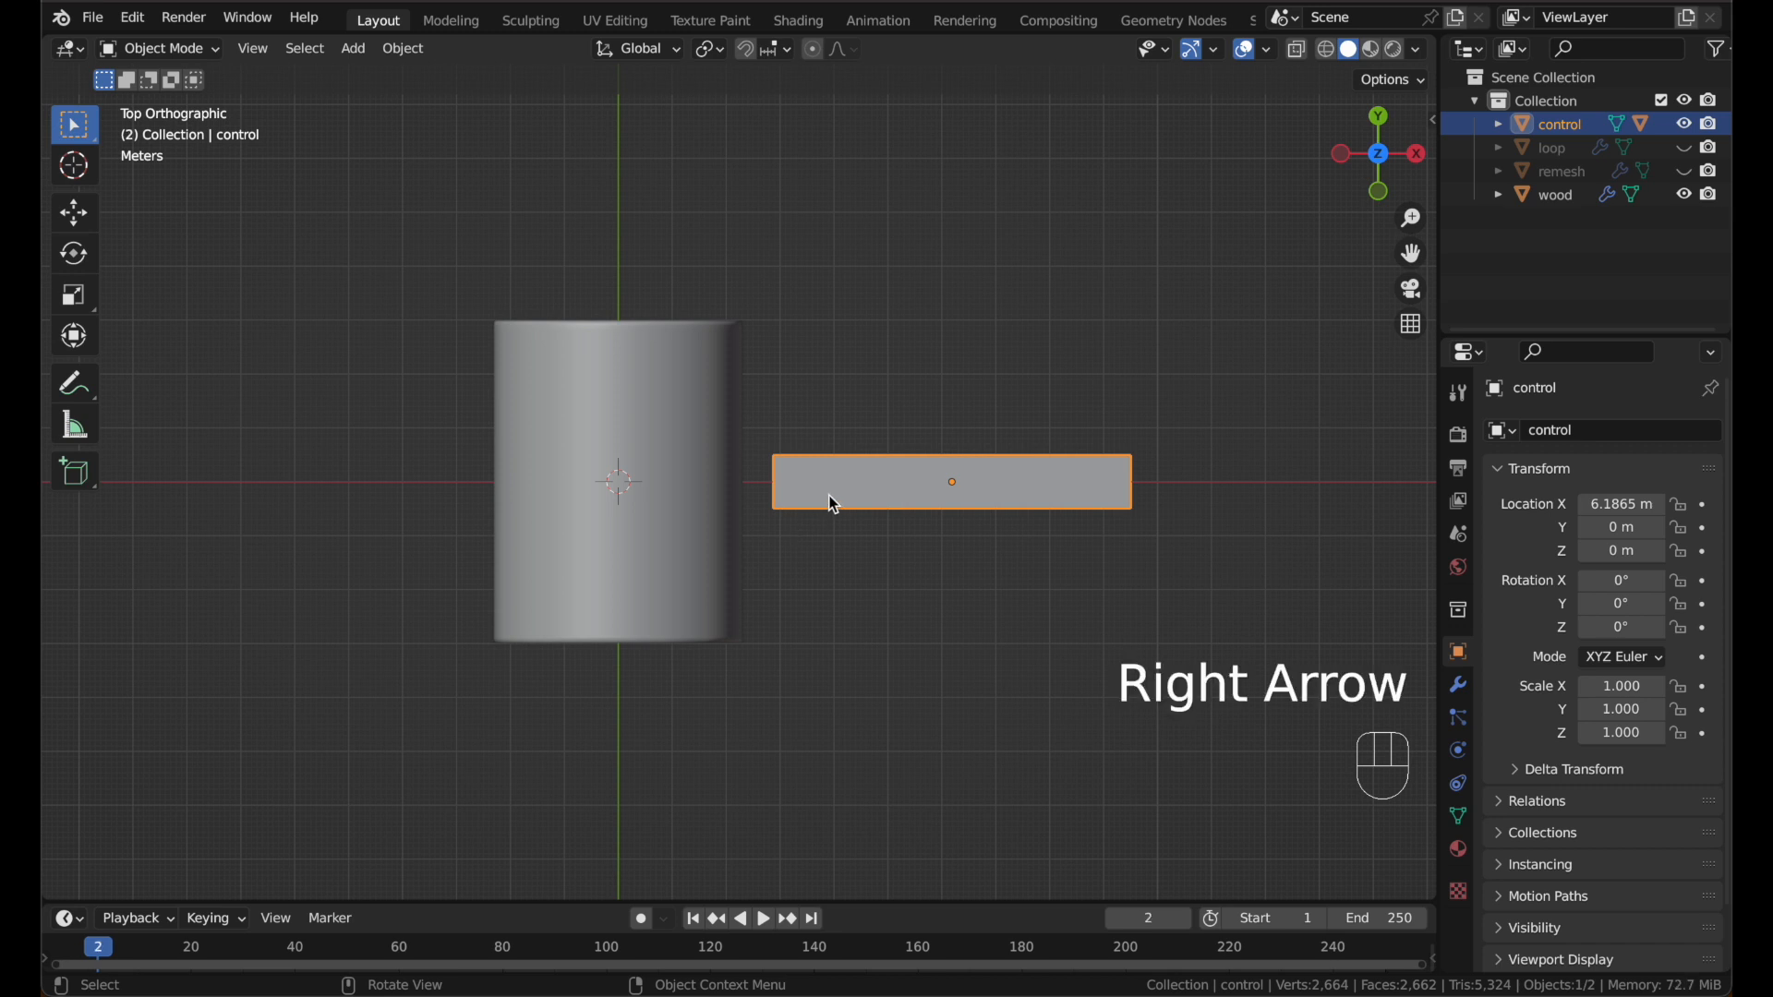
key(g)
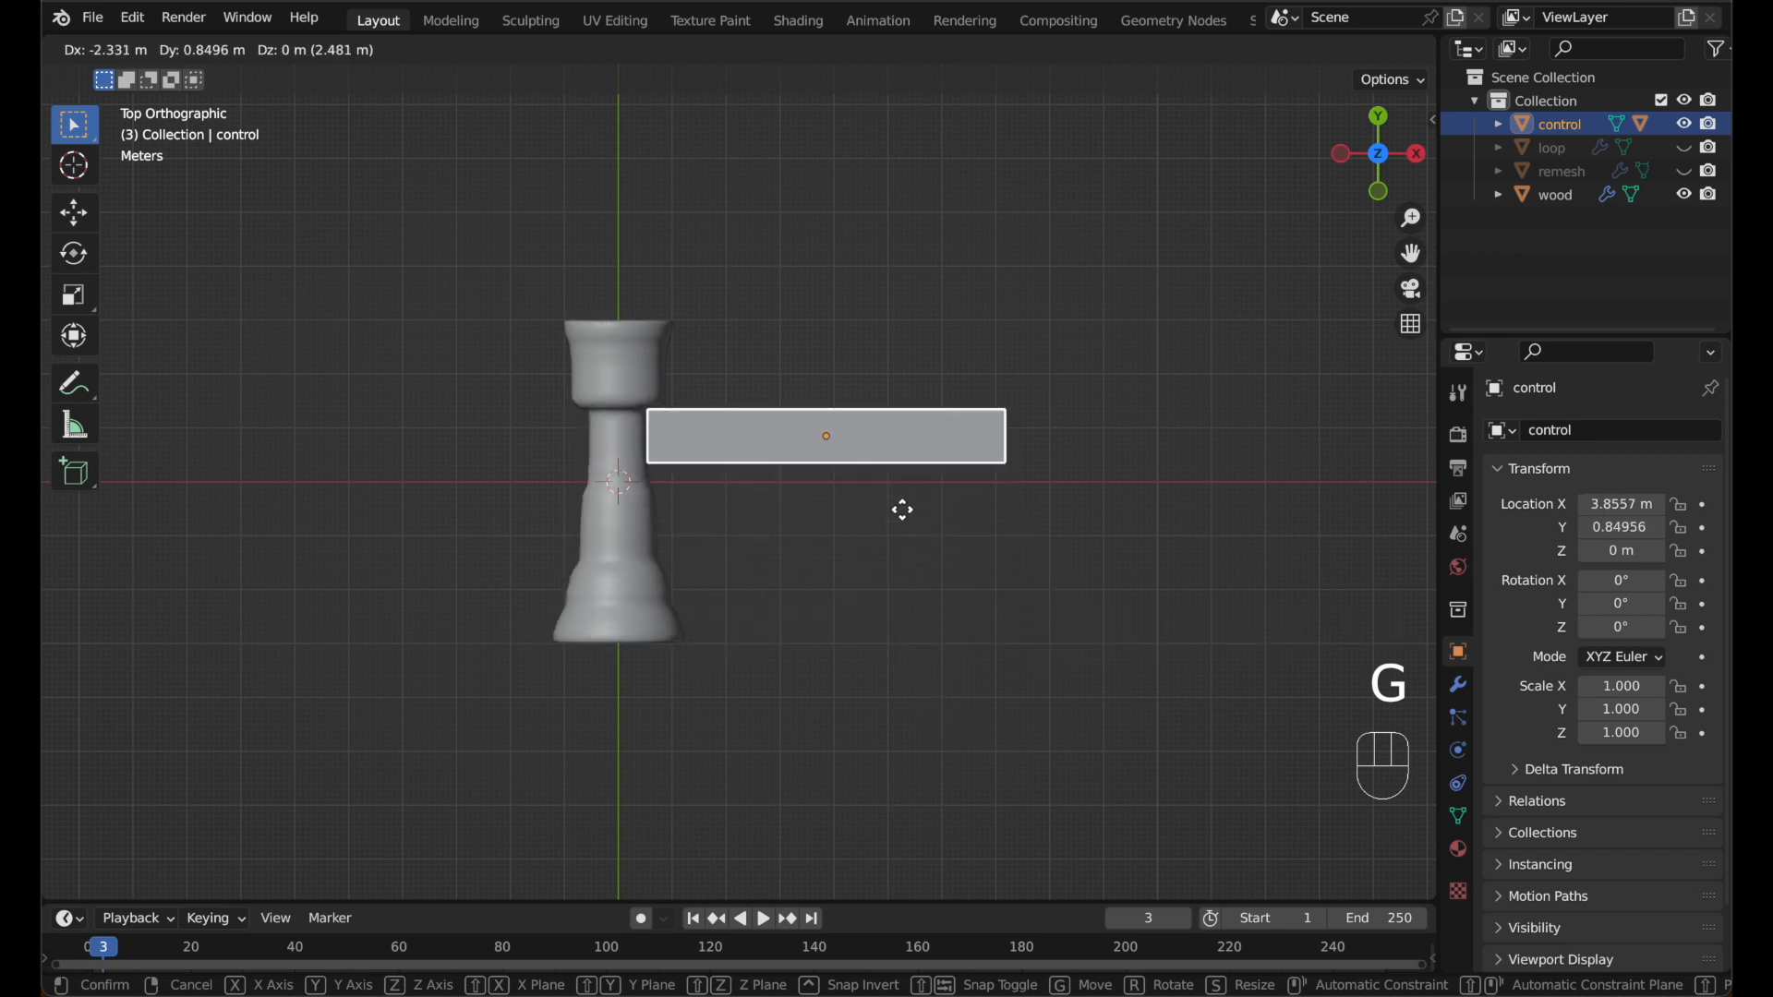
click(917, 630)
key(shift+Left)
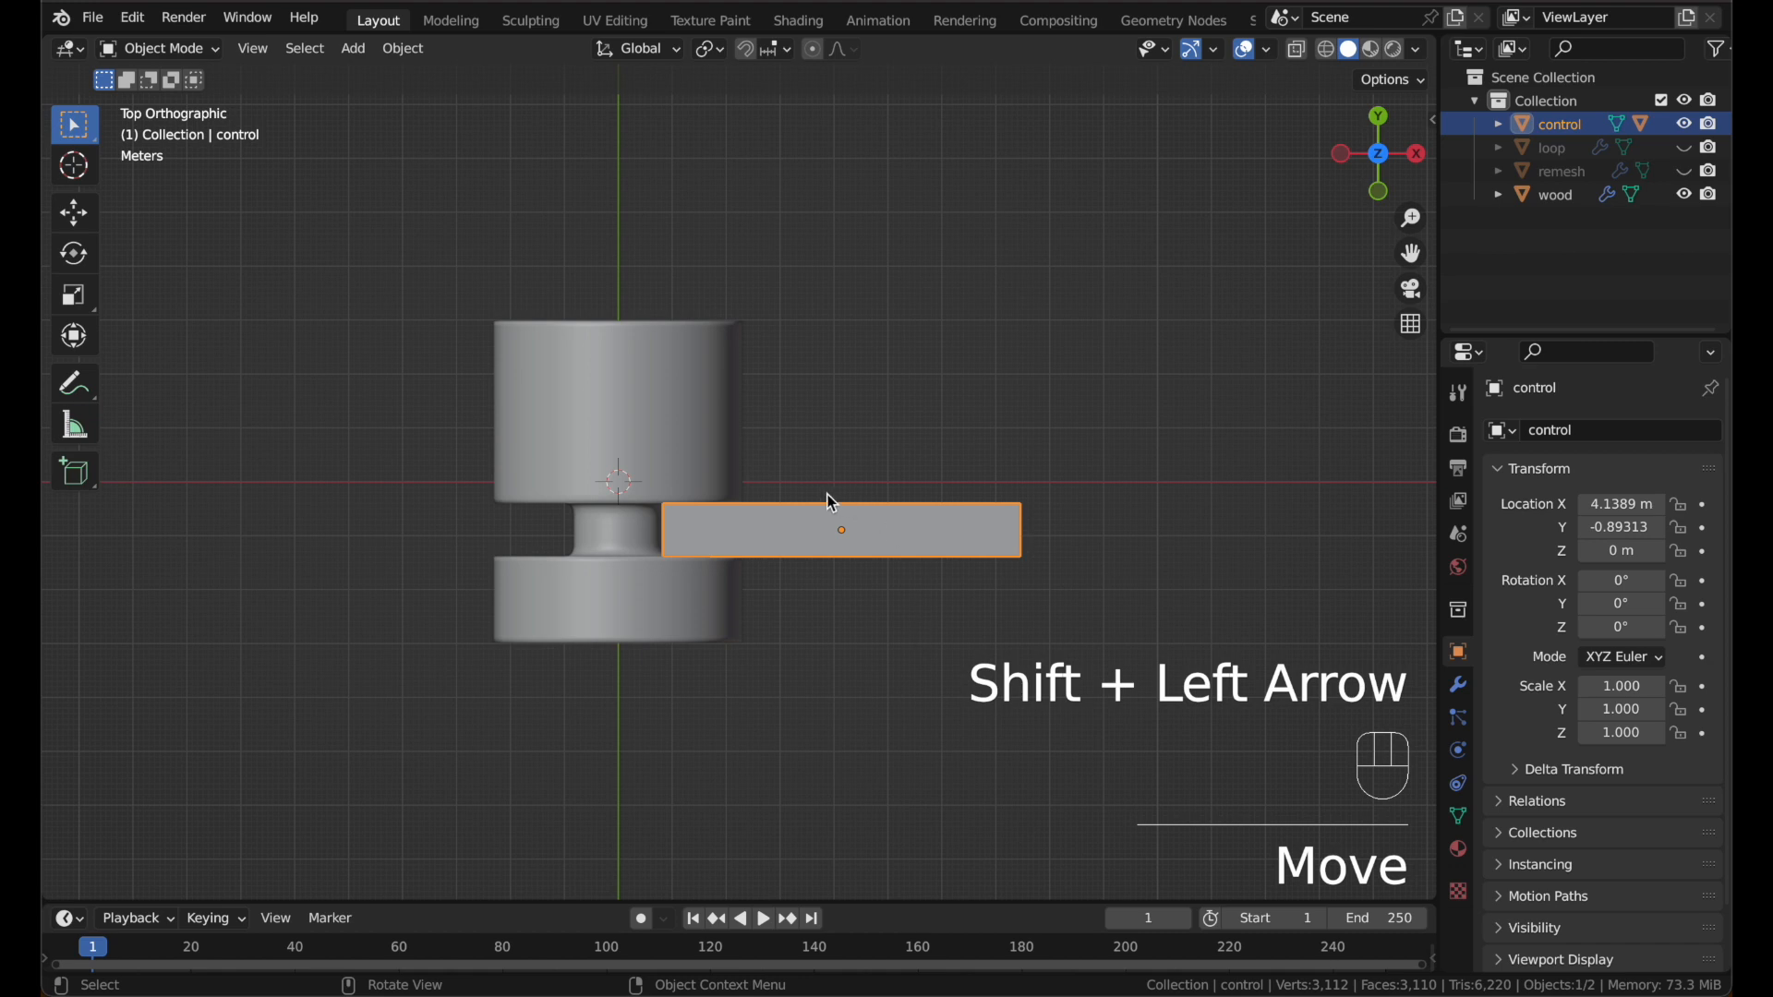
Step: Set the viewport steps of the wood's Screw modifier to 28
click(673, 428)
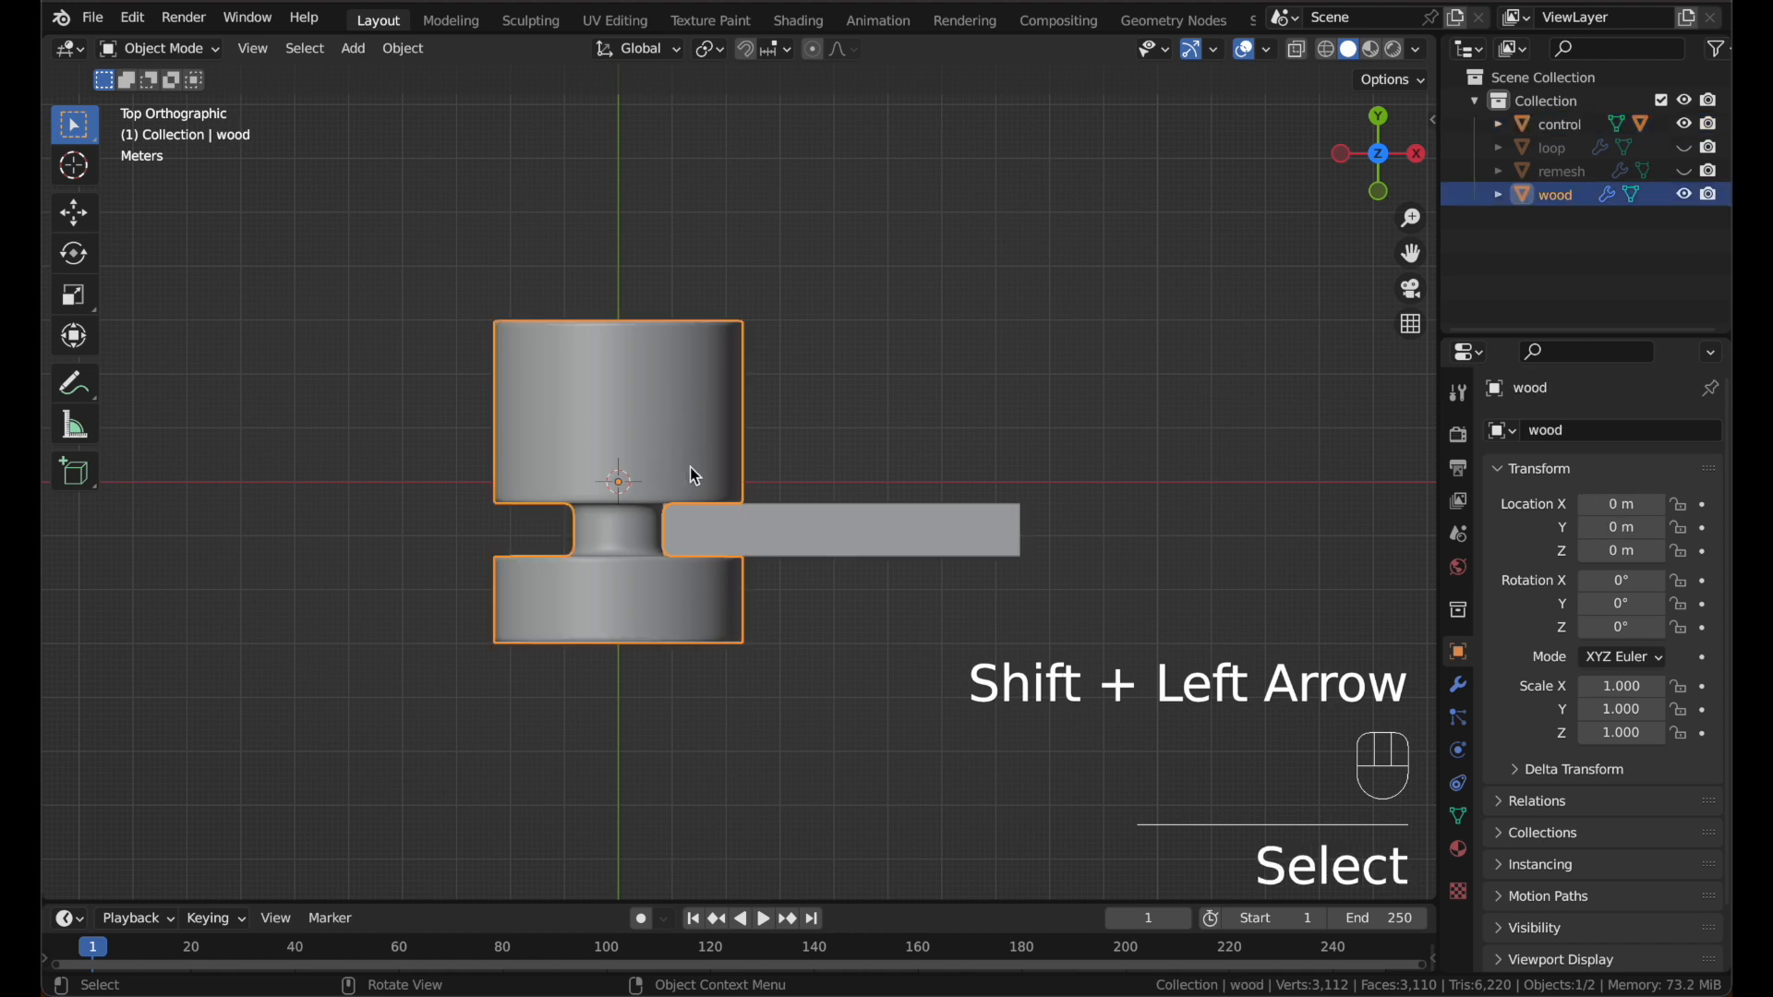
middle_drag(690, 467, 695, 407)
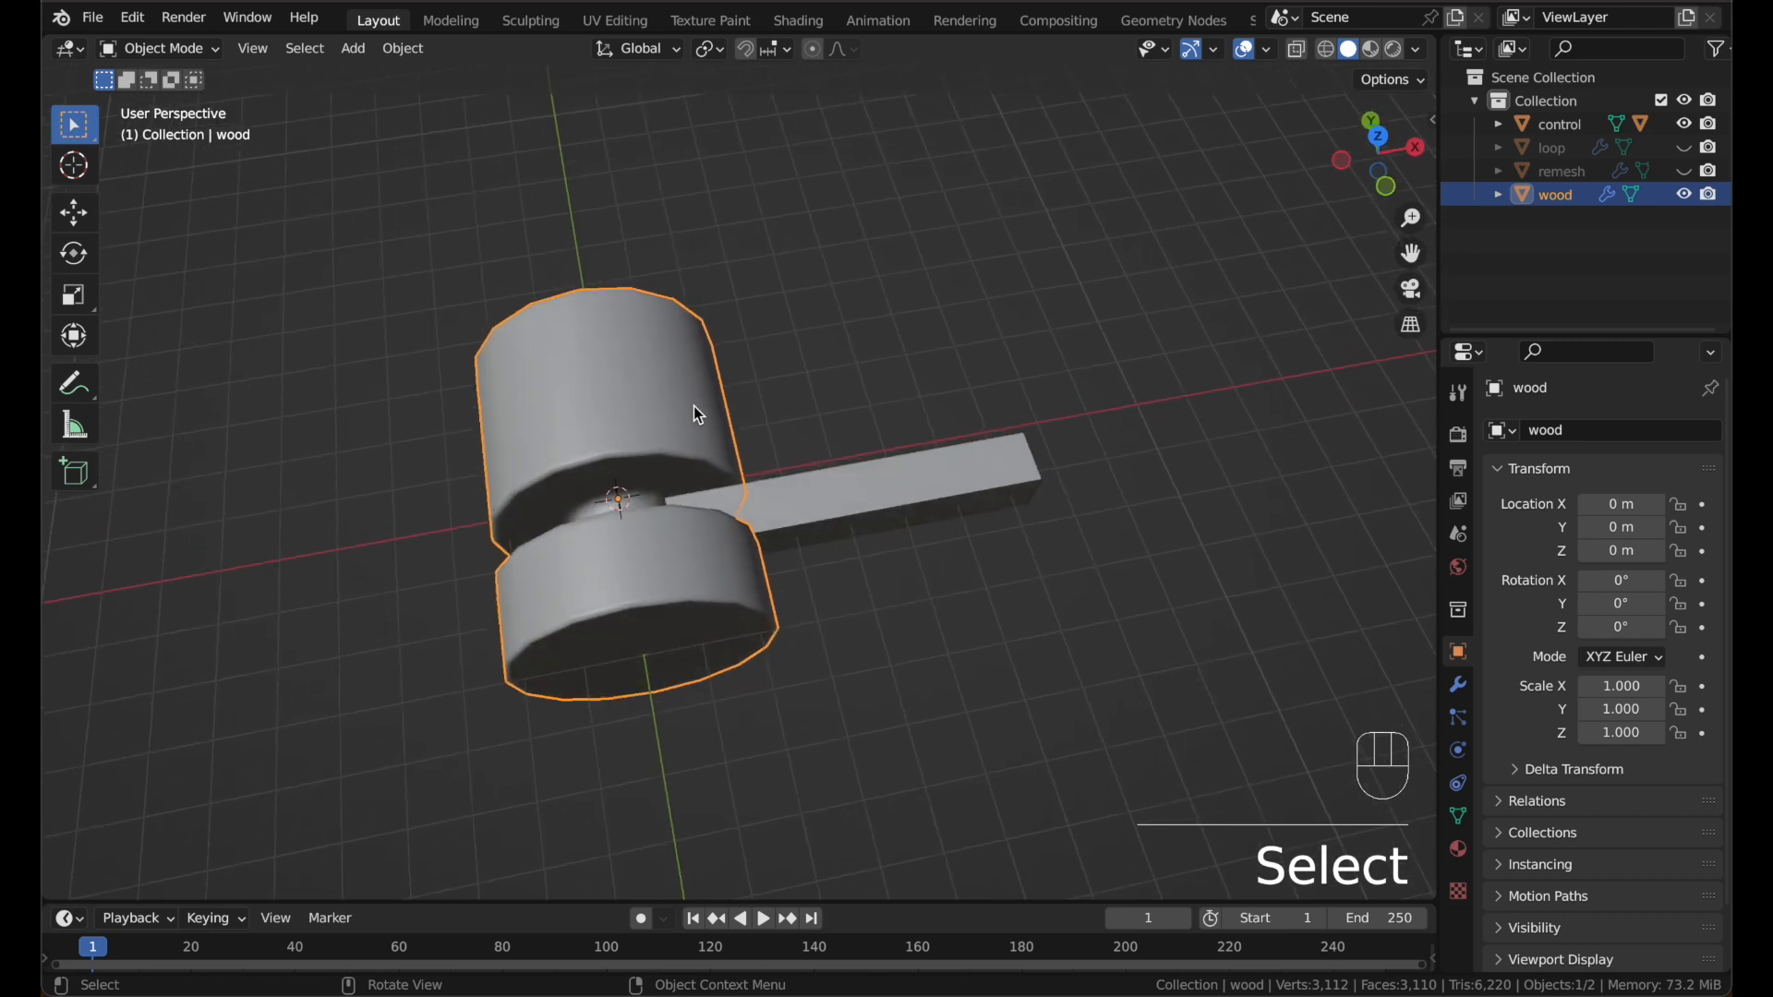
click(1459, 686)
scroll(1521, 721, down, 2)
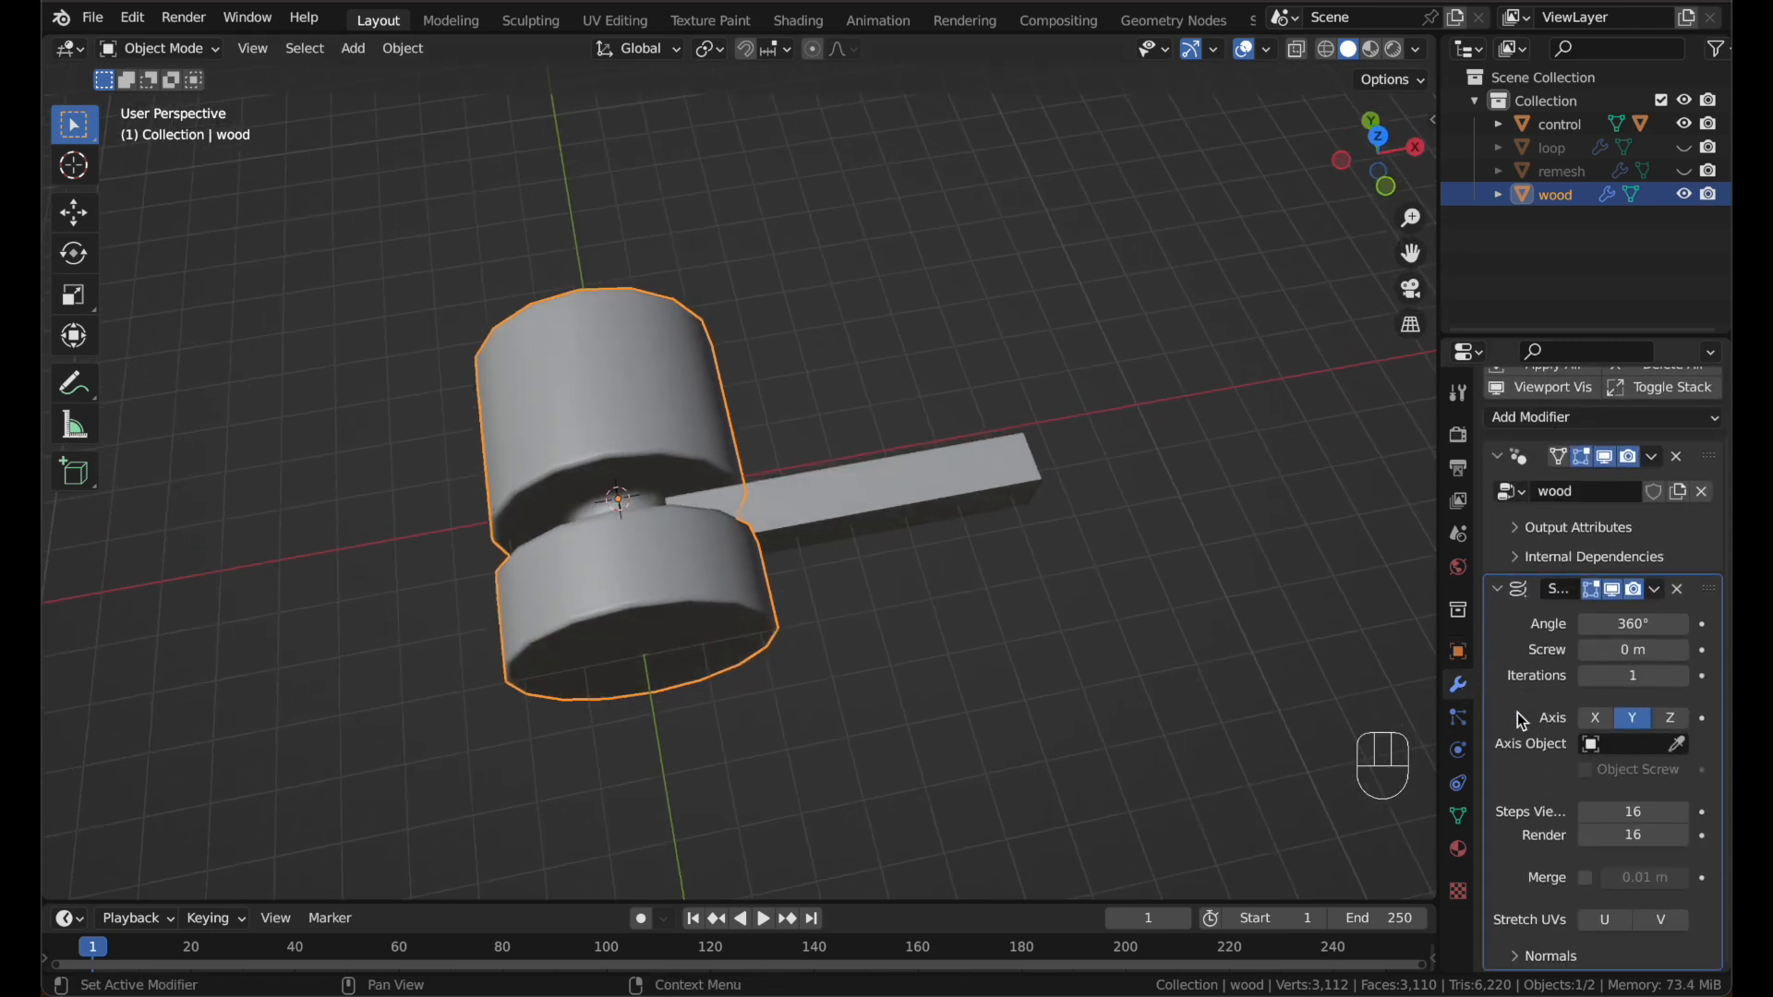
middle_drag(791, 515, 748, 567)
click(750, 575)
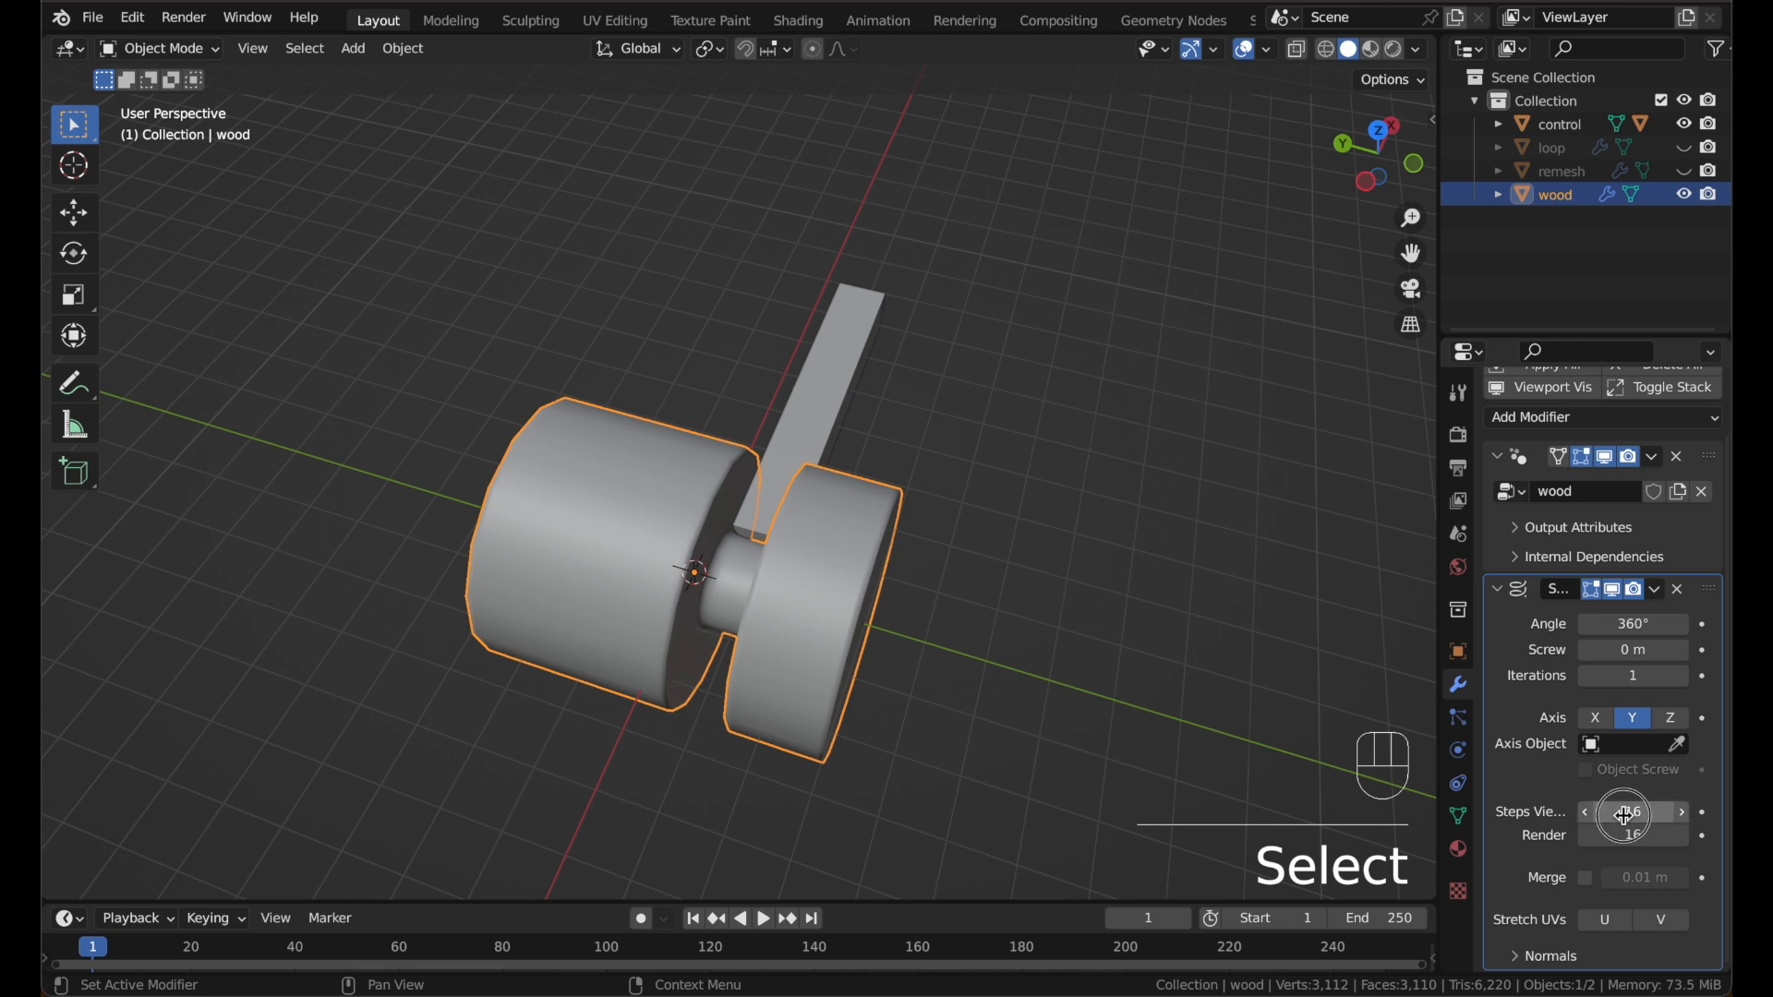
mouse_move(1622, 812)
mouse_down()
mouse_move(1662, 812)
mouse_move(1627, 816)
mouse_up()
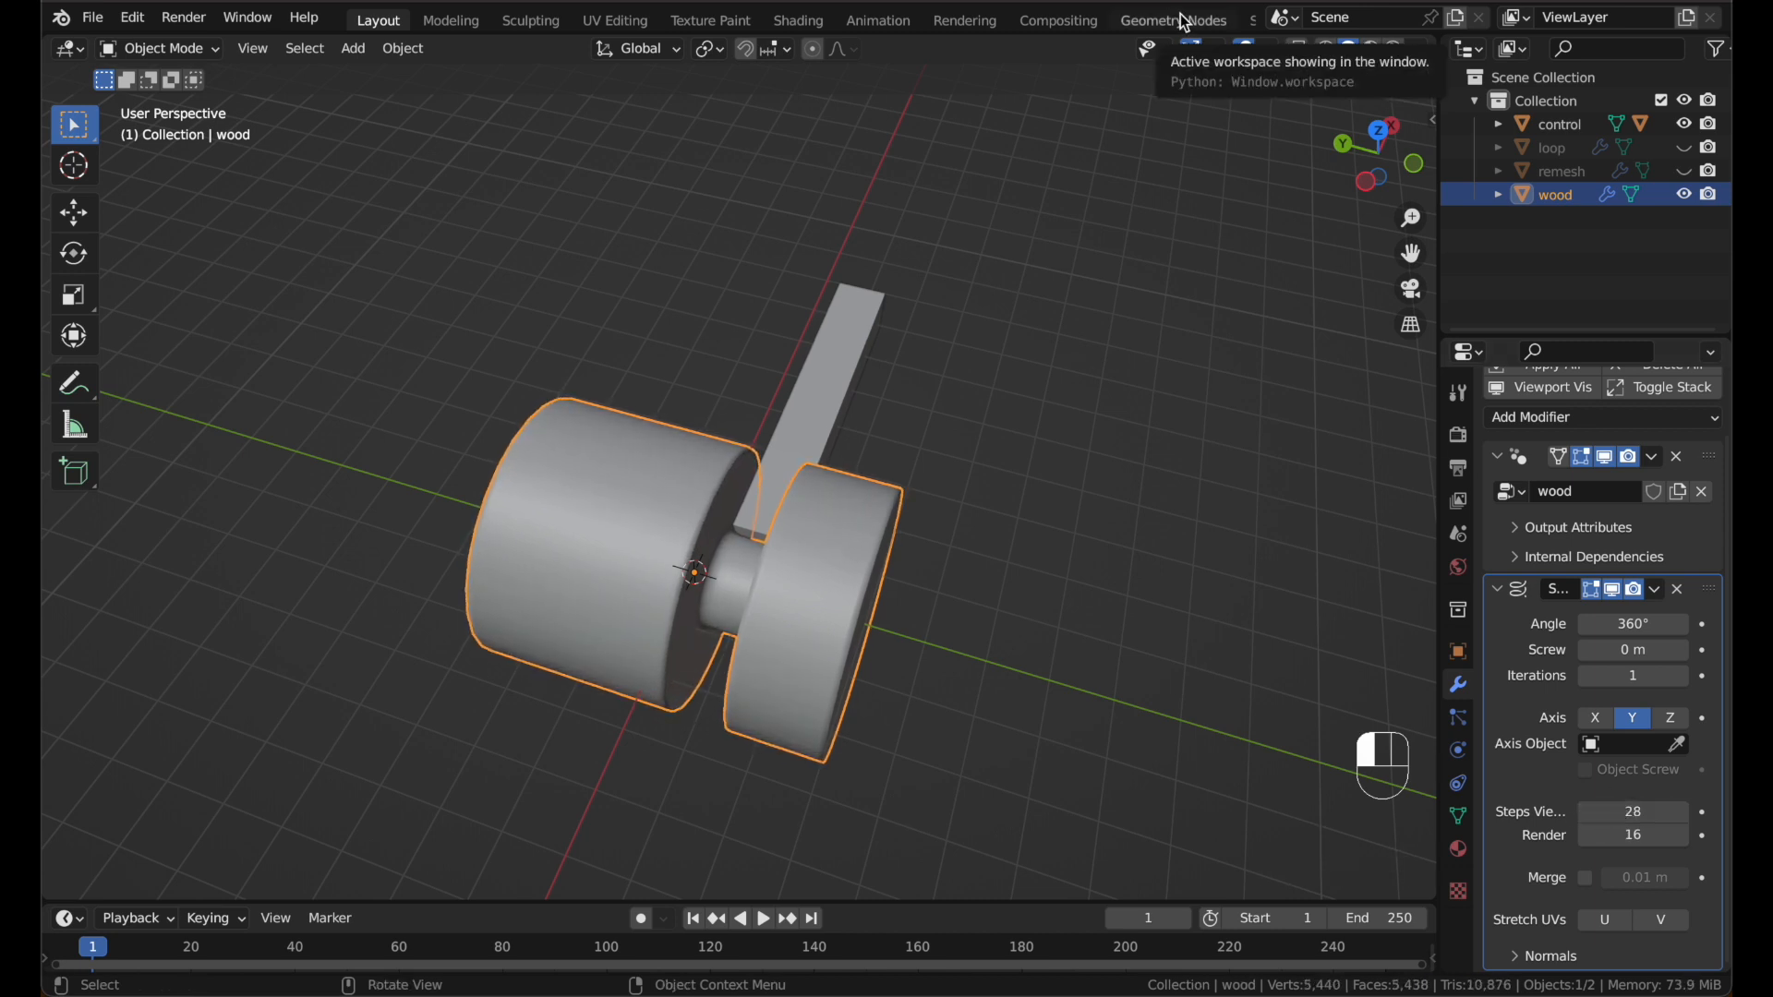
Step: Turn on the wireframe overlay in both the Layout and Geometry Nodes workspaces
key(alt+super+z)
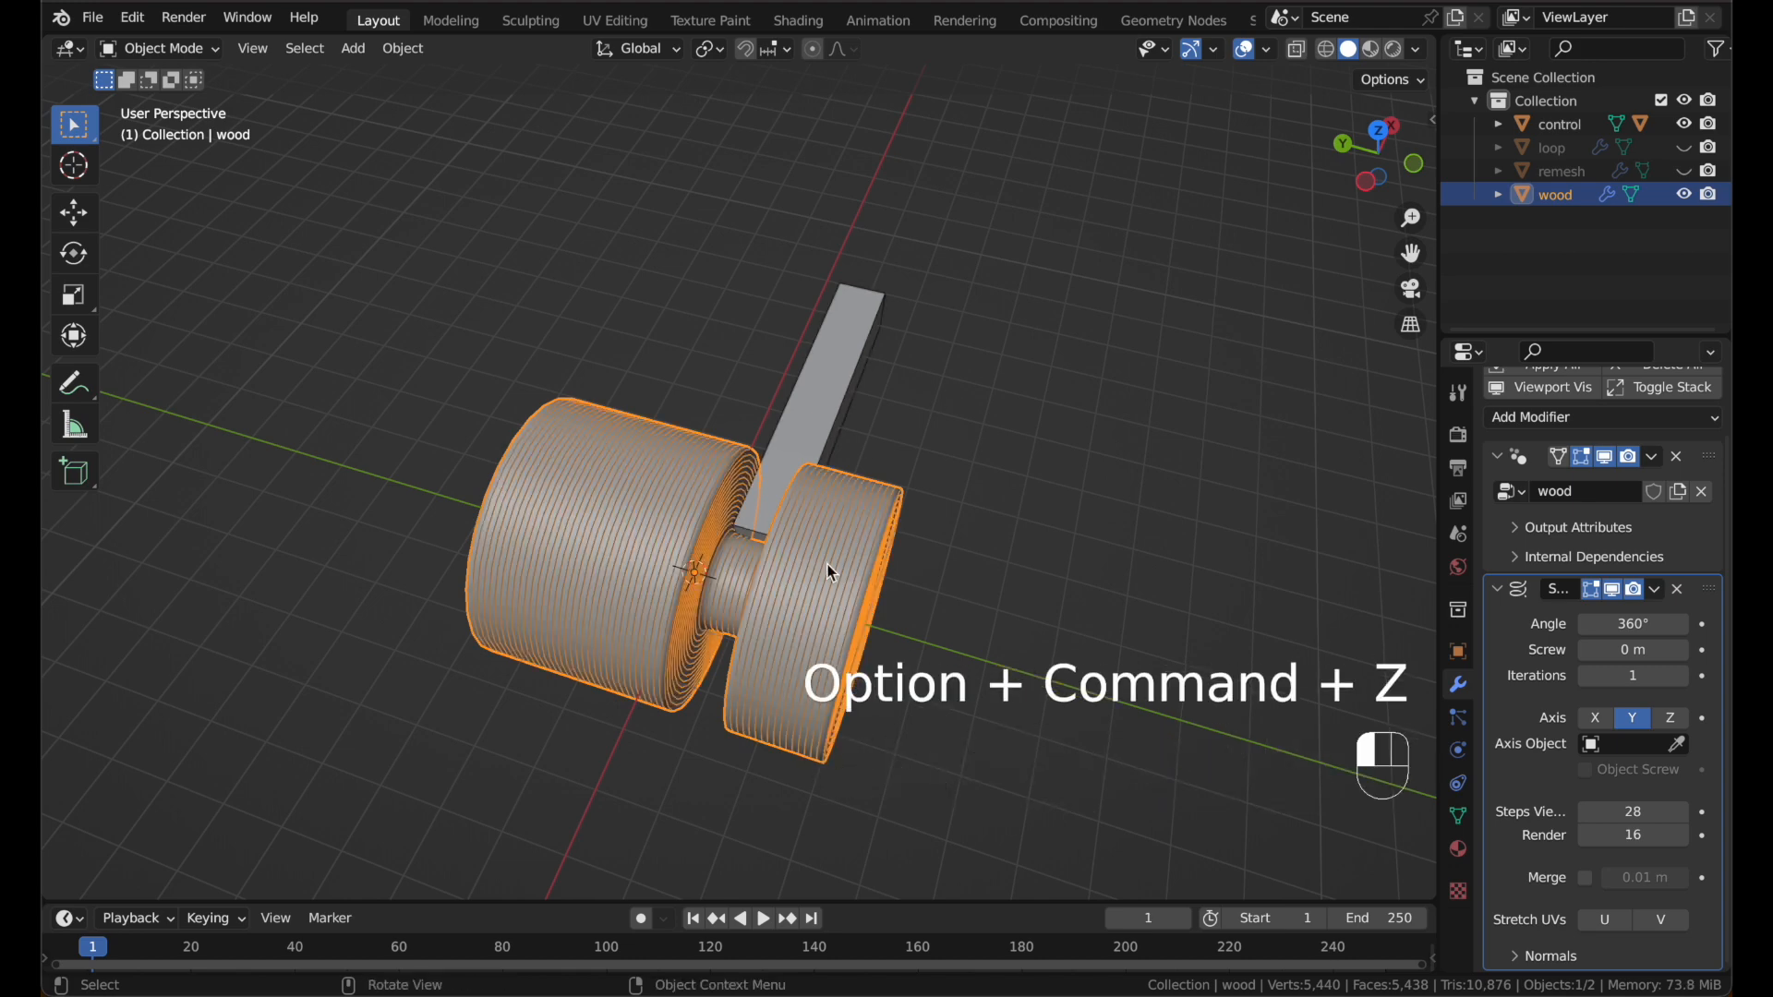
click(1178, 24)
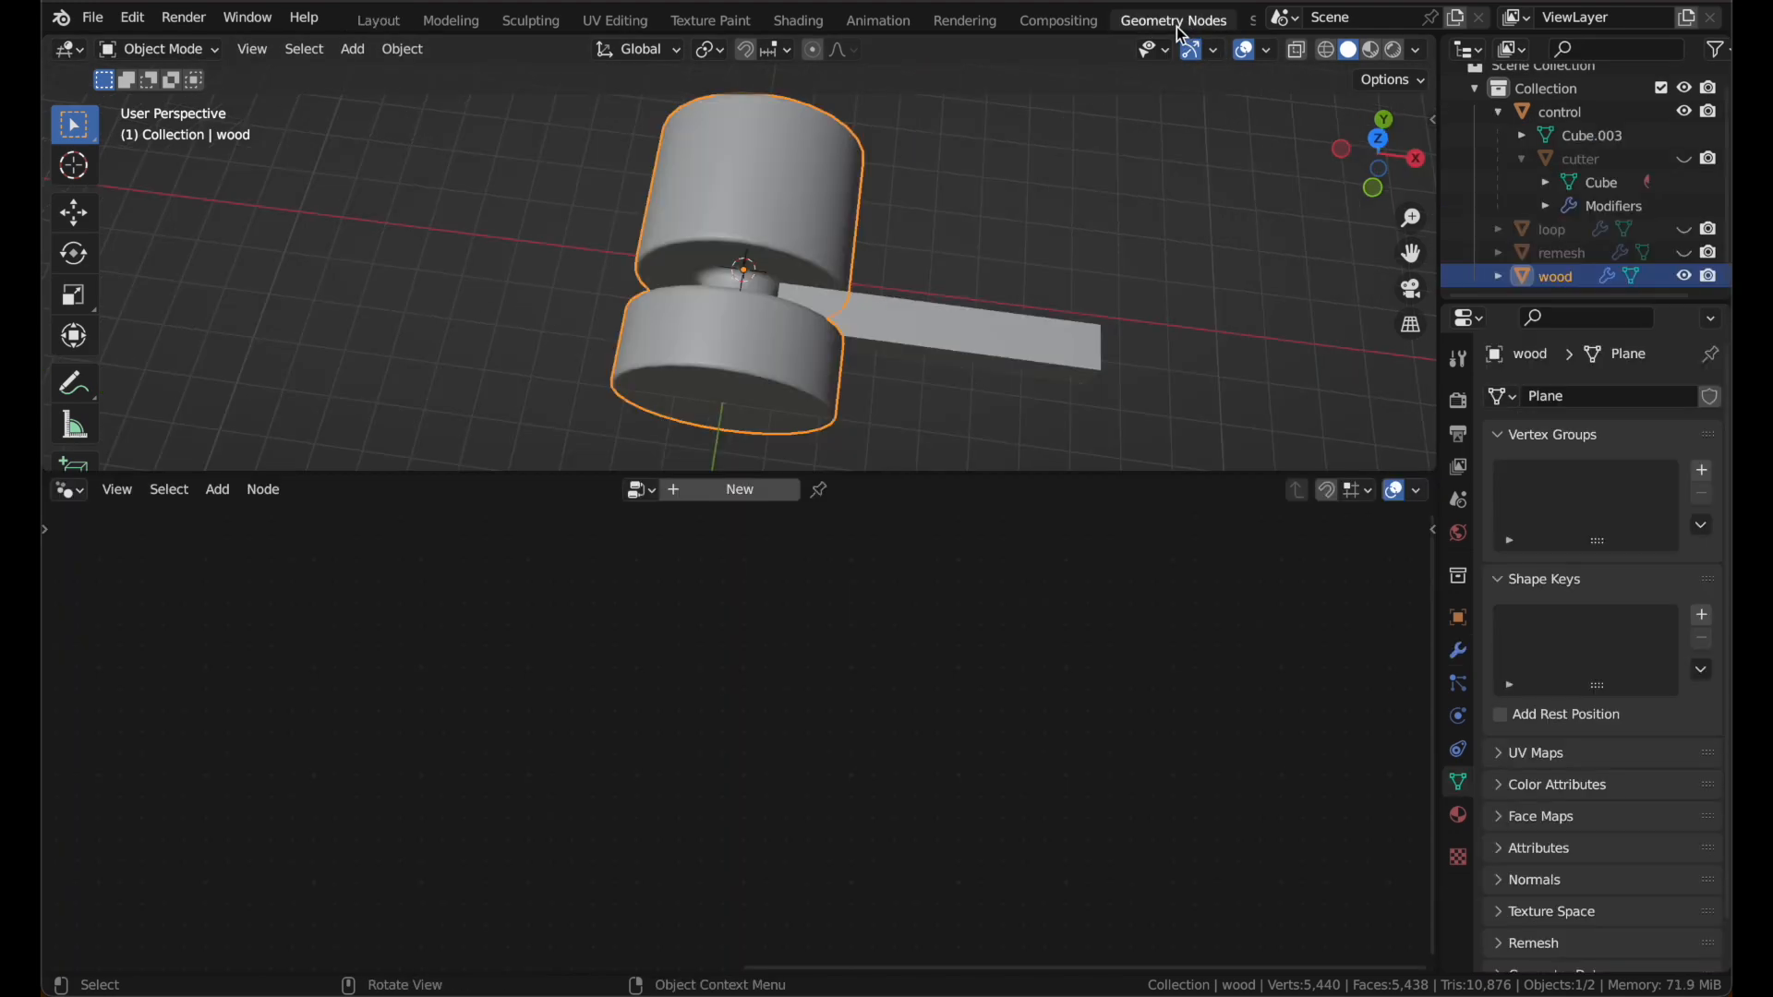
key(alt+super+z)
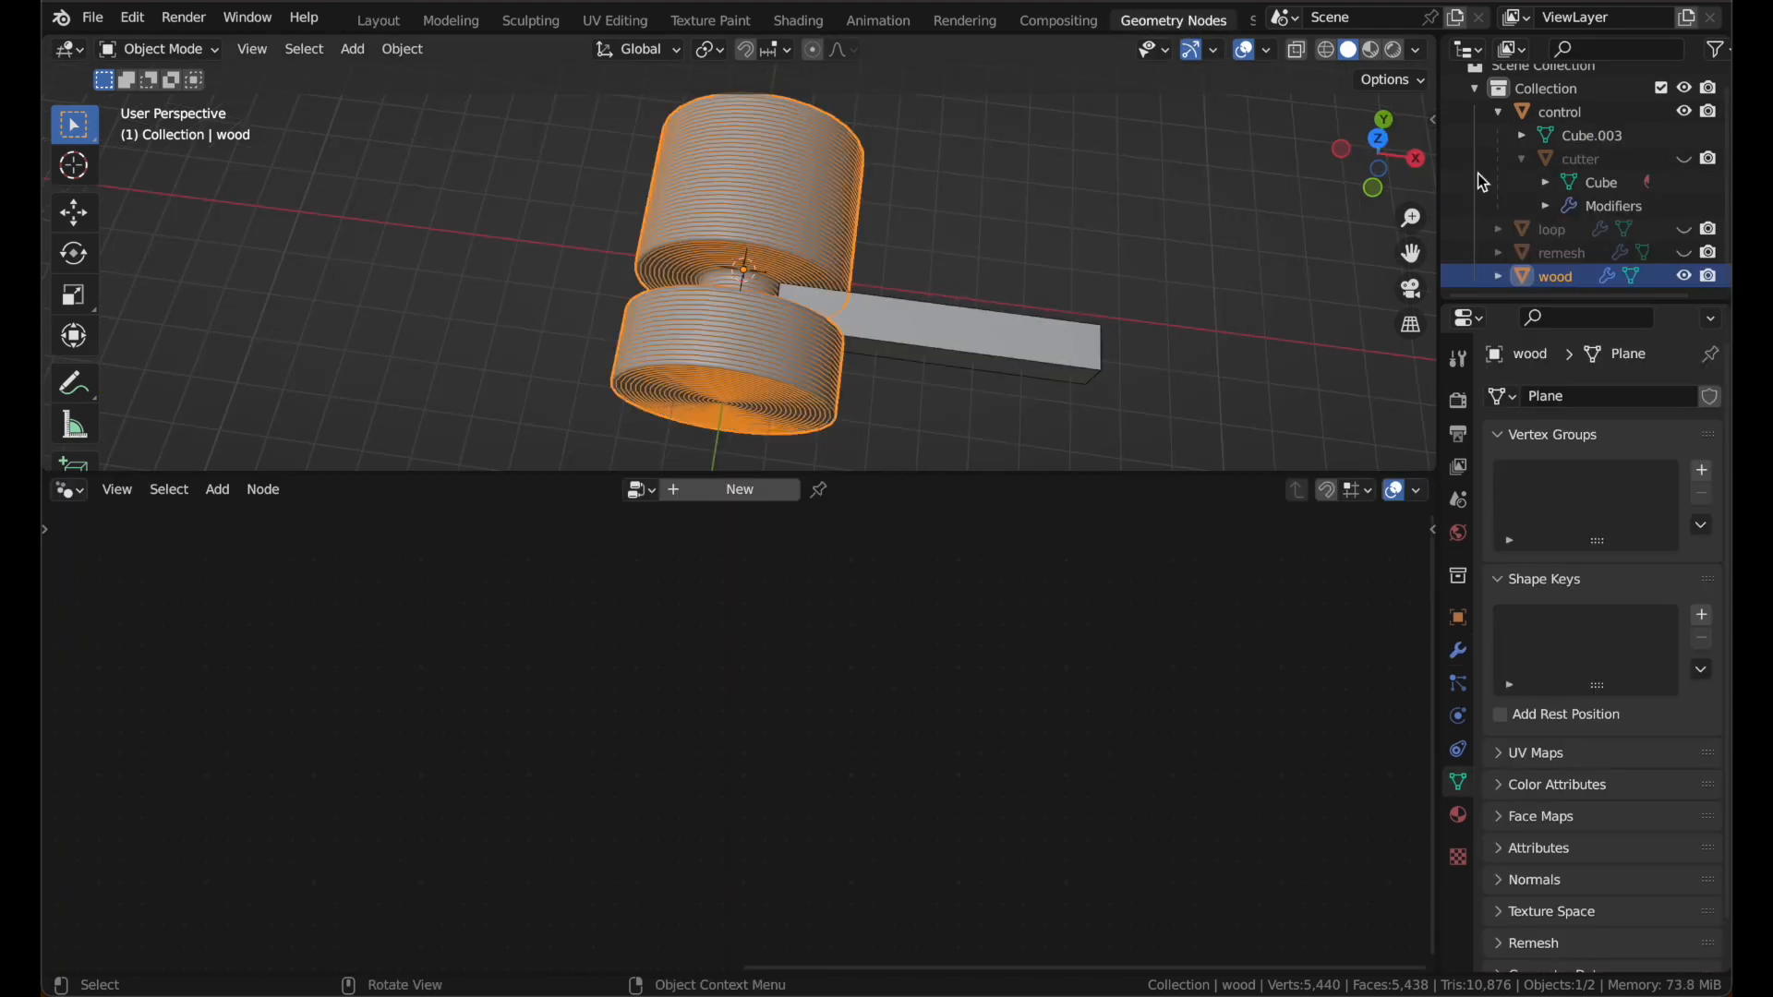
Step: Reselect the wood and activate its Geometry Nodes modifier to bring up the nodes from Mesh Boolean to Curve to Mesh
scroll(757, 158, left, 3)
scroll(757, 158, left, 5)
click(1160, 284)
scroll(1156, 285, left, 10)
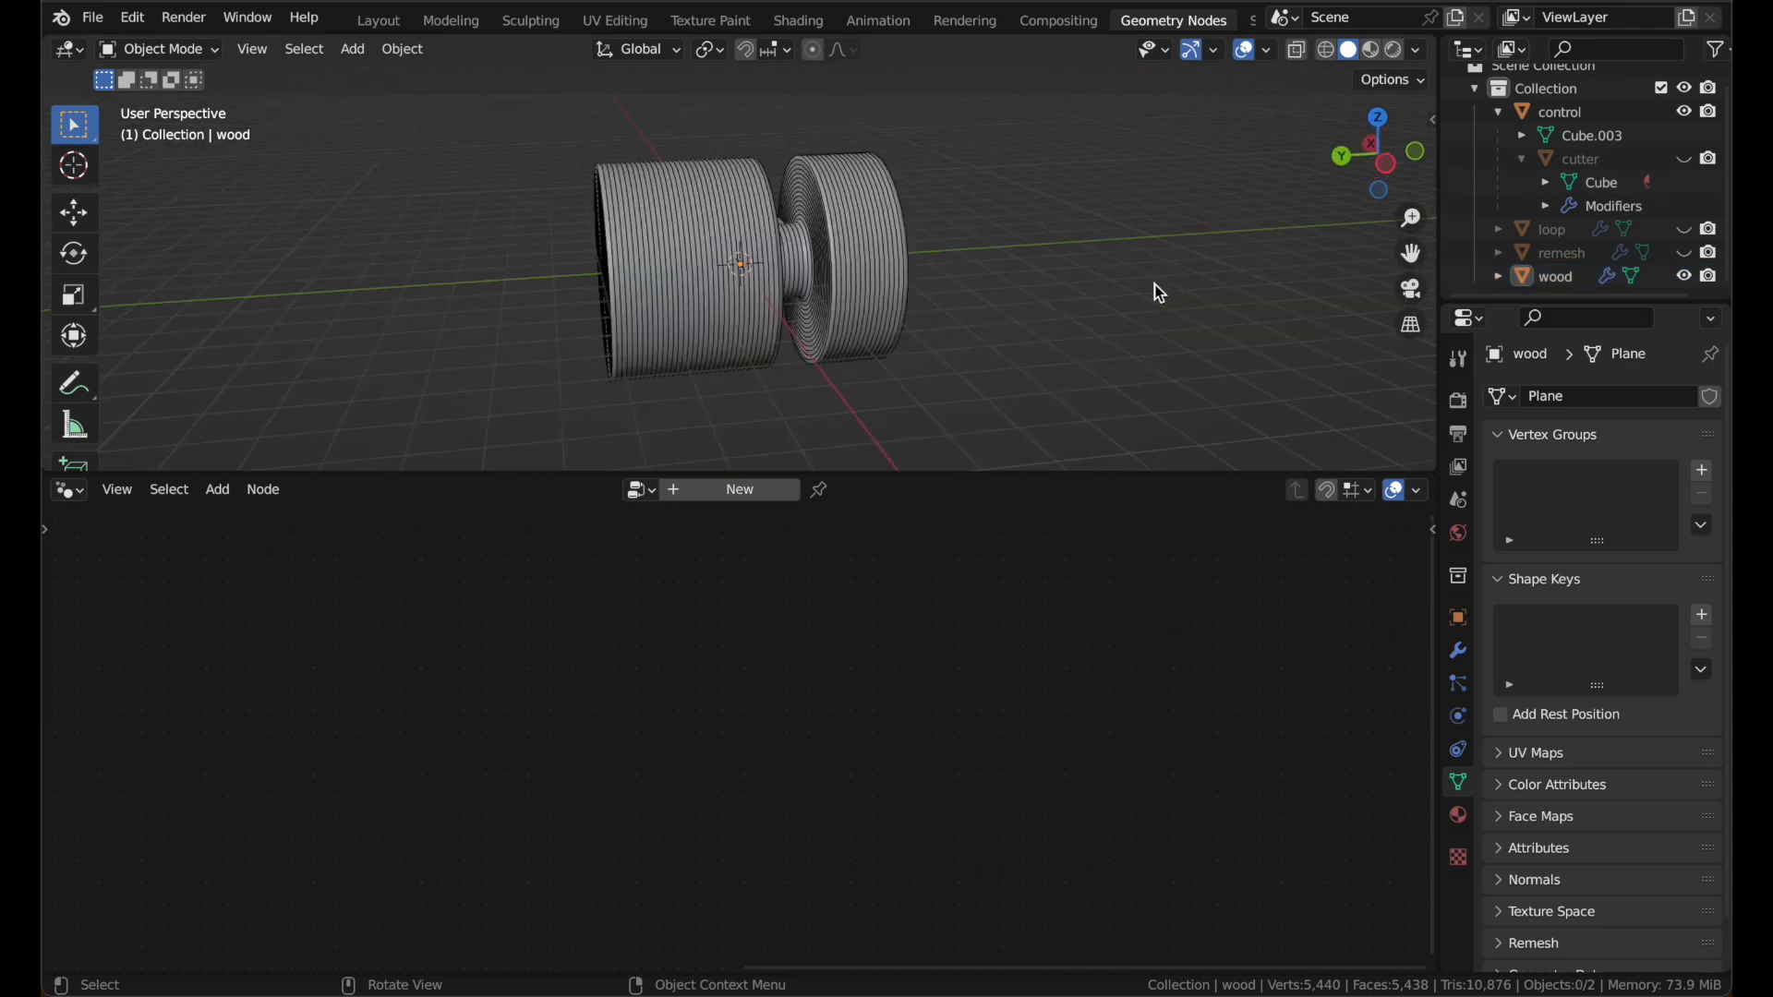
click(868, 289)
click(1456, 651)
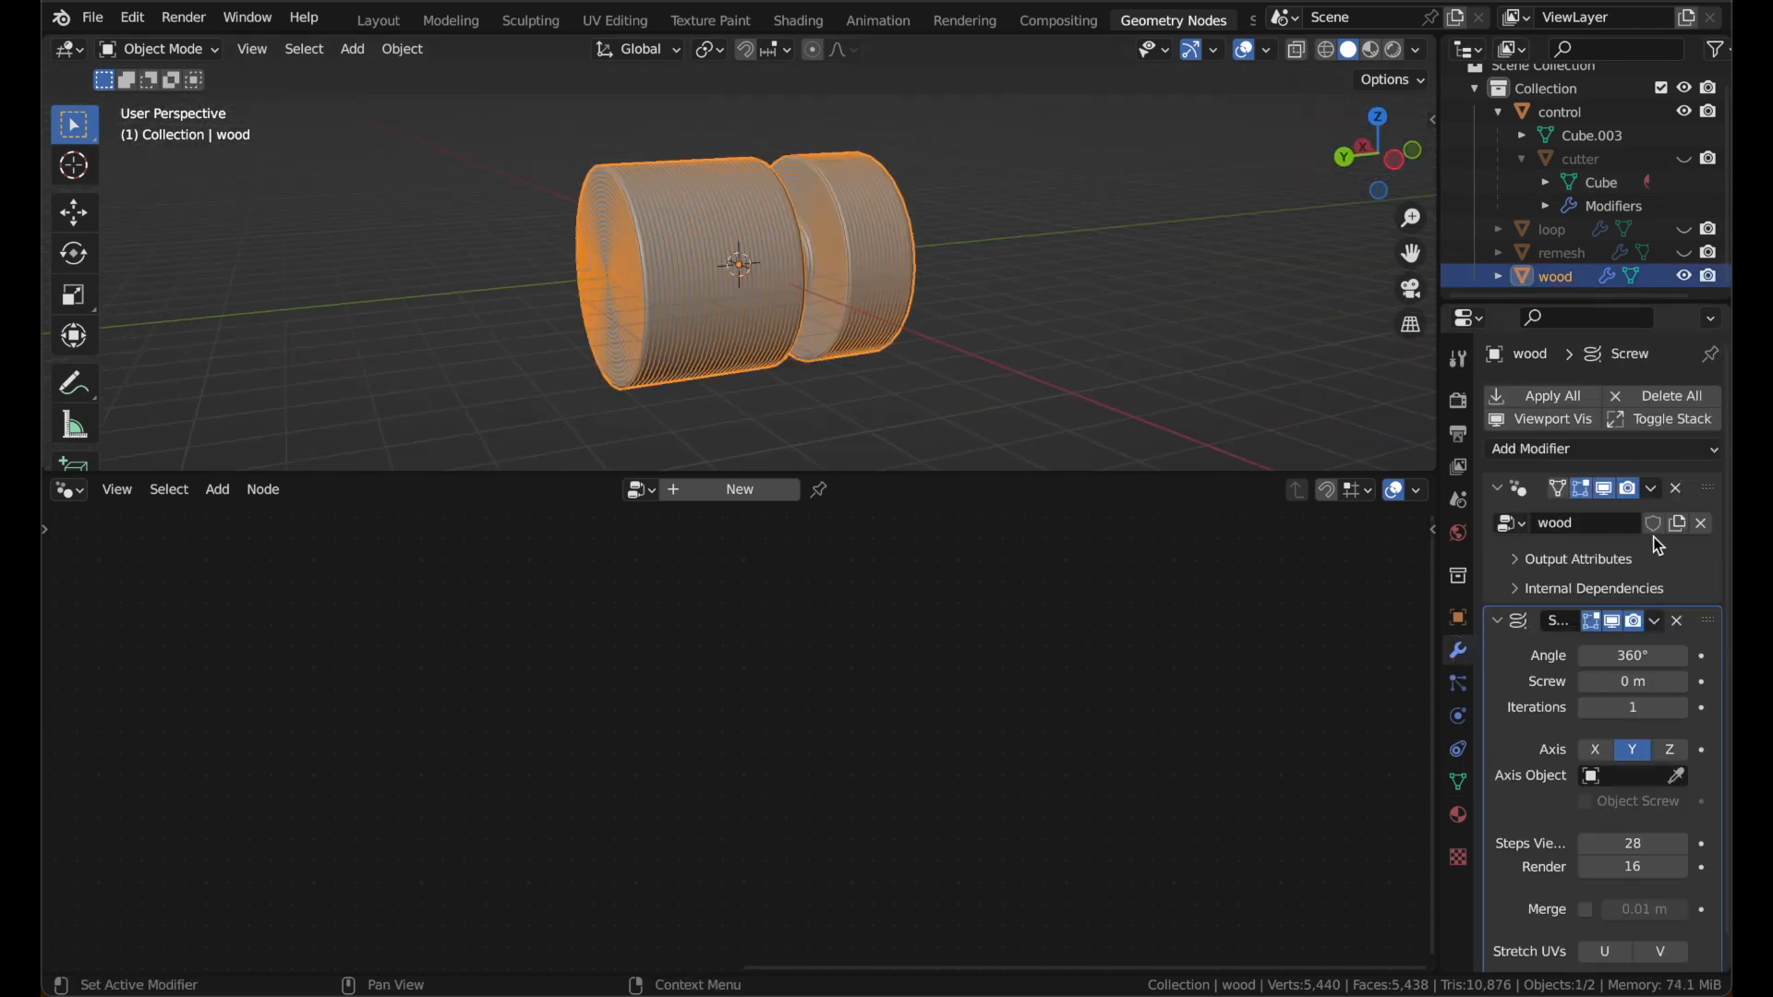
click(1692, 581)
scroll(849, 803, left, 8)
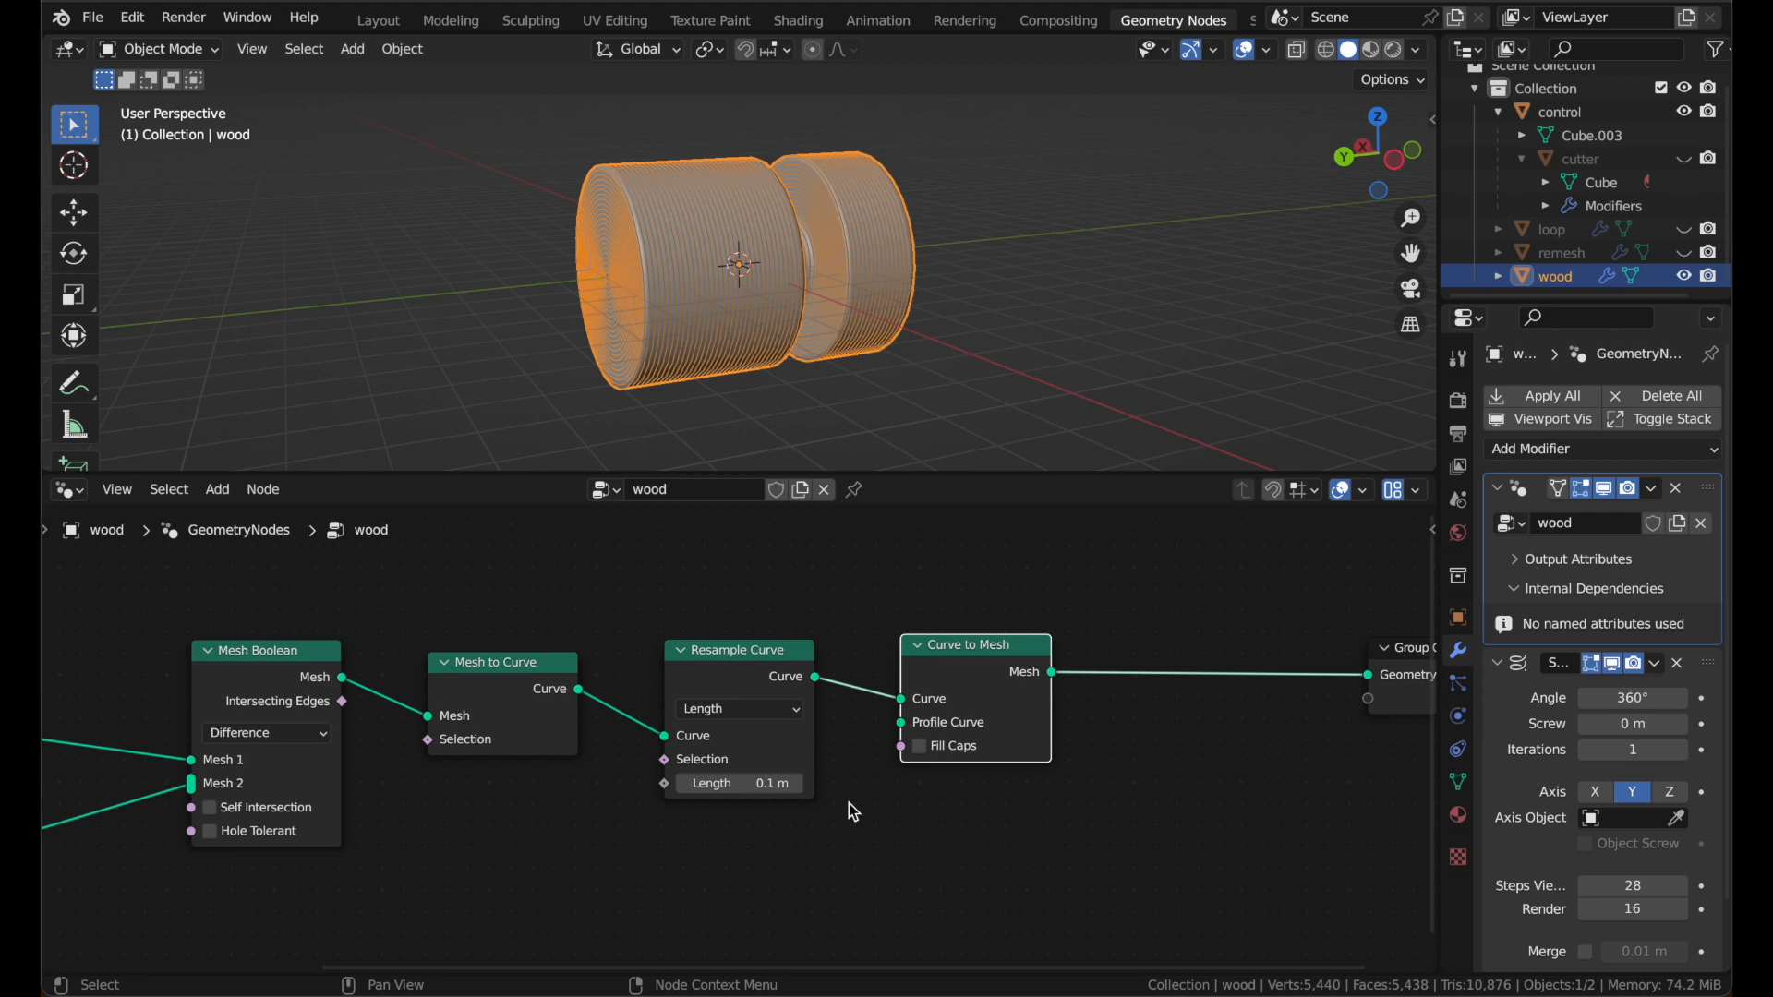
Step: Set the wood's Resample Curve length to 0.05 m and inspect the denser profile up close
click(799, 786)
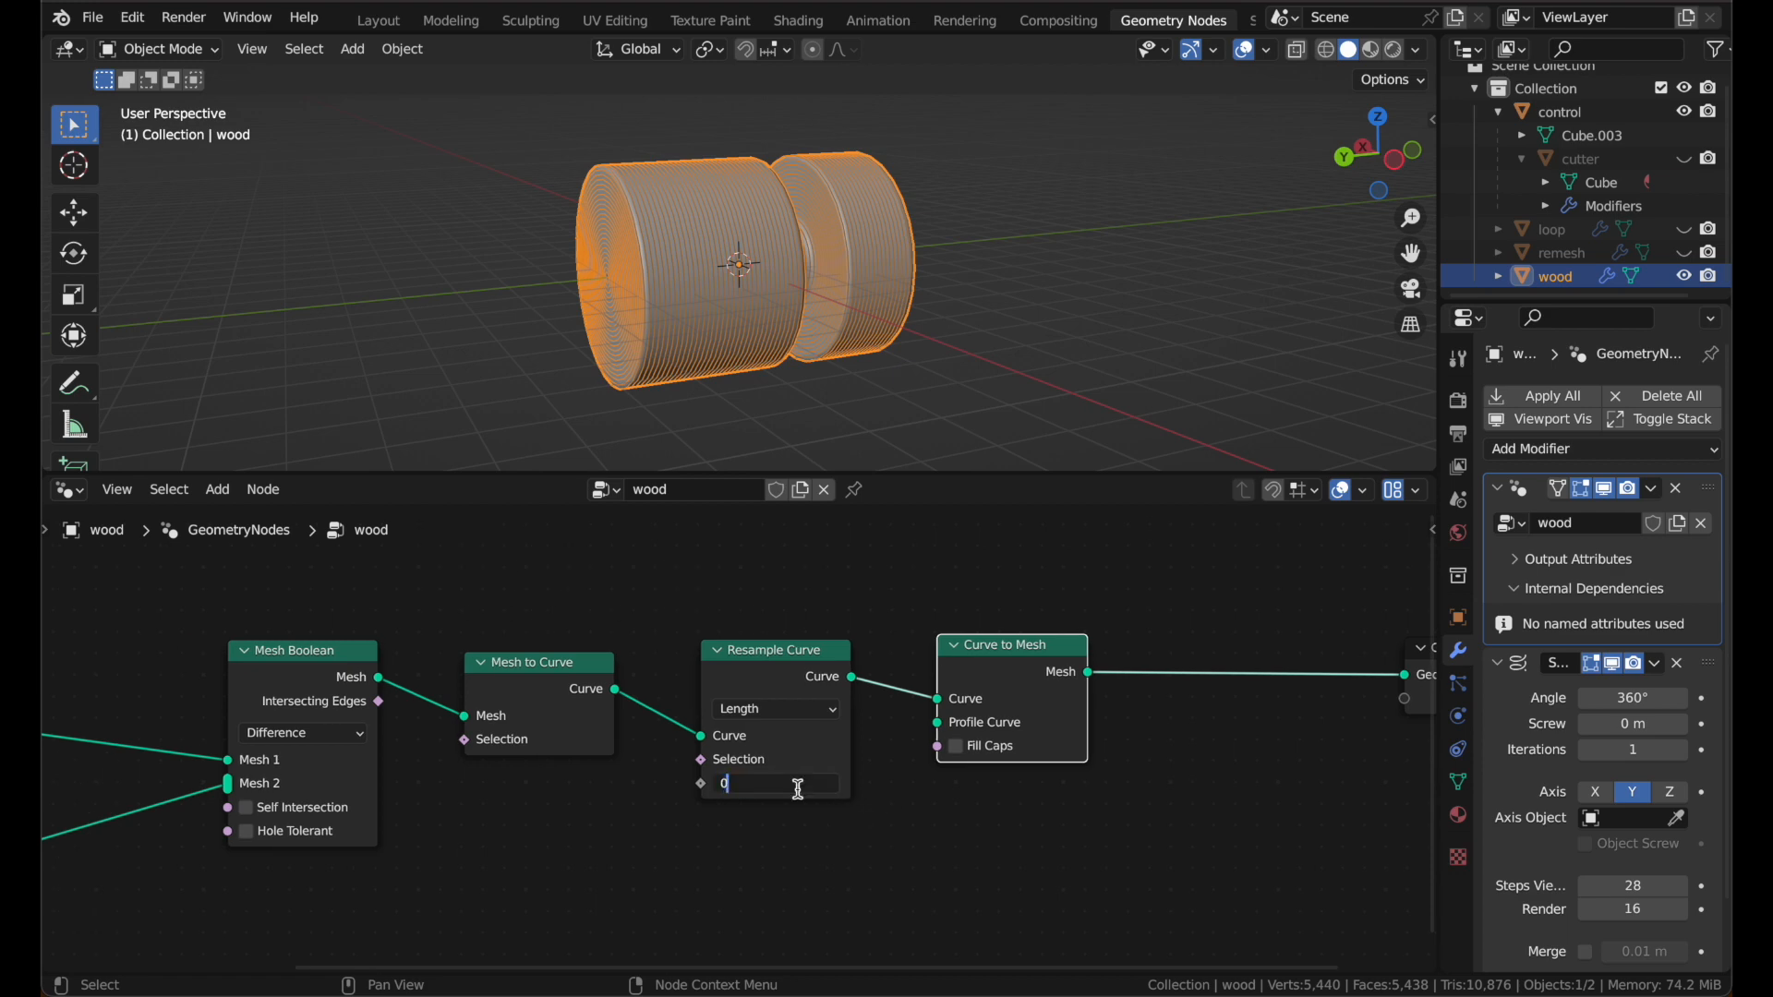
key(Return)
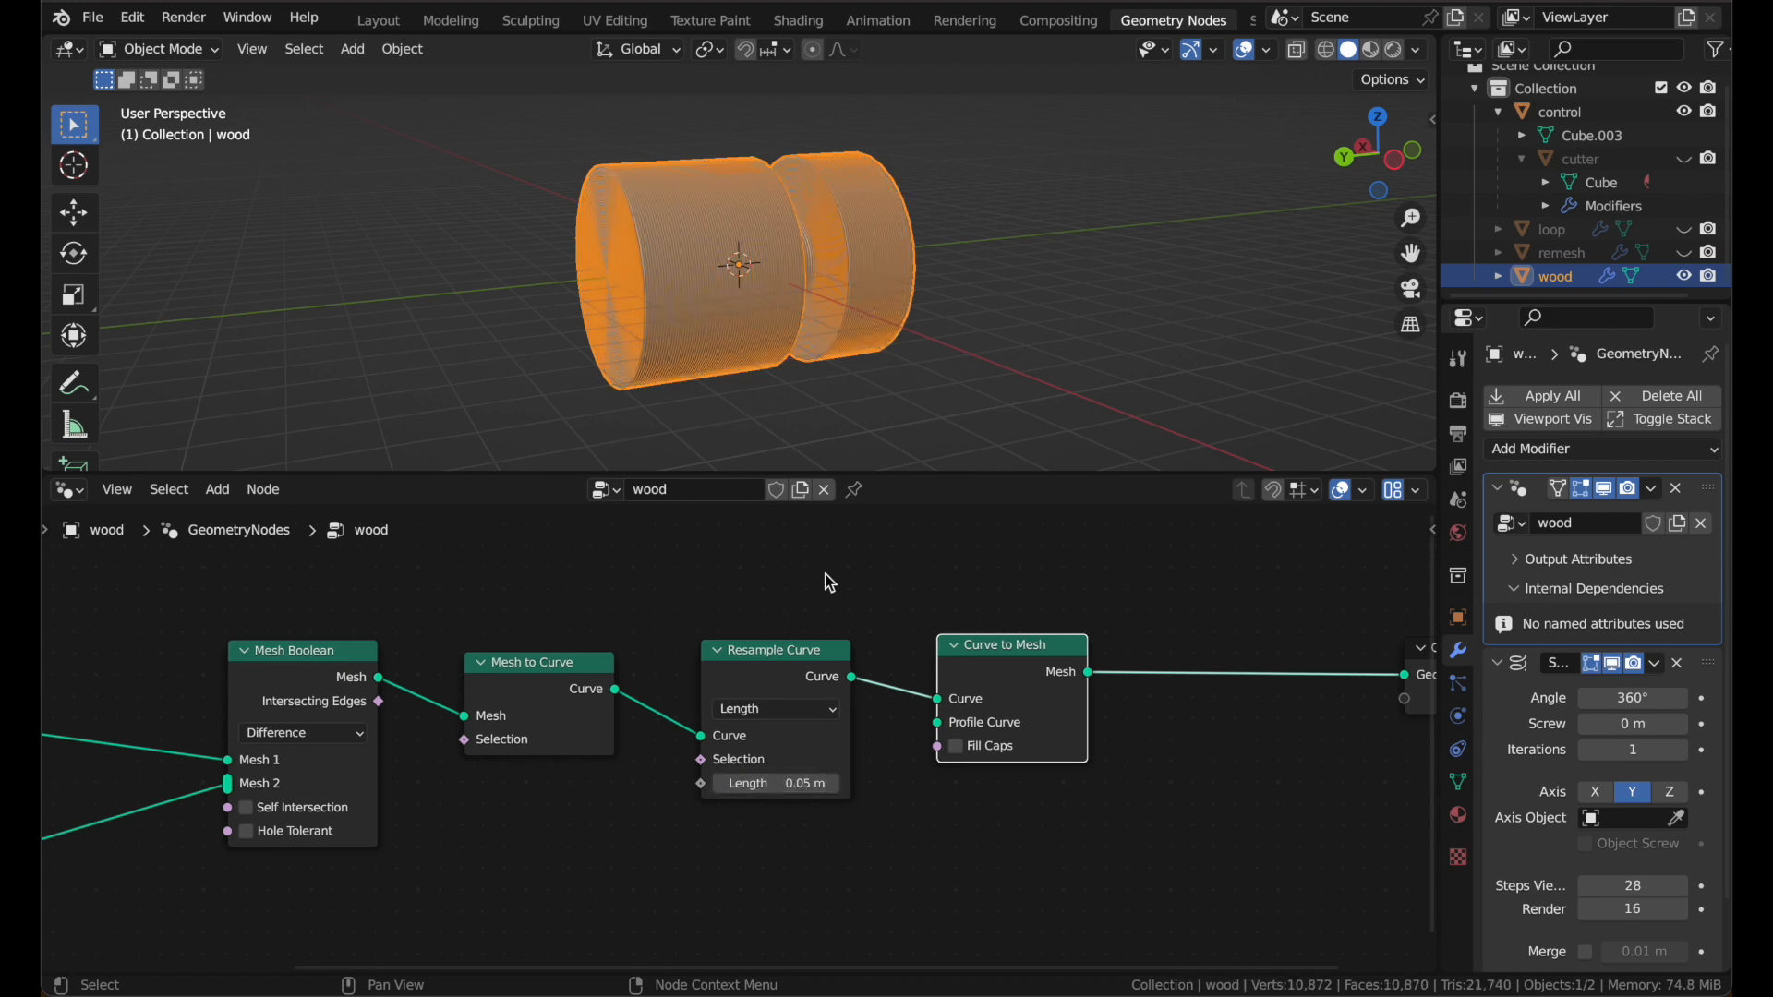
scroll(917, 231, right, 8)
scroll(917, 231, up, 5)
scroll(916, 231, up, 8)
scroll(916, 231, right, 8)
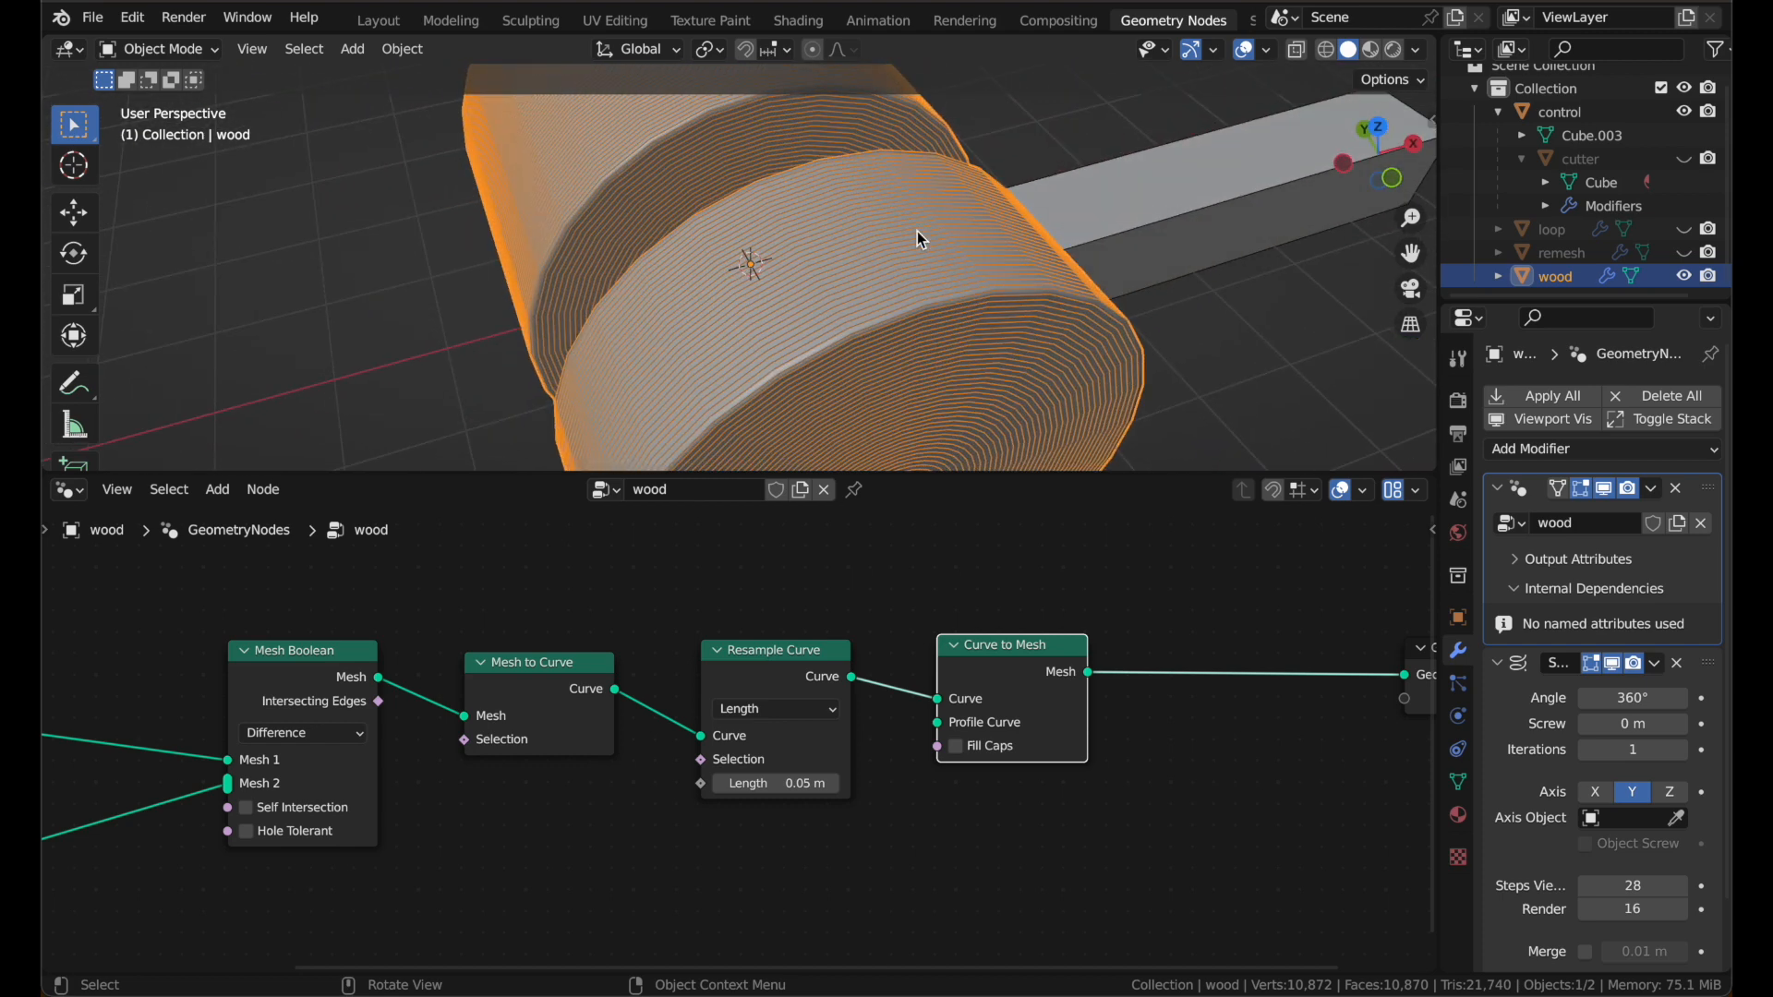
Step: Increase the viewport steps of the wood's Screw modifier to smooth the revolved surface
scroll(1634, 854, down, 2)
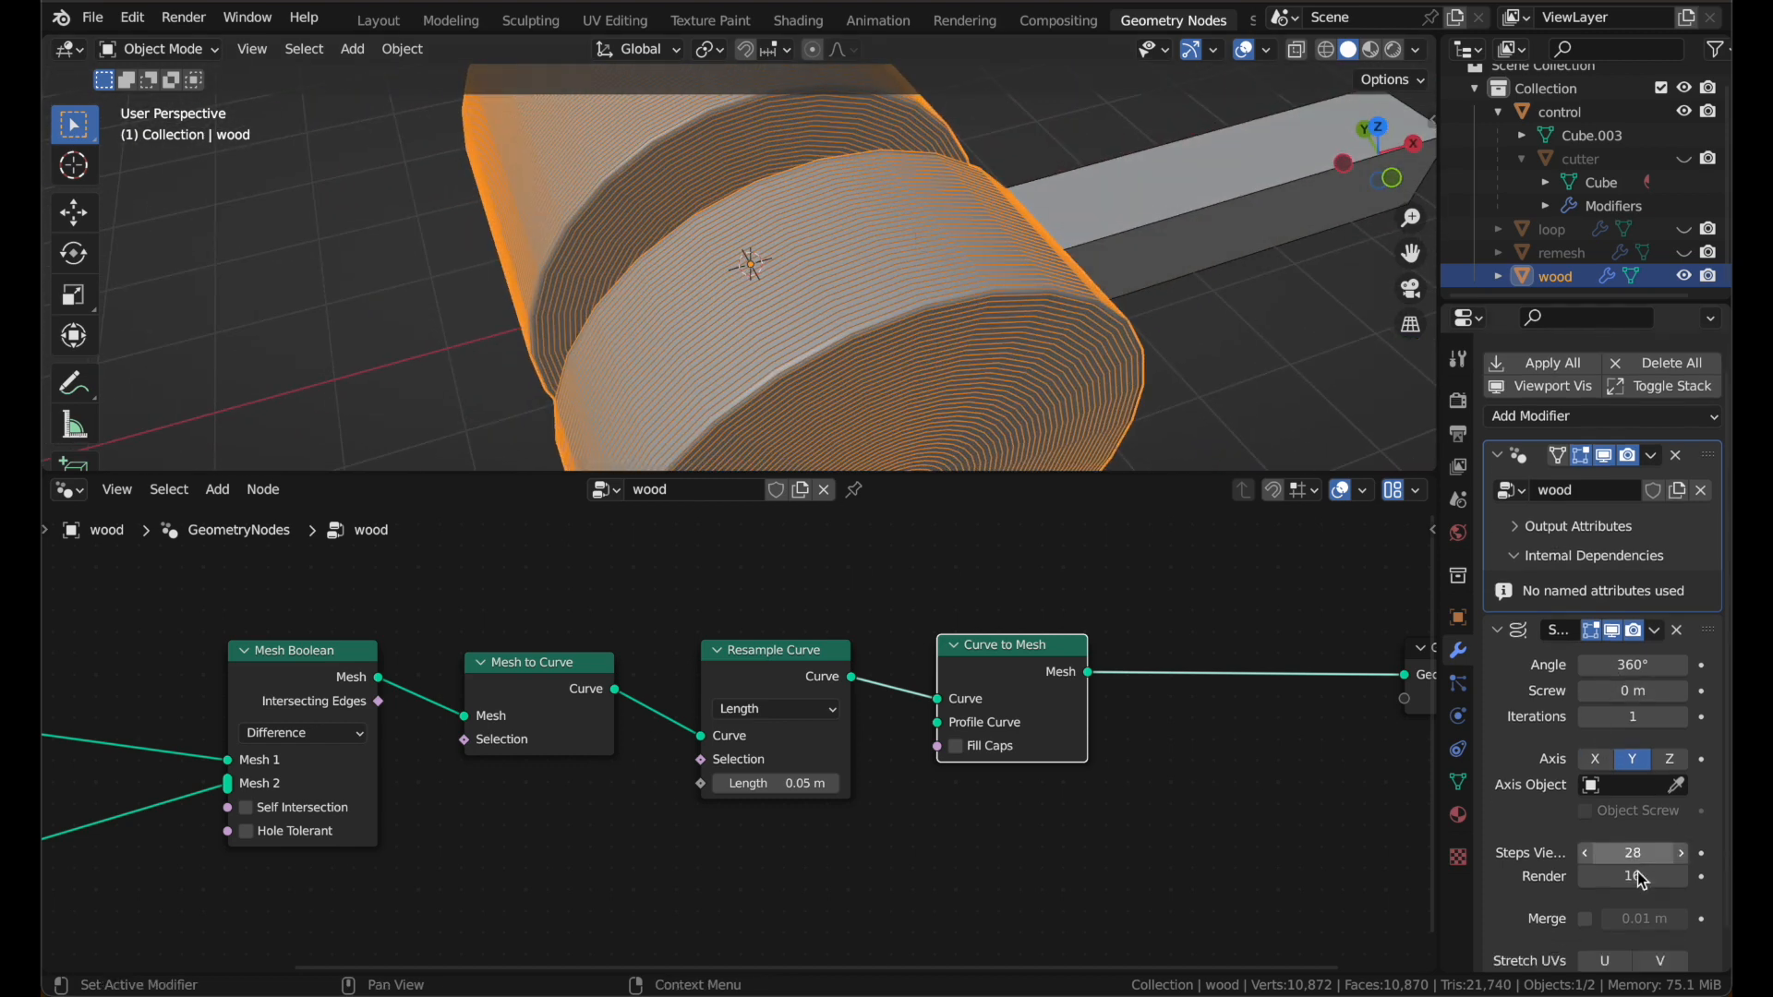
mouse_move(1633, 816)
mouse_down()
mouse_move(1717, 816)
mouse_move(1569, 816)
mouse_move(1633, 816)
mouse_up()
scroll(1324, 354, down, 2)
Step: Select the control and, in the top orthographic view, move it clear of the wood on the positive X side, centred along its length
middle_drag(1324, 354, 1134, 345)
click(1134, 346)
click(936, 423)
scroll(936, 423, up, 5)
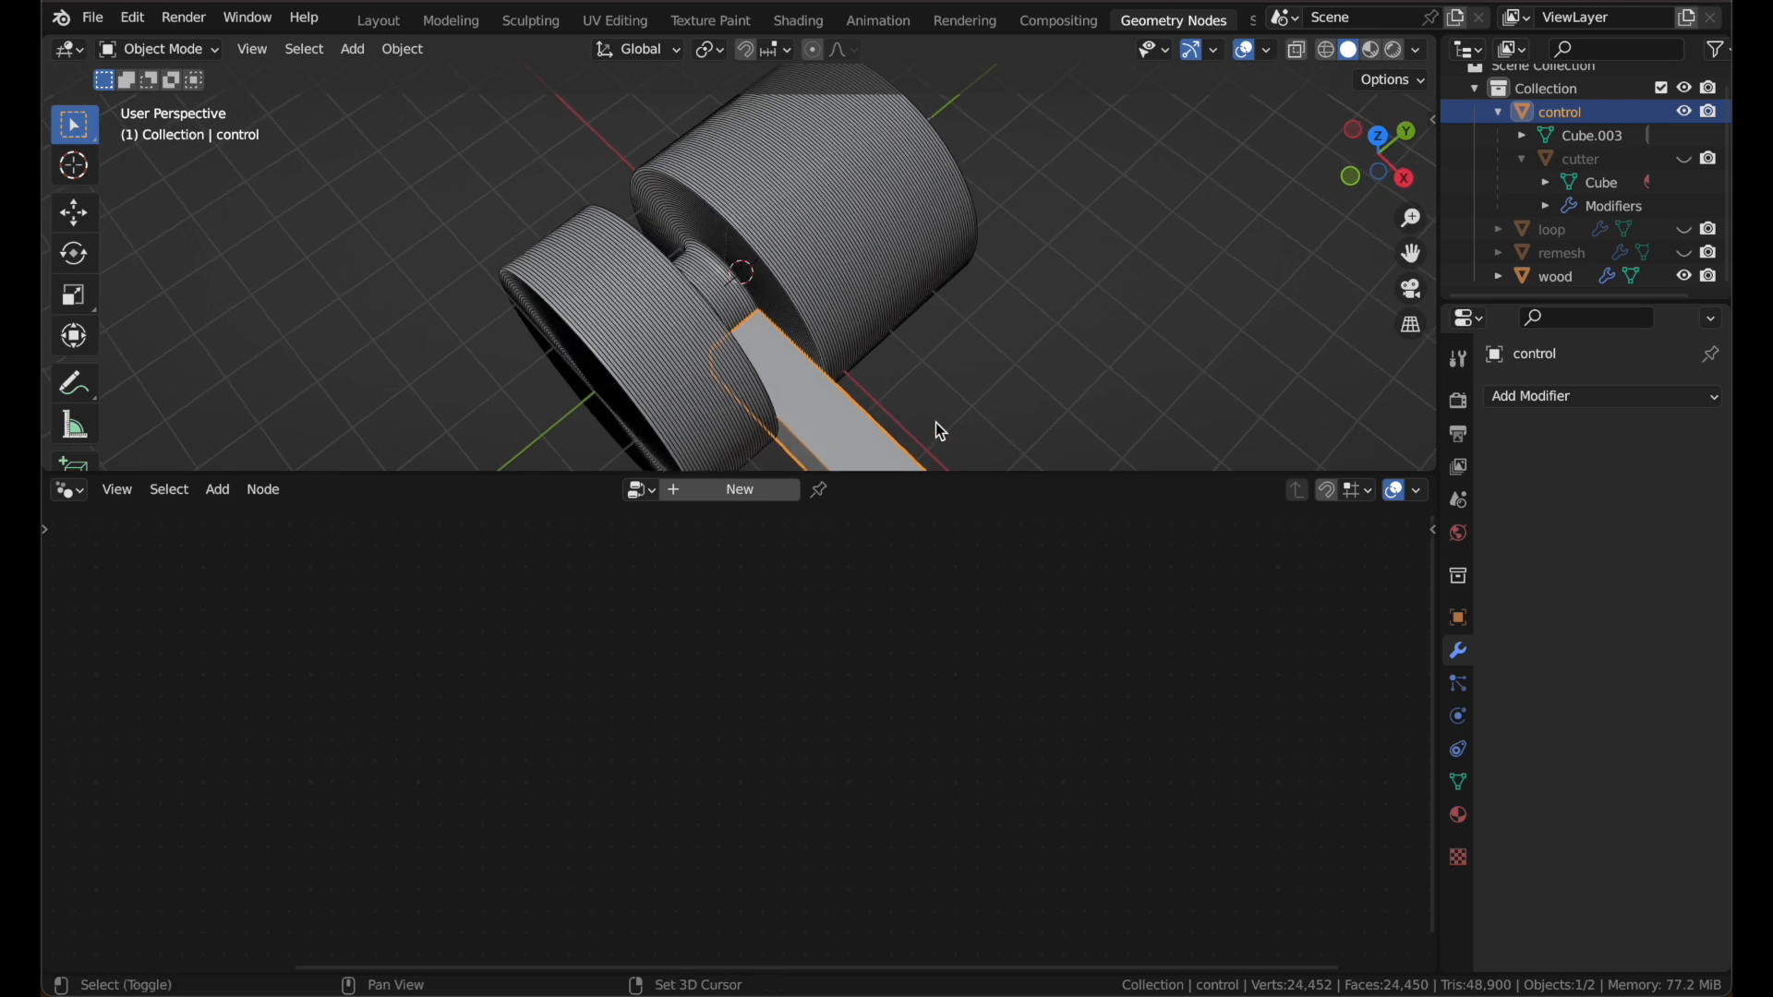
key(KP_5)
key(KP_7)
key(g)
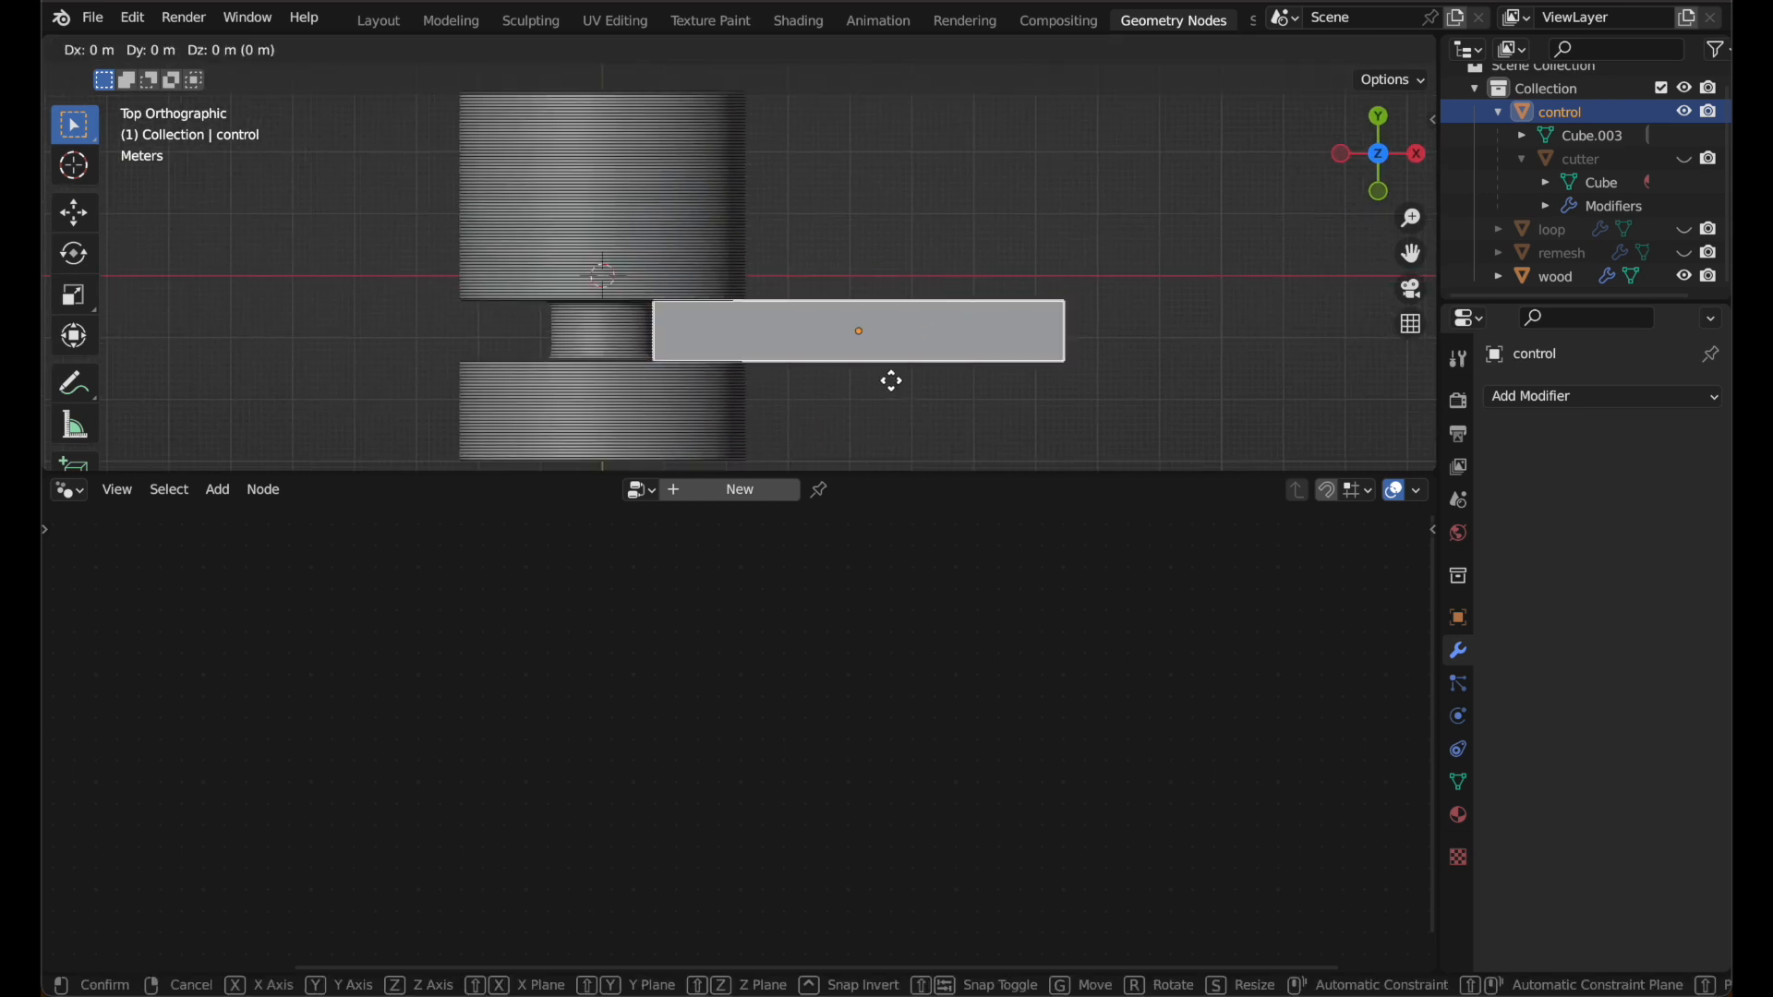
click(1016, 321)
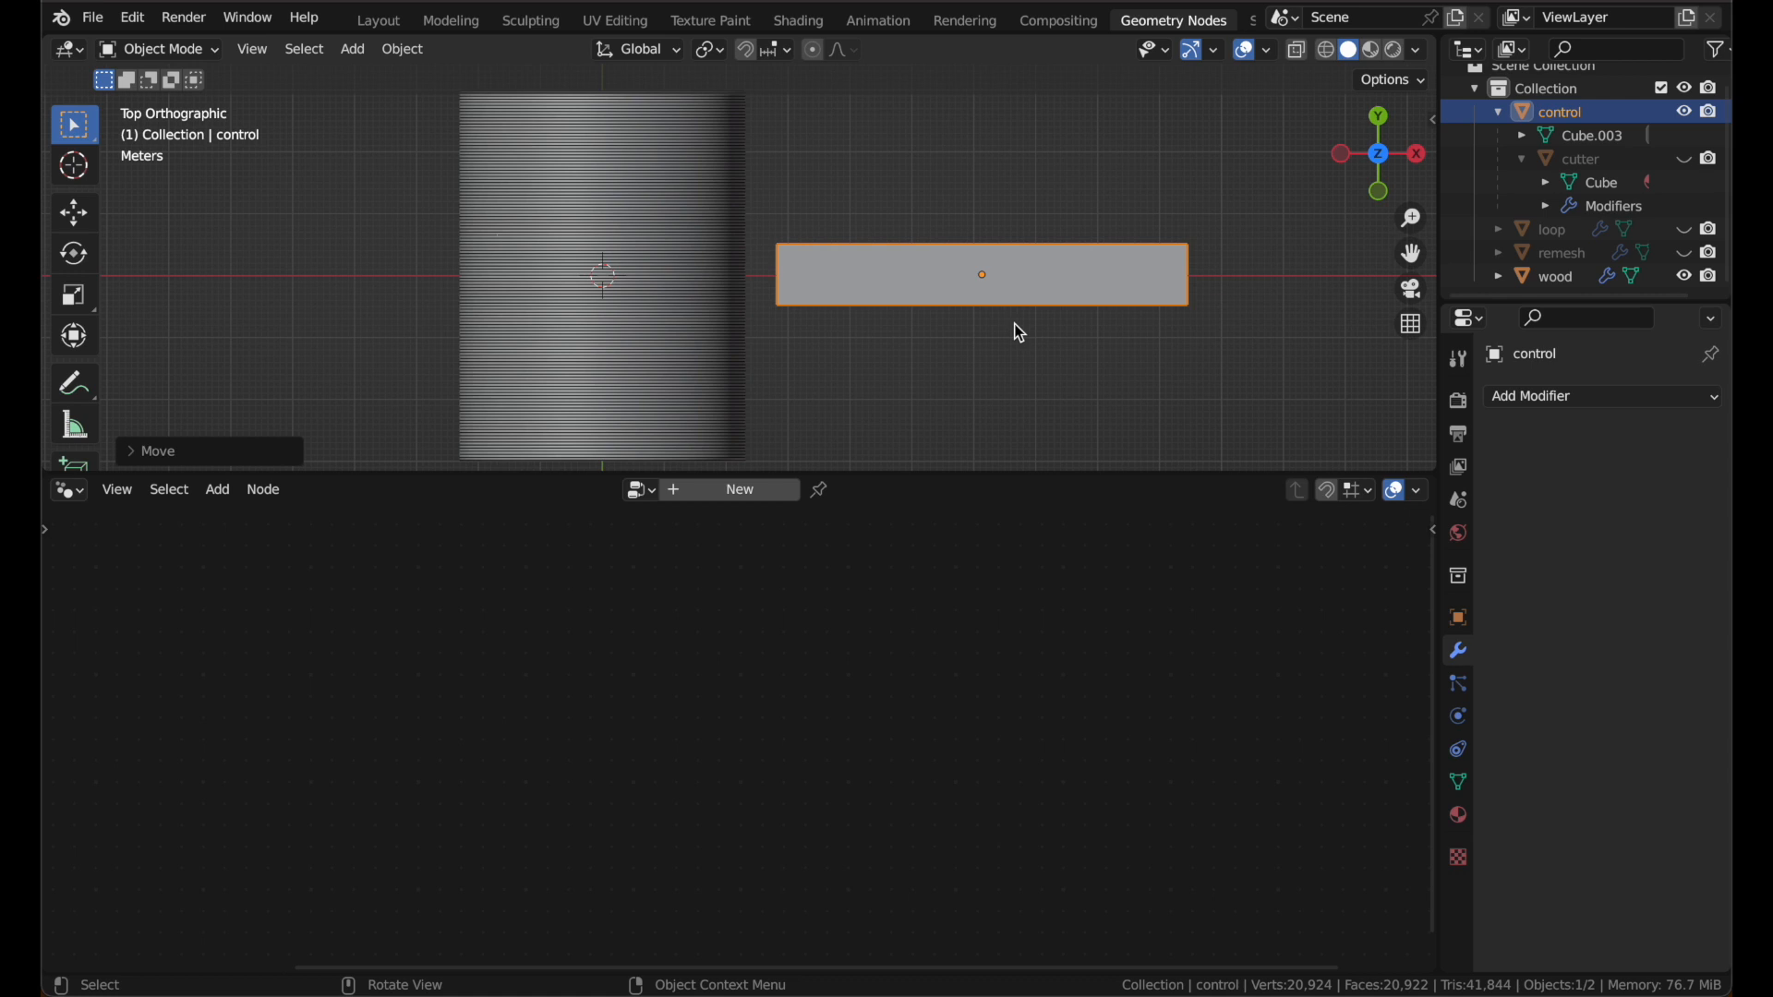
Step: Advance to frame 2 and carve the wood into a slender contoured spindle by moving the control along its length, locked to the XY plane
key(g)
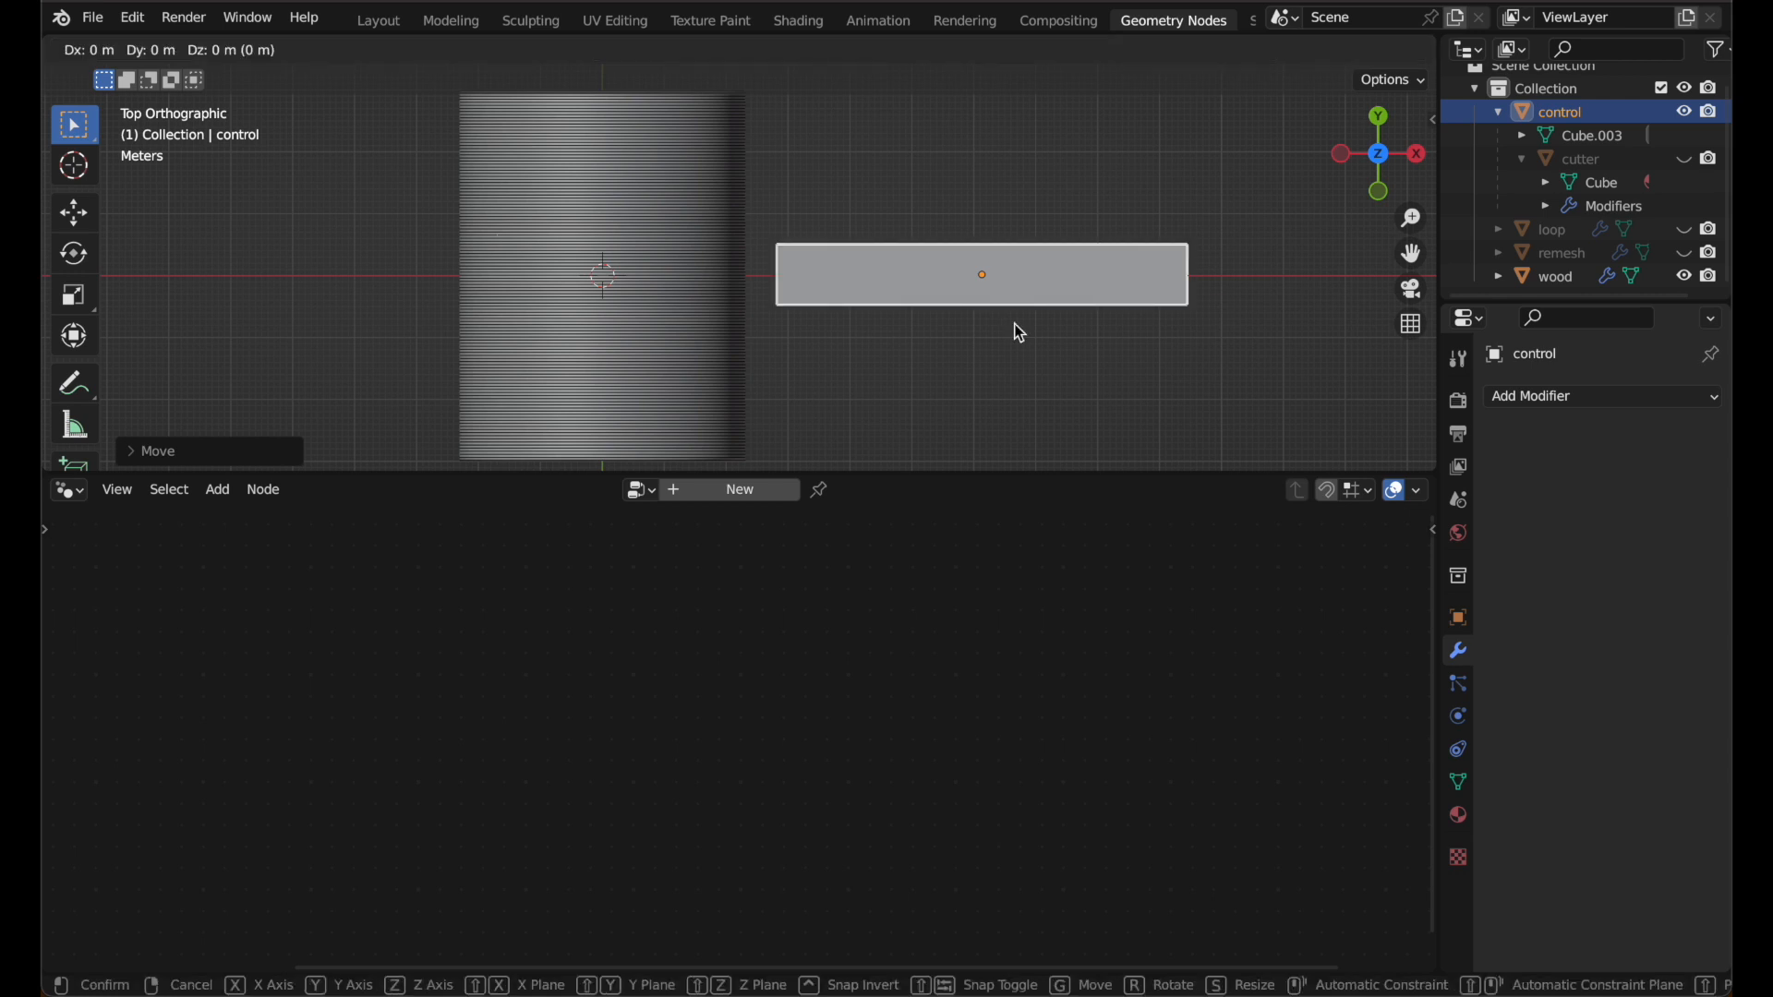
right_click(1019, 332)
key(Right)
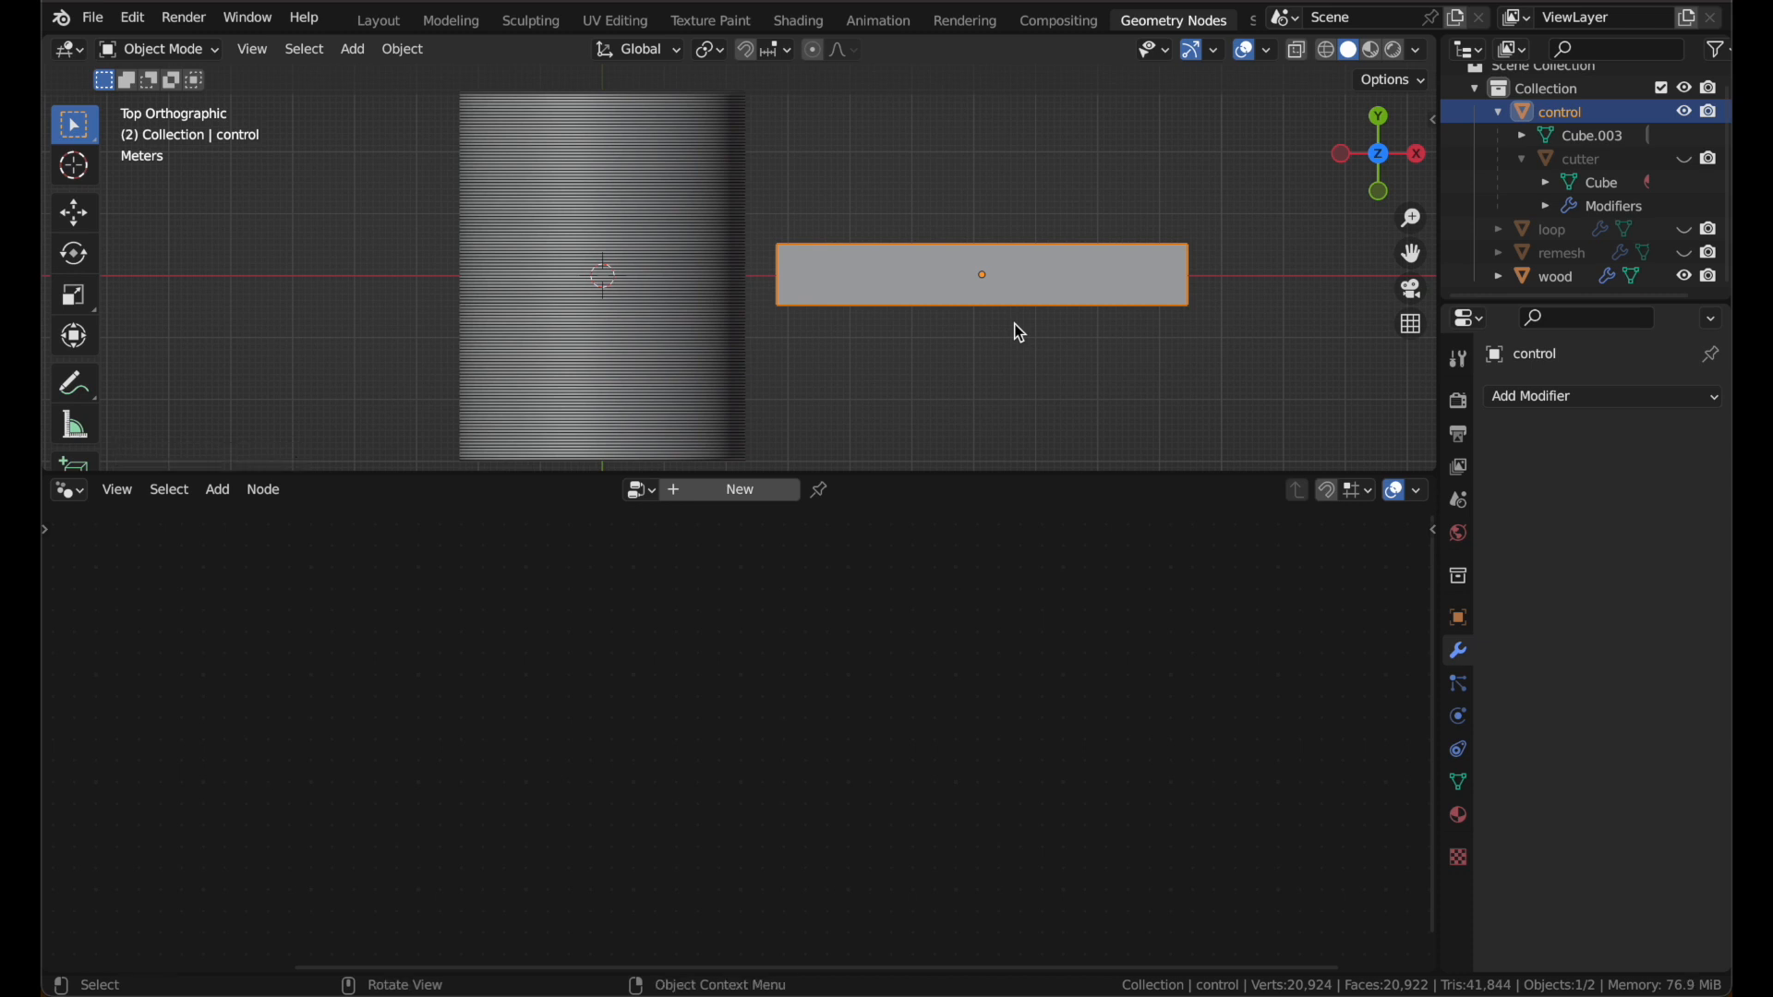
key(g)
key(shift+z)
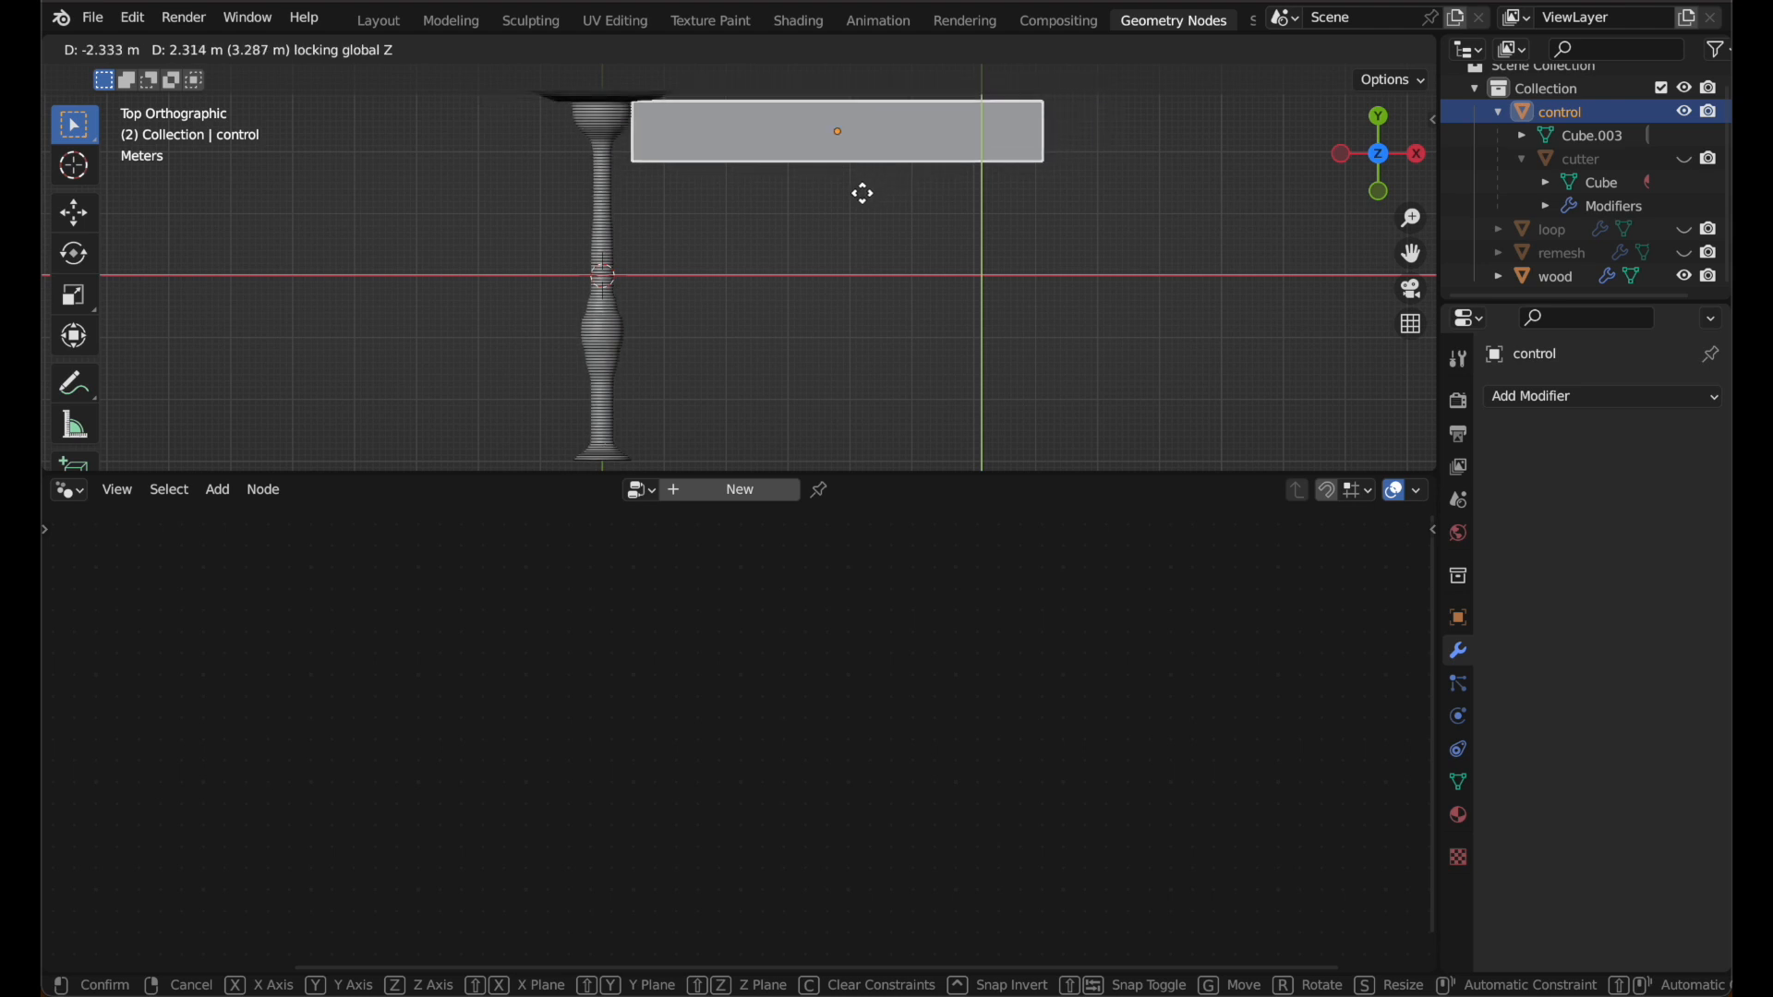
click(912, 349)
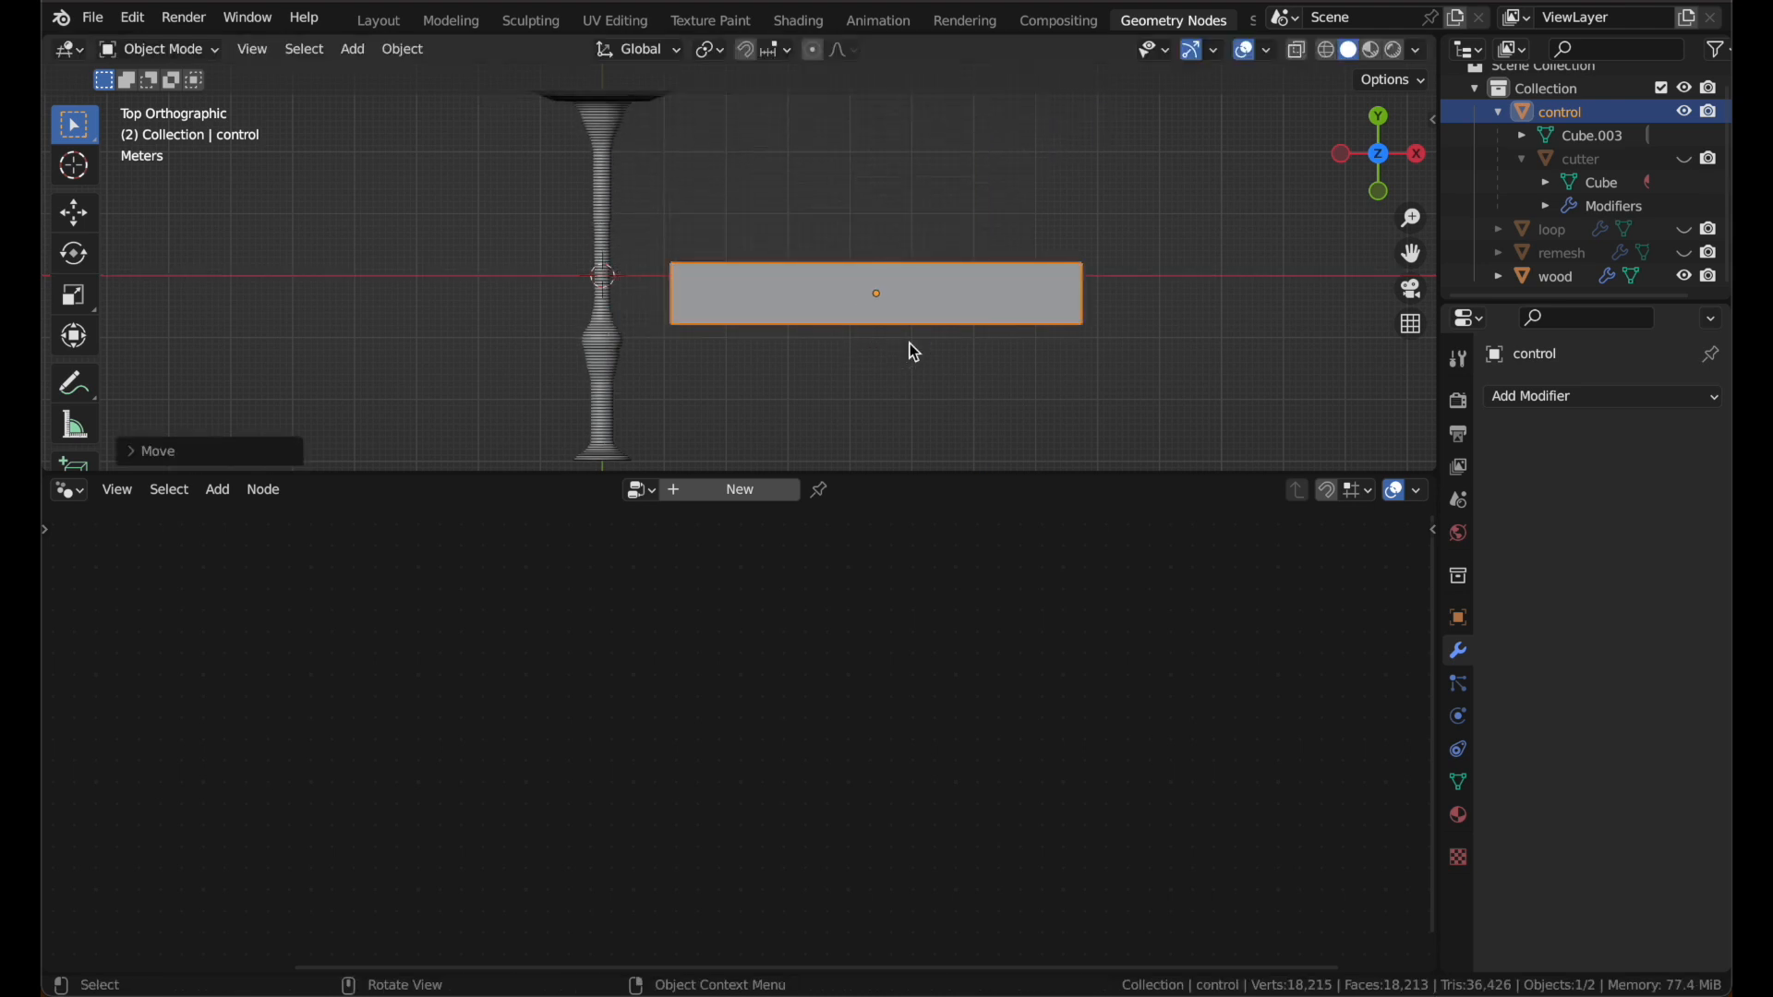